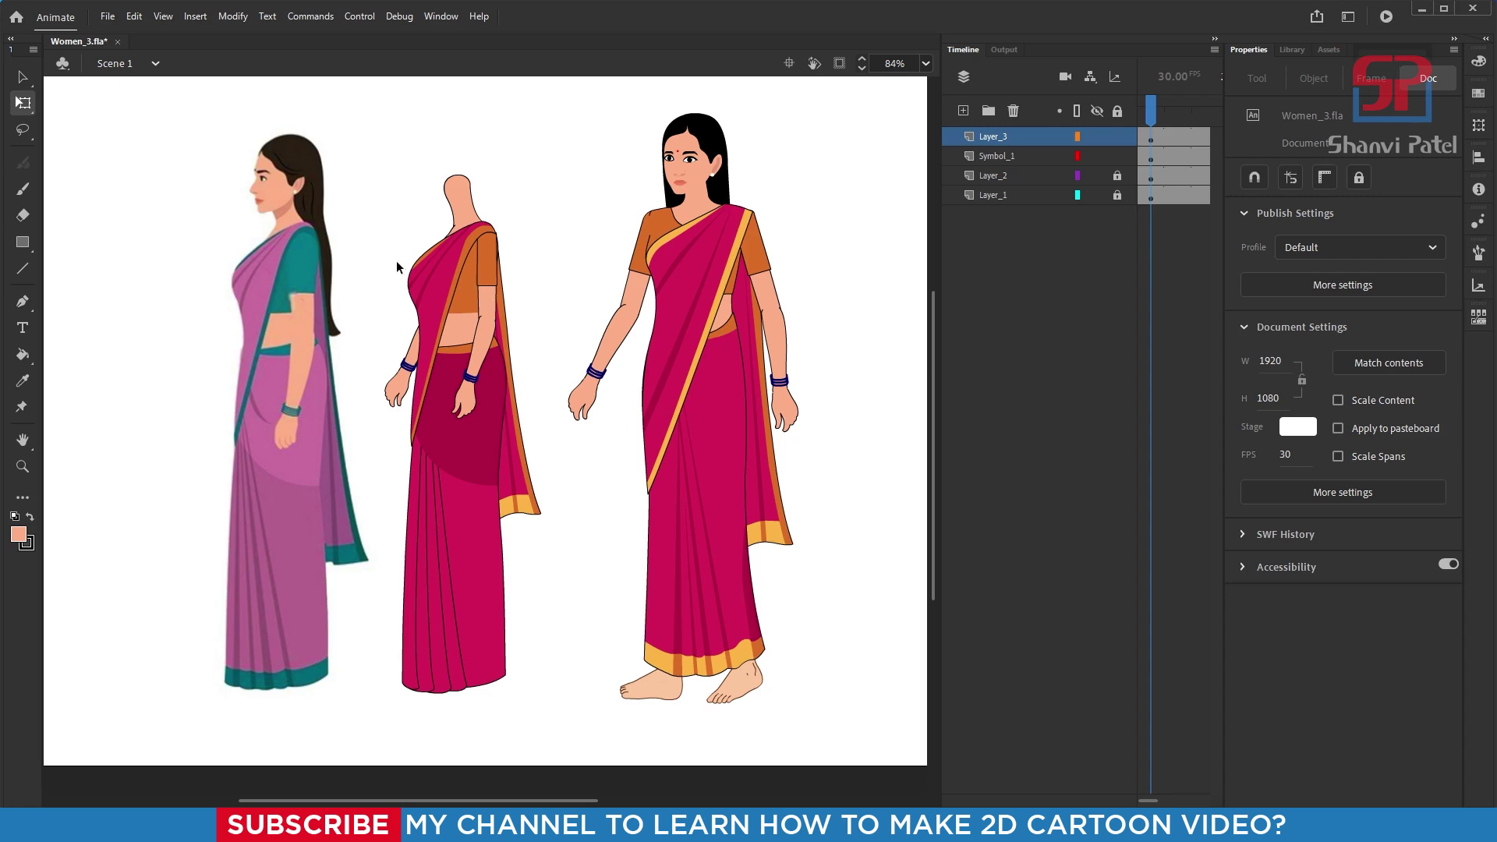
- Open the side-view saree body symbol for editing and inspect which body part its layers hold, toggling Layer_9's visibility off and on
double_click(458, 261)
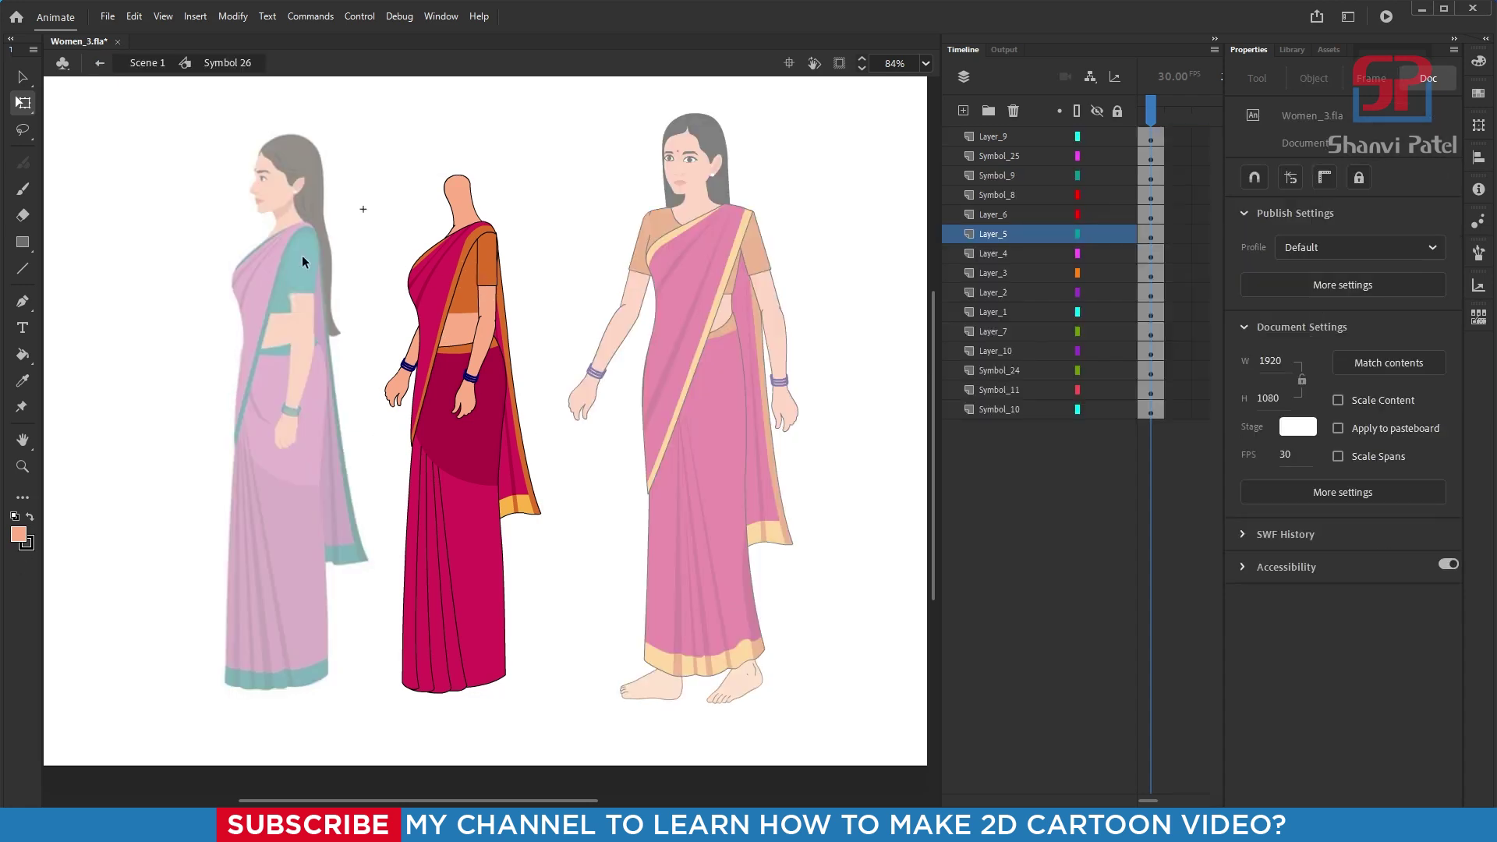
click(999, 142)
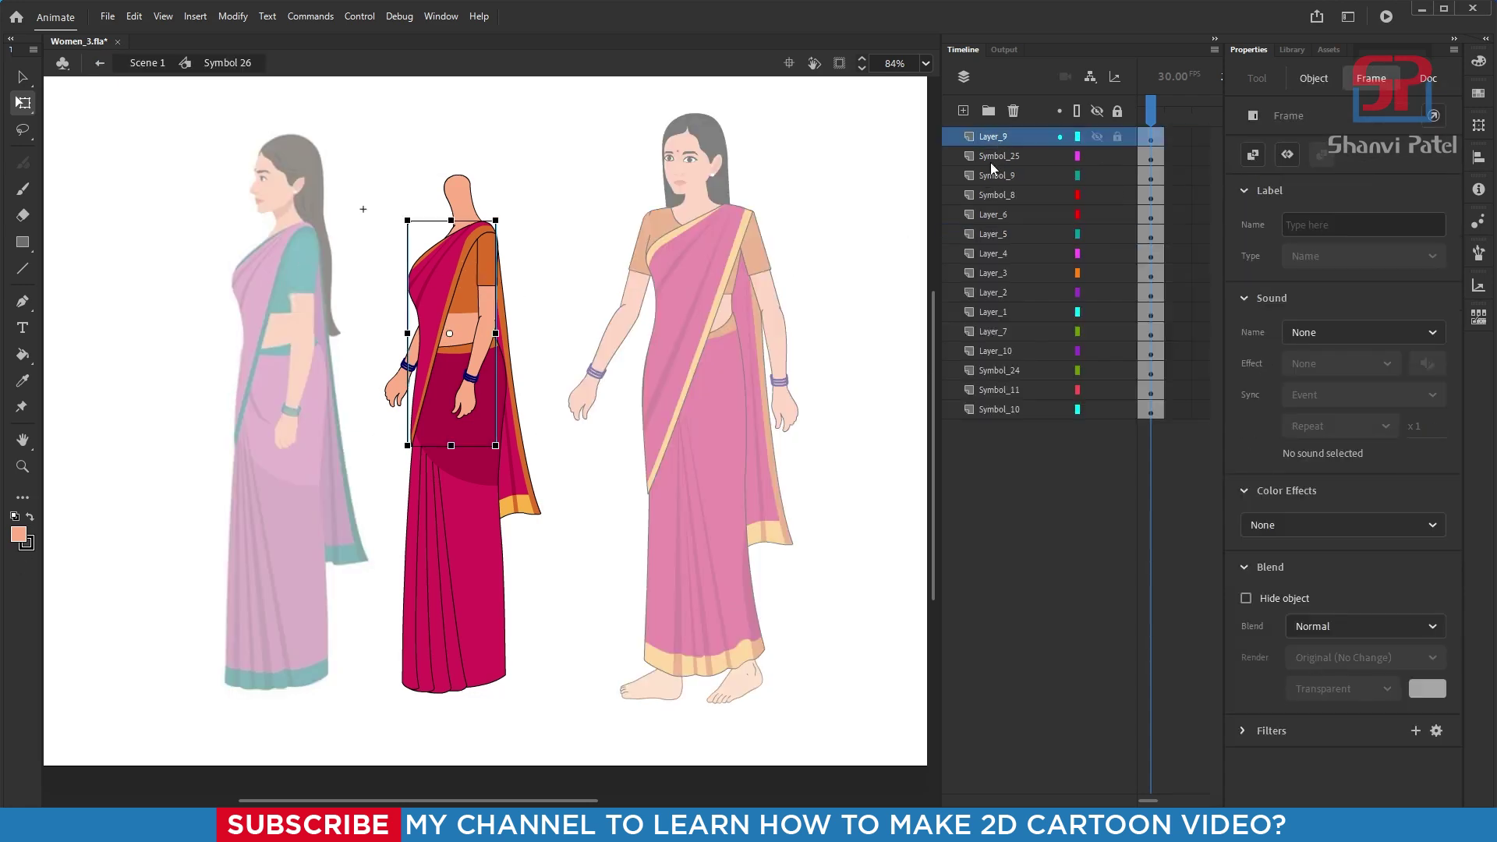
click(976, 411)
click(984, 387)
click(986, 350)
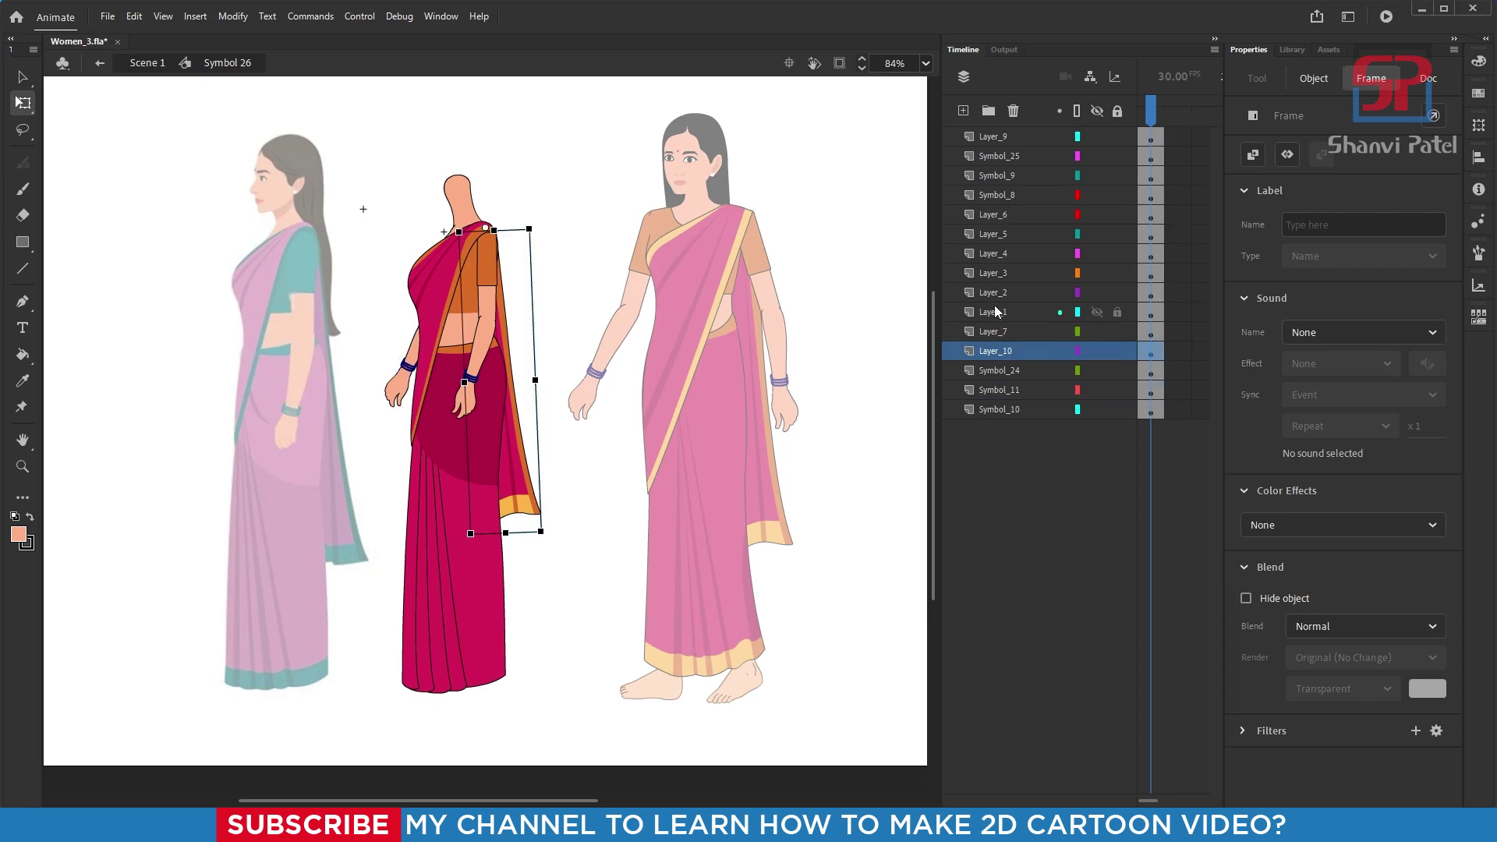
click(995, 311)
click(999, 255)
click(1006, 197)
click(1007, 160)
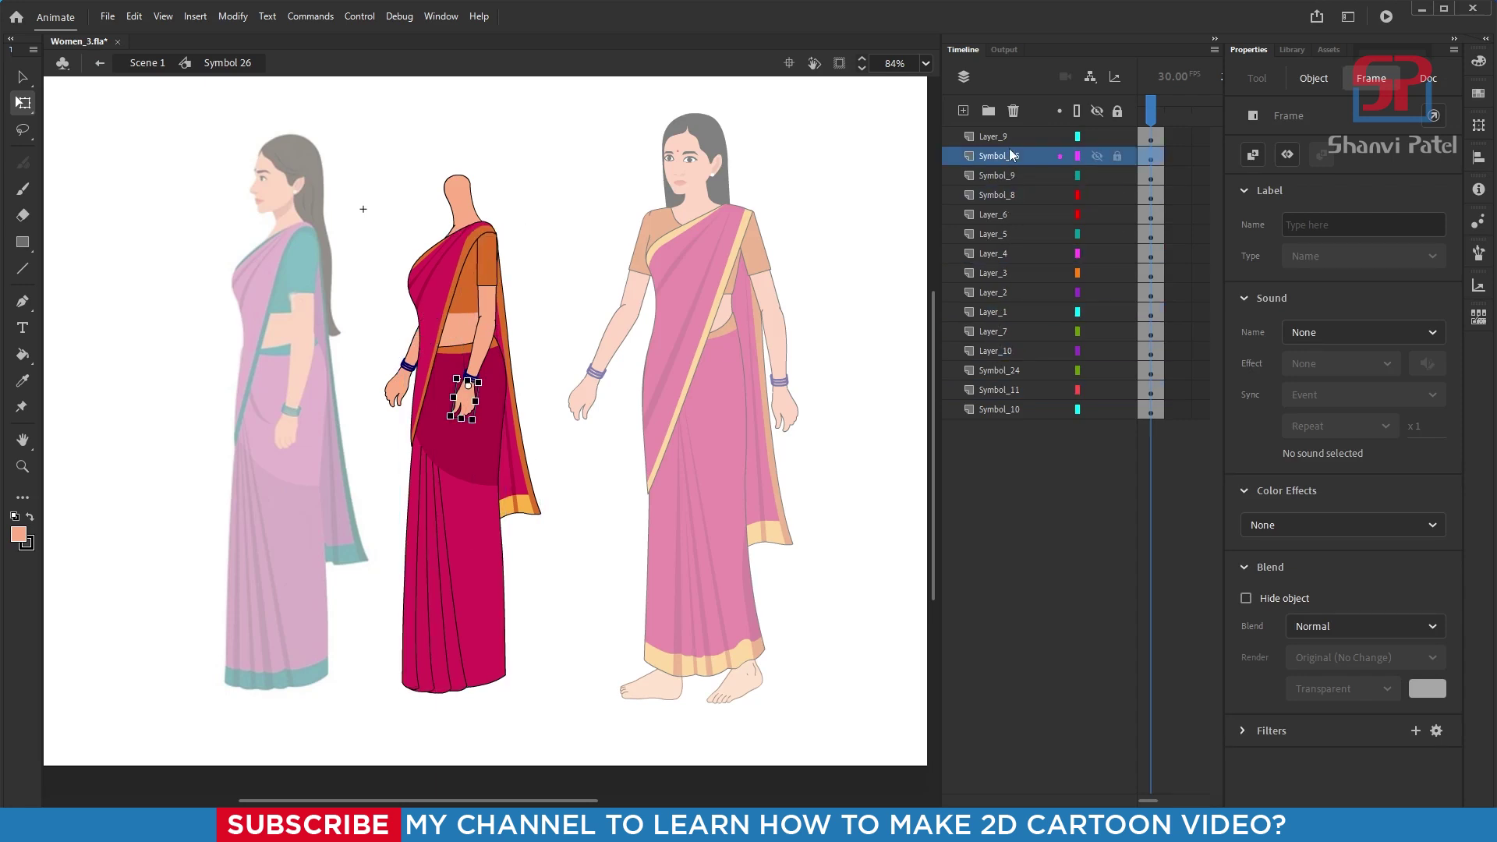
click(1009, 140)
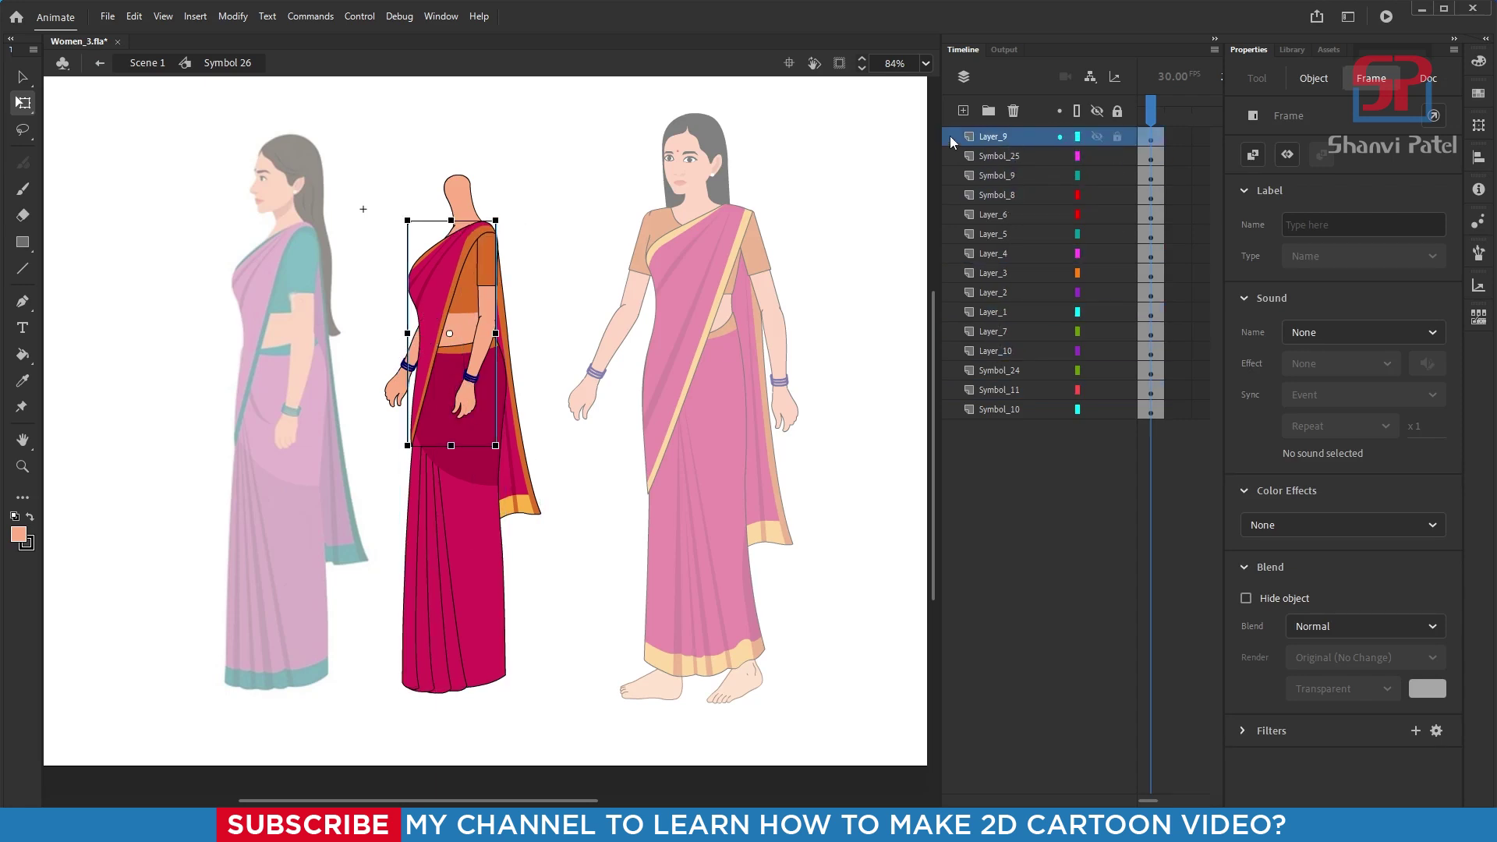
click(1096, 137)
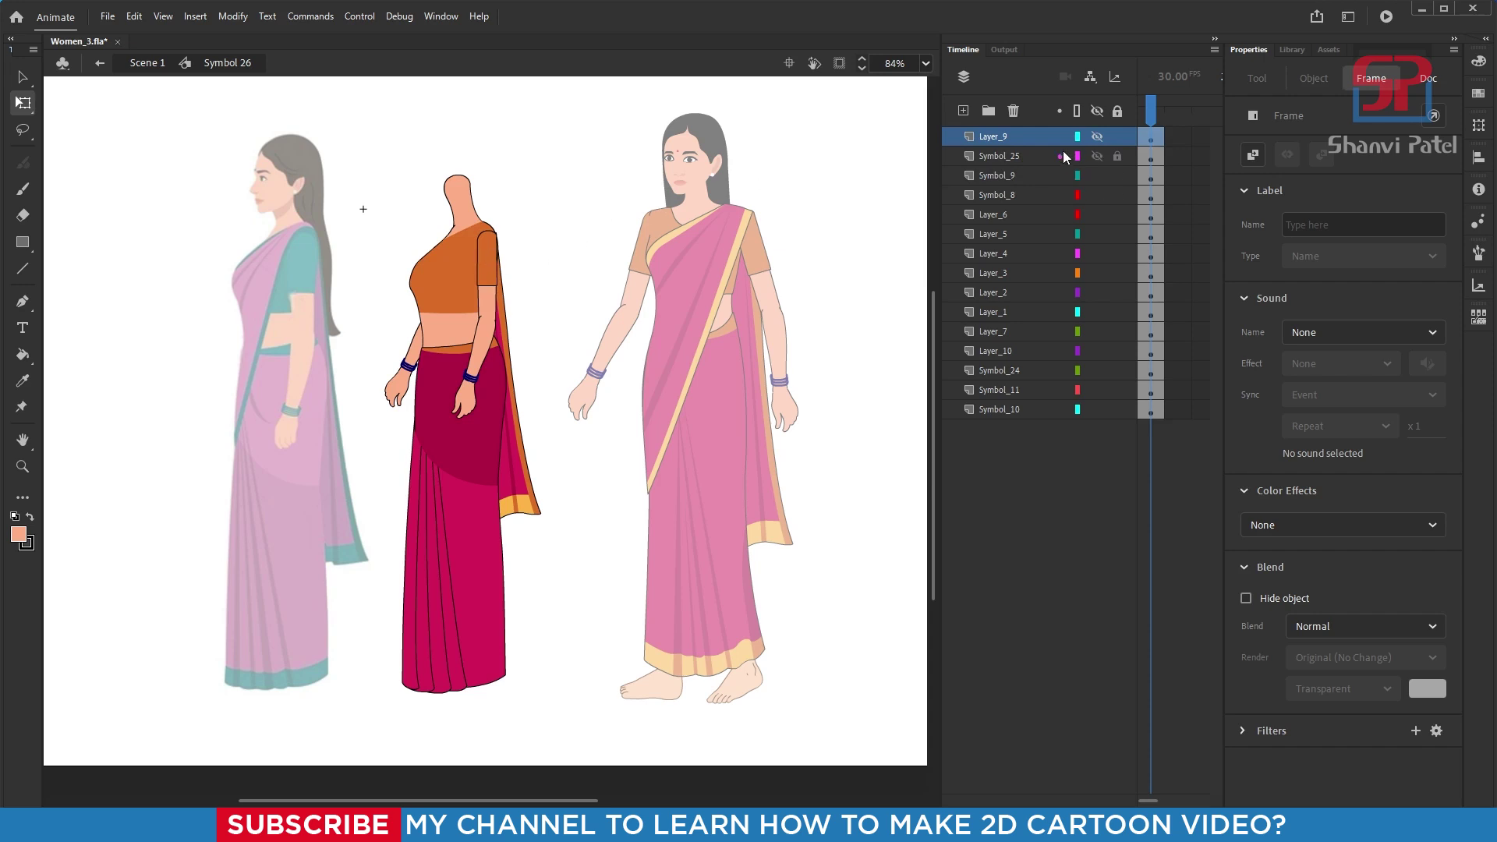
click(1091, 140)
- Add a new layer above Layer_9 for tracing the hair of the faded side-view reference
scroll(474, 214, up, 3)
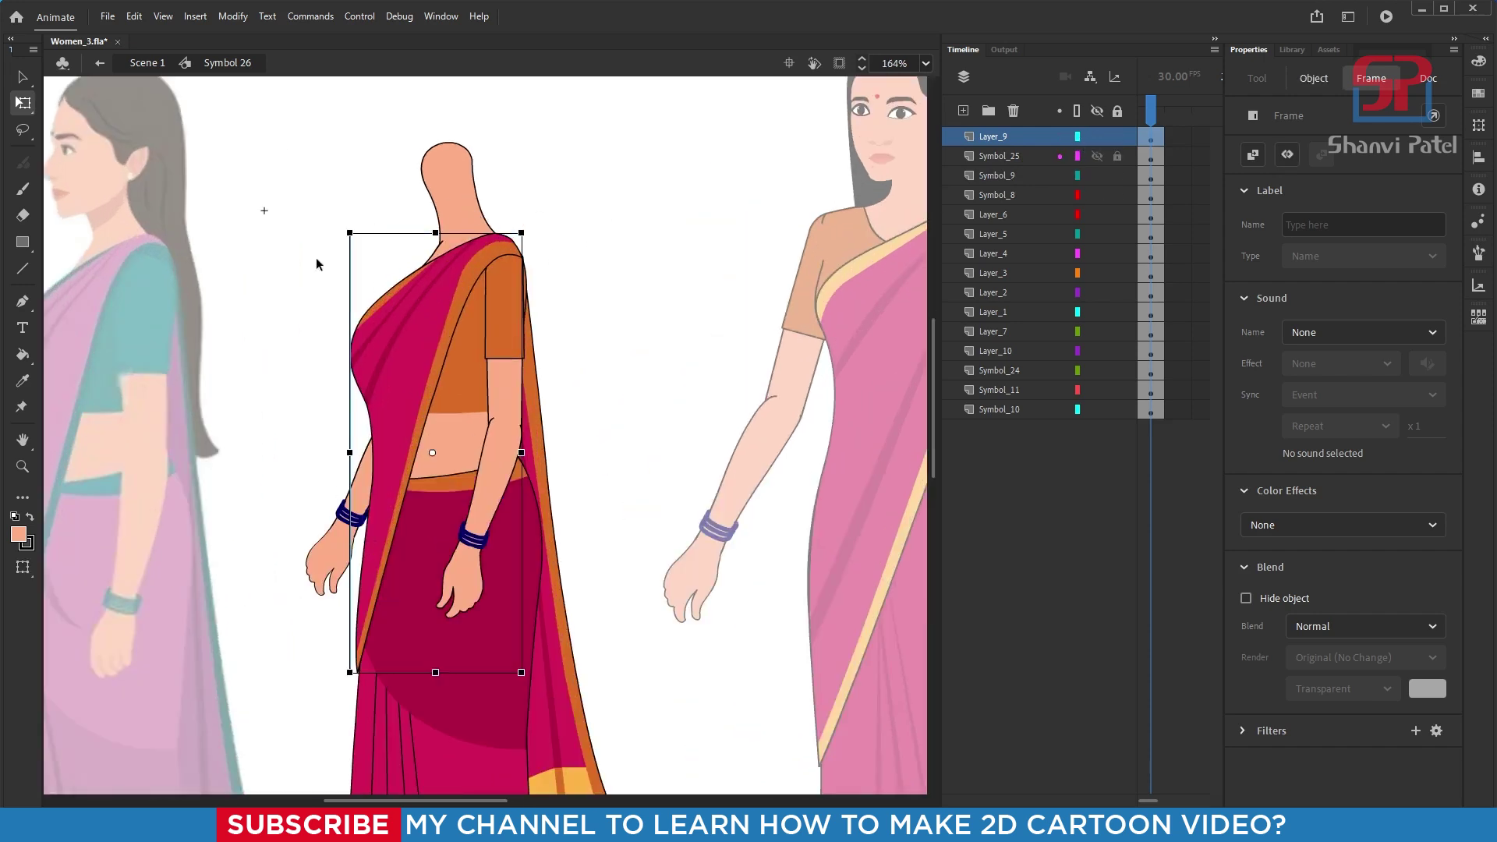
drag(314, 255, 489, 324)
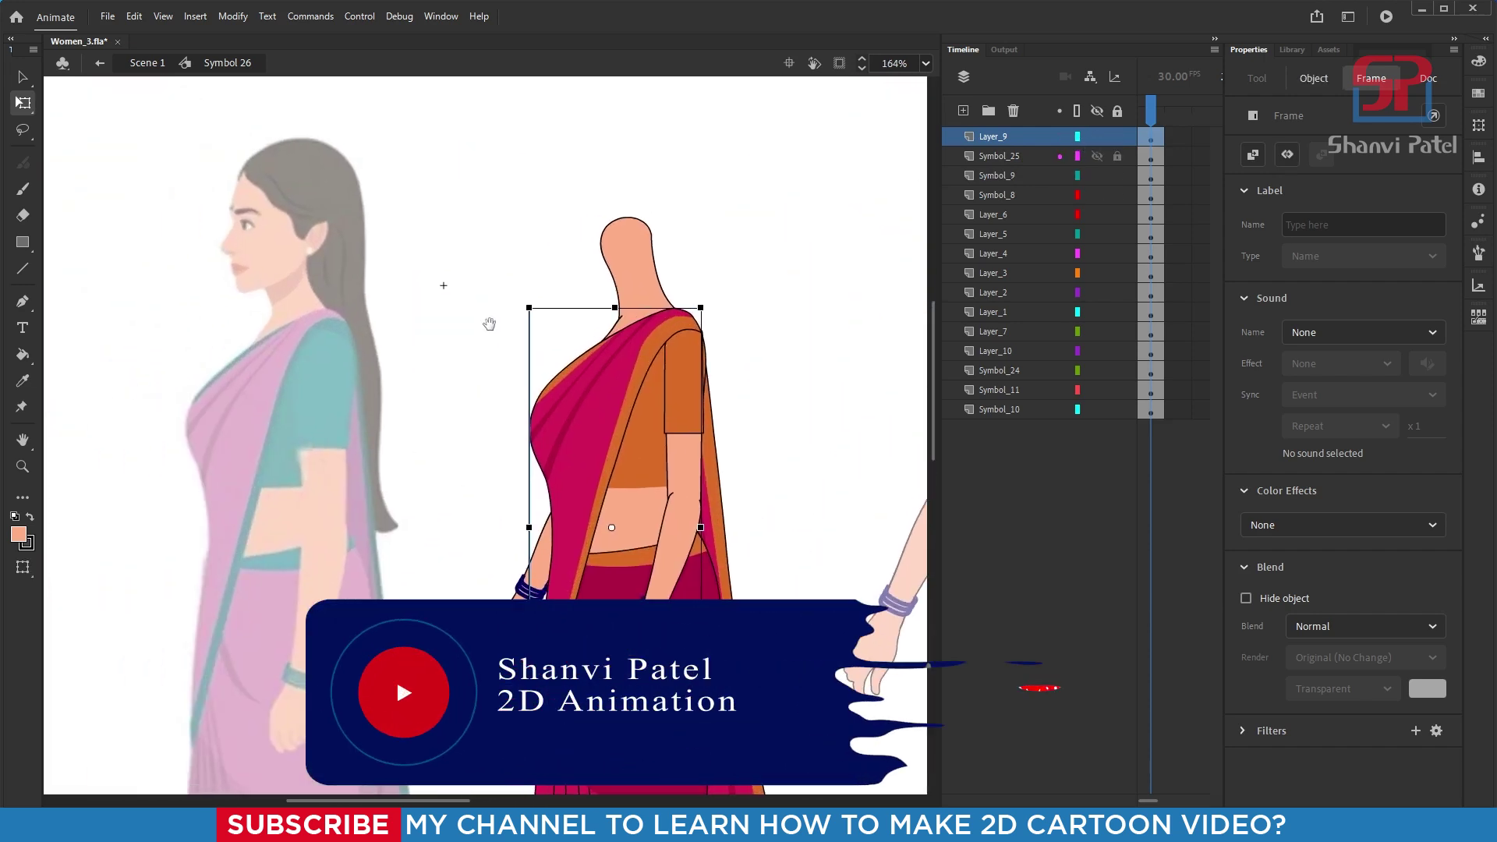
click(964, 111)
scroll(267, 212, up, 2)
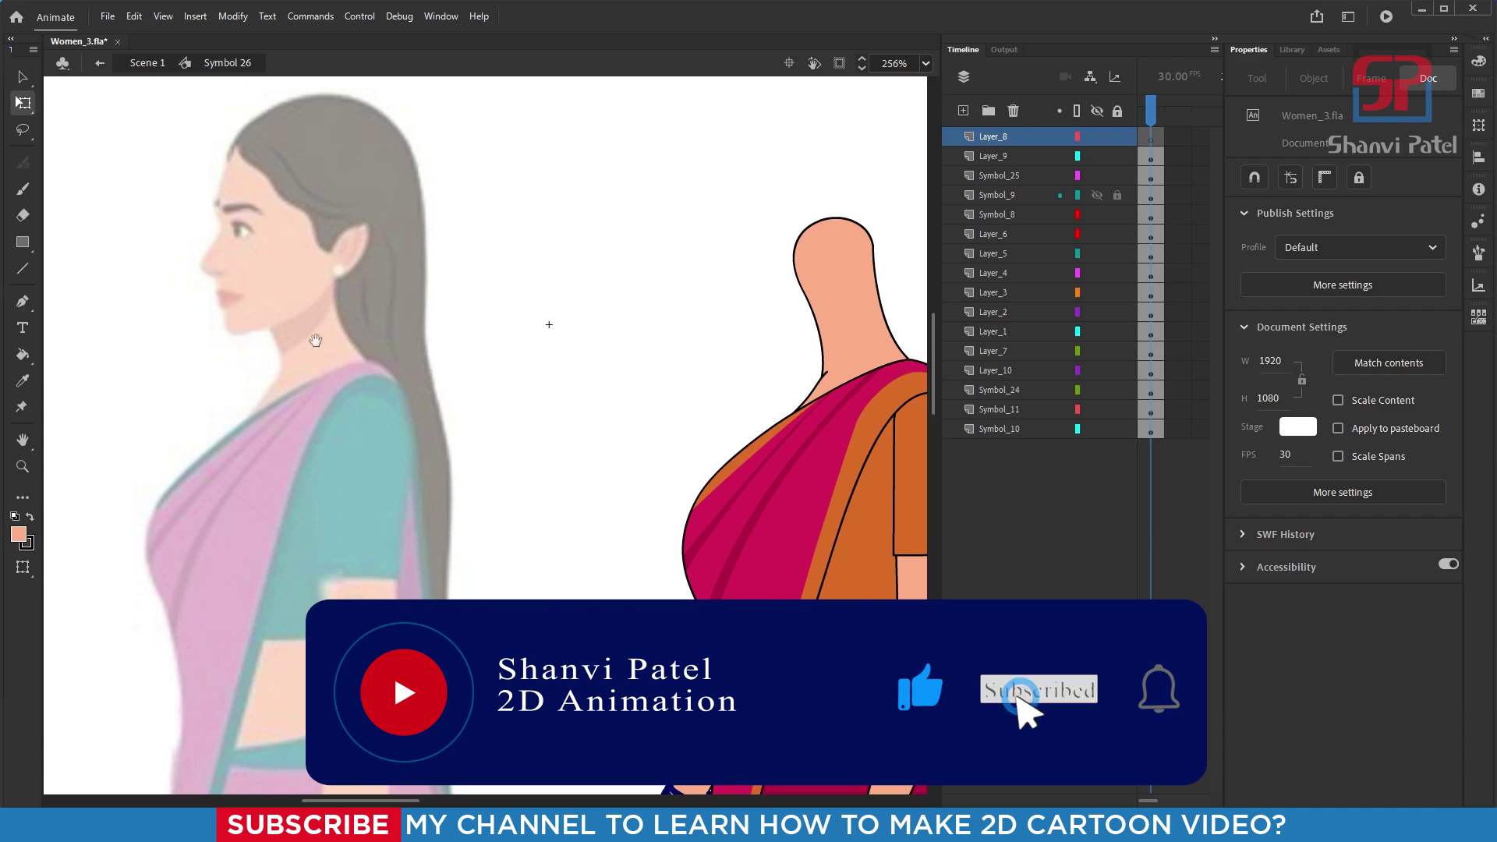
drag(315, 312, 322, 389)
scroll(304, 283, up, 1)
drag(309, 292, 343, 262)
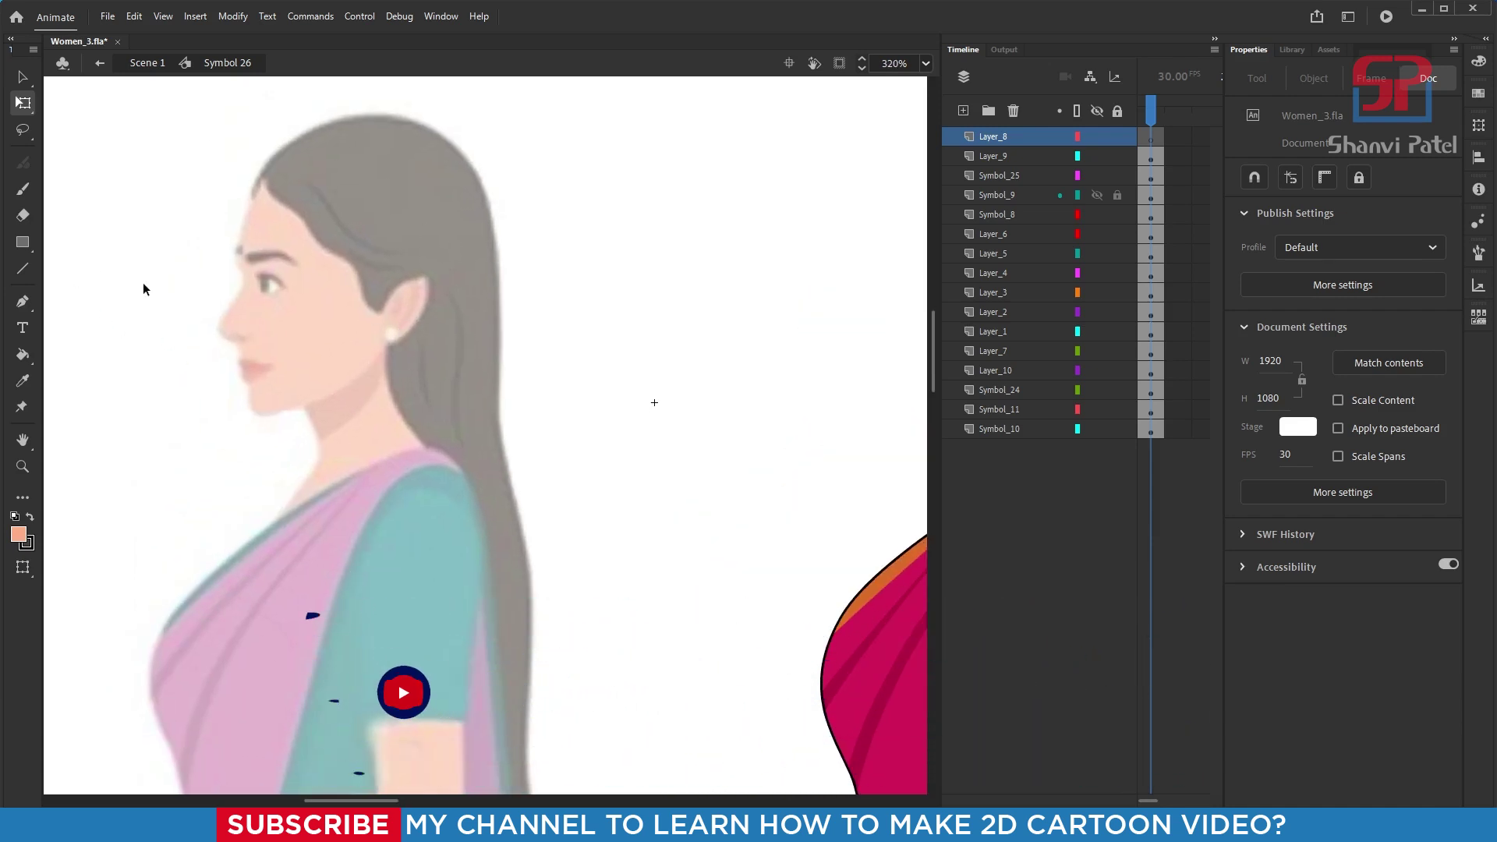
- With the Pen tool, trace the inner edge of the long hair from its lower end up to the neck
key(p)
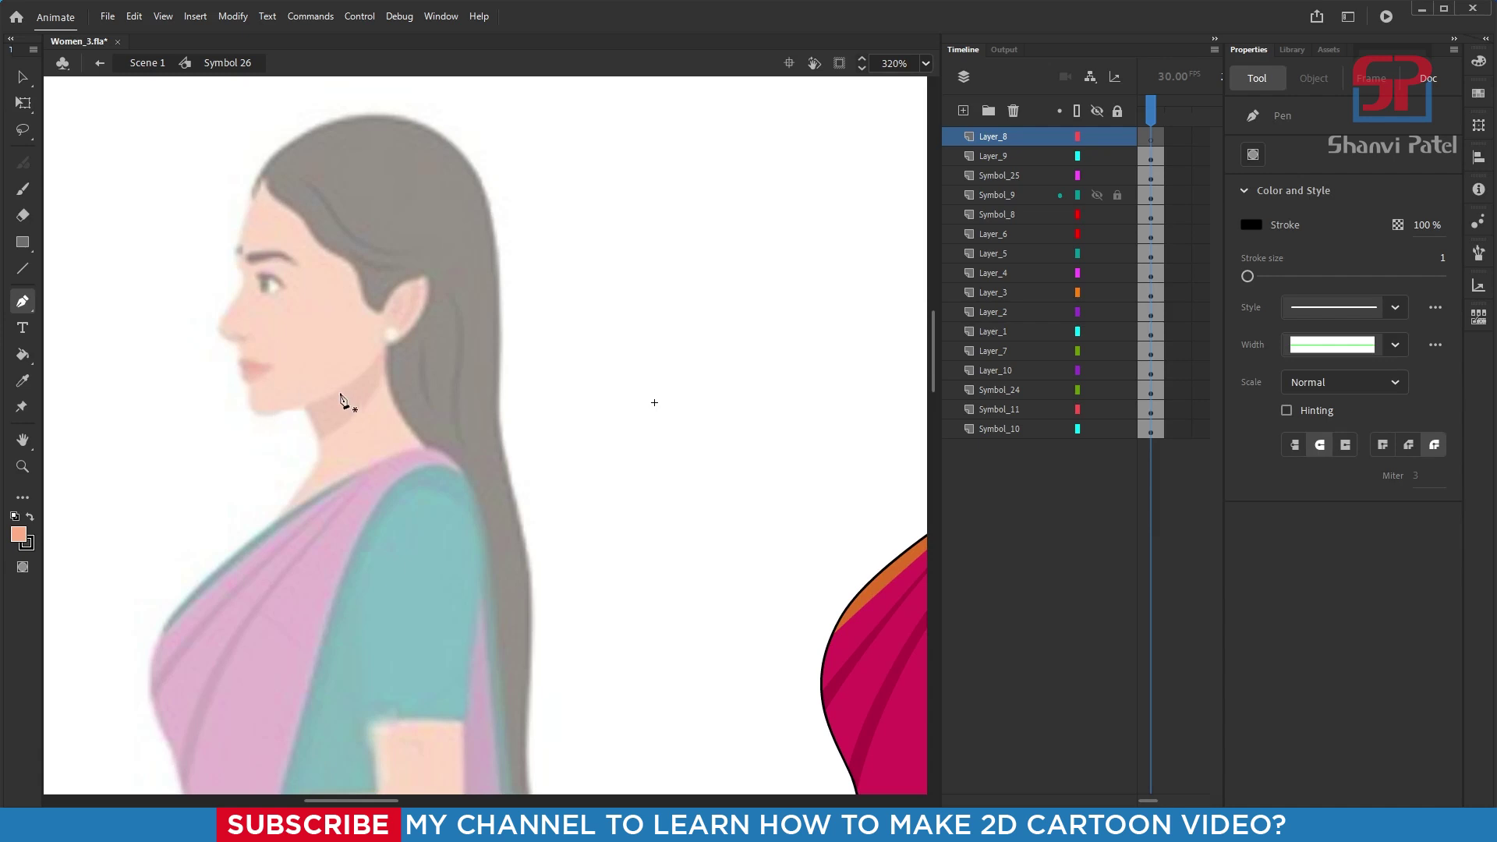
drag(407, 441, 383, 395)
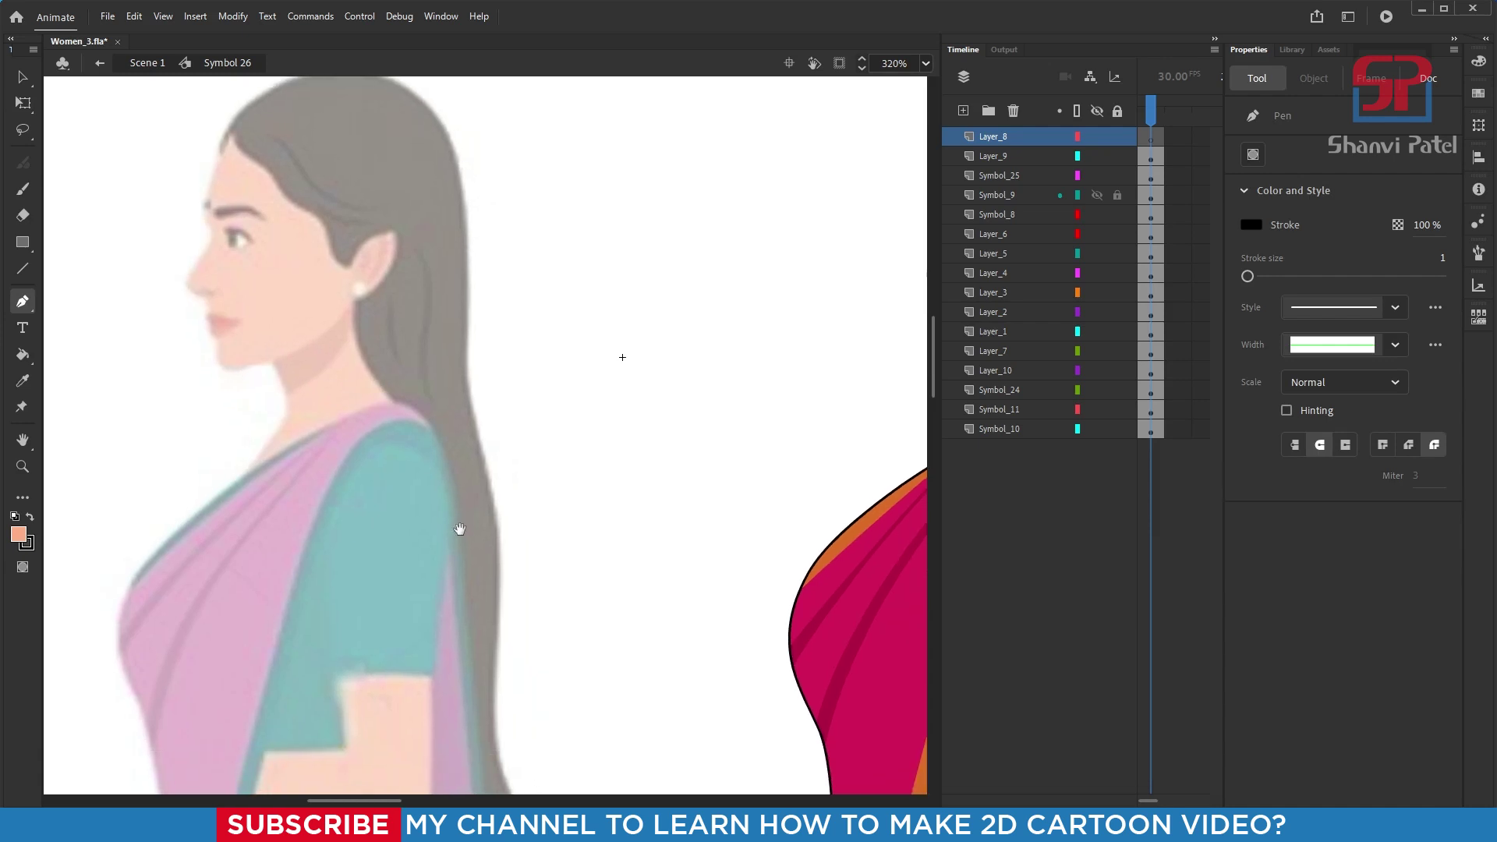
drag(458, 525, 444, 488)
drag(475, 560, 456, 534)
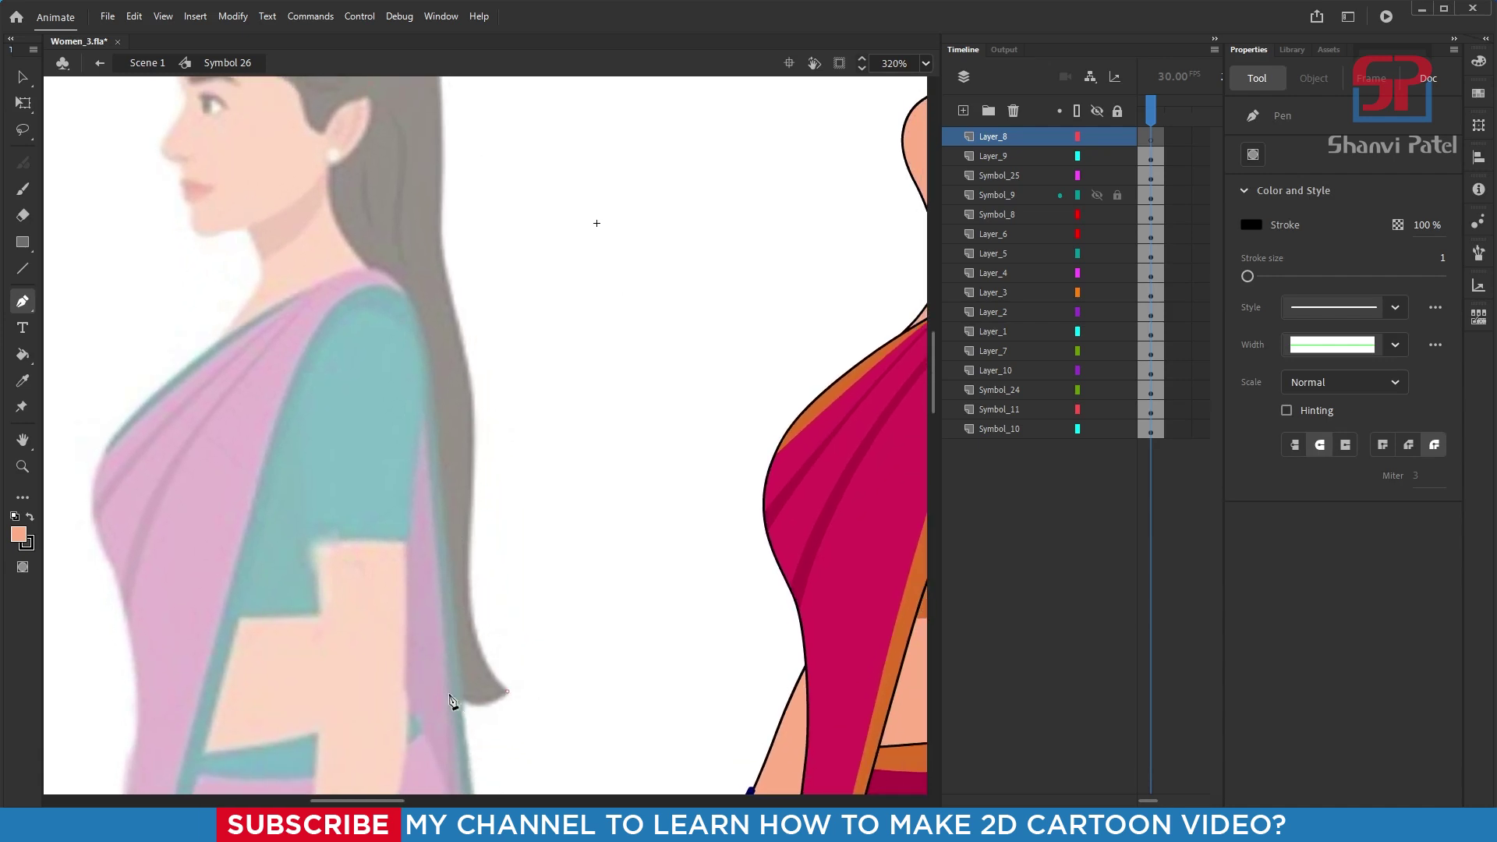
drag(428, 683, 378, 639)
drag(376, 323, 424, 533)
click(367, 267)
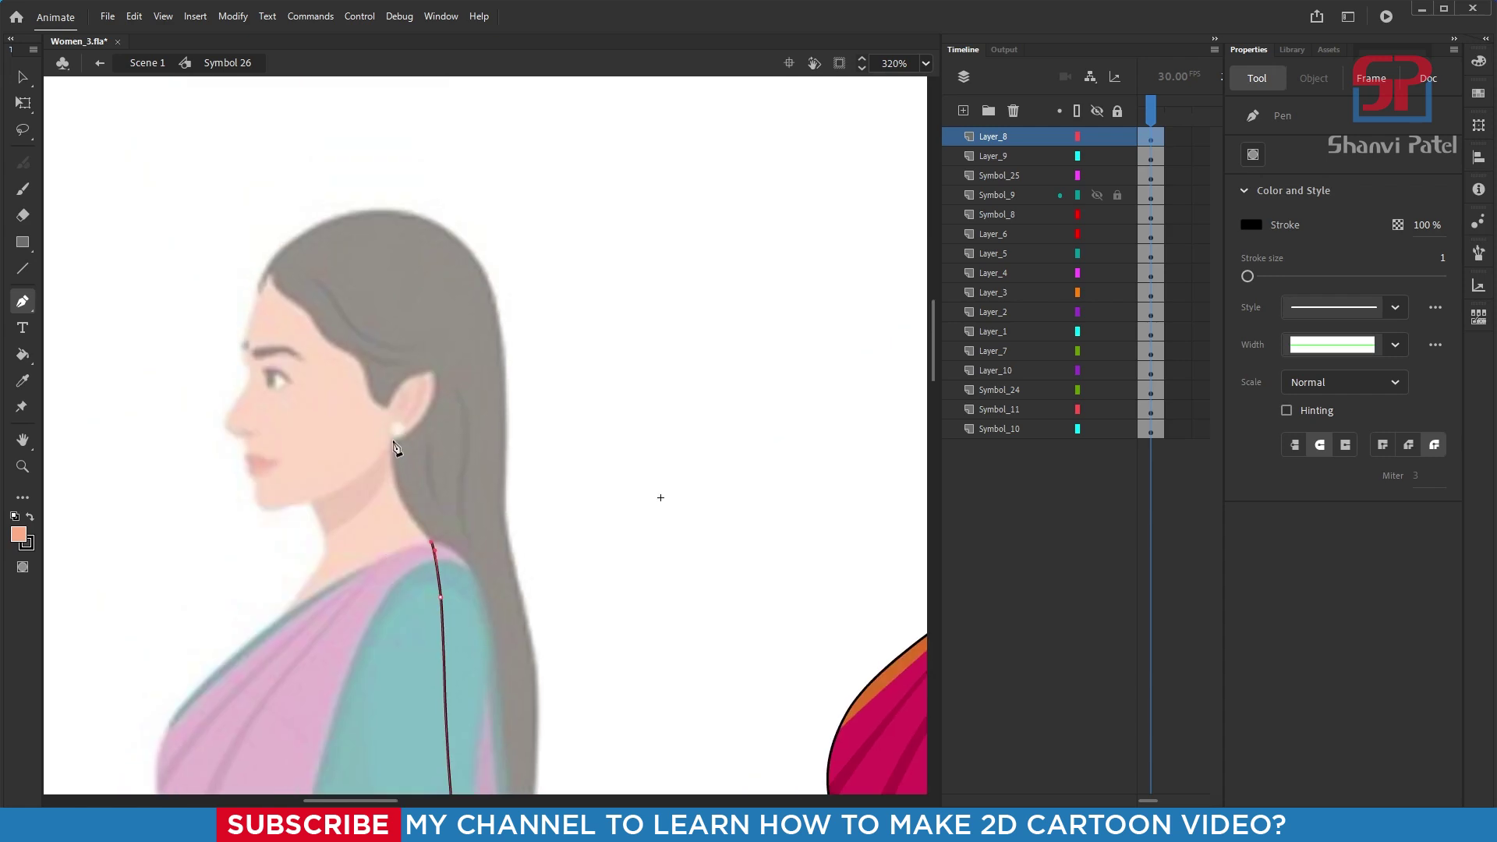
- Continue the hair path from the neck past the earlobe and along the hairline to the forehead
click(393, 439)
click(364, 373)
click(361, 350)
click(327, 339)
click(336, 344)
click(294, 299)
click(273, 271)
click(255, 295)
- Trace the outer hair edge over the crown and down the back, closing the hair outline at its lower tip
drag(297, 236, 330, 215)
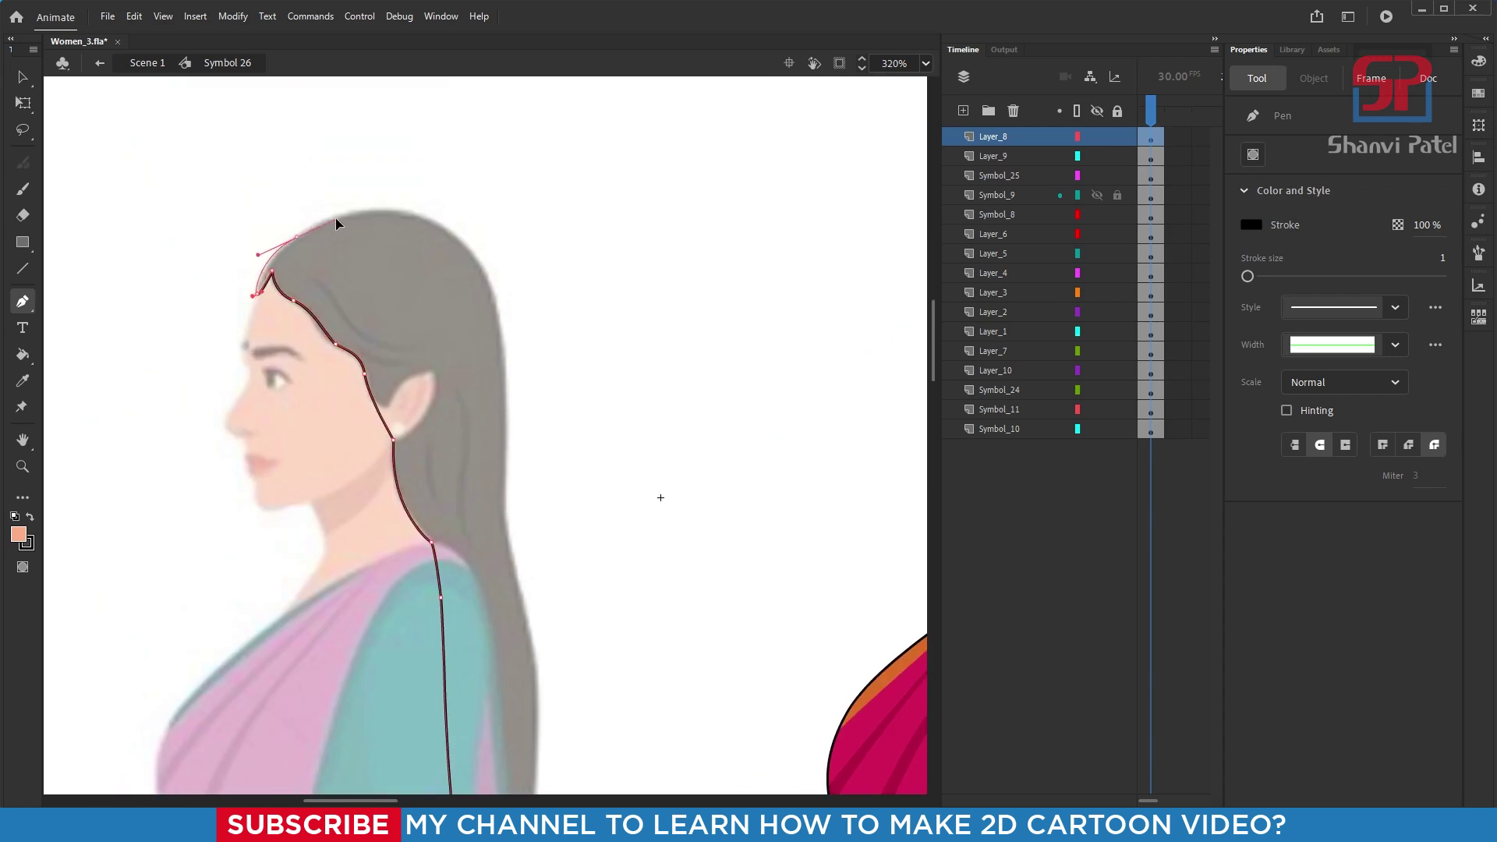
drag(458, 236, 521, 284)
drag(505, 395, 507, 428)
drag(506, 524, 481, 357)
drag(479, 363, 491, 409)
drag(511, 541, 495, 391)
drag(496, 398, 492, 438)
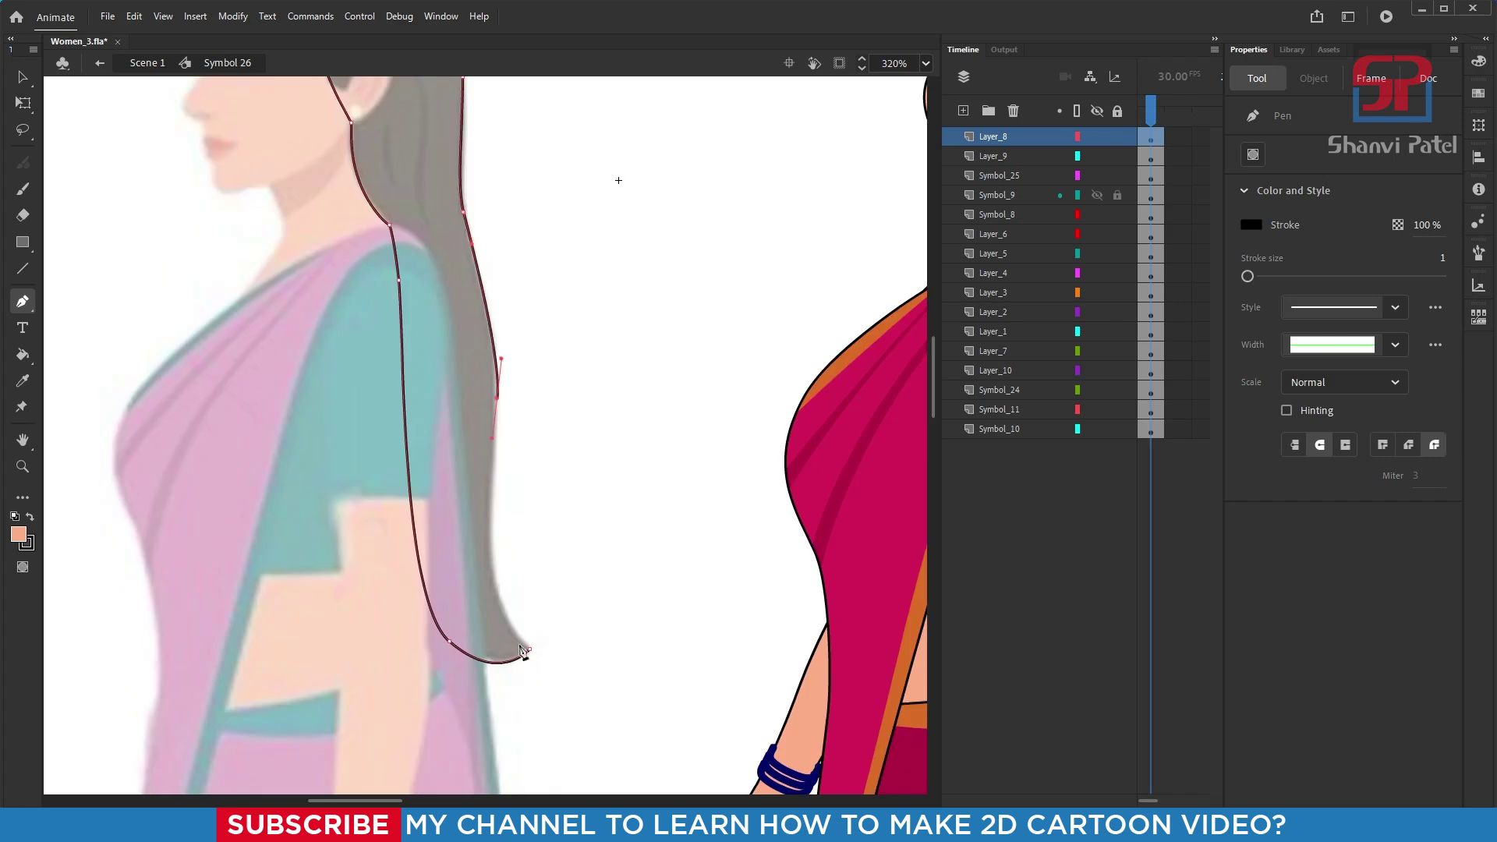
drag(530, 649, 590, 708)
scroll(550, 430, down, 2)
scroll(409, 165, up, 2)
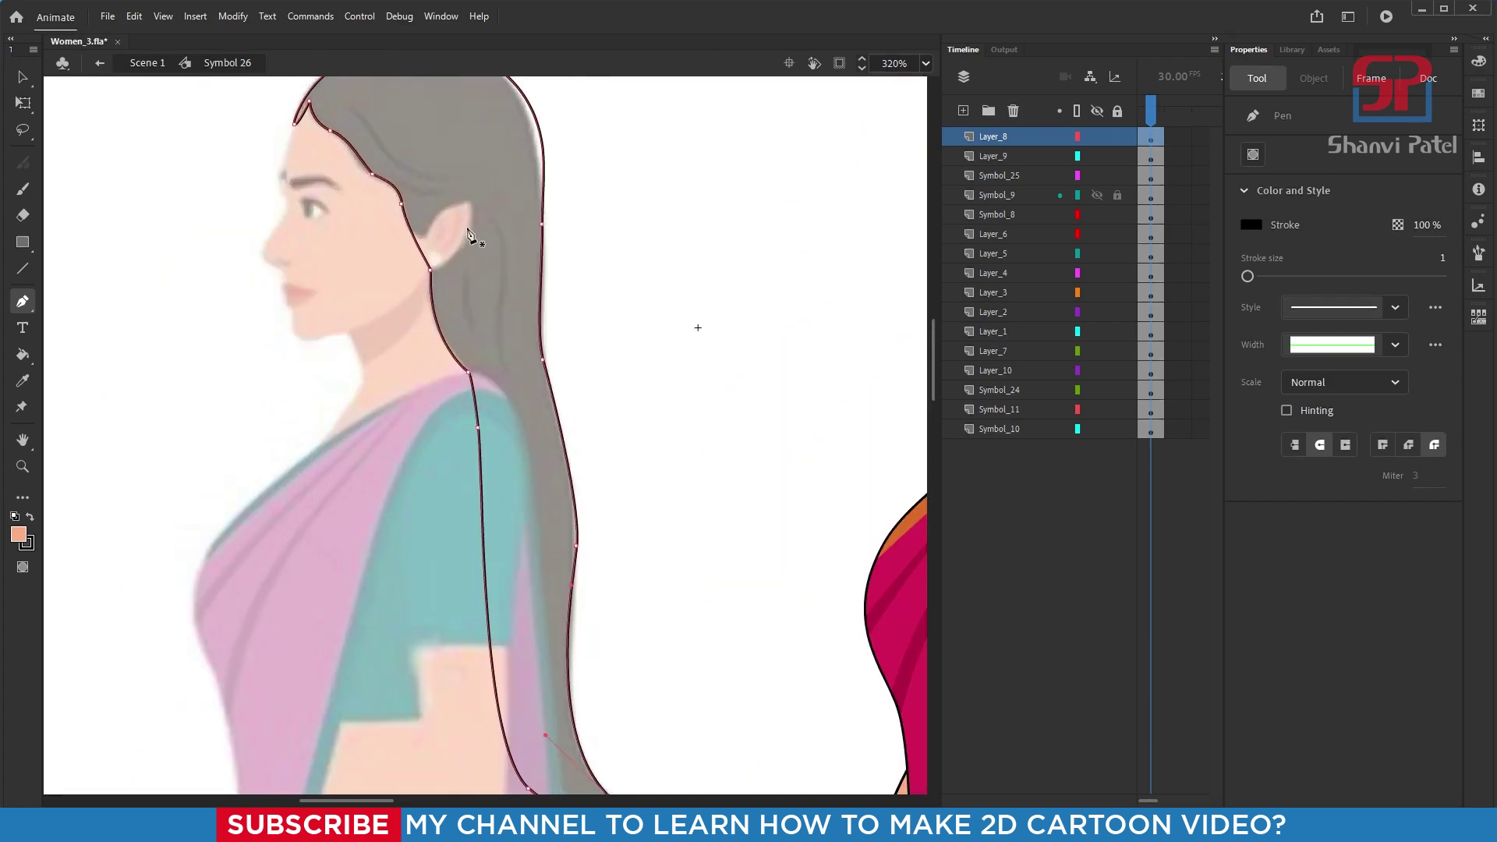
drag(488, 236, 589, 371)
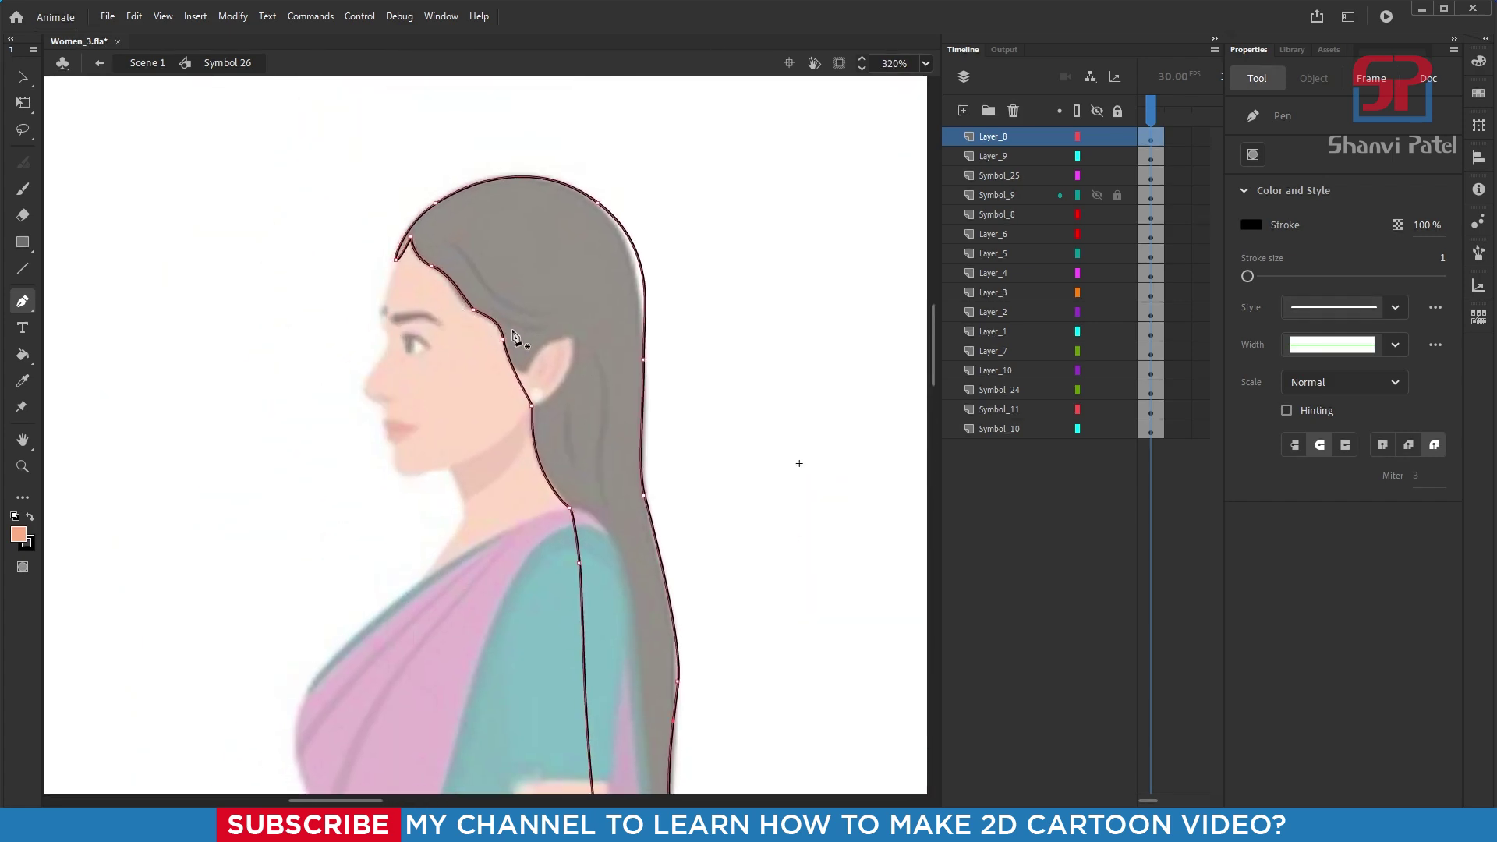
- Add another layer and trace the jawline from behind the ear down to the chin with the Pen tool
click(963, 112)
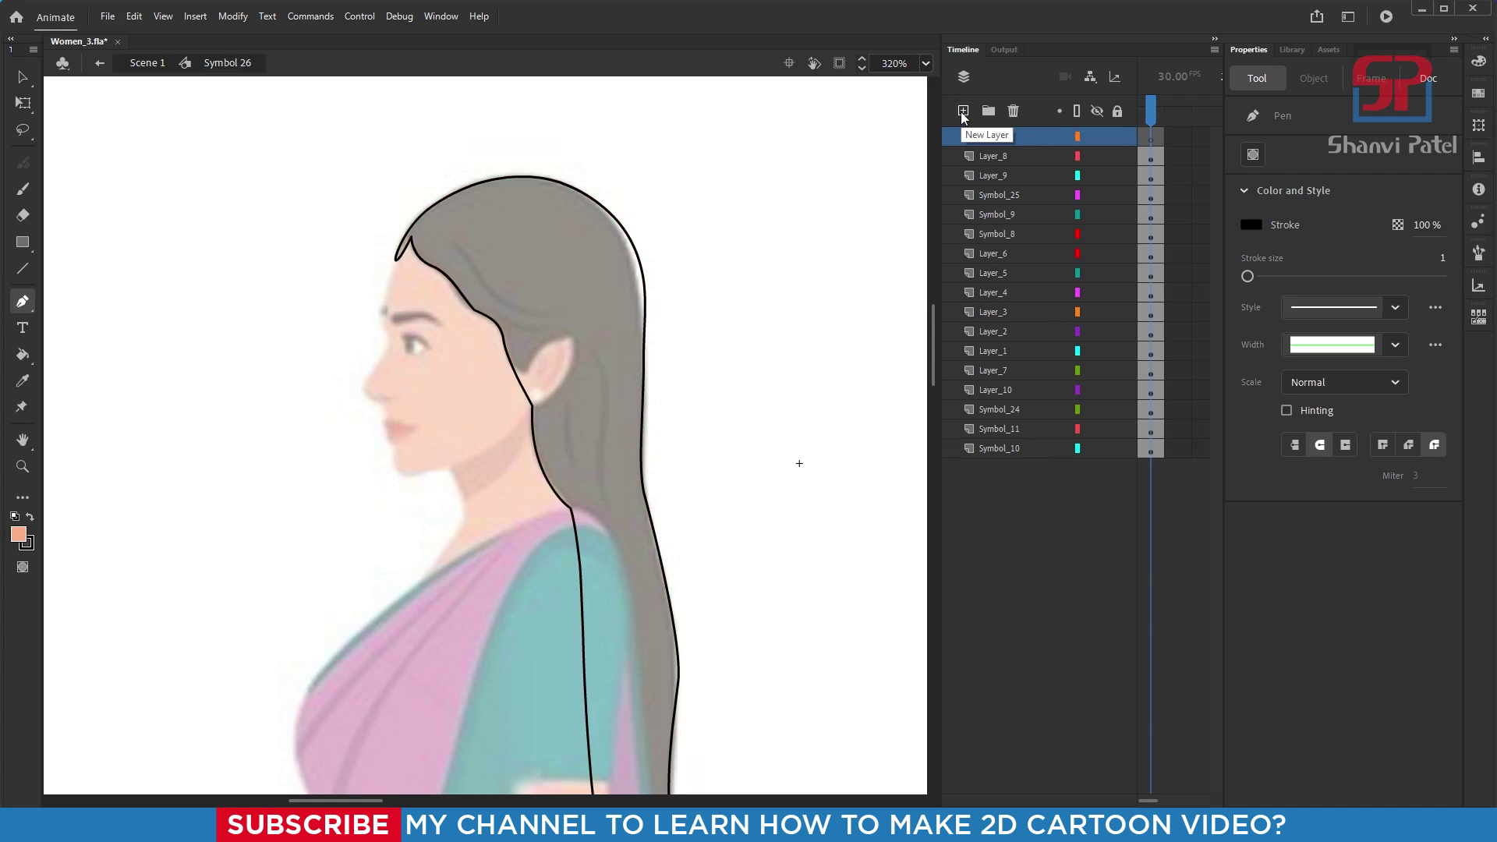
scroll(546, 378, down, 2)
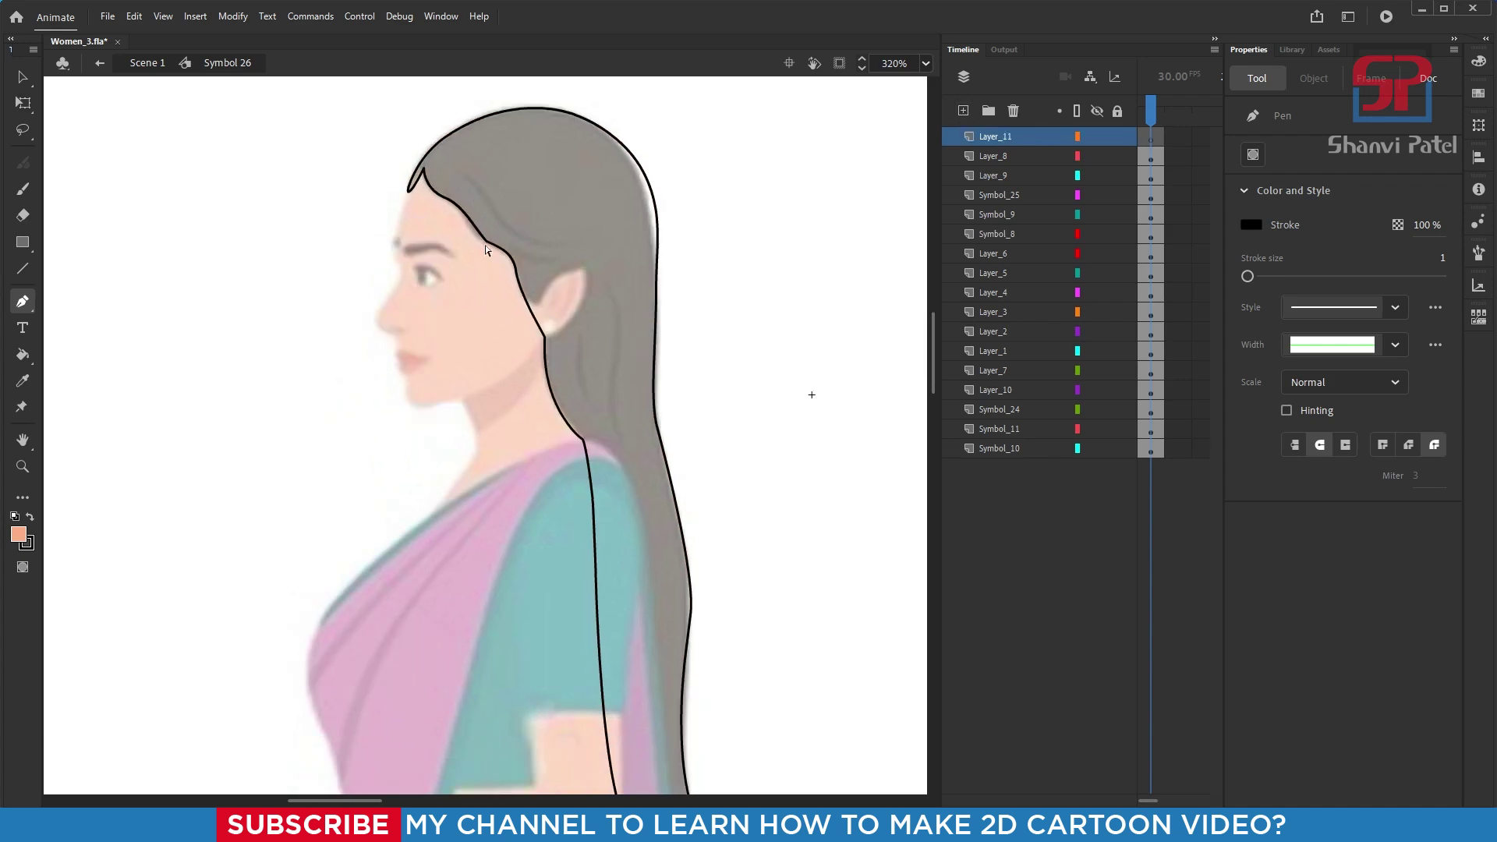
scroll(485, 249, up, 2)
drag(477, 359, 425, 421)
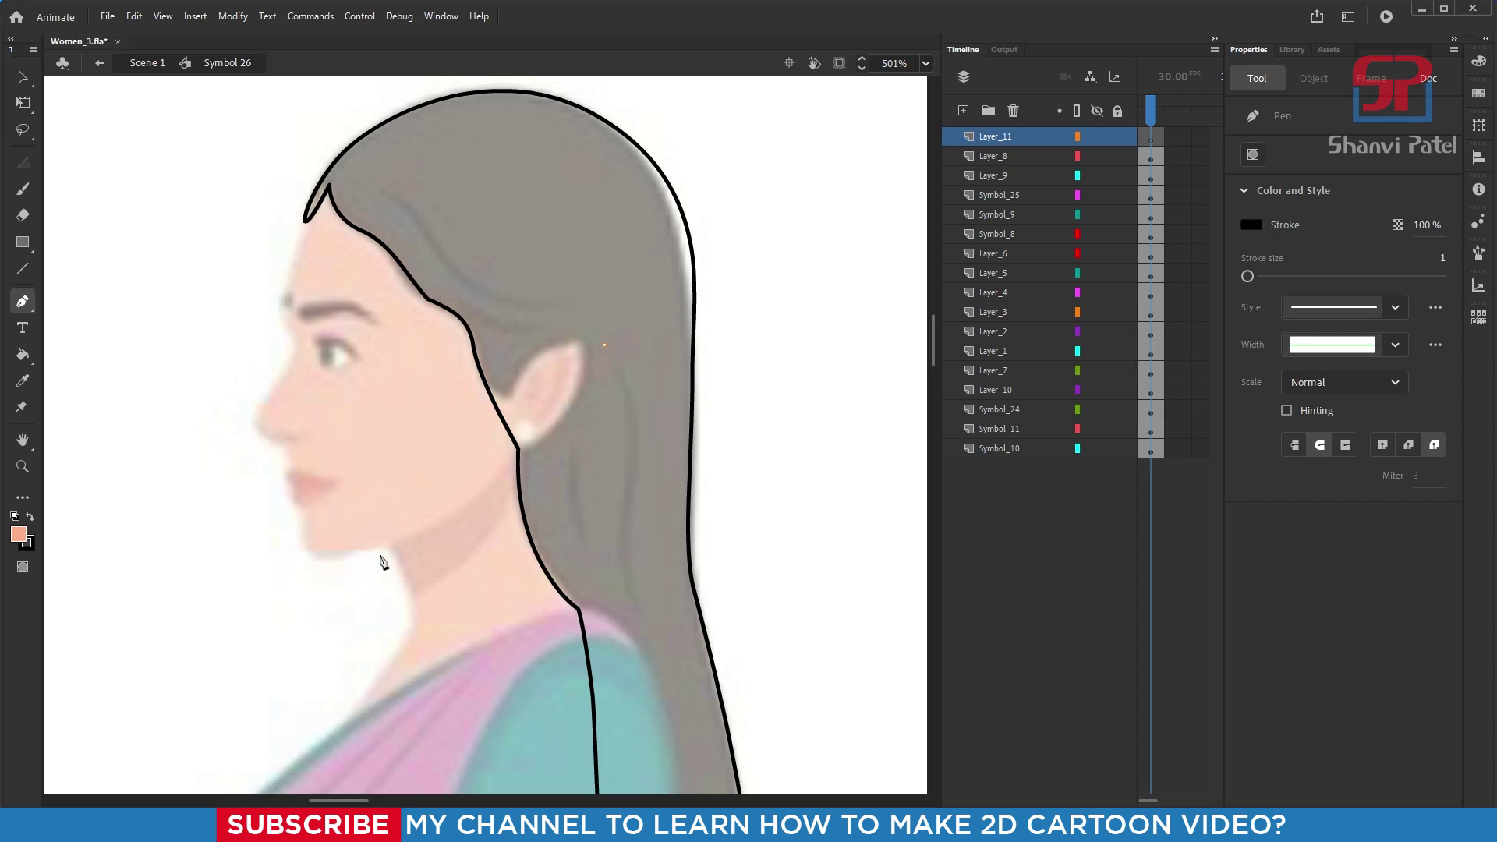
drag(337, 559, 163, 587)
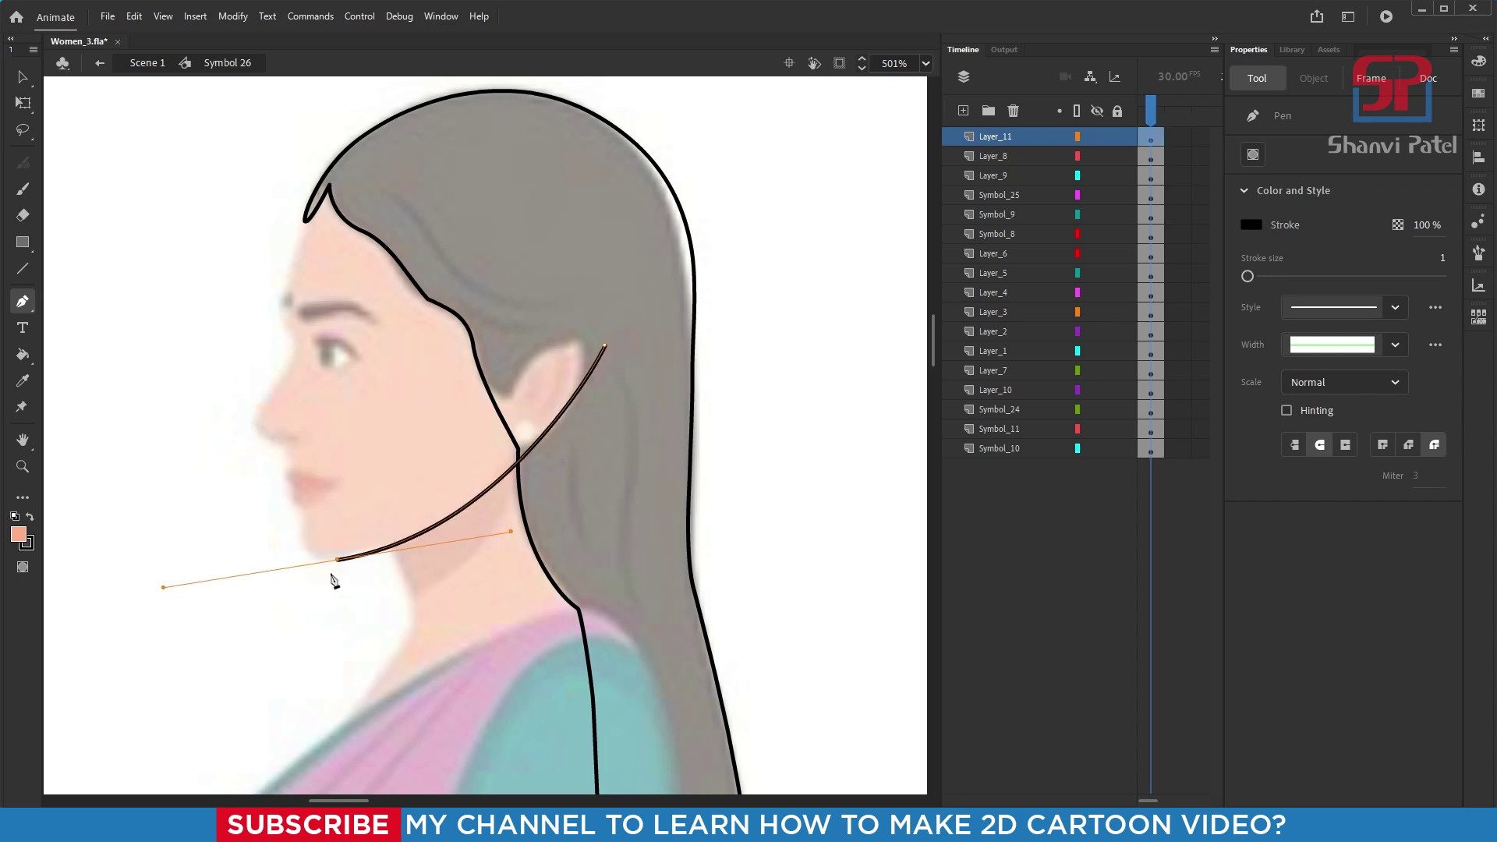
drag(301, 537, 297, 507)
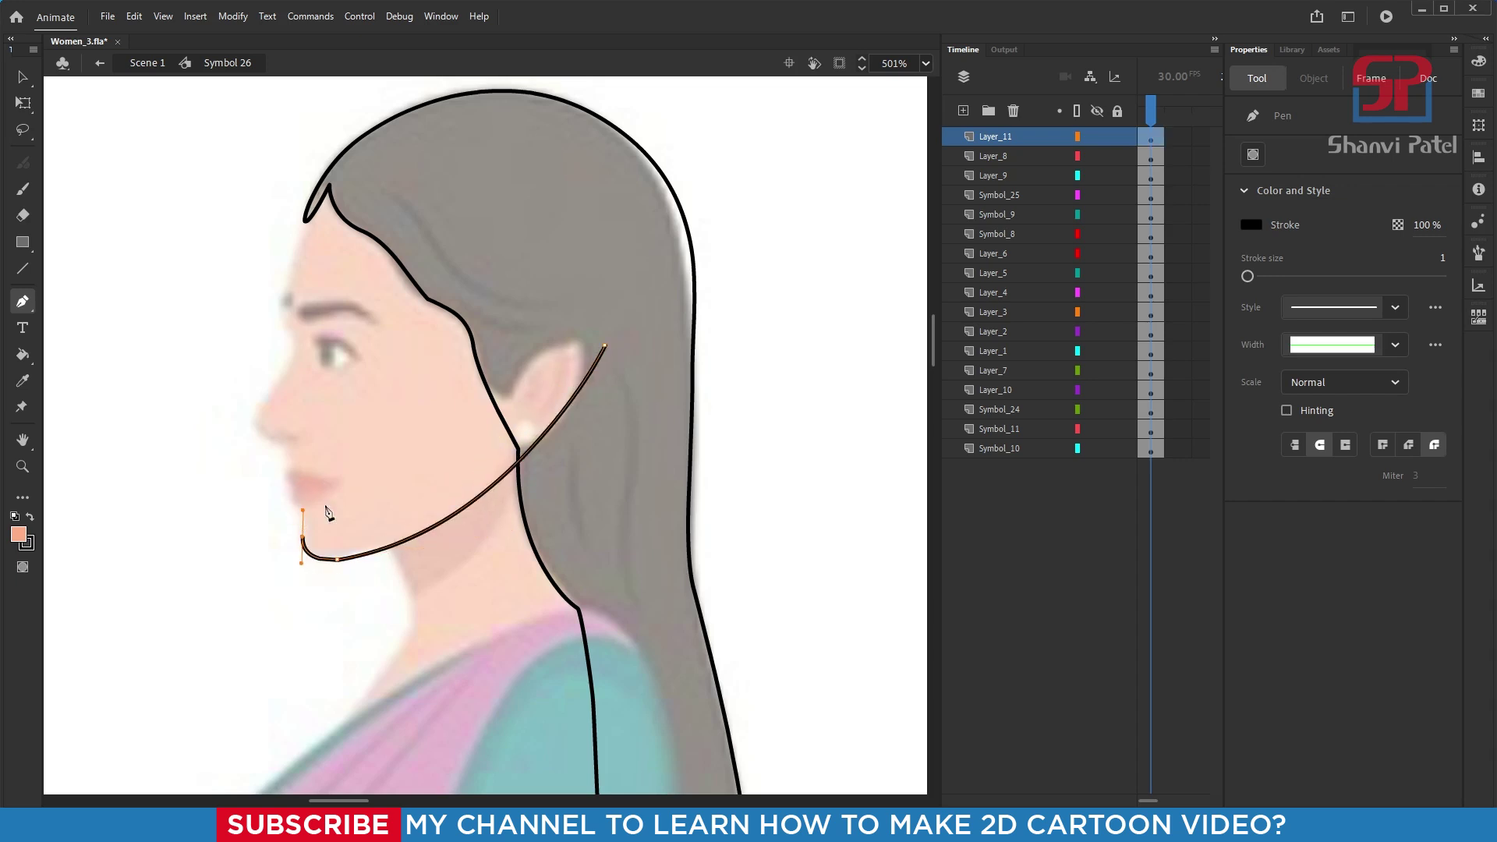
- Trace the profile from the chin over the nose and forehead, closing the head outline over the crown behind the ear
mouse_move(288, 449)
mouse_down()
mouse_move(290, 416)
mouse_move(259, 402)
mouse_up()
drag(292, 363, 297, 354)
drag(297, 336, 290, 327)
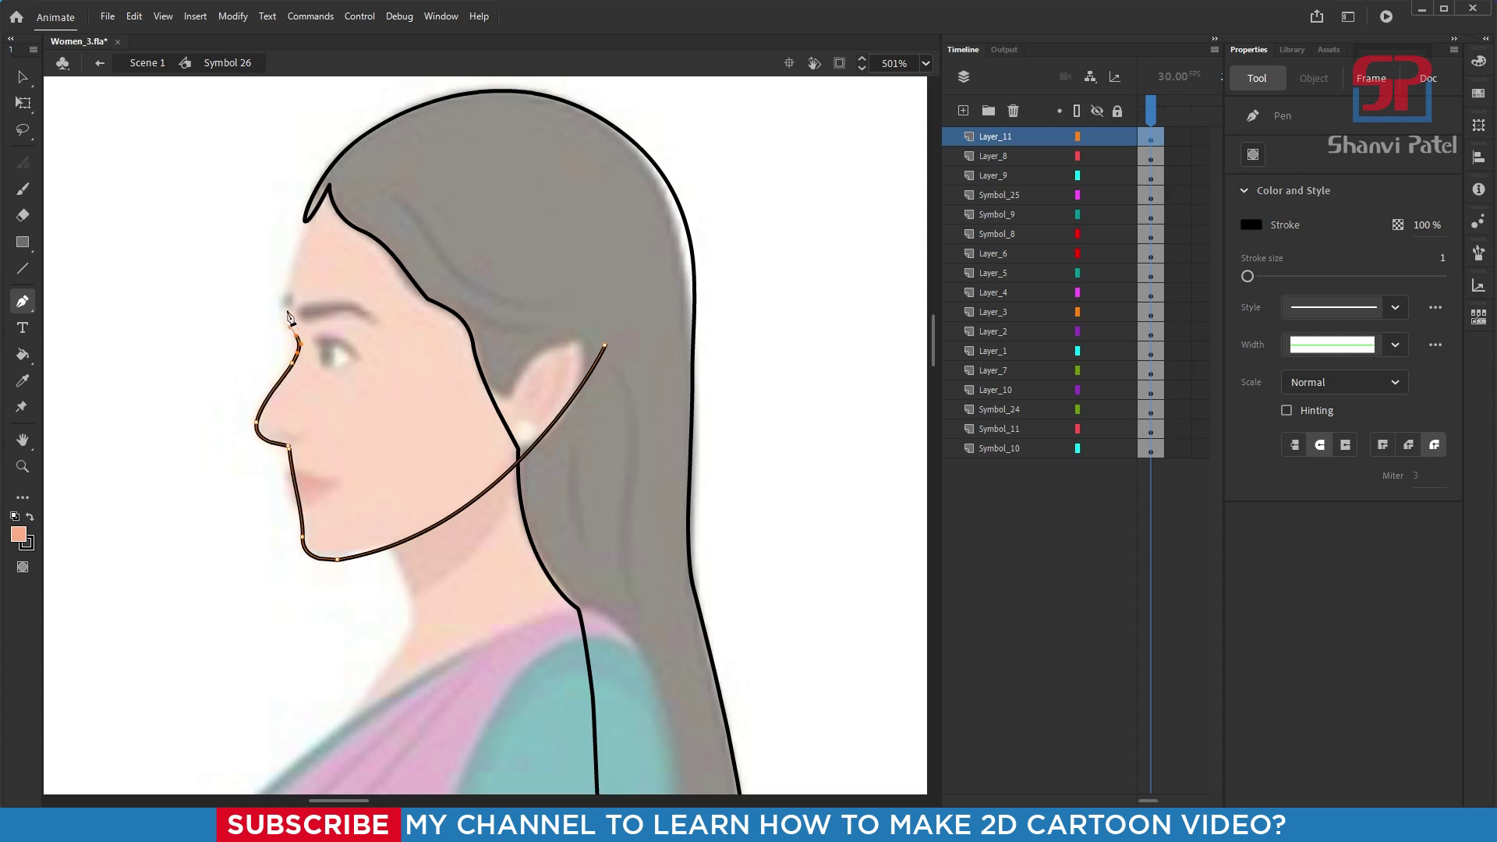
drag(296, 259, 304, 237)
drag(347, 163, 386, 126)
drag(609, 613, 609, 612)
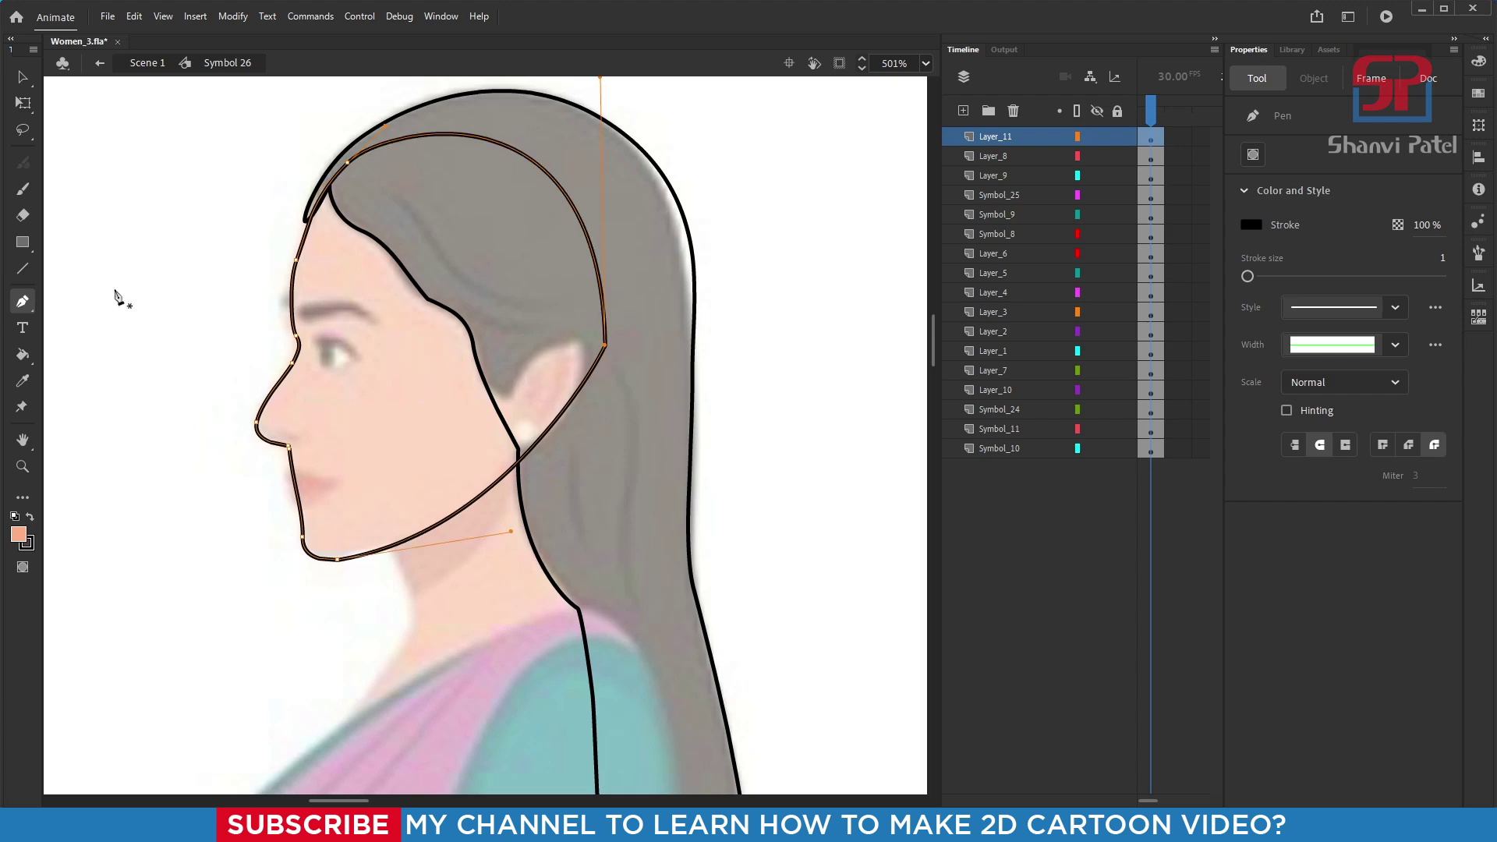
key(space)
drag(454, 371, 518, 355)
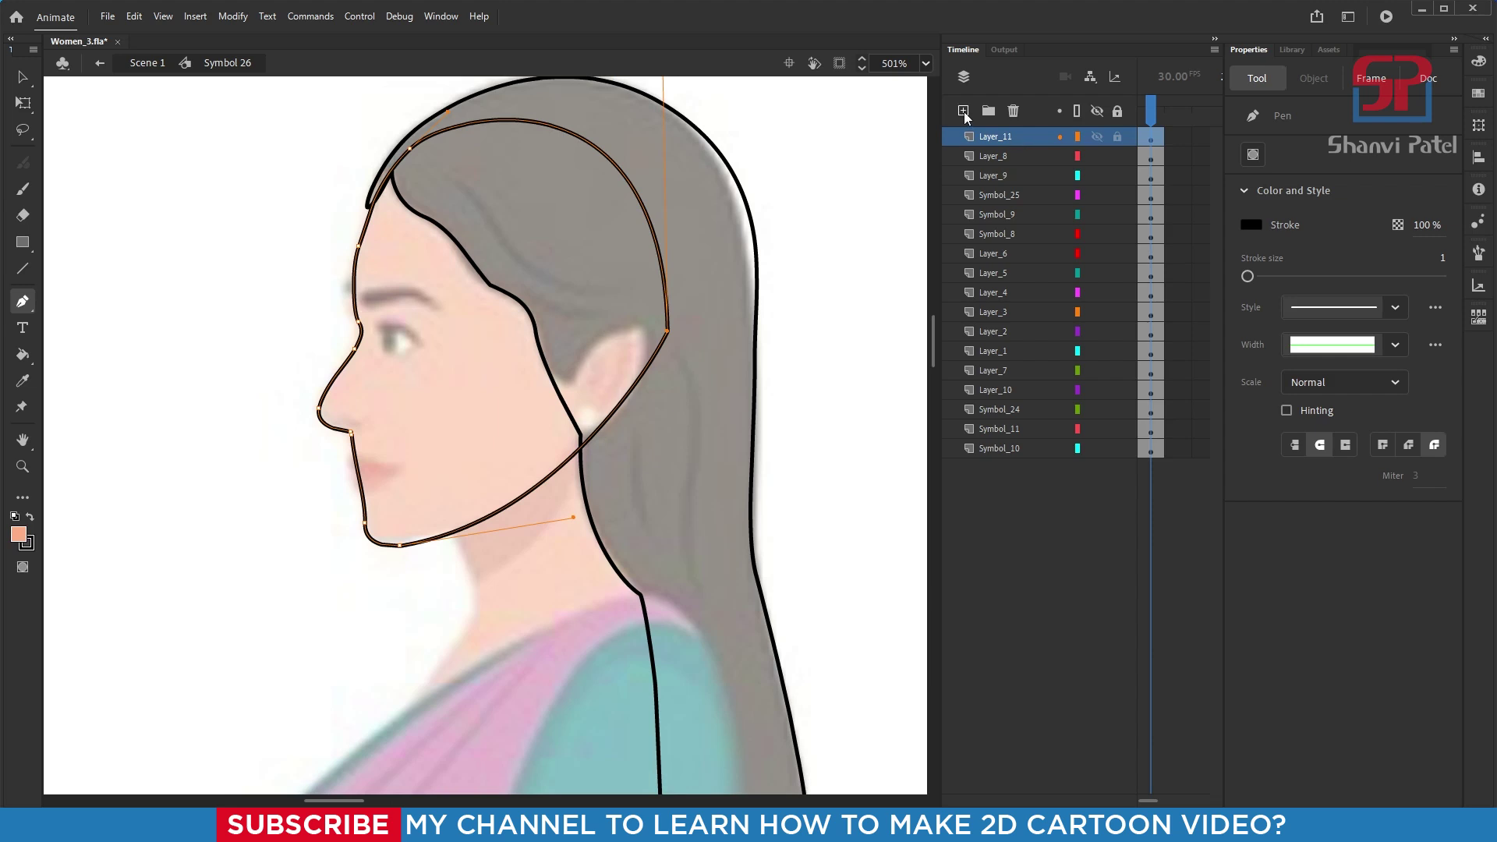
- Add another layer and trace a closed outline around the ear with the Pen tool
click(963, 111)
drag(589, 335, 568, 358)
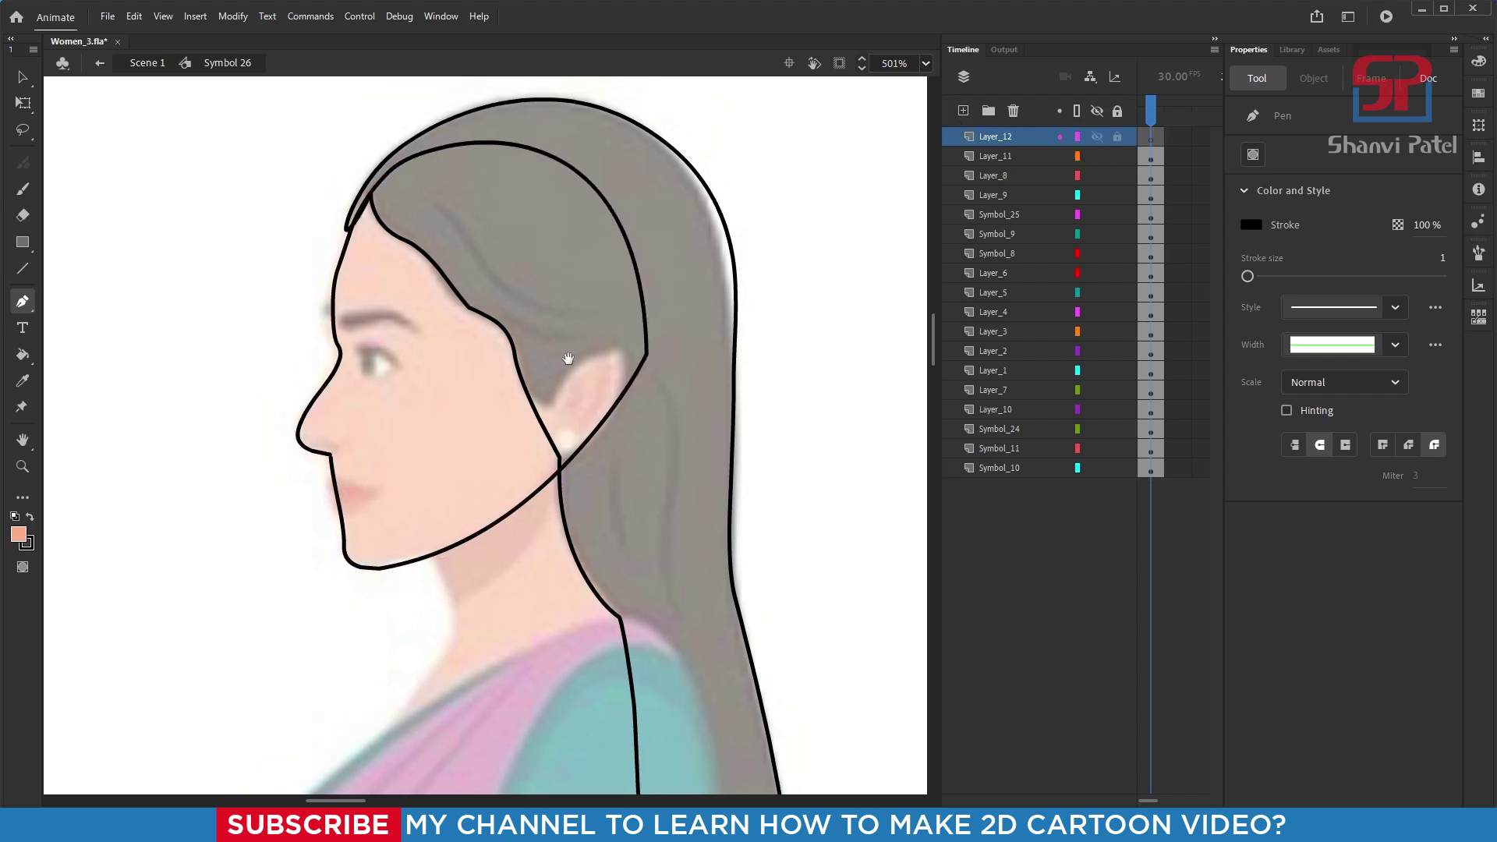
scroll(577, 439, up, 2)
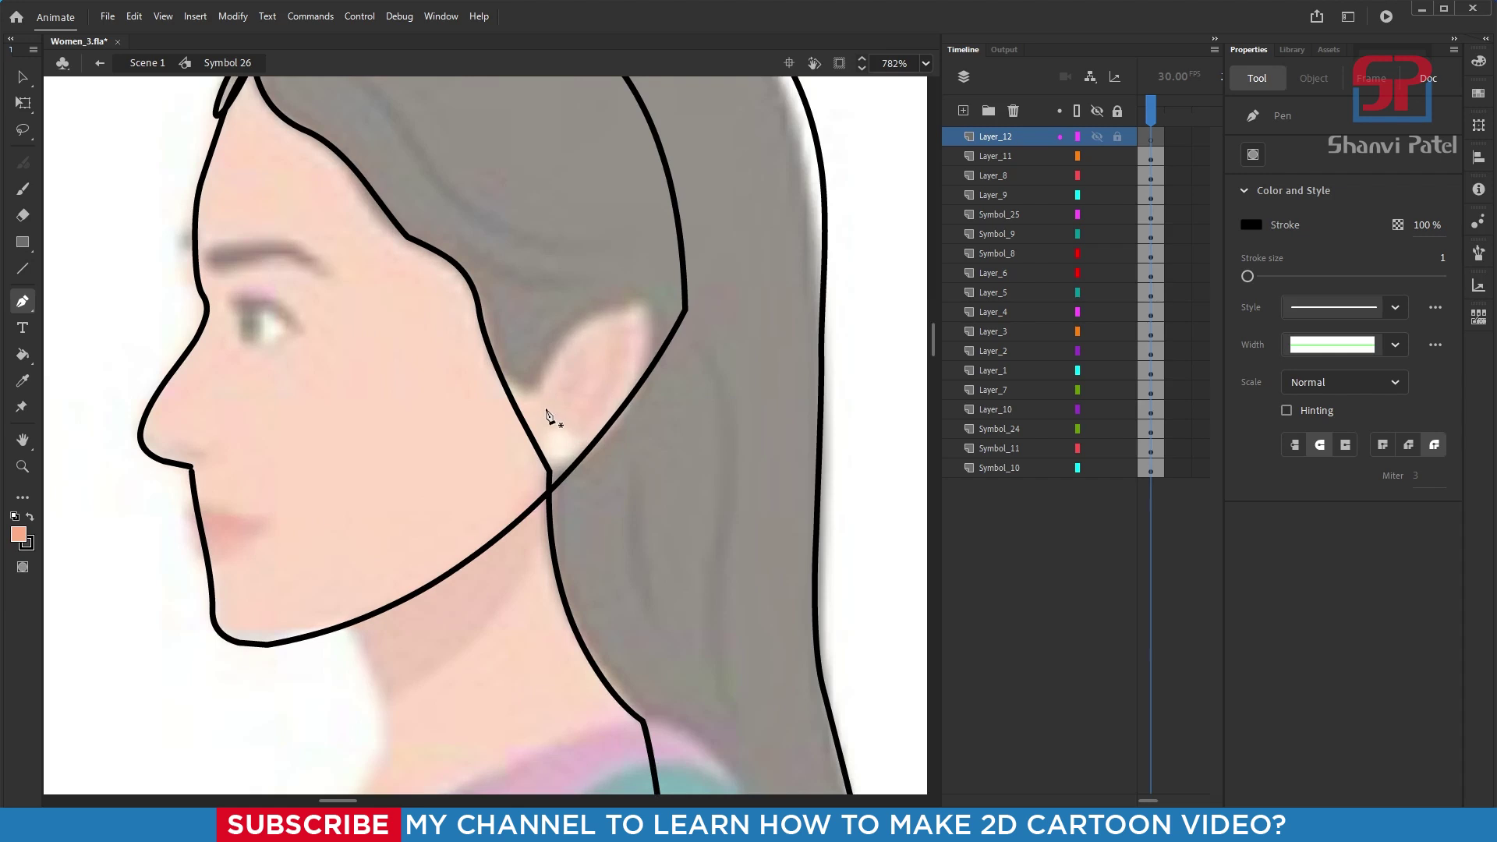
drag(629, 303, 641, 288)
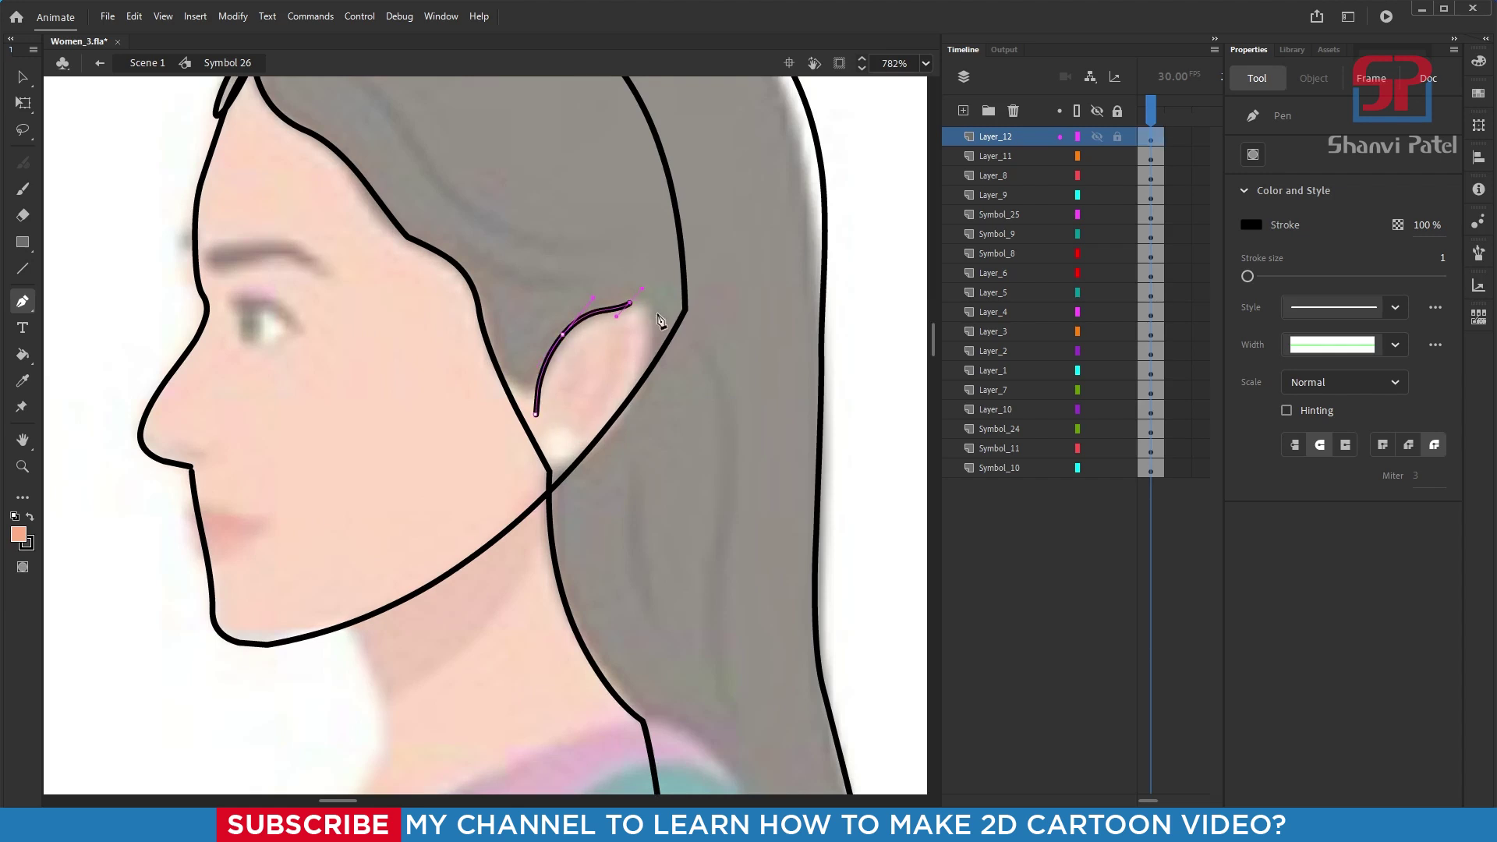
drag(646, 369, 627, 422)
drag(549, 489, 517, 515)
drag(535, 413, 528, 350)
- Reshape the hair outline in front of the ear so that it curves in to meet the ear
ctrl+click(506, 385)
click(511, 398)
scroll(497, 389, down, 3)
scroll(495, 374, up, 2)
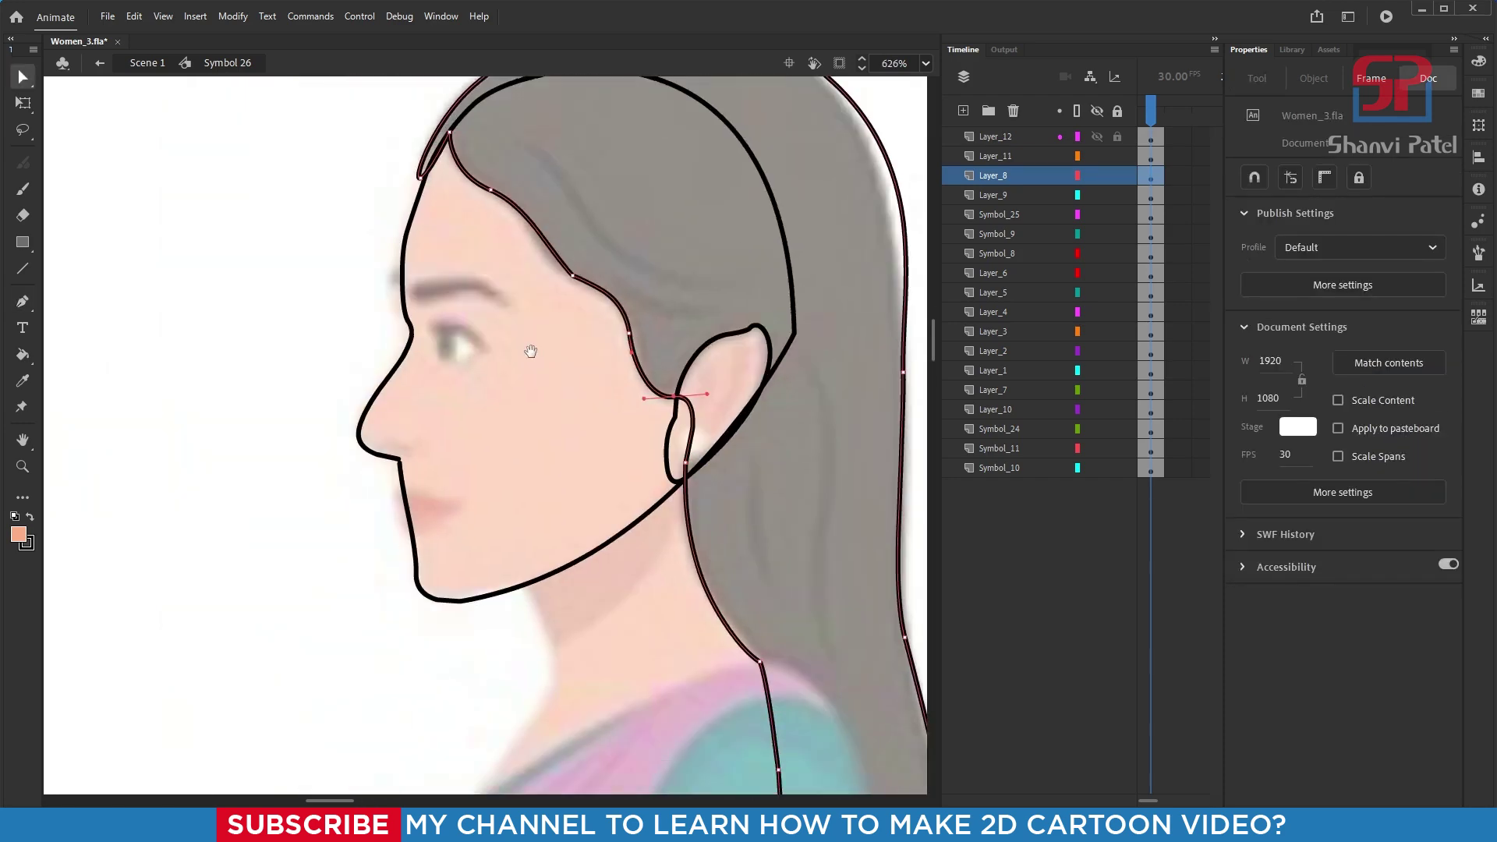
- Sample the pink of the reference saree and fill the hair outline with it
scroll(526, 420, down, 5)
scroll(526, 425, up, 3)
key(i)
click(458, 455)
click(534, 406)
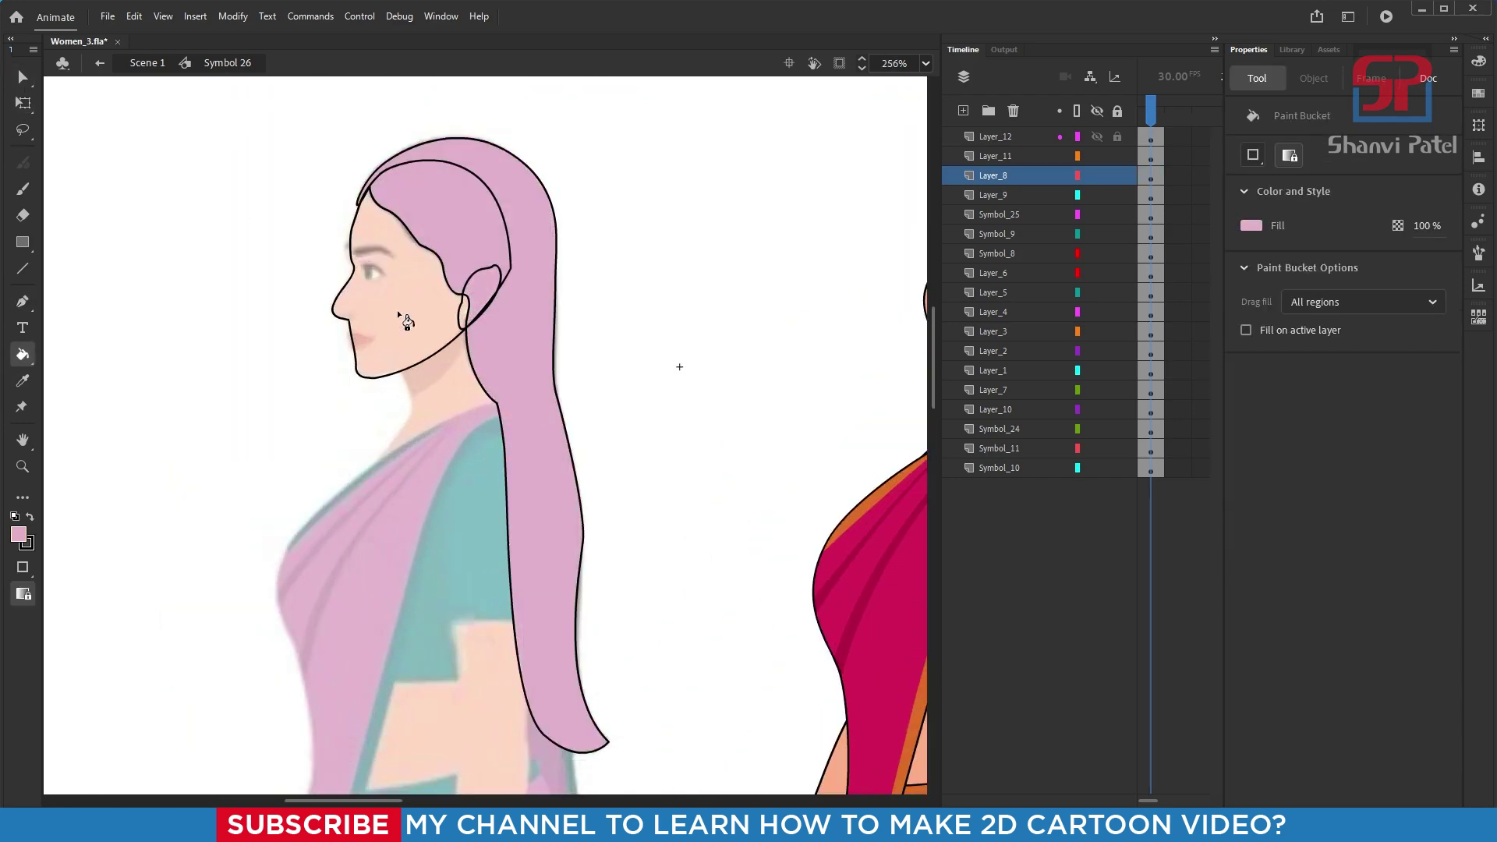
- Examine the anchor points of the face outline at the back of the head and nose, and of the ear outline
scroll(470, 283, up, 3)
key(q)
click(413, 418)
scroll(437, 417, down, 2)
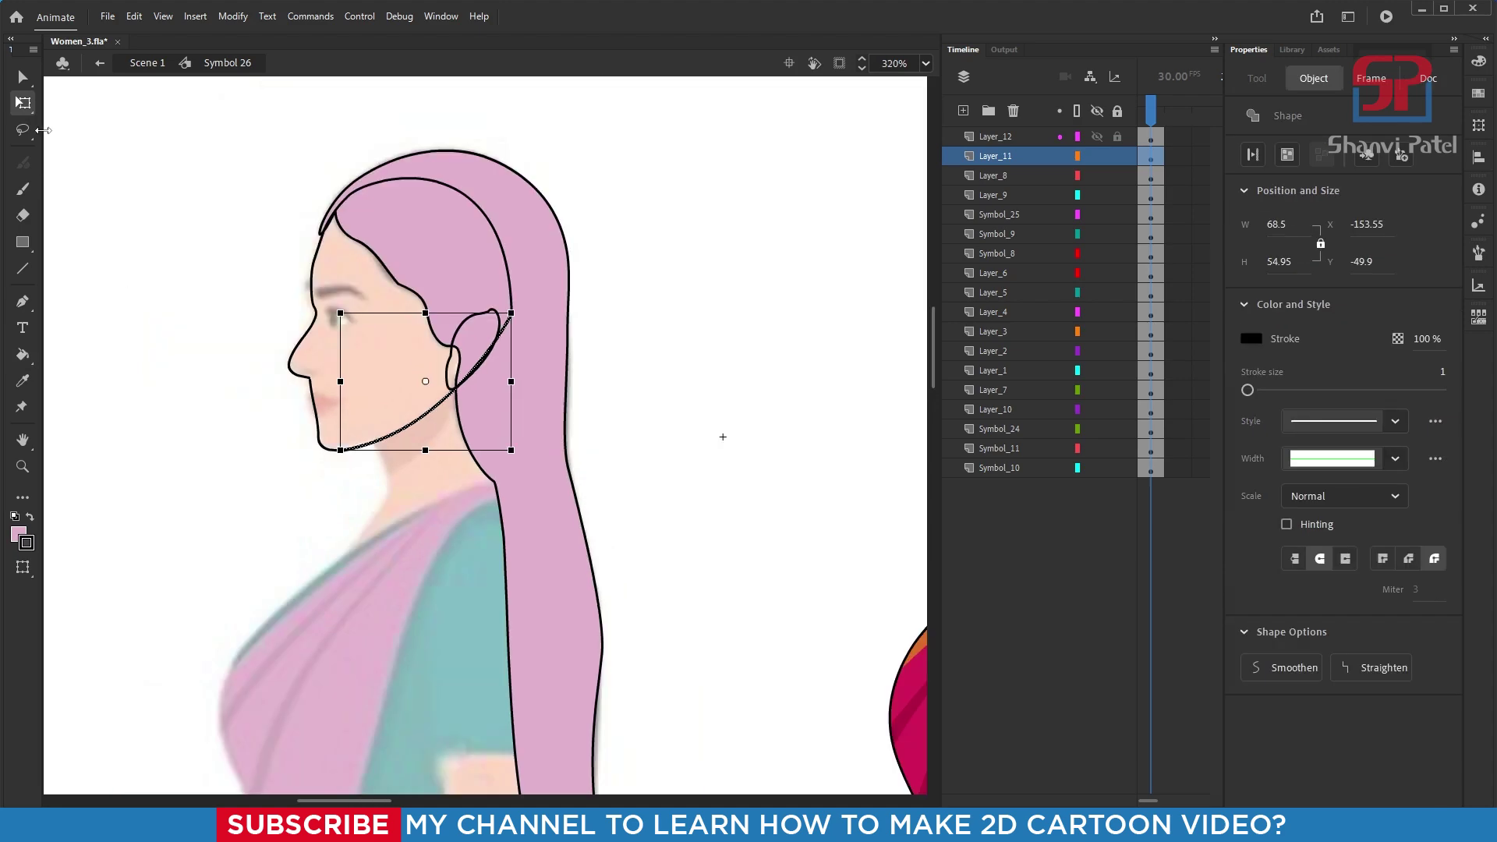
key(a)
click(313, 306)
scroll(313, 306, up, 6)
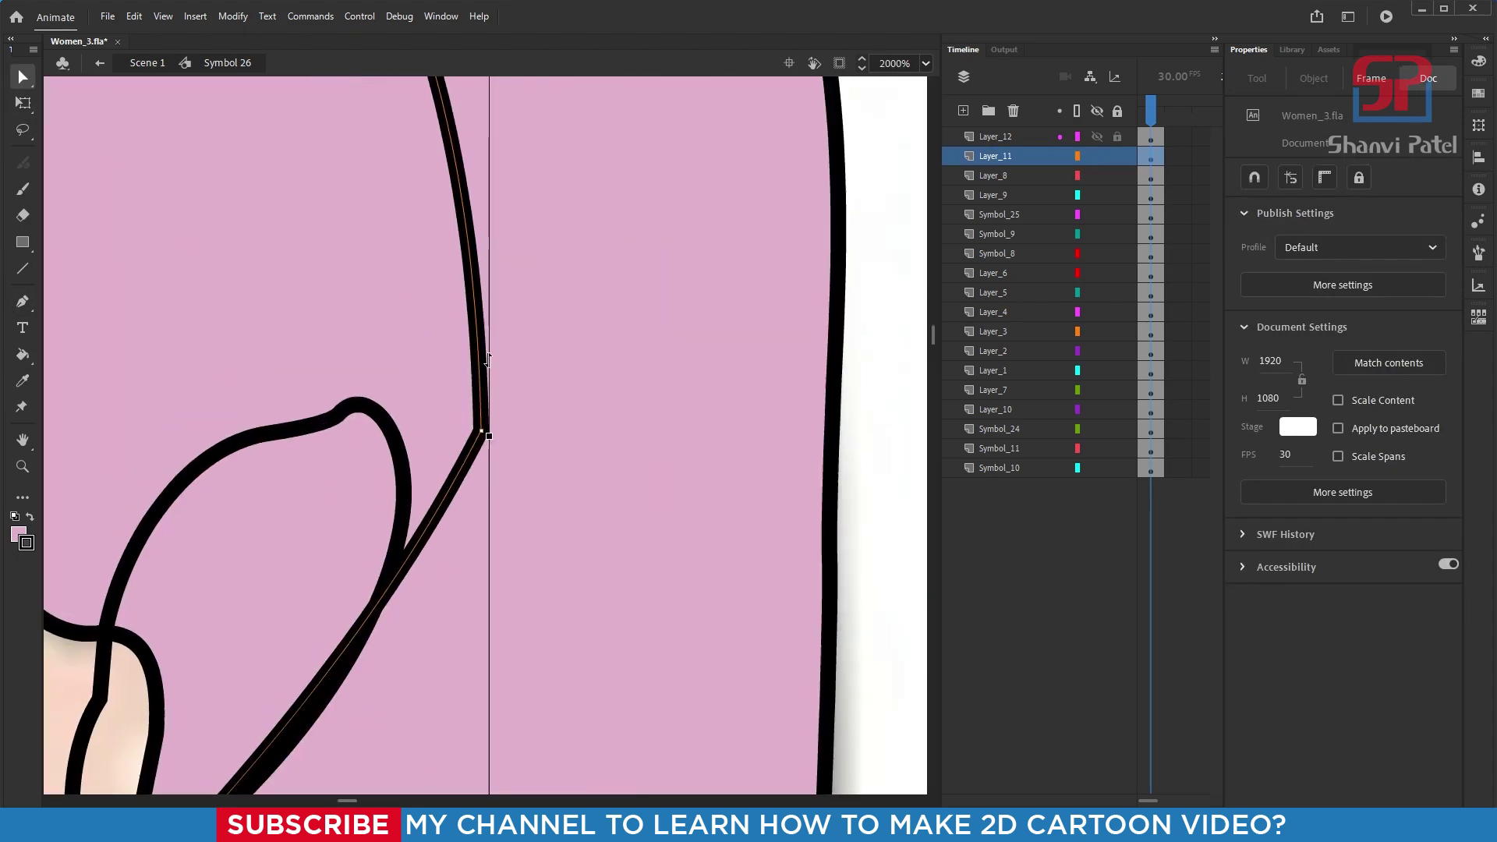
scroll(521, 426, down, 3)
scroll(465, 418, up, 3)
click(461, 407)
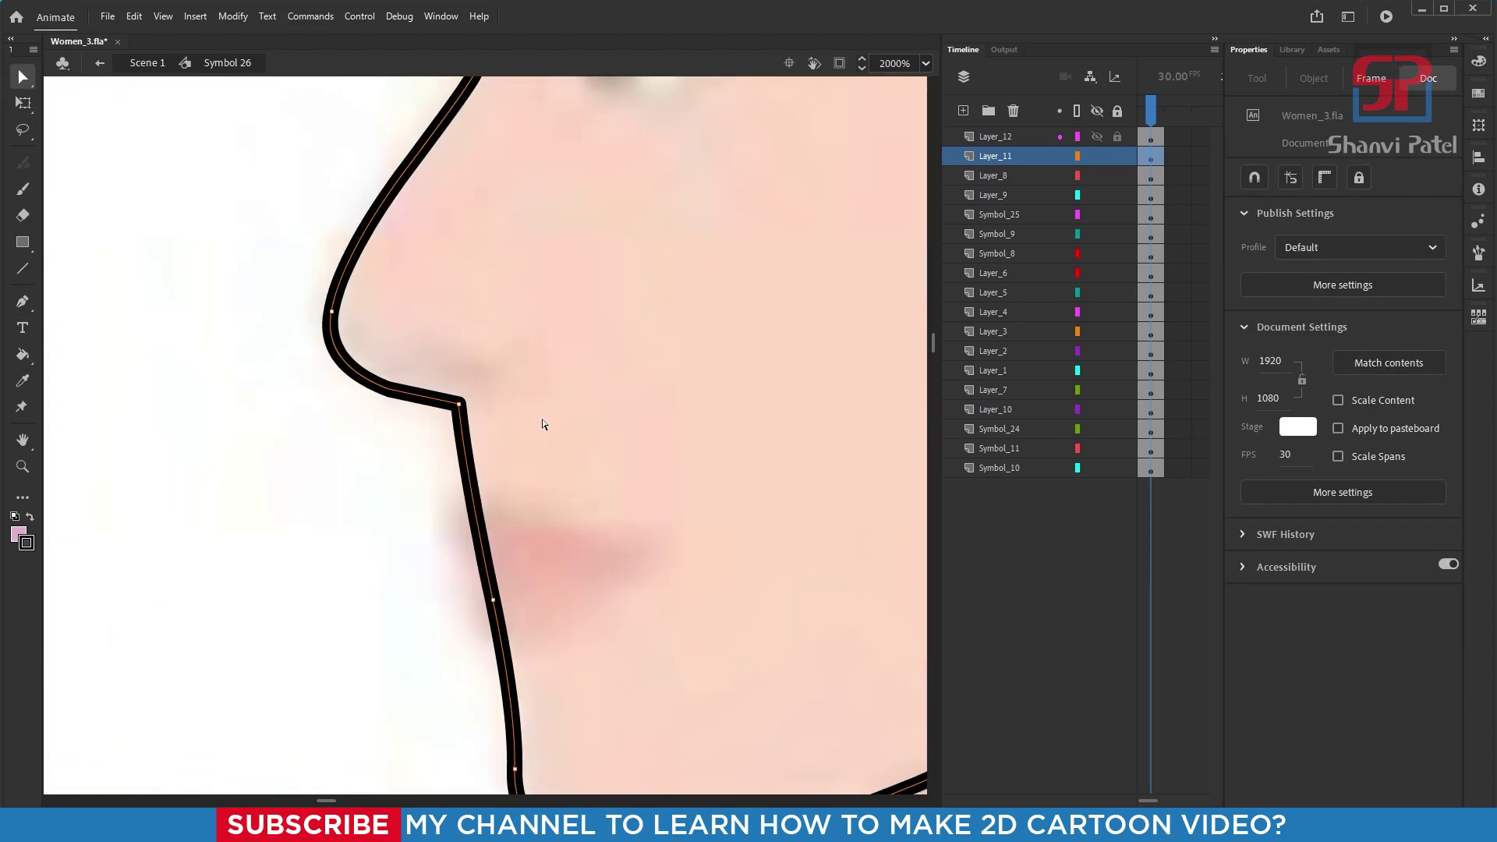
scroll(544, 424, down, 3)
click(608, 323)
scroll(585, 318, up, 1)
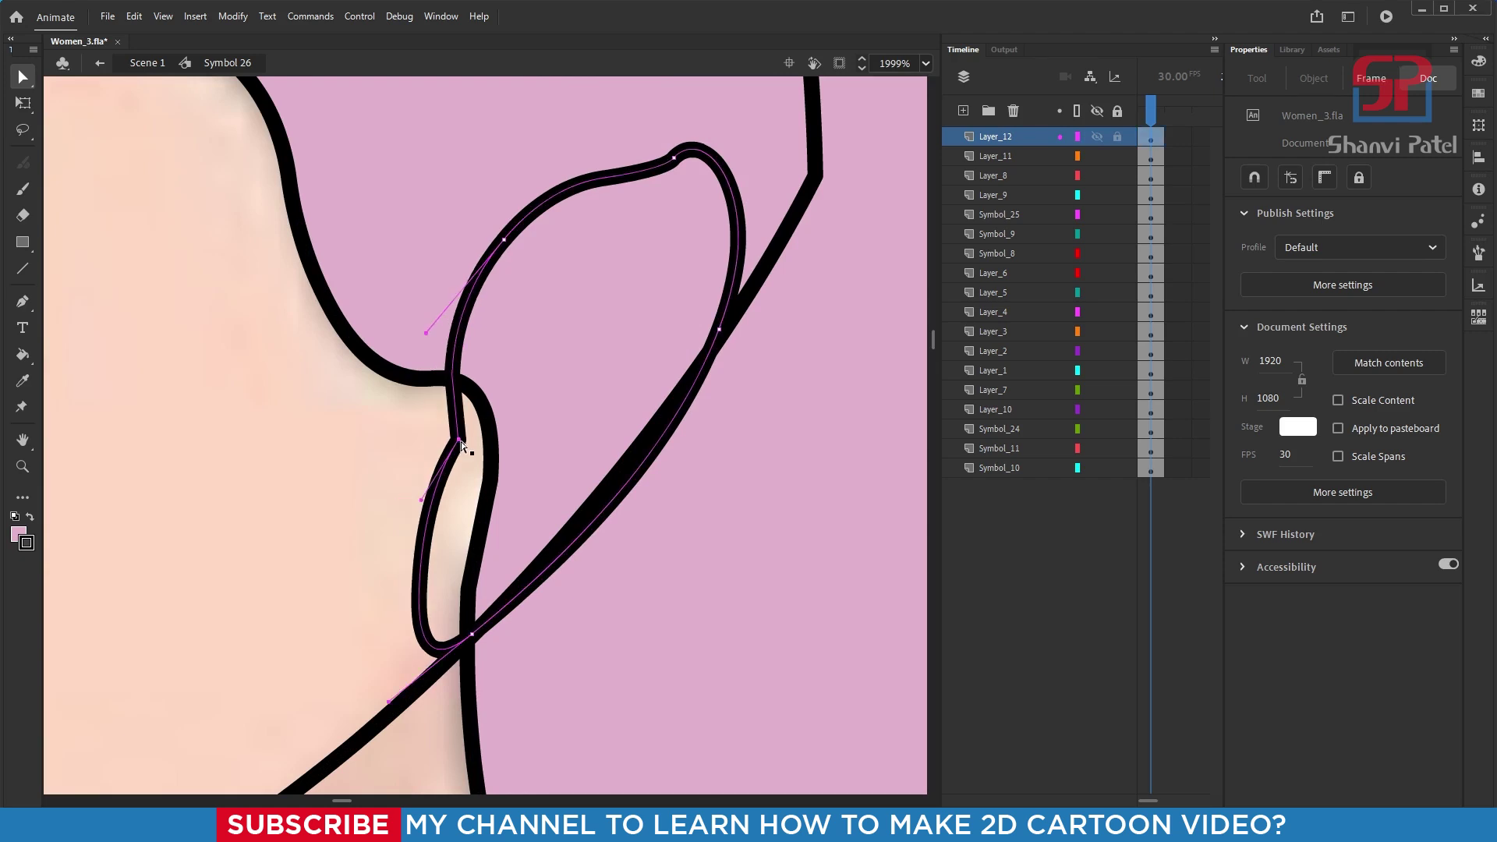
scroll(518, 382, down, 3)
- Fill the ear and face outlines with the sampled saree pink using the Paint Bucket
key(k)
click(519, 383)
click(371, 418)
scroll(476, 433, down, 4)
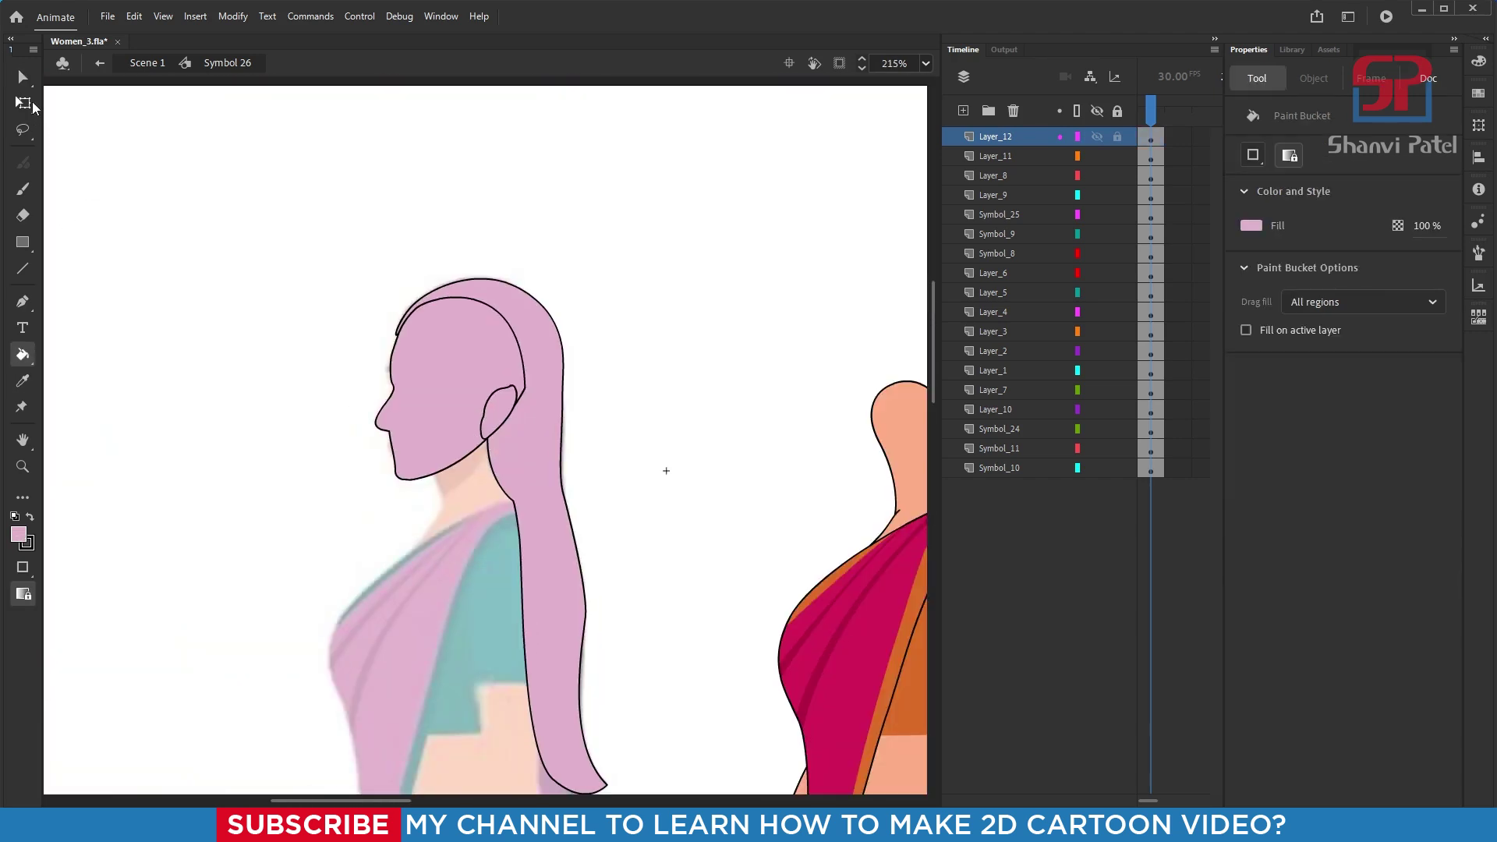
- Move the hair, face and ear shapes together from the reference onto the neck of the coloured saree body
click(27, 103)
scroll(582, 321, down, 2)
scroll(431, 241, down, 2)
drag(433, 238, 633, 585)
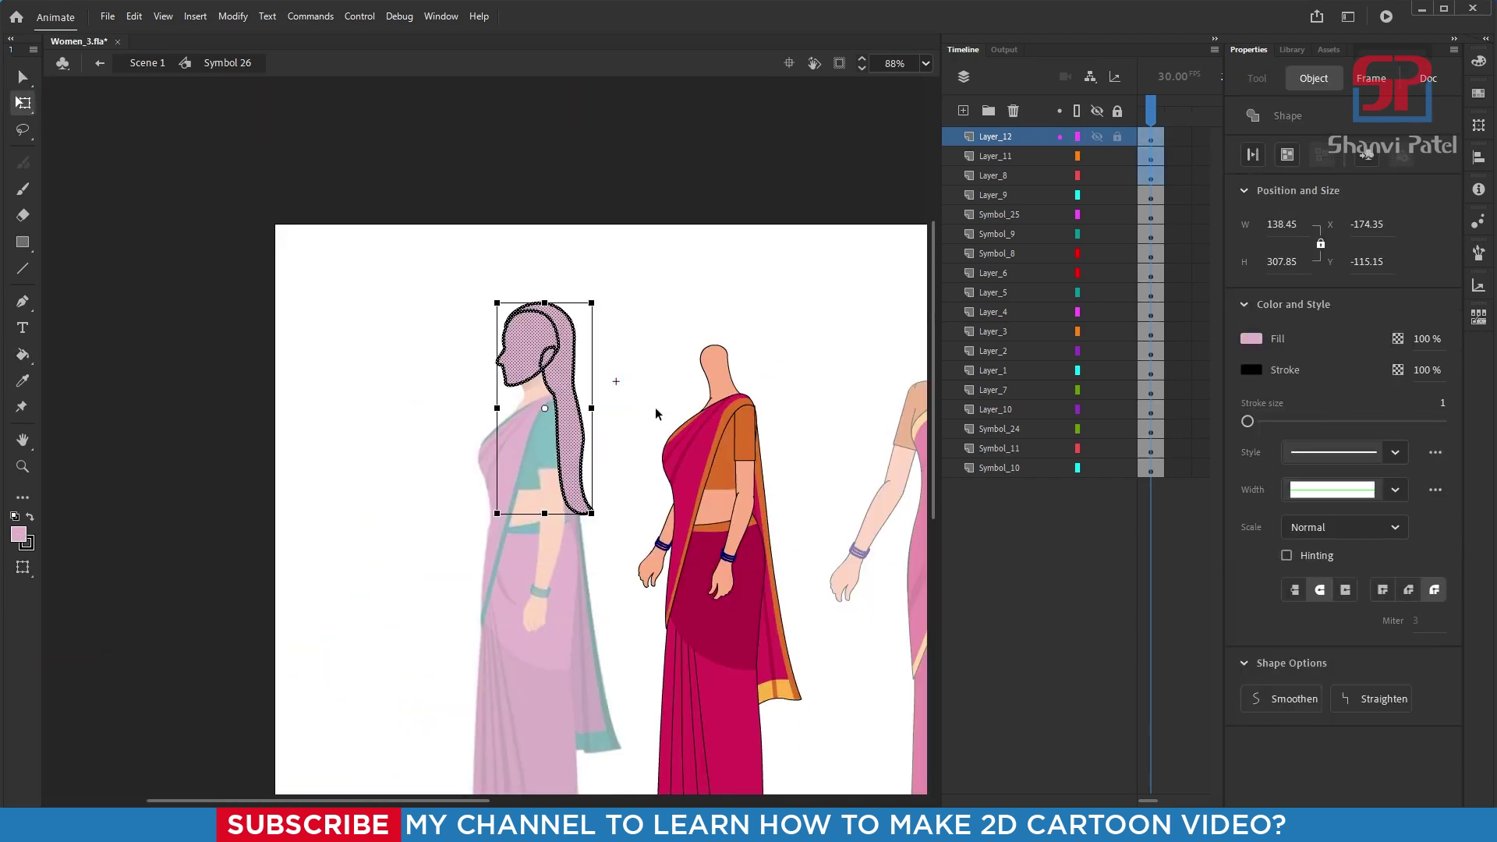
scroll(622, 414, up, 3)
drag(362, 267, 818, 295)
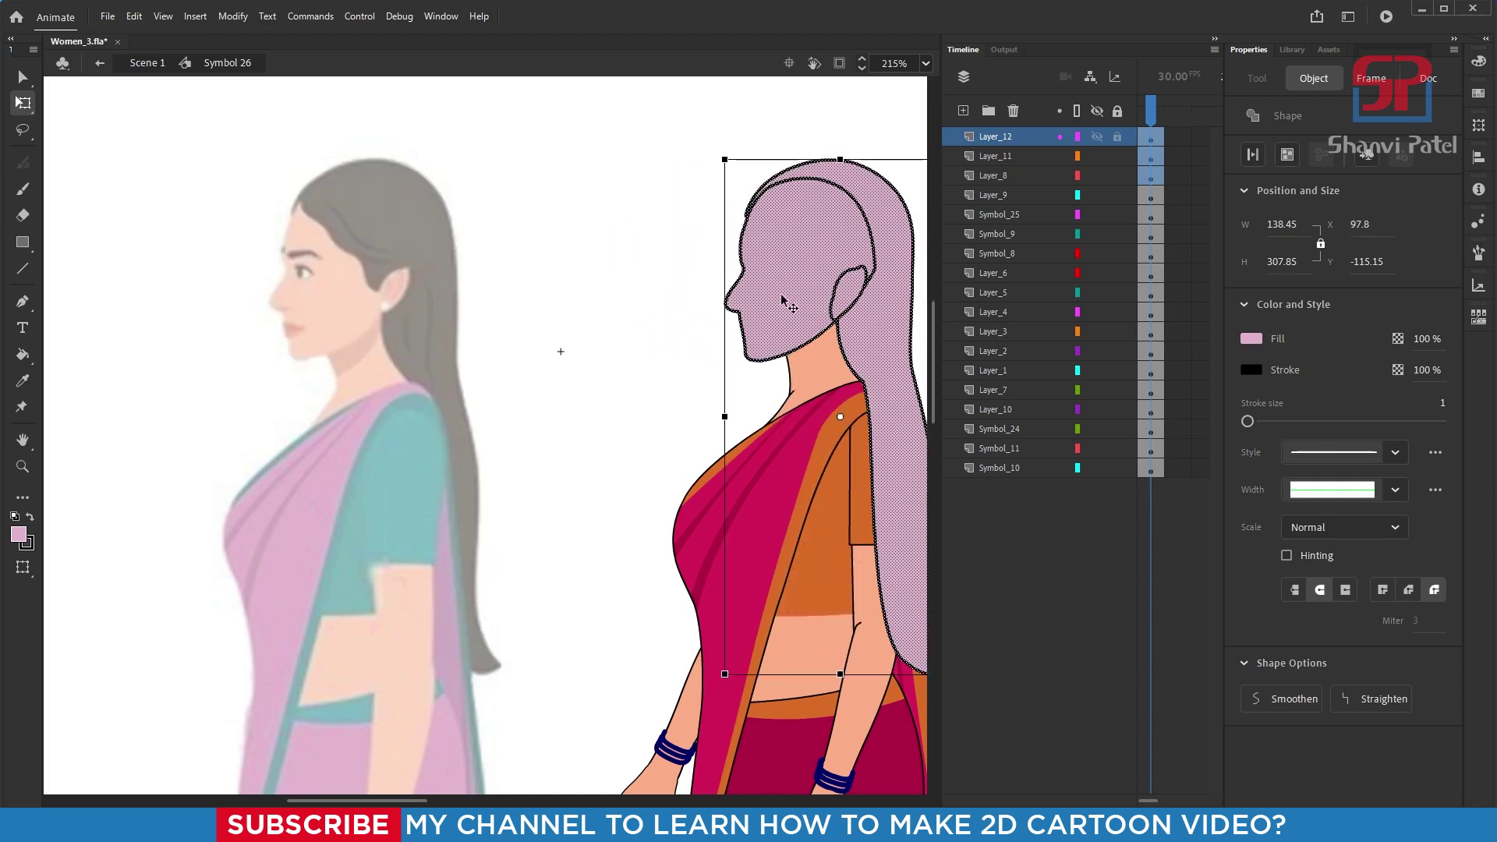
scroll(544, 323, down, 2)
scroll(818, 404, up, 2)
scroll(778, 401, up, 1)
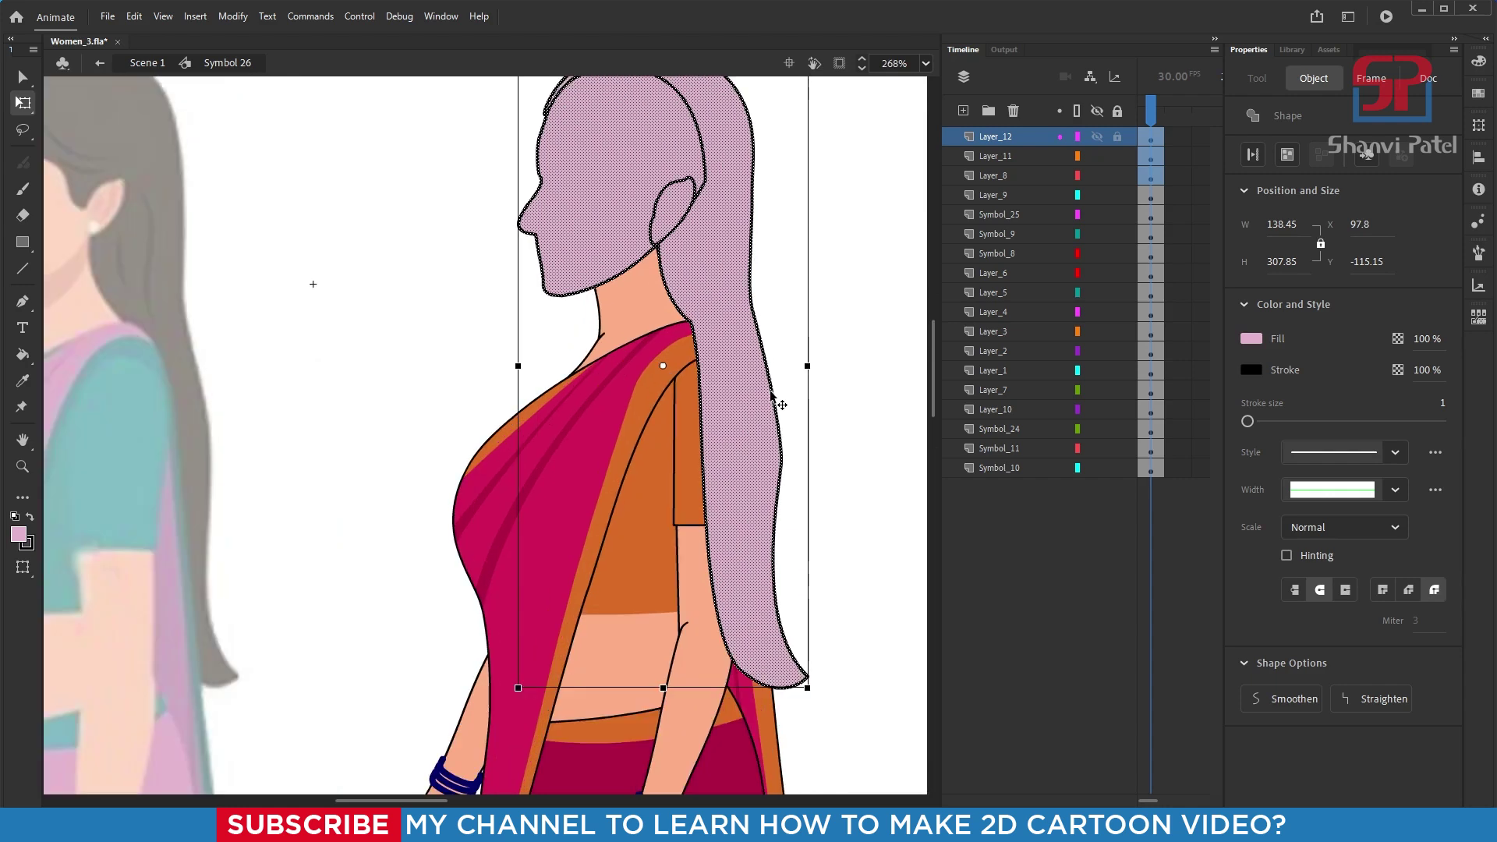
drag(626, 303, 544, 405)
click(794, 310)
click(794, 309)
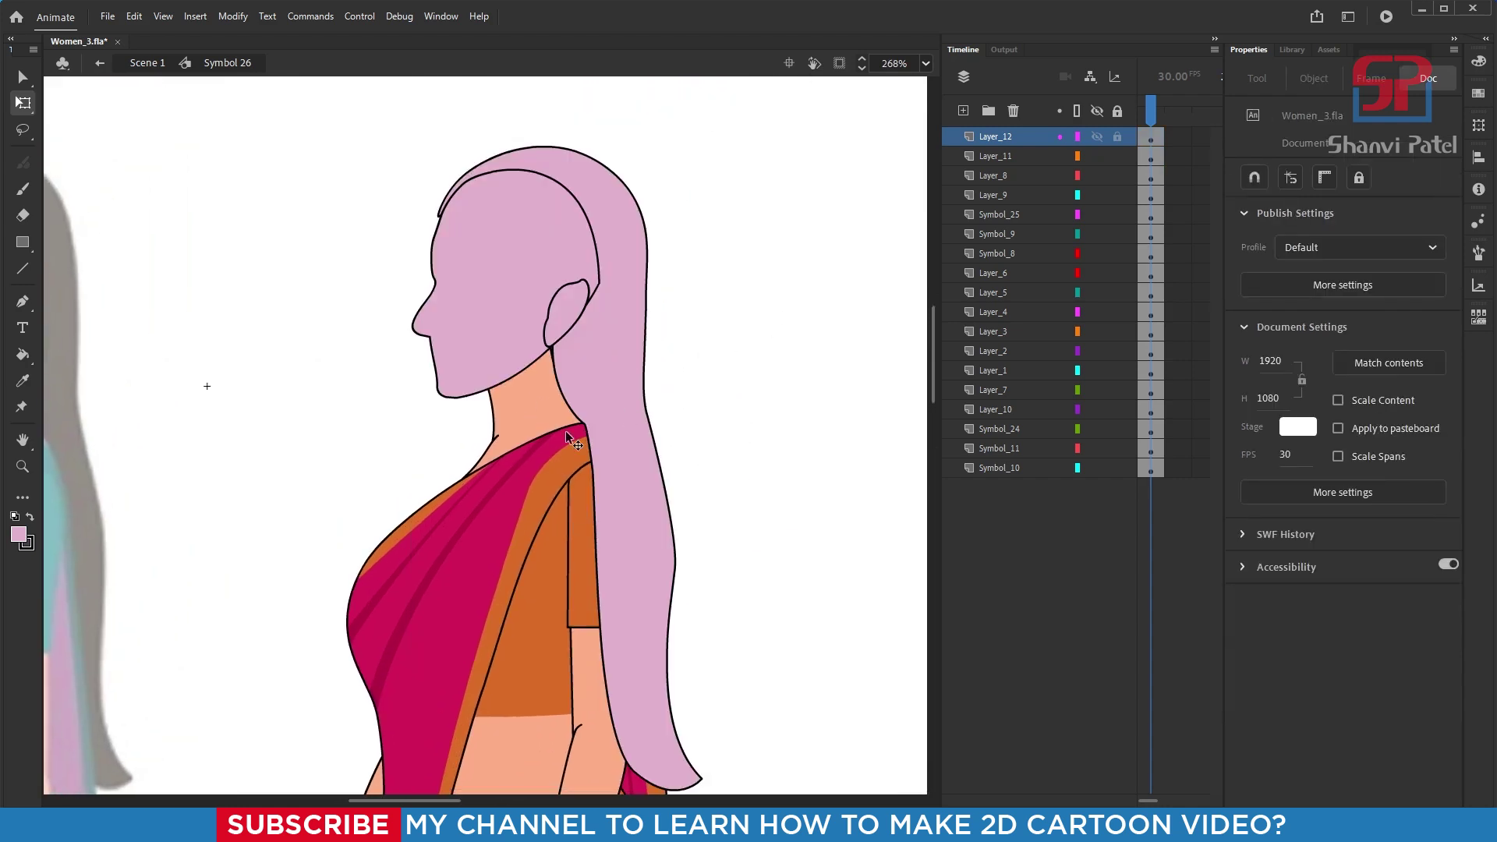
- Sample the skin colour from the neck and fill the face with it
key(i)
click(537, 396)
click(521, 335)
- Select the hair shape and change its fill colour to black
key(q)
click(616, 372)
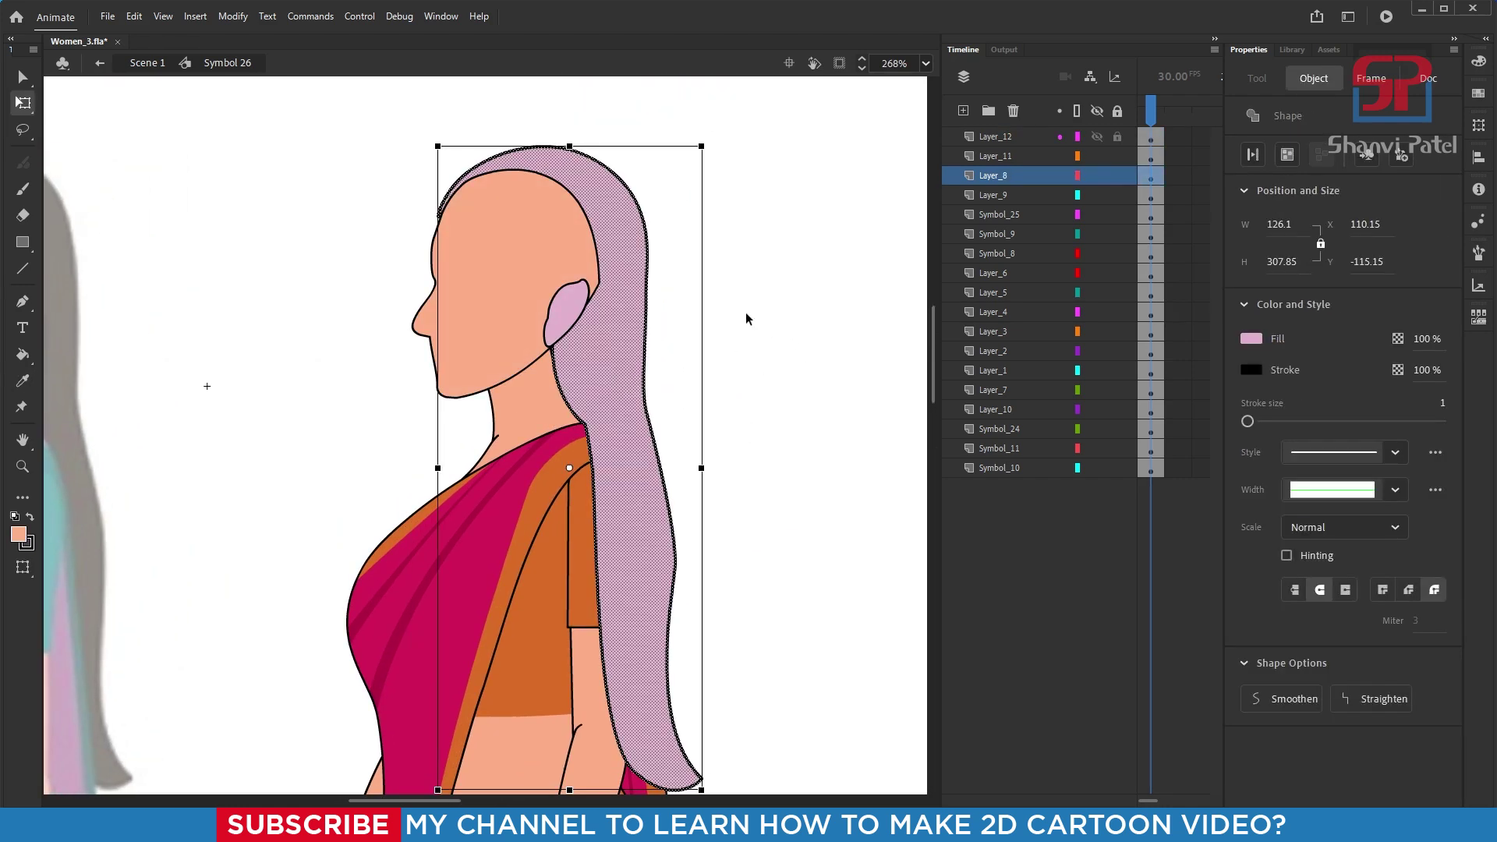
click(1251, 338)
click(1012, 384)
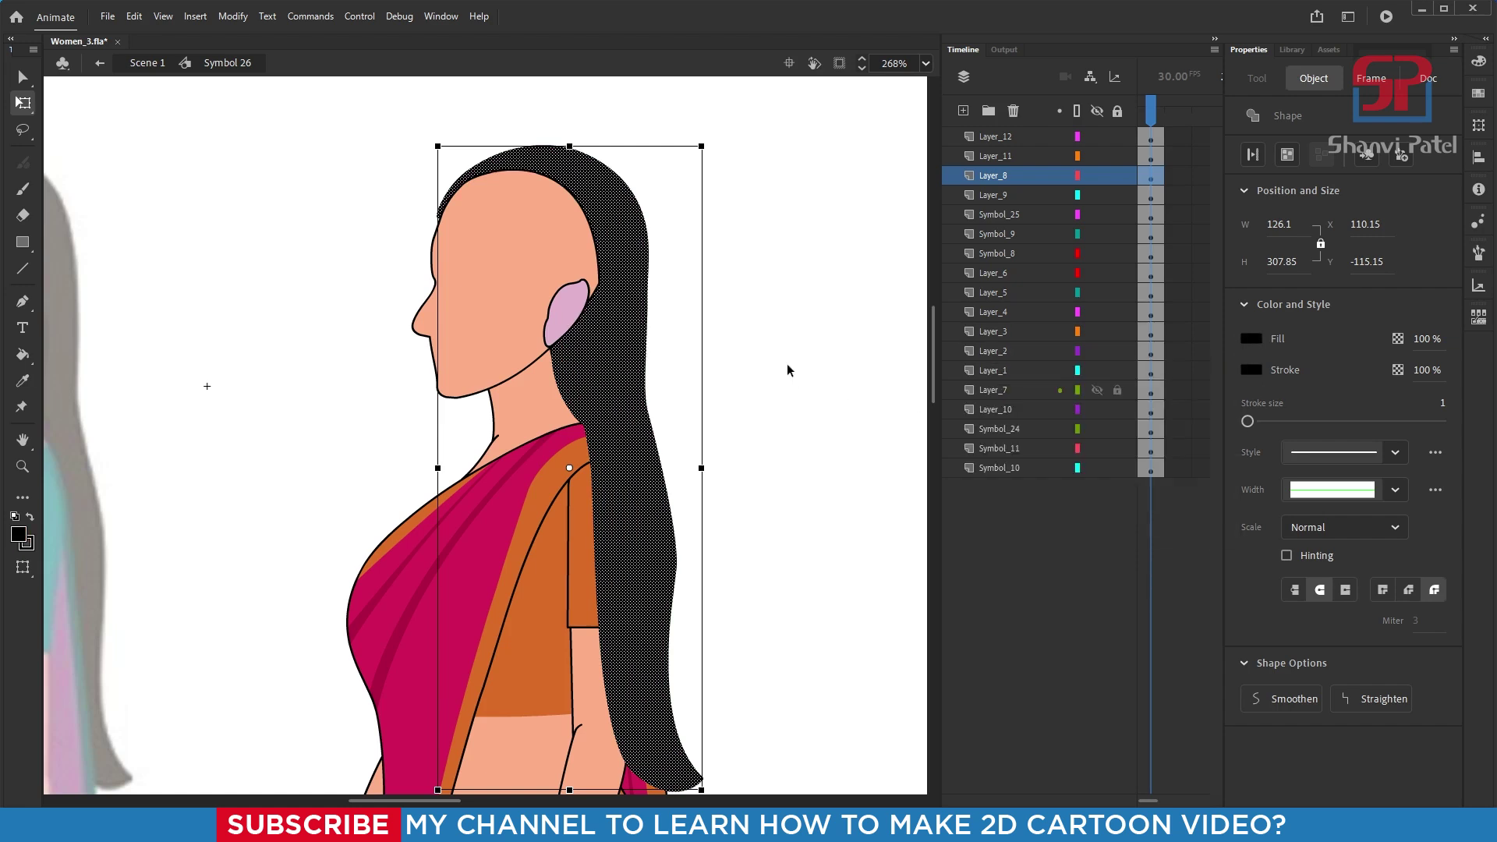
click(787, 351)
- Recolour the ear's fill with the skin tone sampled from the face
click(577, 305)
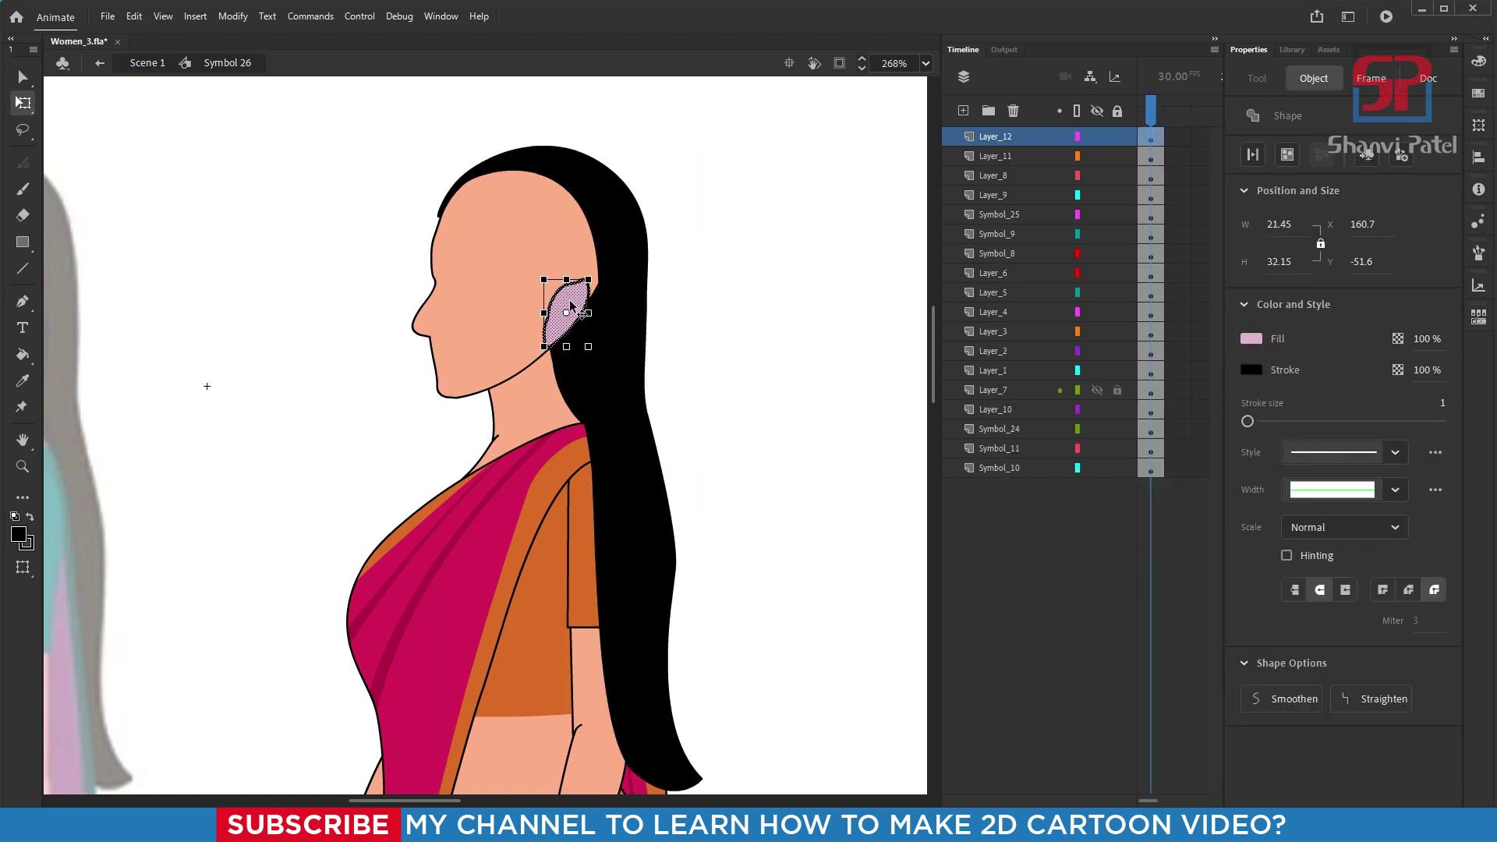
key(i)
click(536, 238)
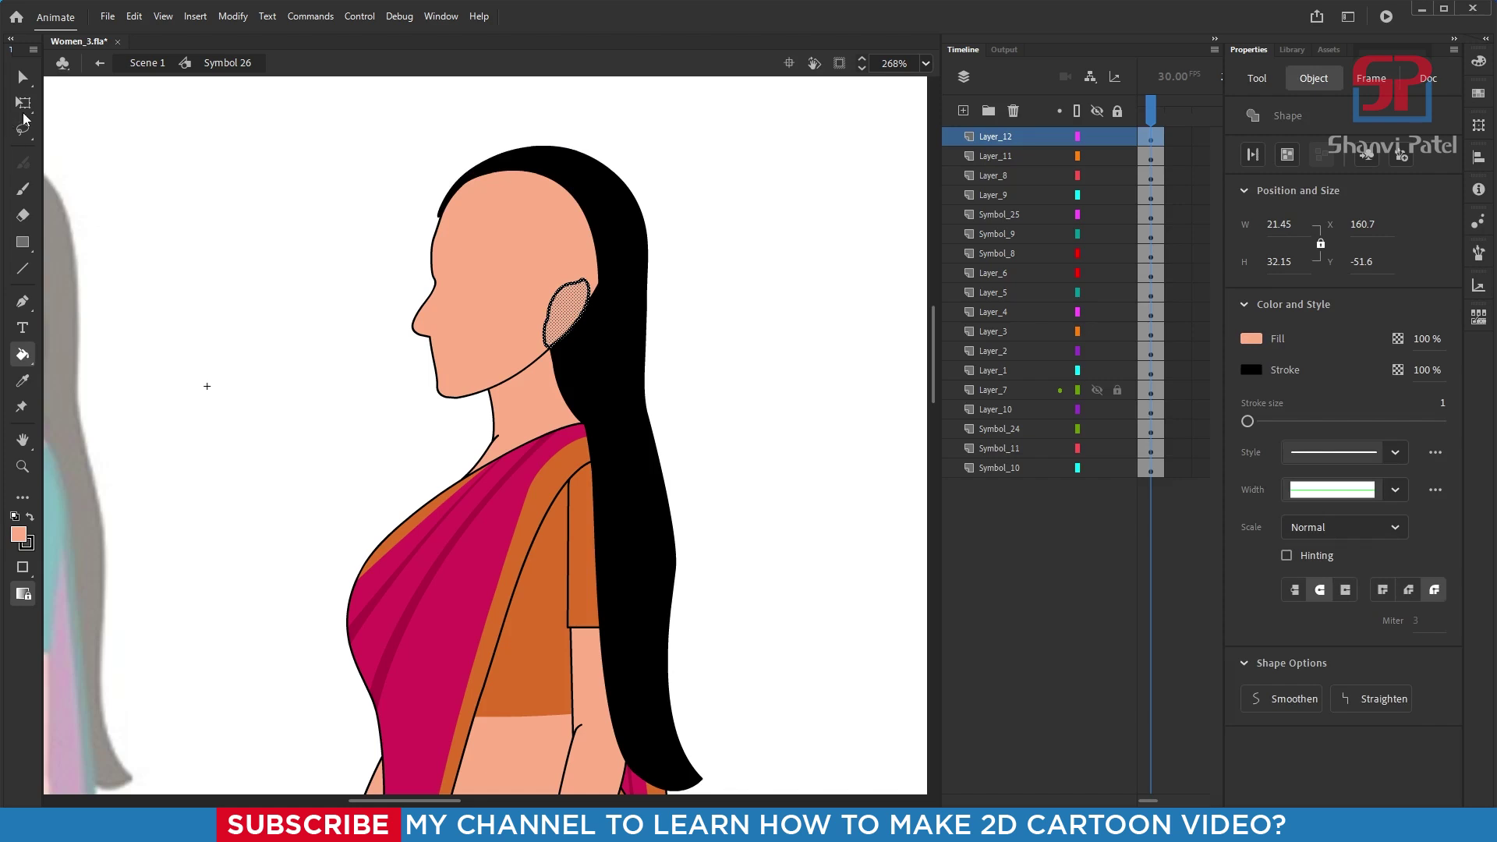
click(24, 106)
click(312, 326)
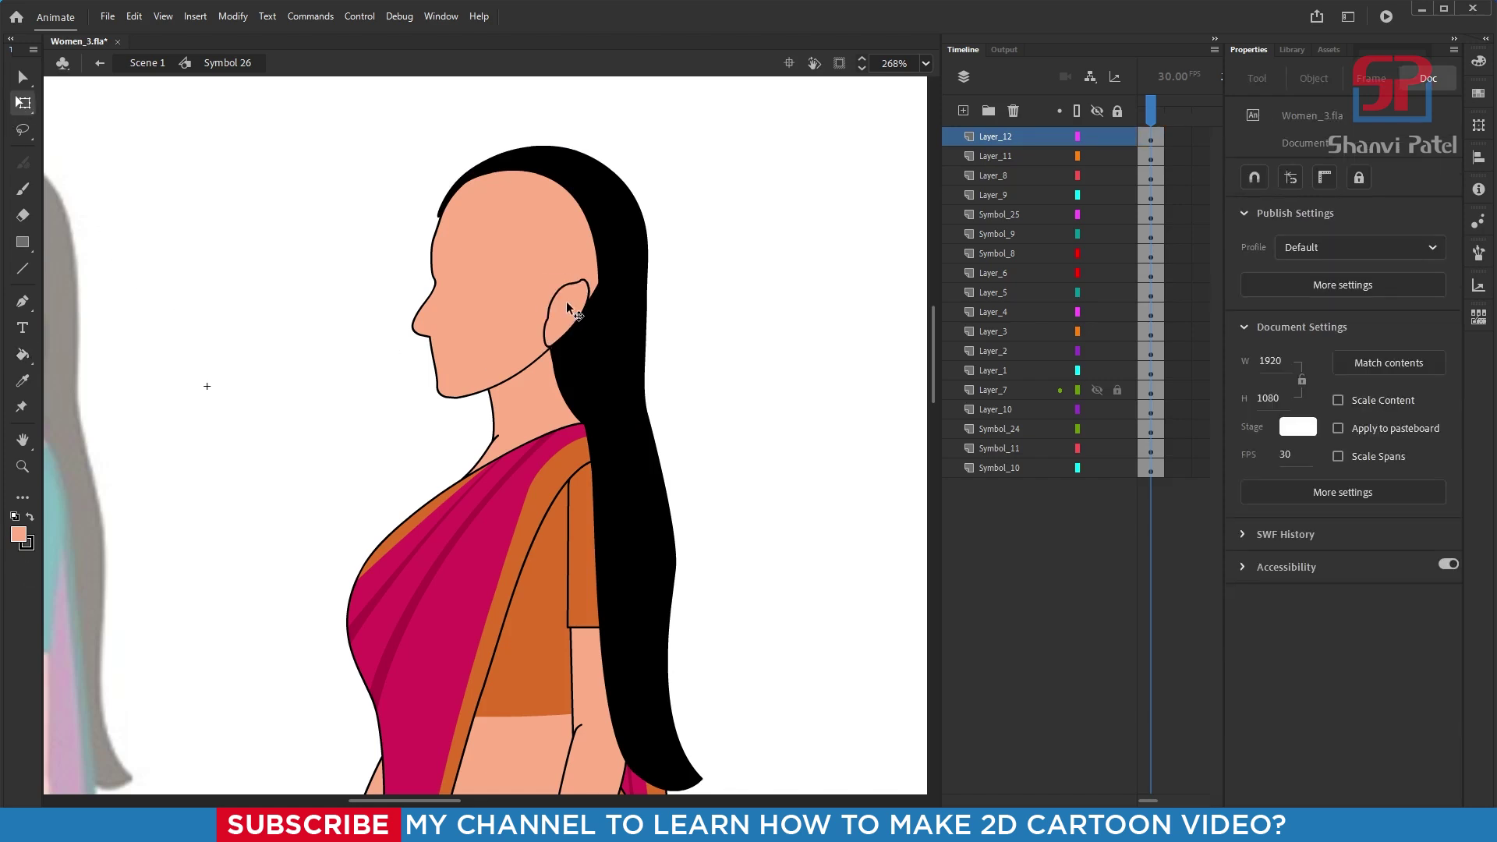
- Bring the hair layer, Layer_8, above the face and place the ear layer, Layer_12, on top of it
click(650, 327)
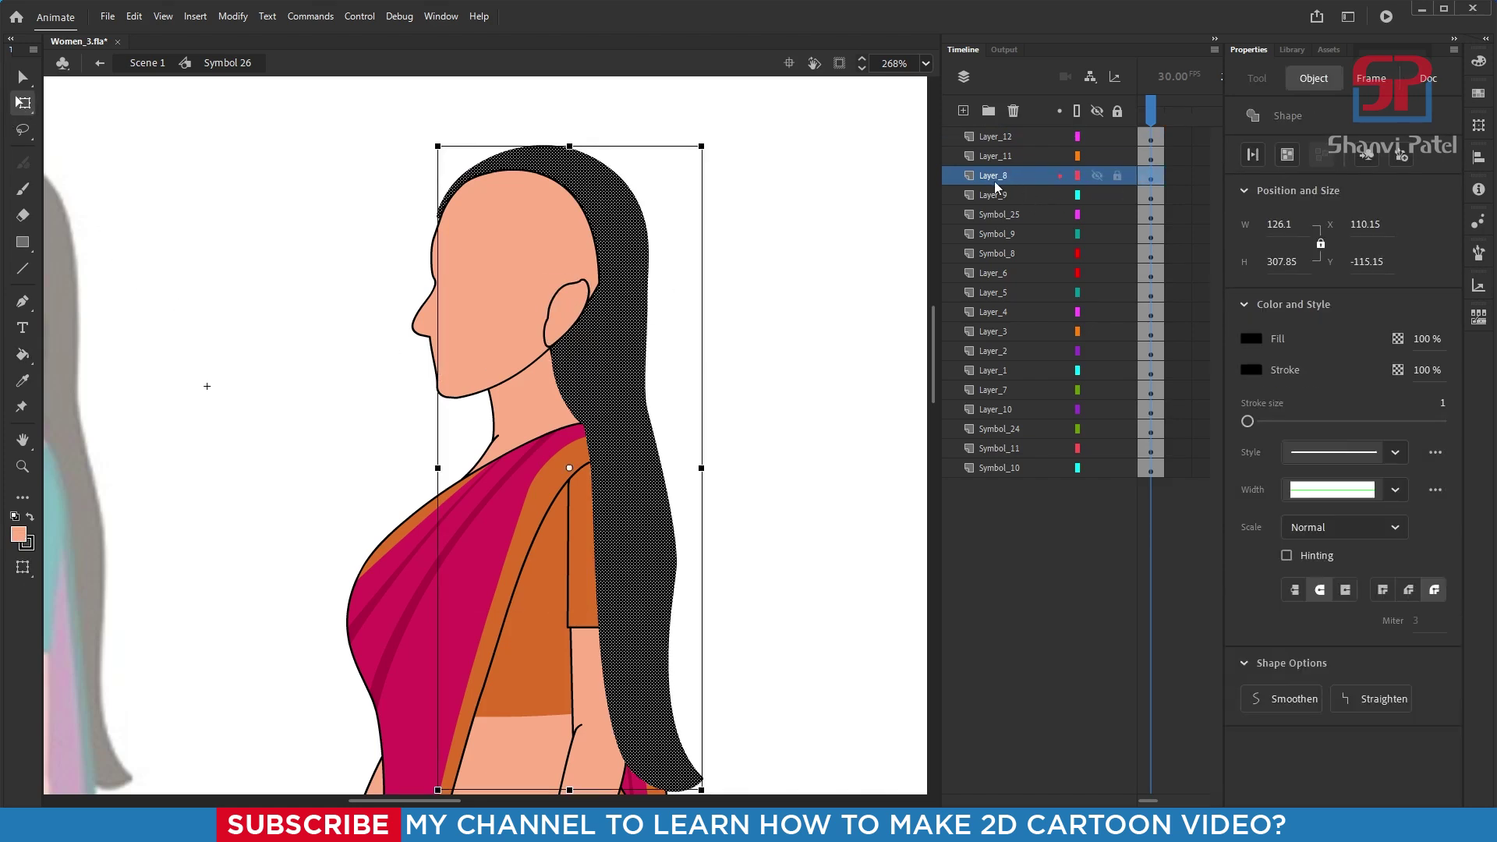
drag(992, 180, 1002, 131)
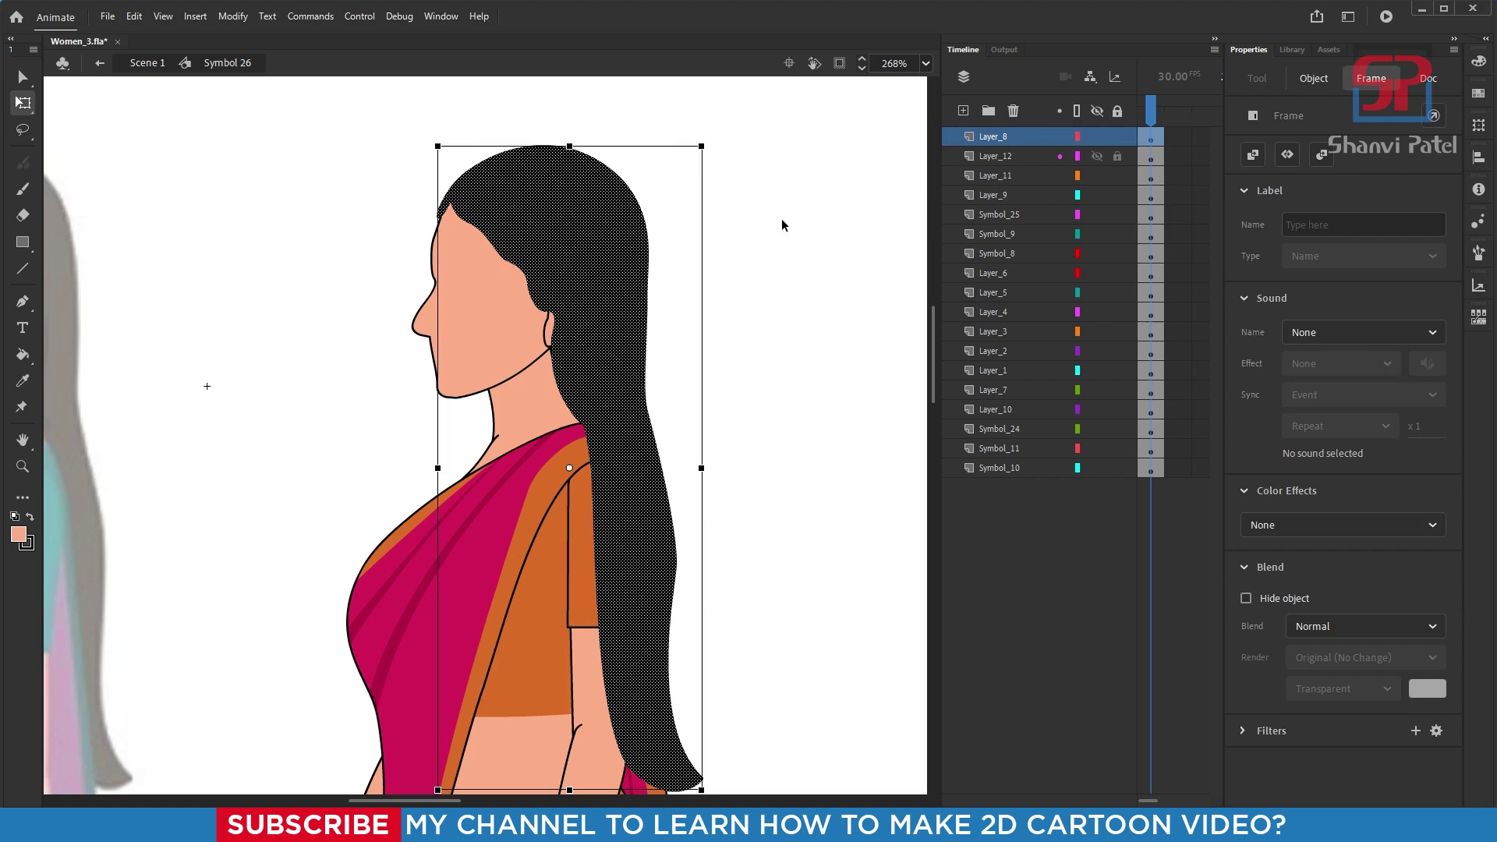
click(774, 332)
click(549, 331)
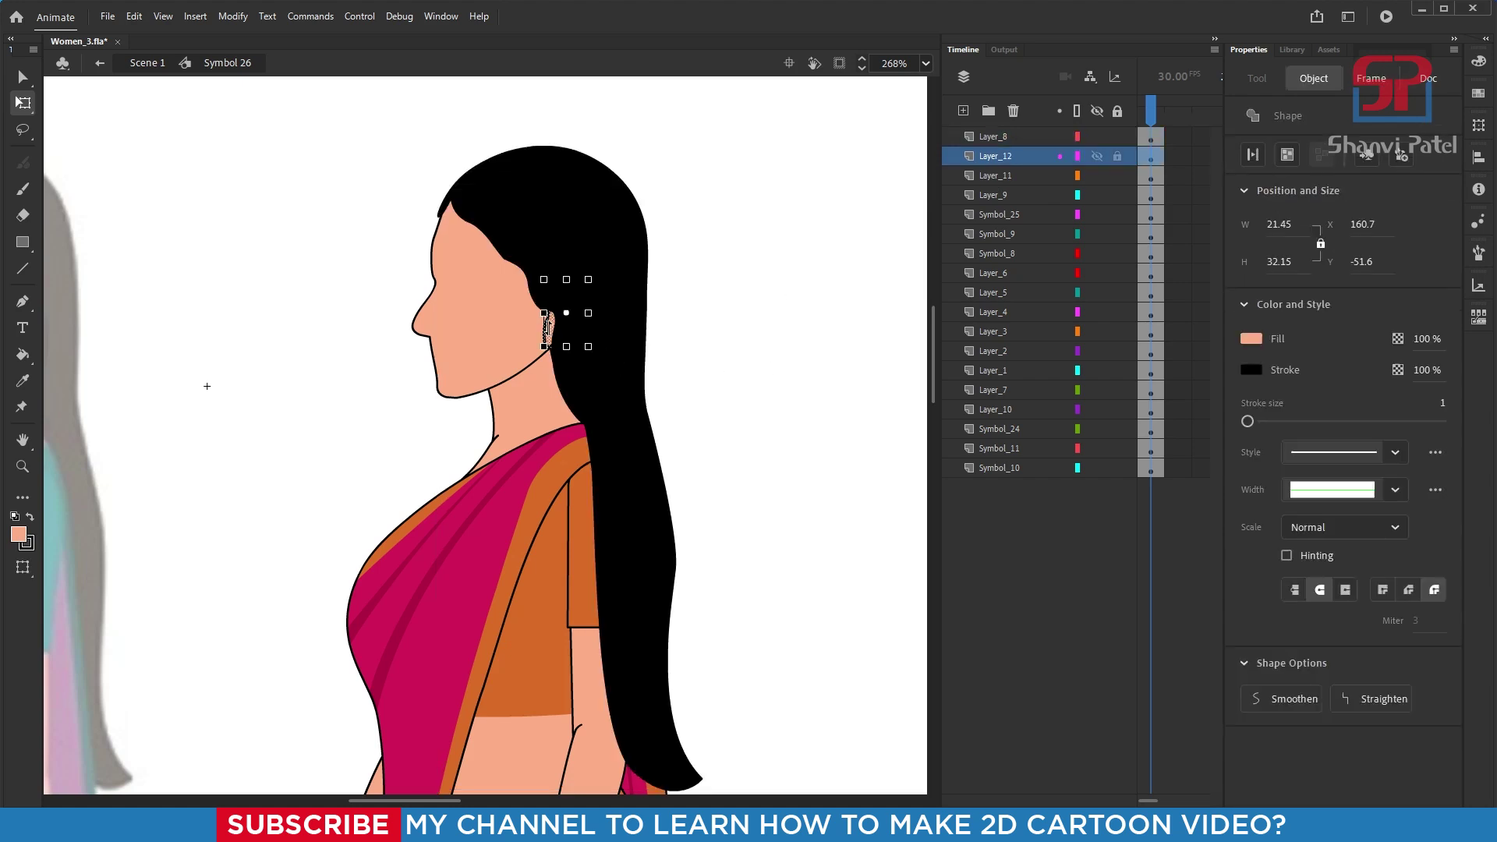
drag(988, 158, 994, 137)
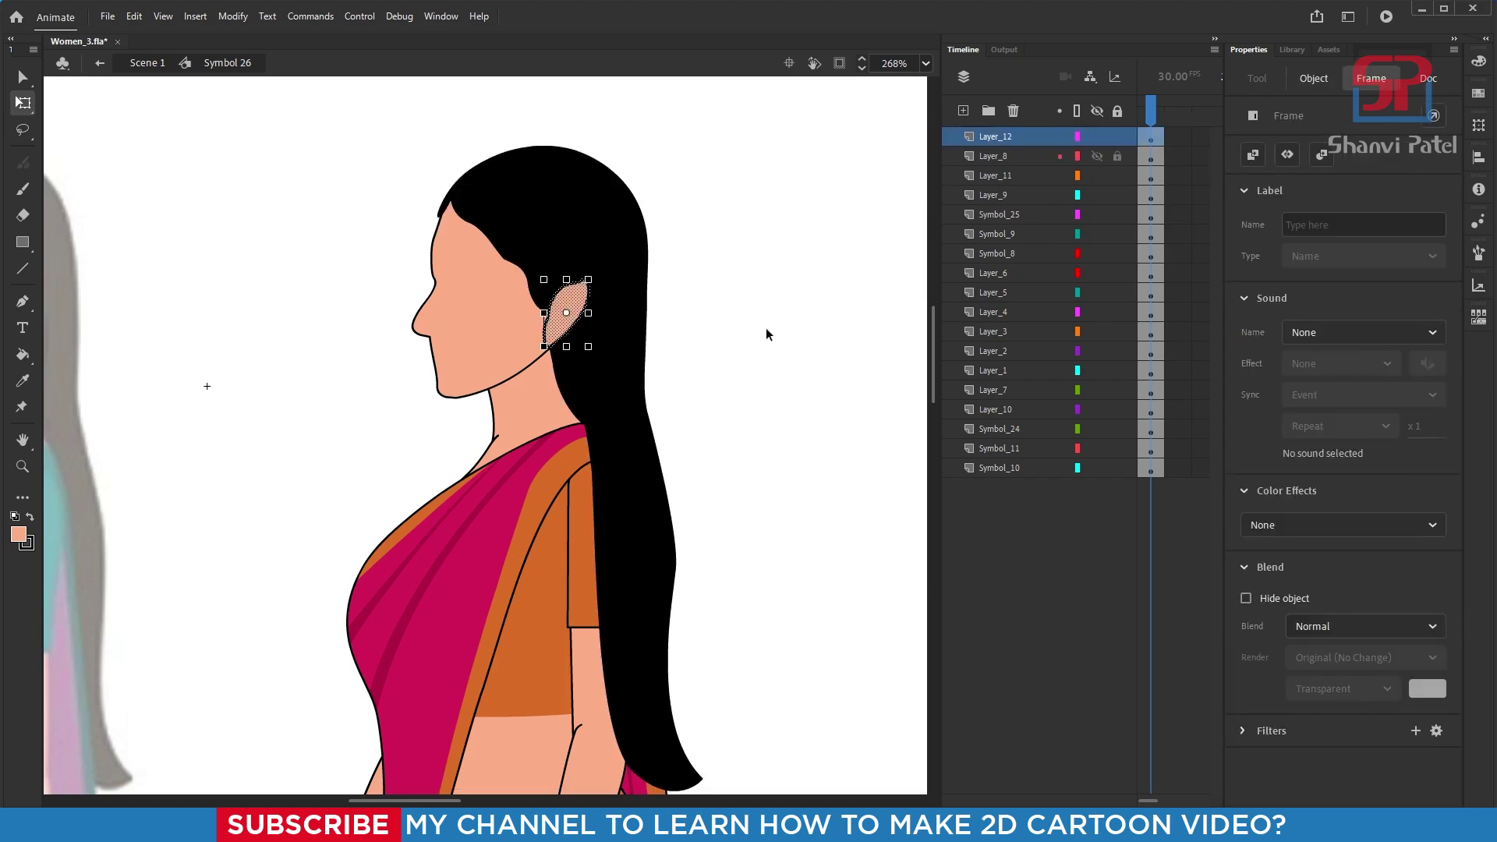
click(768, 330)
- Erase the front stretch of the ear's outline so that the ear merges with the cheek
scroll(573, 347, up, 6)
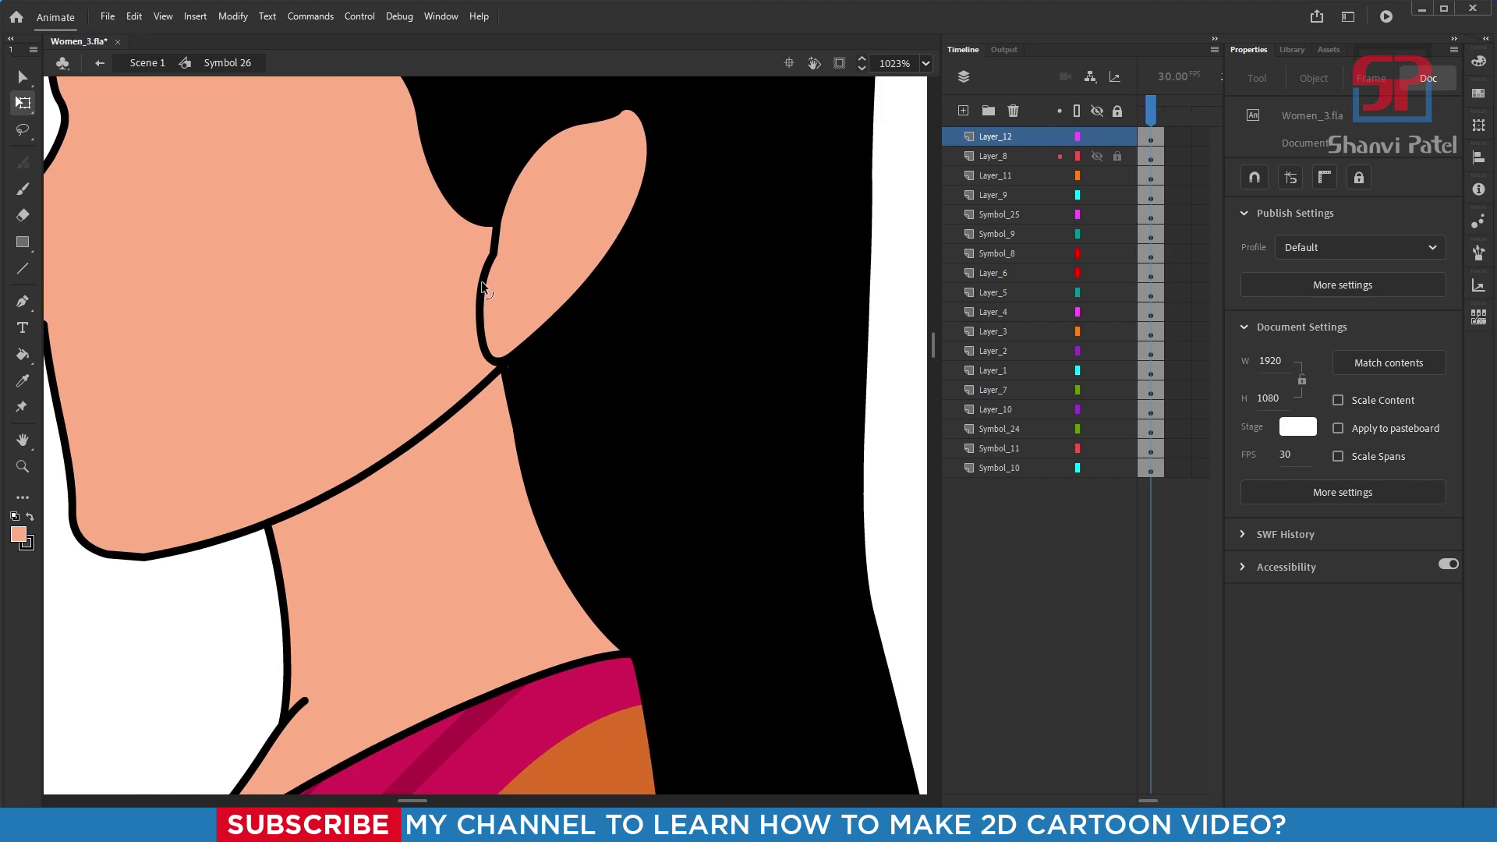
key(a)
click(480, 280)
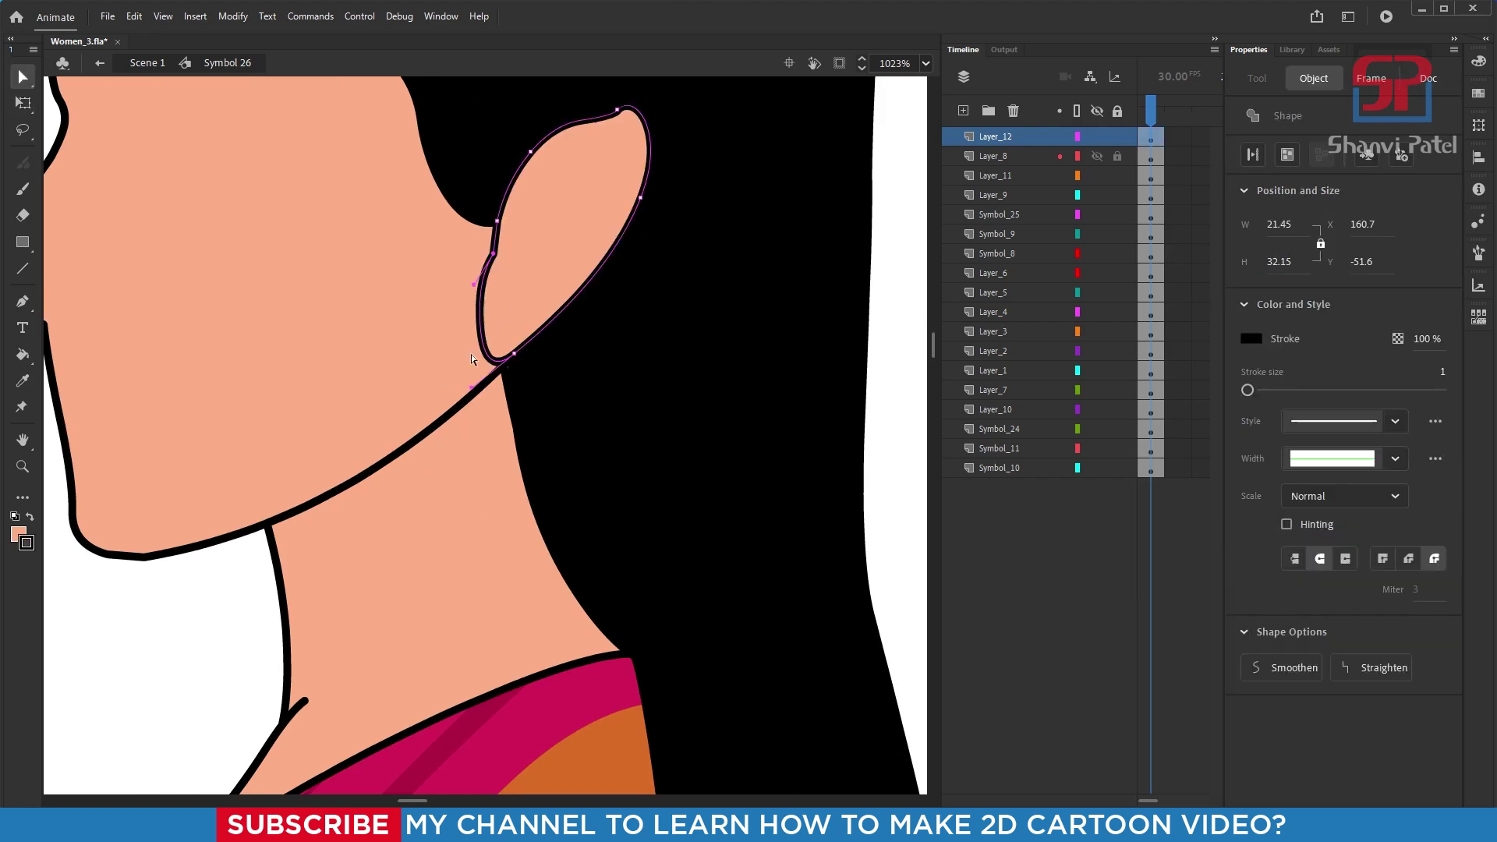
click(850, 393)
key(v)
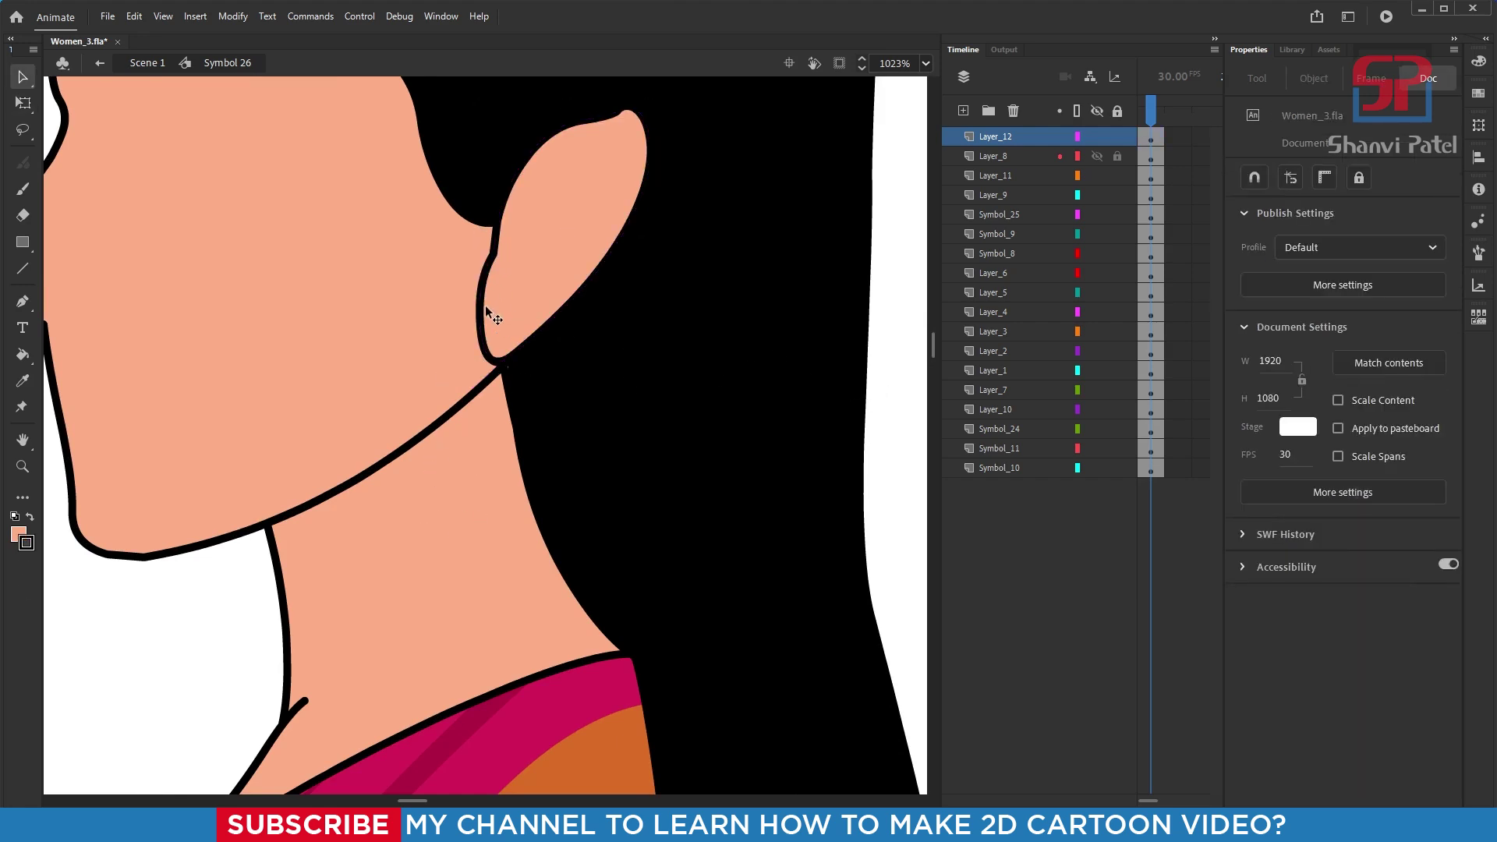
double_click(482, 310)
scroll(493, 307, up, 3)
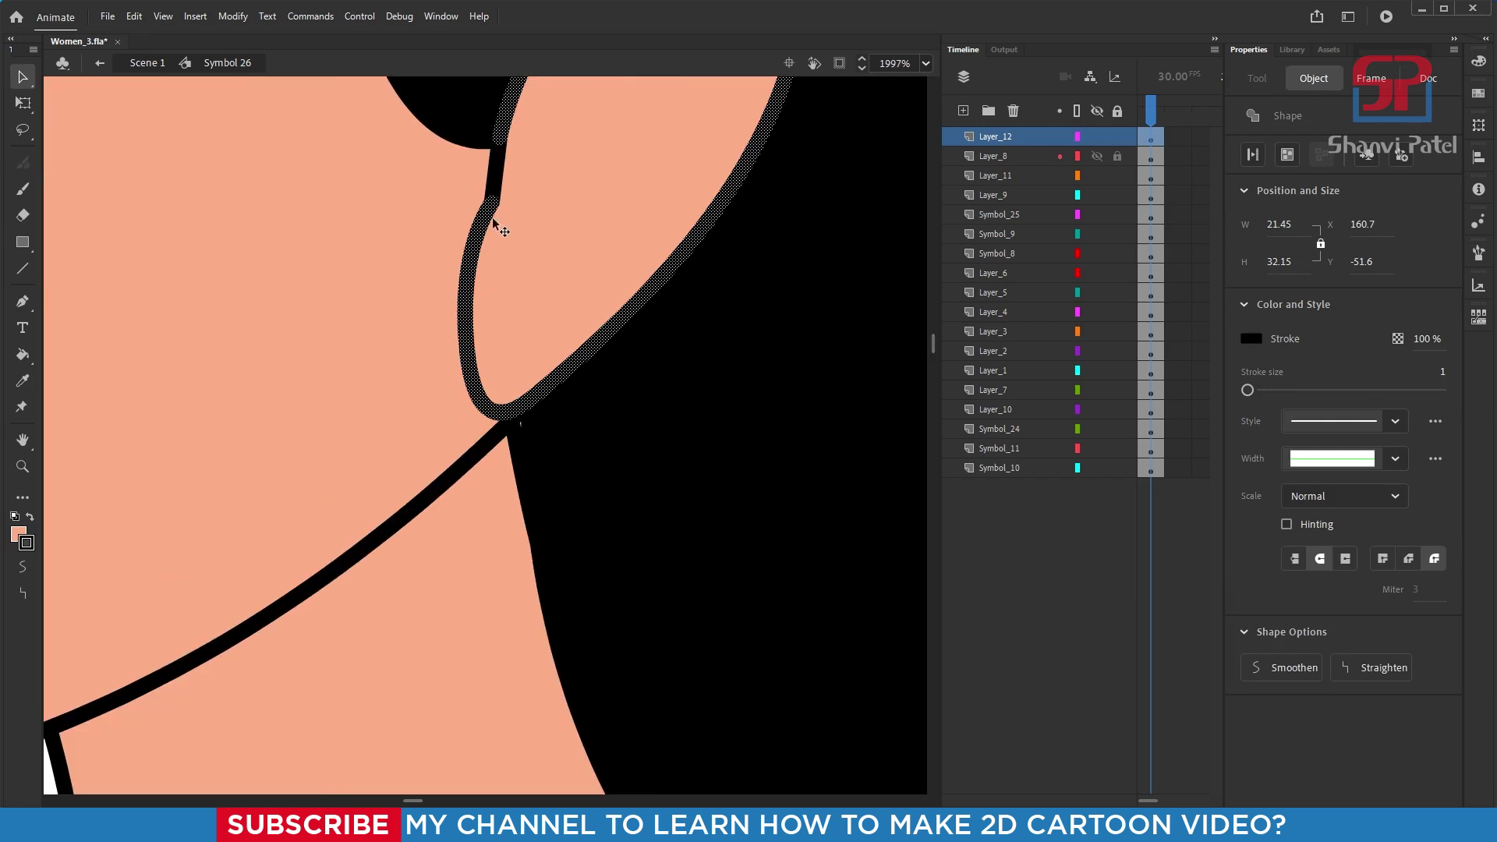
key(e)
drag(498, 173, 473, 385)
scroll(559, 330, down, 11)
key(q)
- Reshape the ear's lower edge by pulling the lobe's anchor point down and adjusting its curve handles
scroll(650, 287, up, 8)
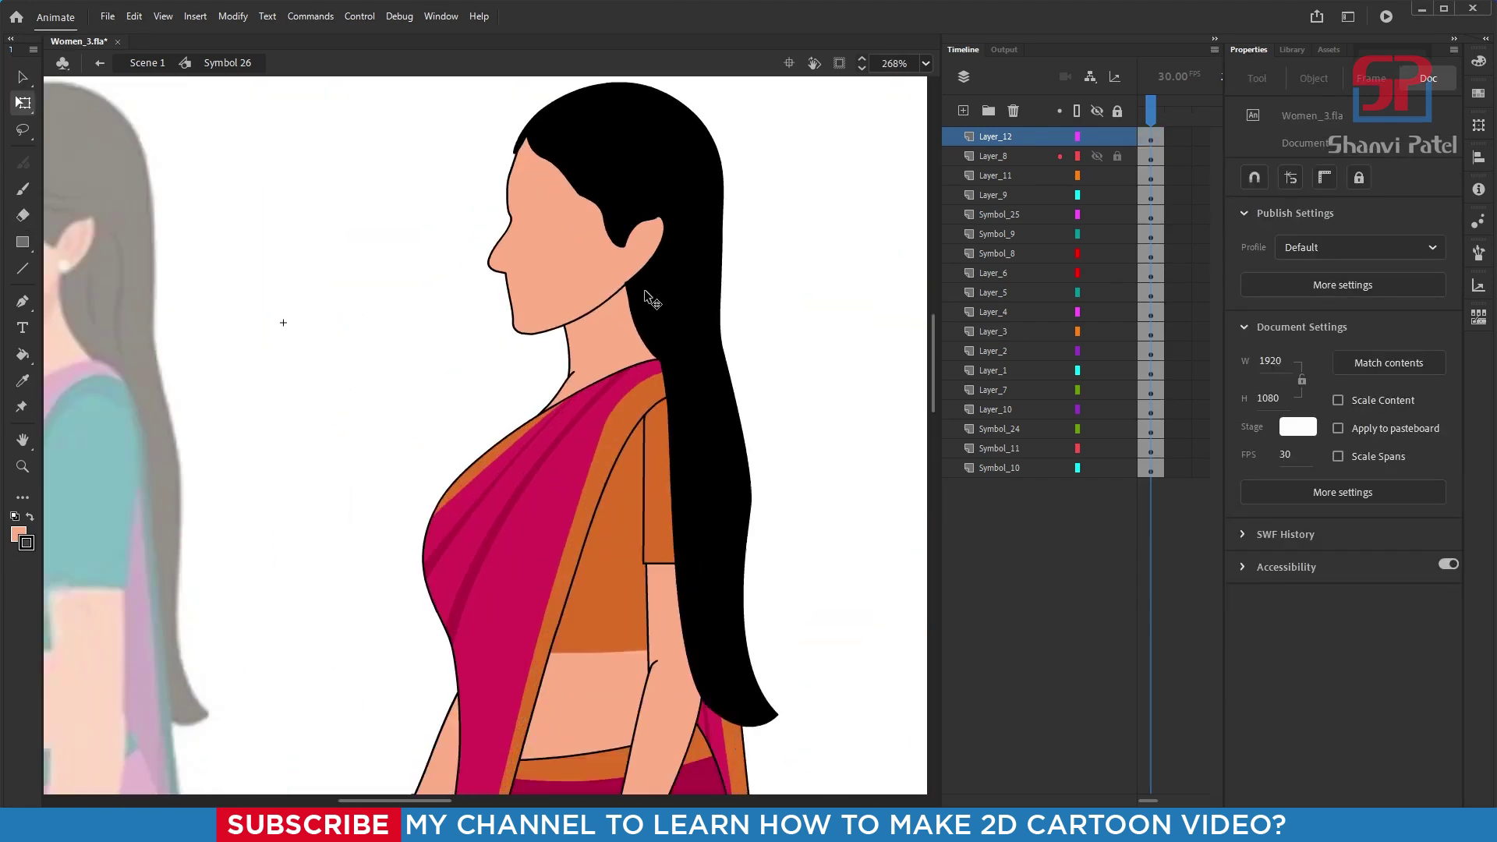
key(a)
scroll(606, 273, up, 3)
click(511, 390)
drag(511, 390, 520, 440)
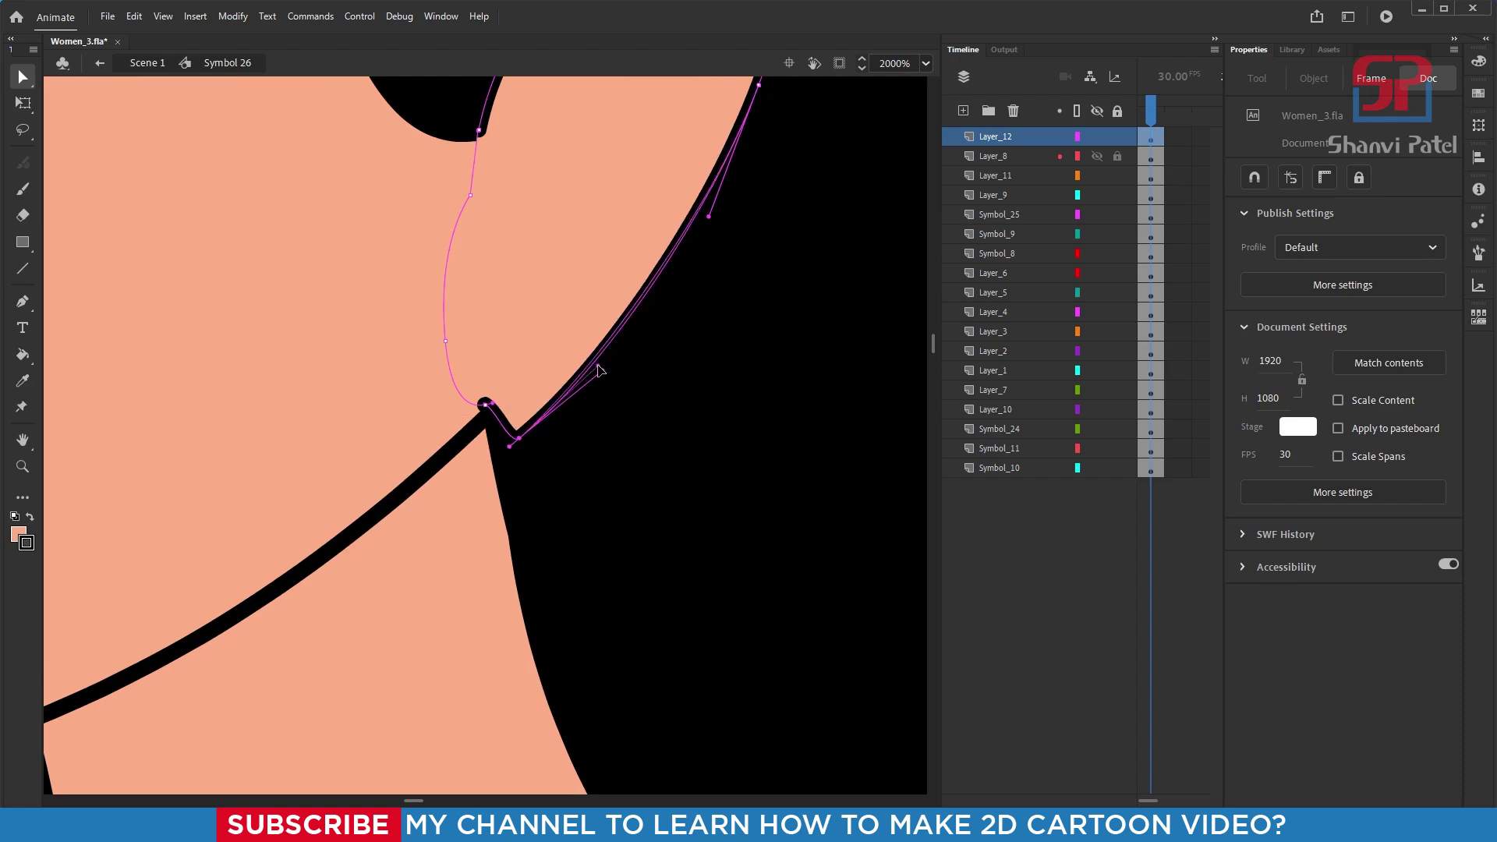
drag(603, 370, 564, 303)
drag(708, 218, 687, 305)
drag(565, 302, 561, 442)
drag(682, 307, 640, 241)
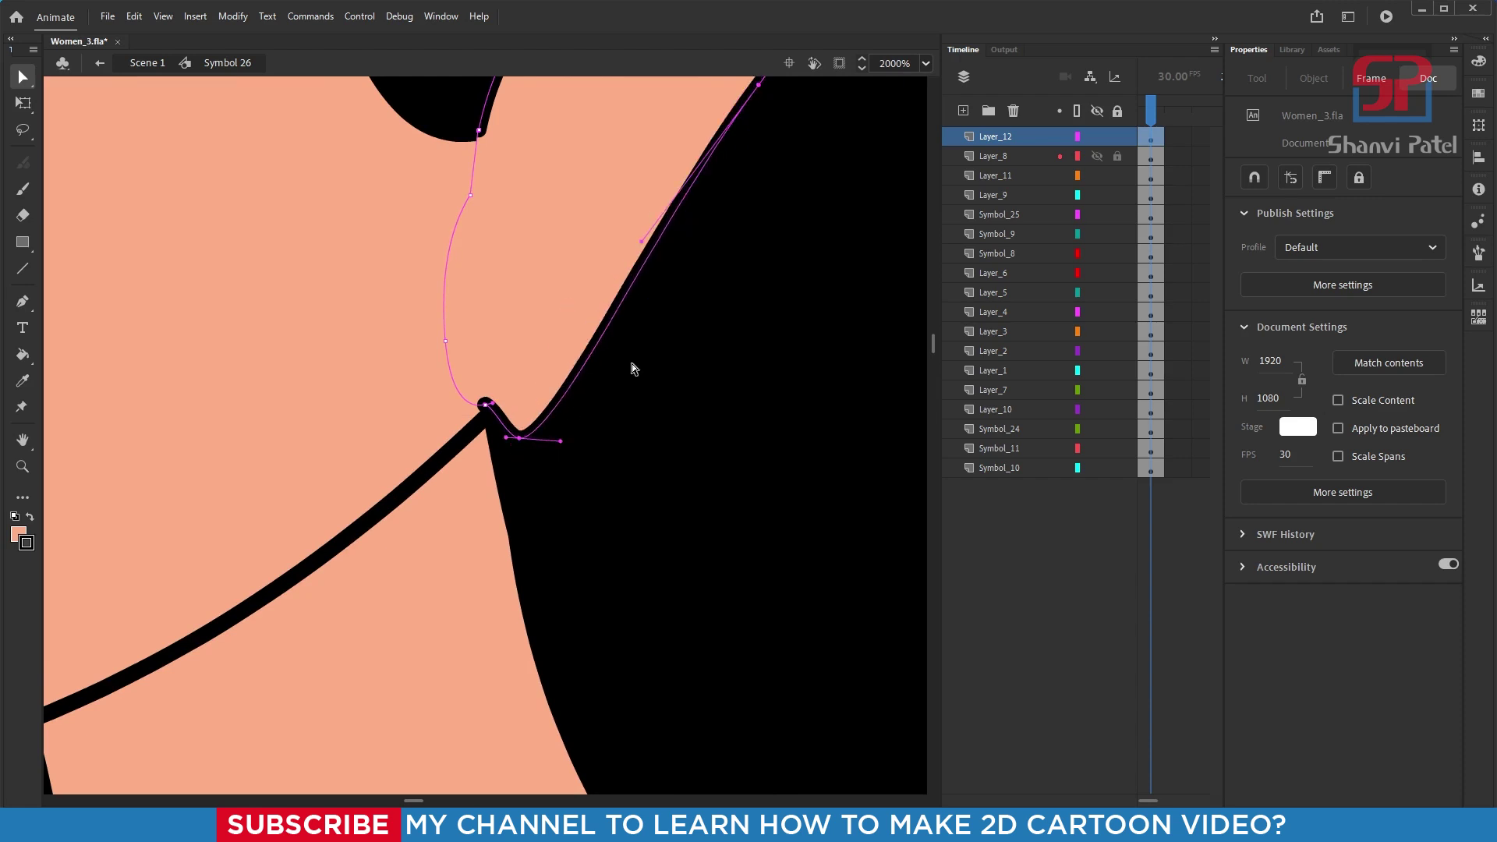
drag(560, 441, 622, 417)
scroll(612, 374, down, 5)
scroll(645, 237, up, 2)
drag(616, 271, 613, 294)
scroll(615, 299, down, 5)
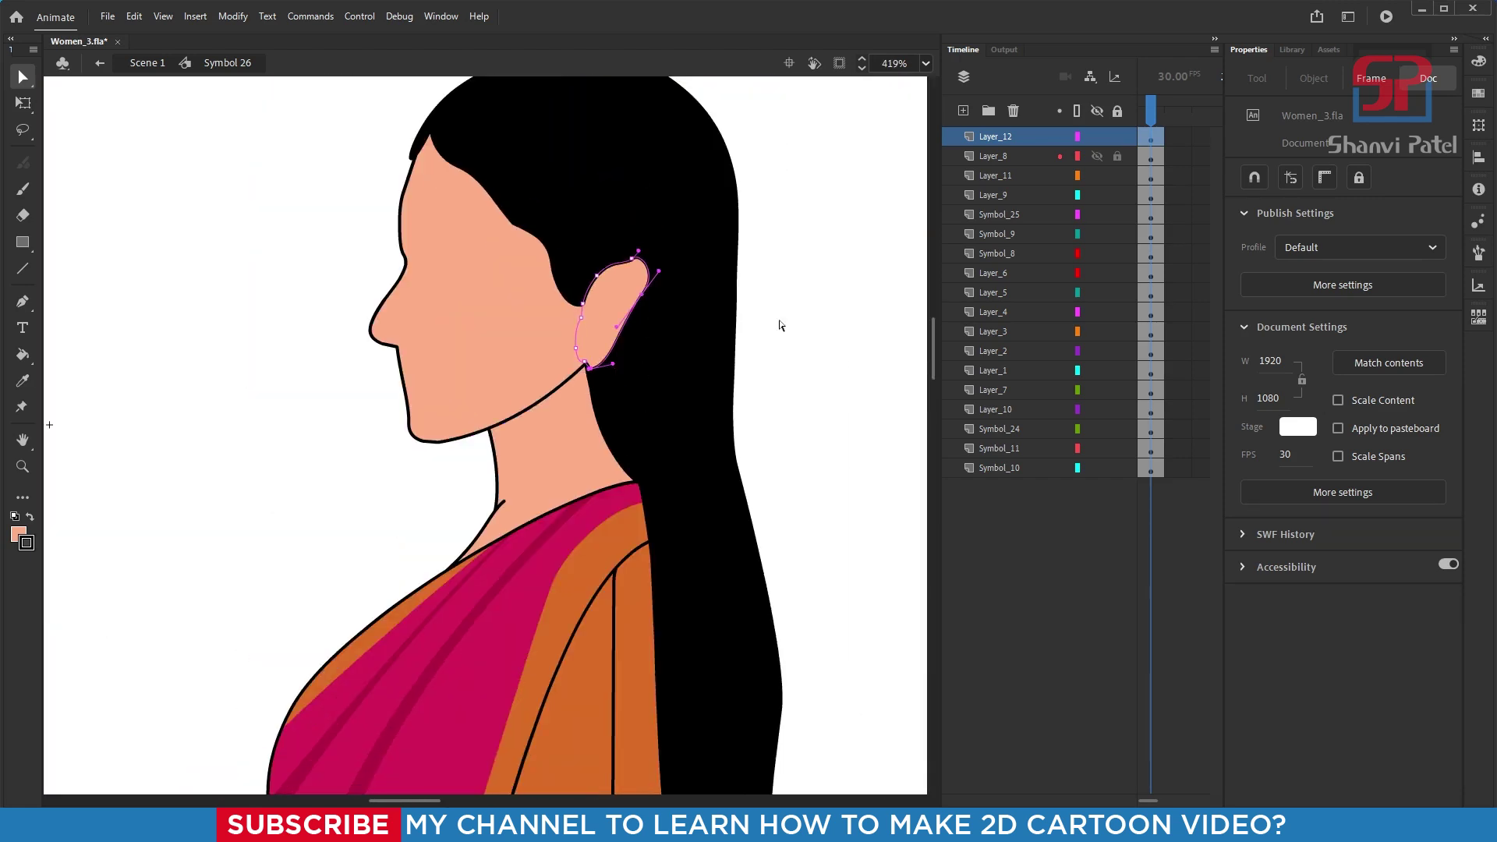
- Move the anchor point on the ear's rear edge inward and adjust its handles for a smoother curve
scroll(665, 250, up, 6)
click(664, 245)
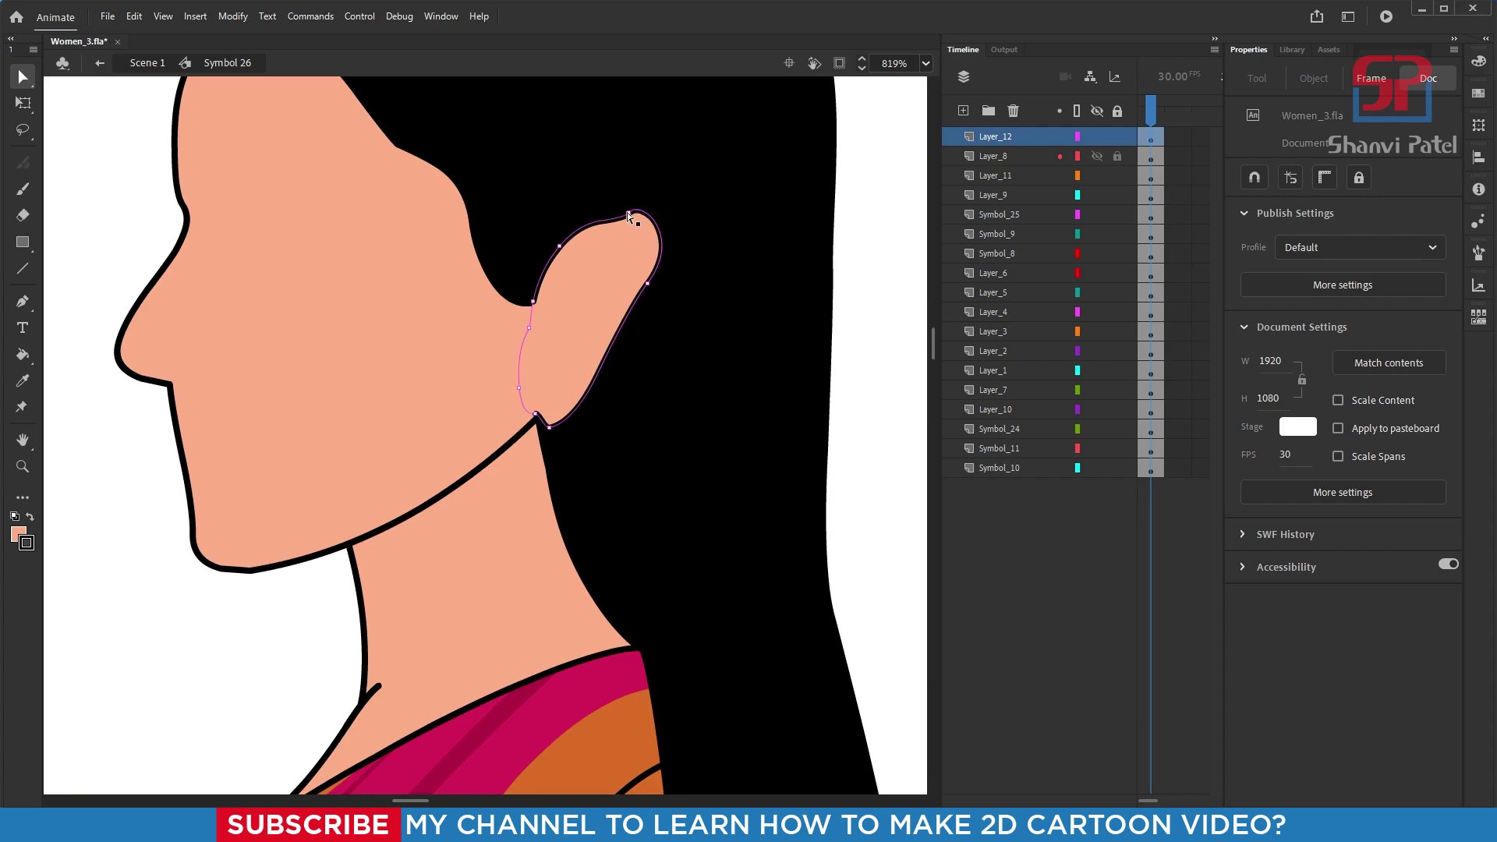
drag(647, 283, 632, 344)
drag(599, 420, 593, 428)
drag(664, 301, 671, 294)
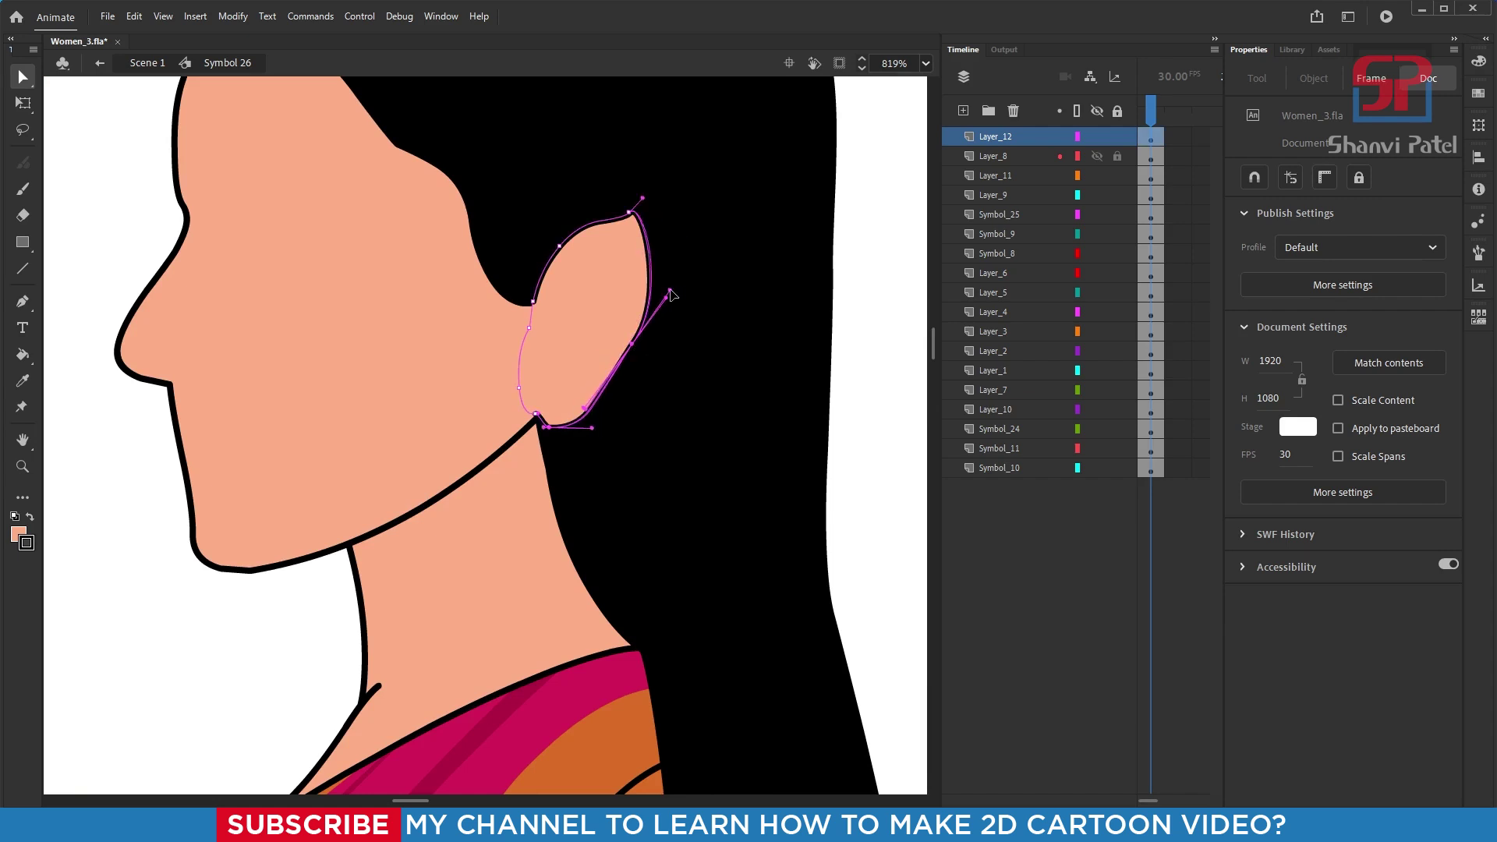
click(772, 273)
scroll(772, 273, down, 5)
scroll(624, 250, up, 3)
scroll(245, 228, down, 2)
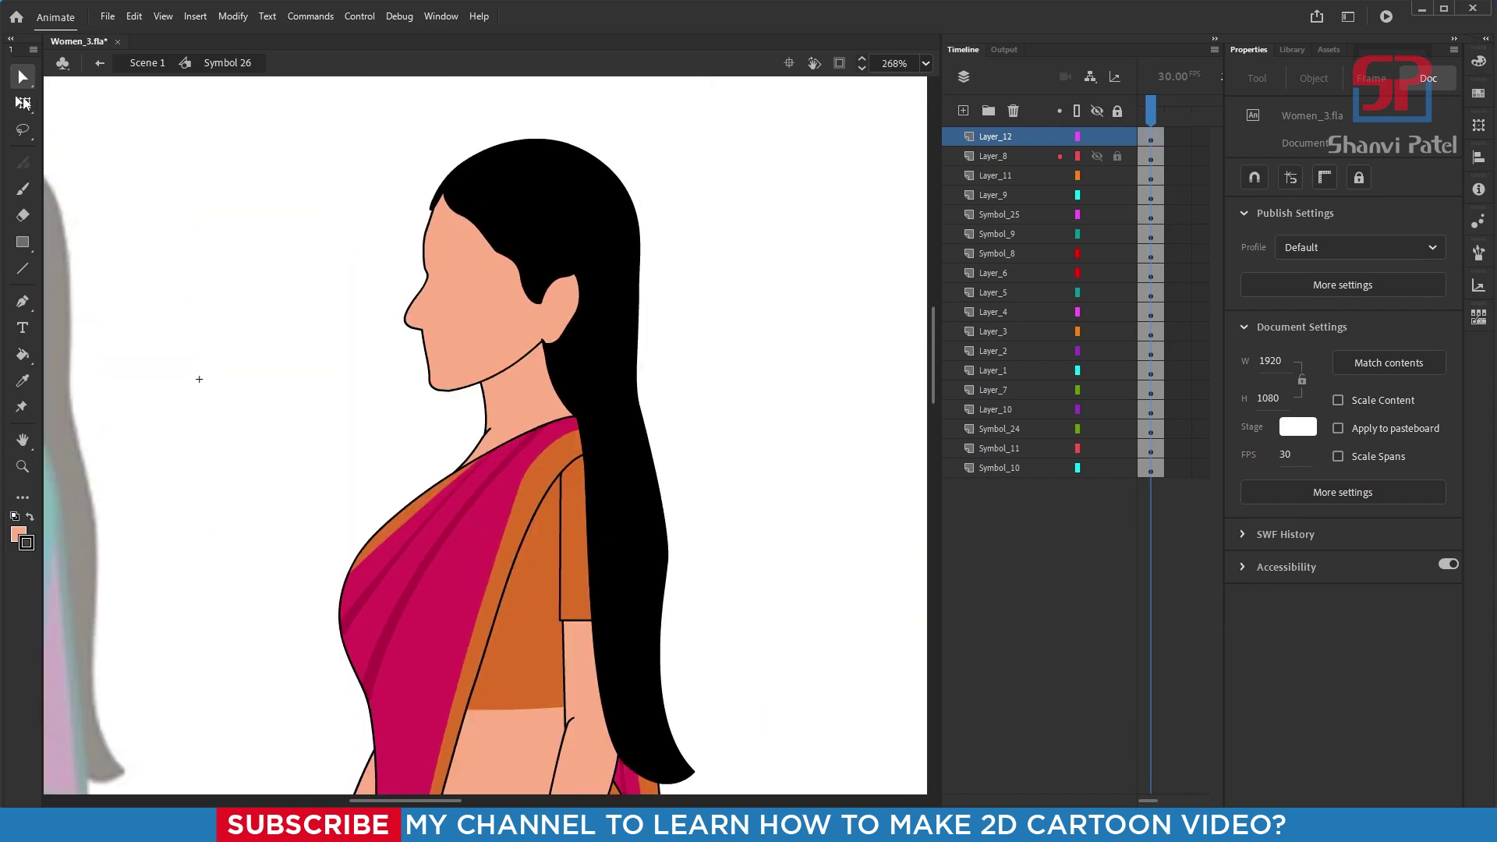
- Add a new layer and trace a closed outline around the reference face's eye with the Pen tool
click(20, 102)
drag(254, 300, 474, 266)
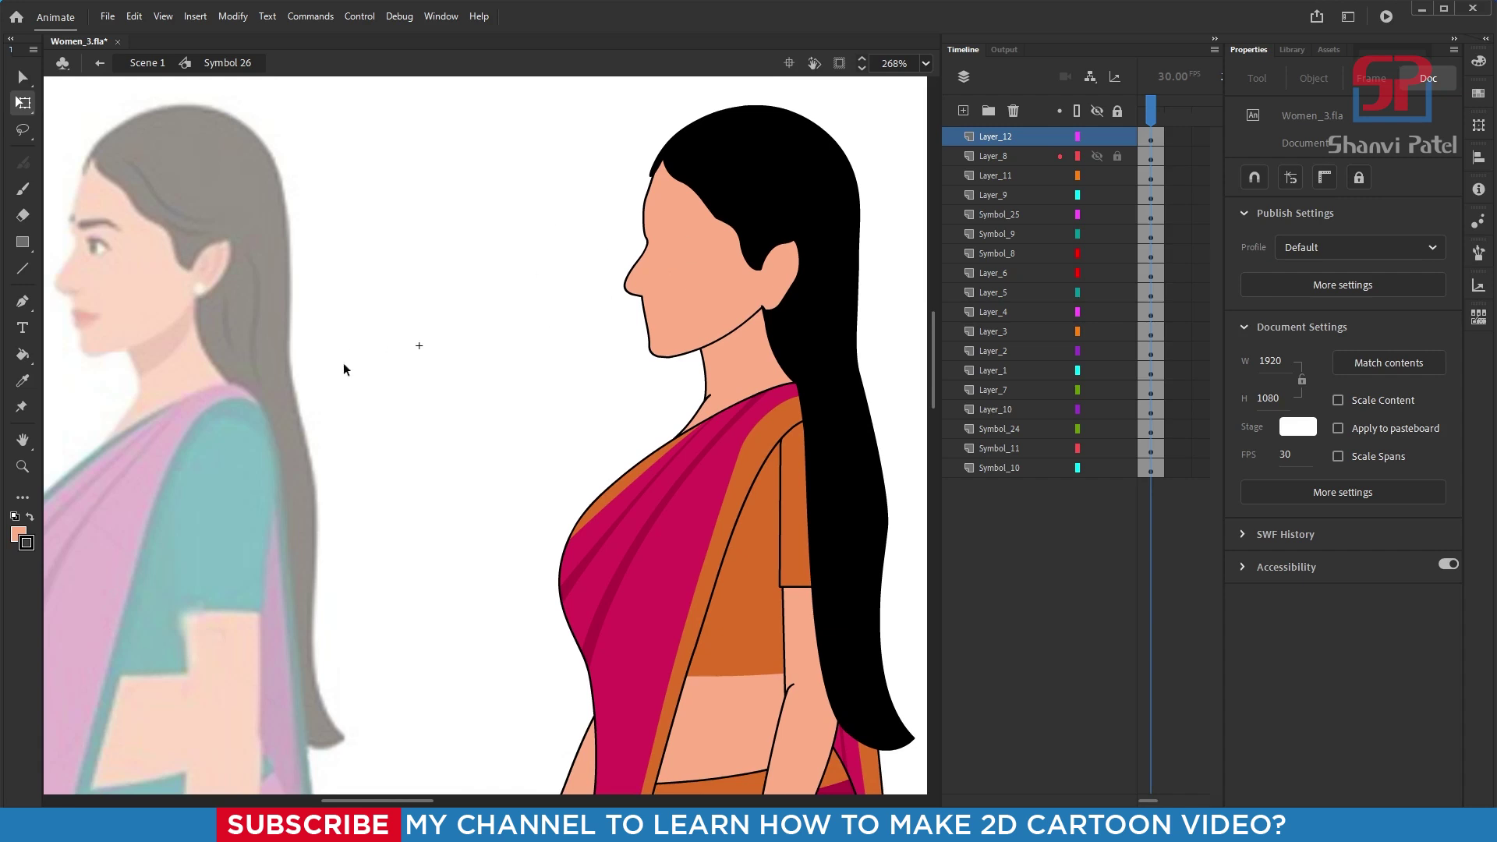
drag(241, 354, 478, 368)
scroll(326, 263, up, 6)
drag(390, 309, 401, 381)
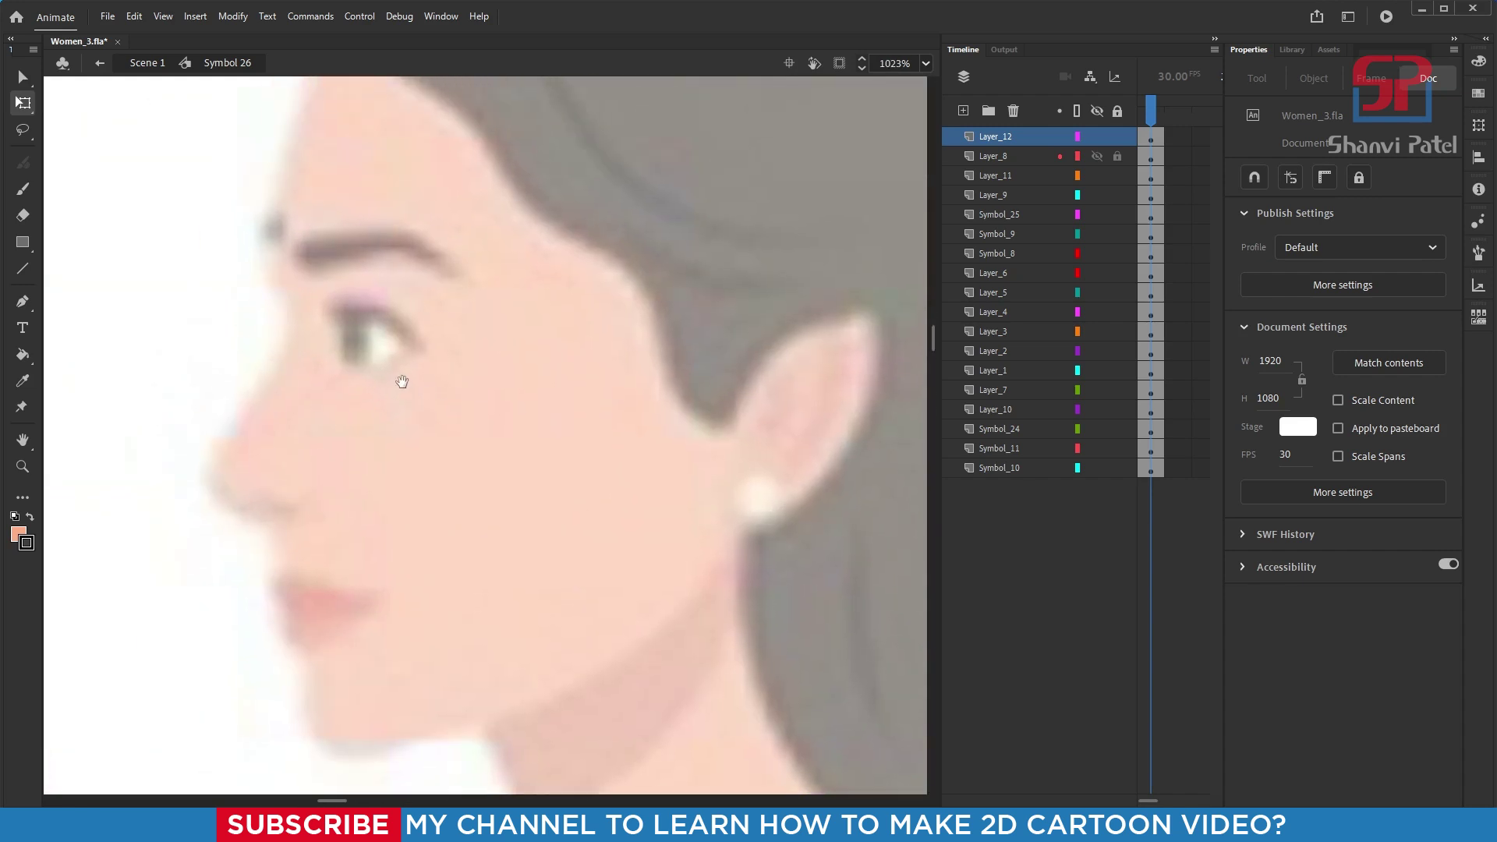
click(963, 111)
key(p)
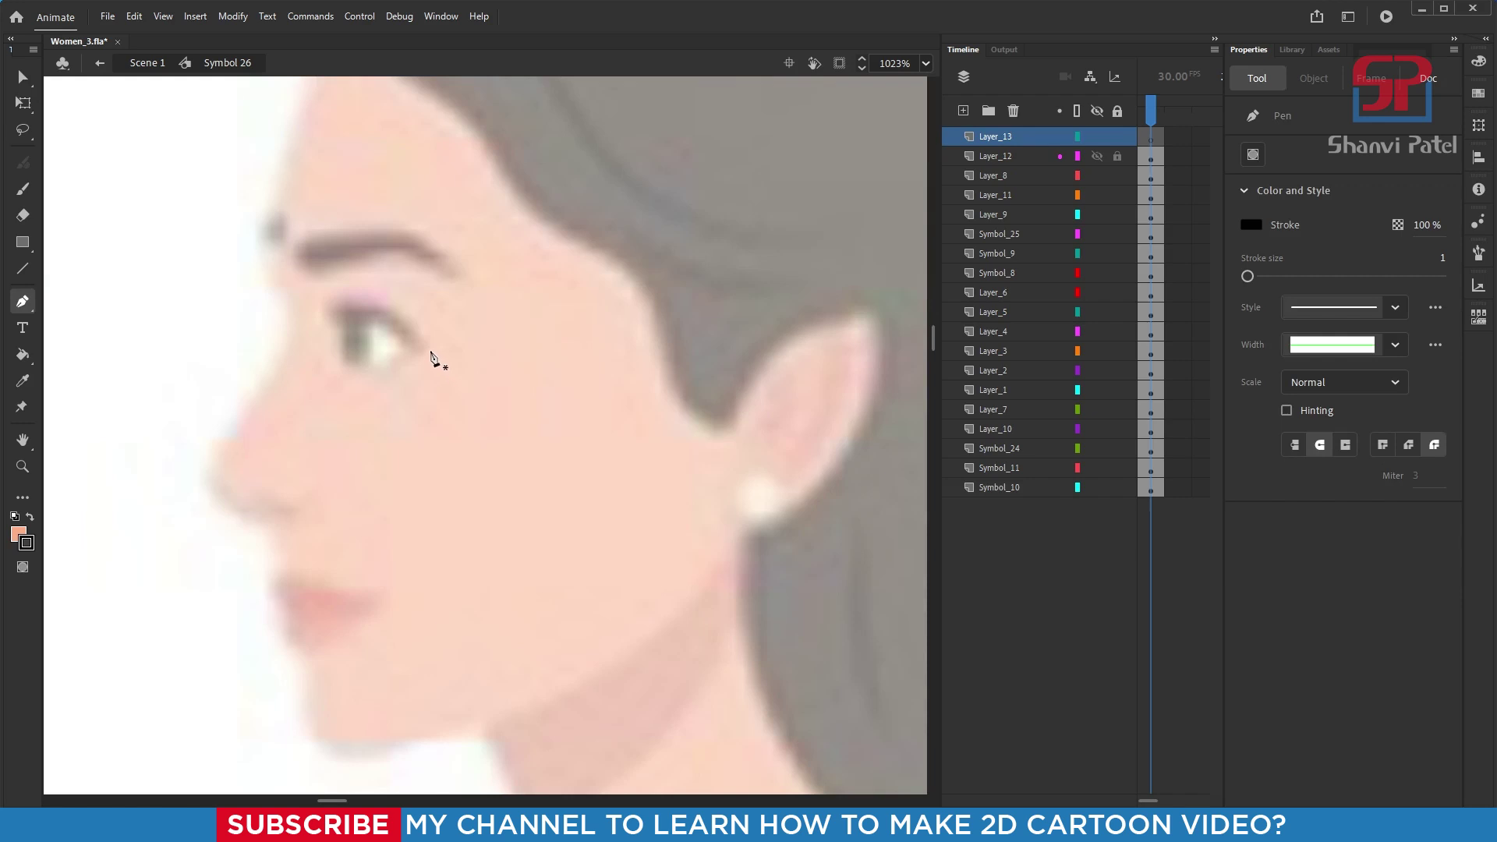
drag(333, 316, 267, 336)
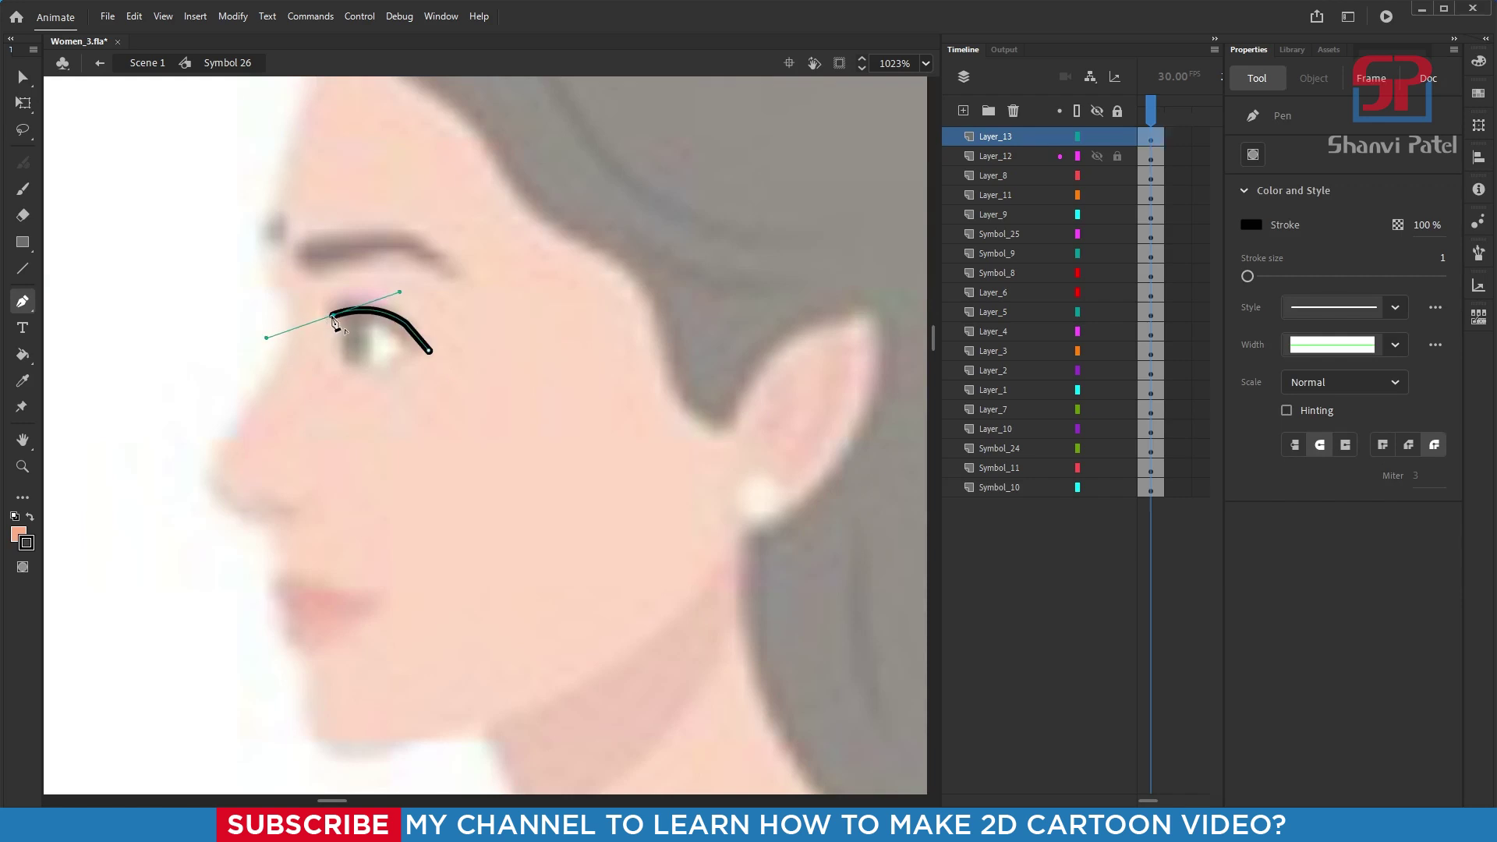
click(333, 316)
drag(345, 363, 464, 327)
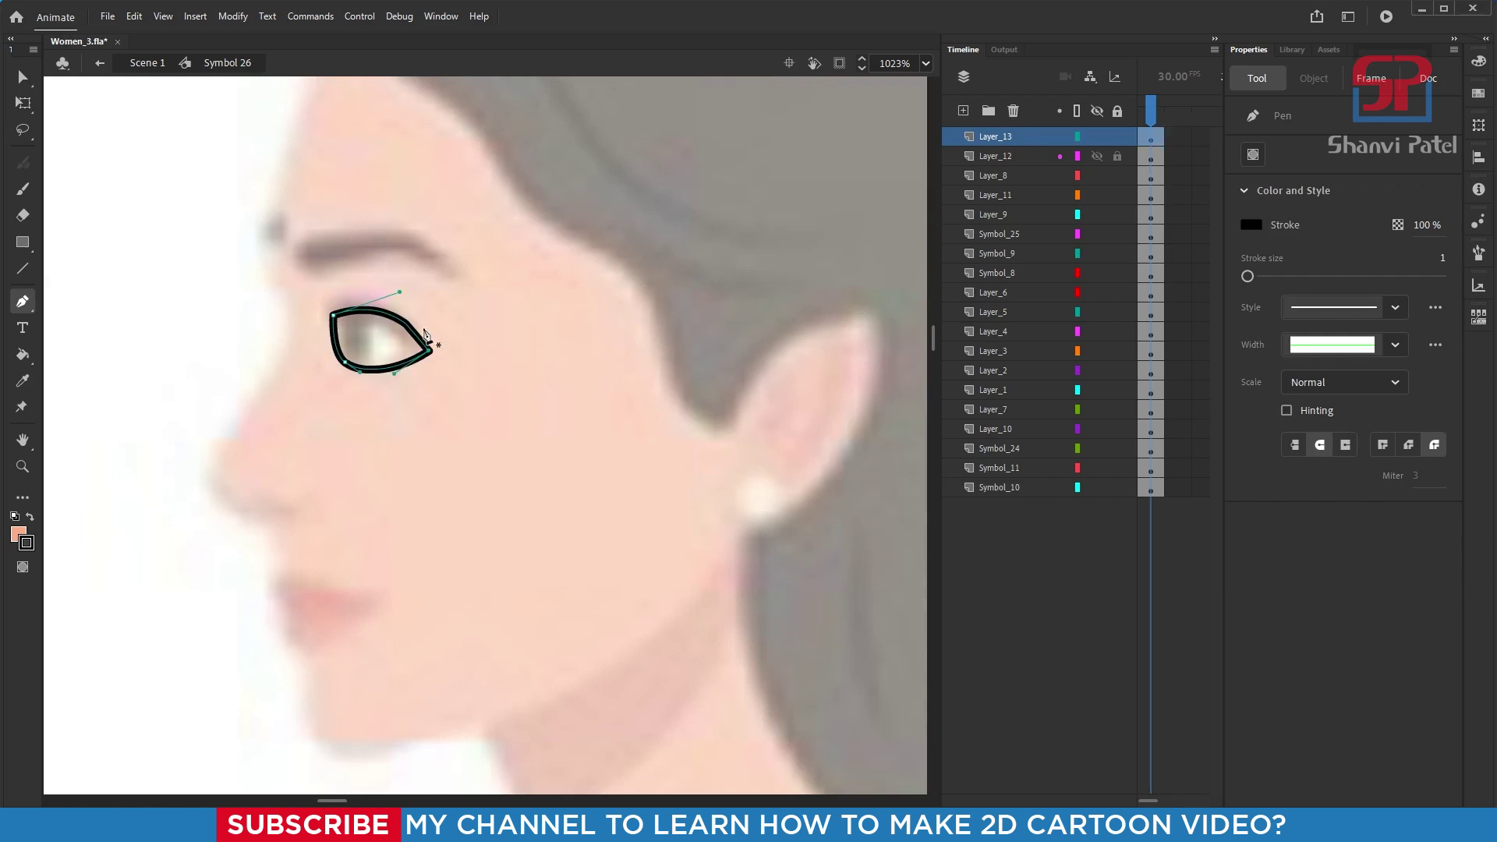
- Trace a closed outline around the reference face's eyebrow with the Pen tool
mouse_move(408, 258)
mouse_down()
mouse_move(431, 263)
mouse_move(390, 226)
mouse_up()
click(460, 285)
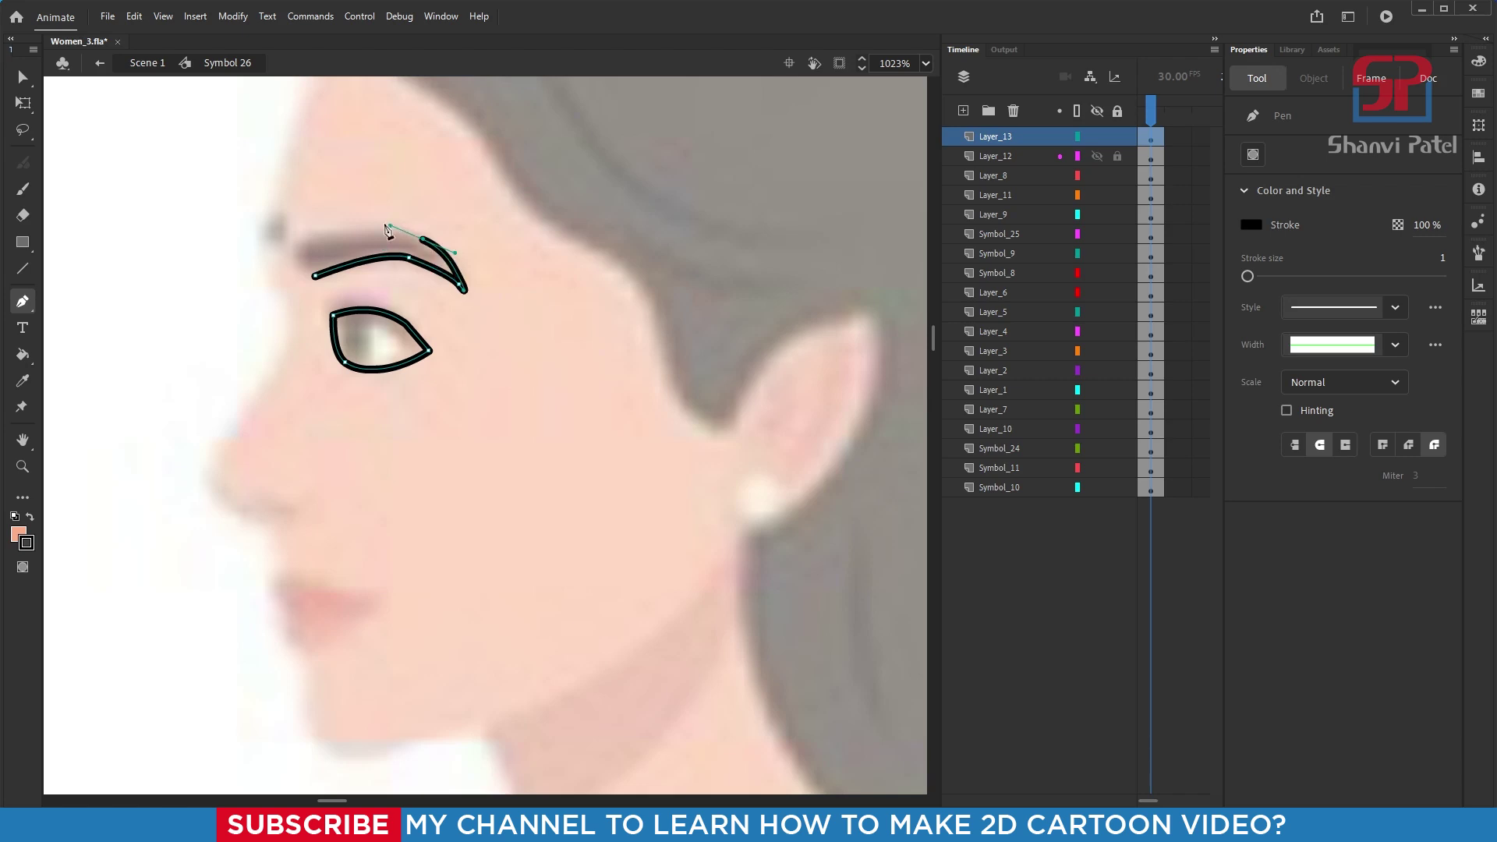
mouse_move(299, 240)
mouse_down()
mouse_move(274, 256)
mouse_move(342, 269)
mouse_up()
- Draw an upright oval for the iris inside the front part of the traced eye outline
key(l)
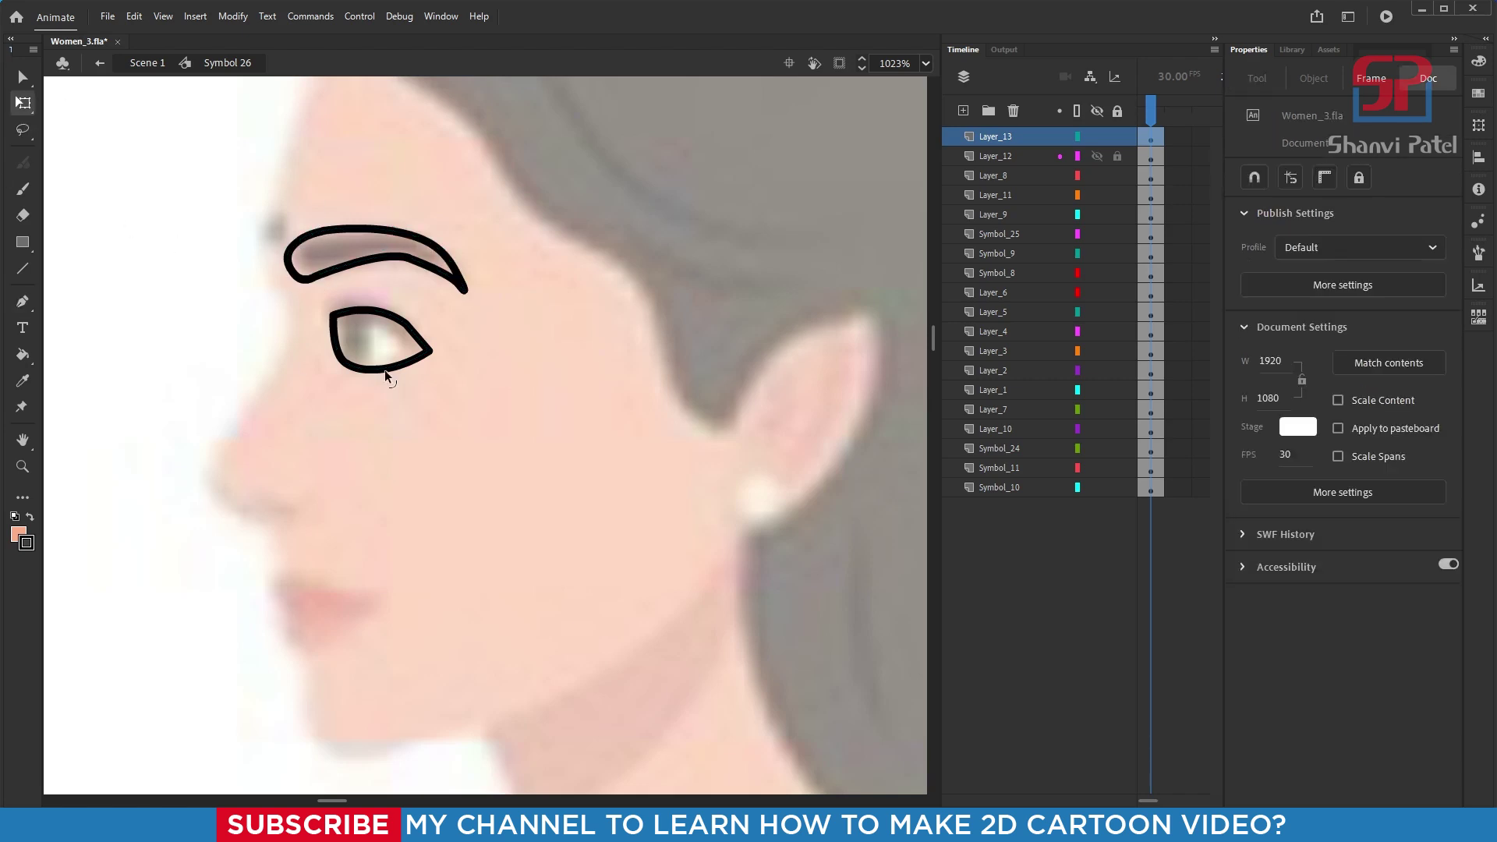
click(33, 244)
click(78, 268)
scroll(370, 347, up, 2)
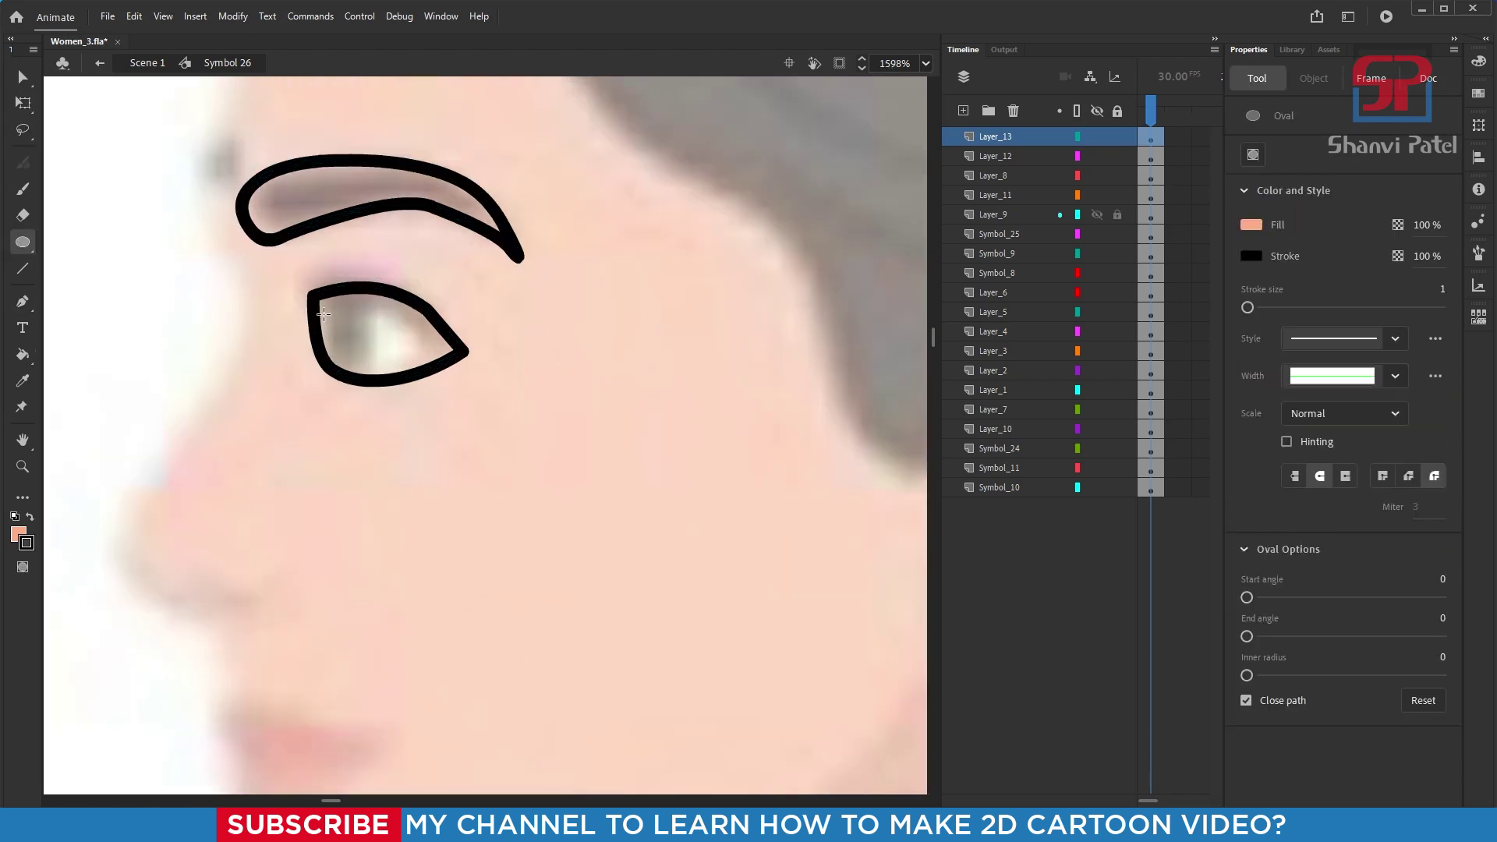
drag(329, 294, 388, 372)
- Select the traced eyebrow and eye together and move them from the reference onto the drawn face
scroll(445, 301, down, 5)
key(v)
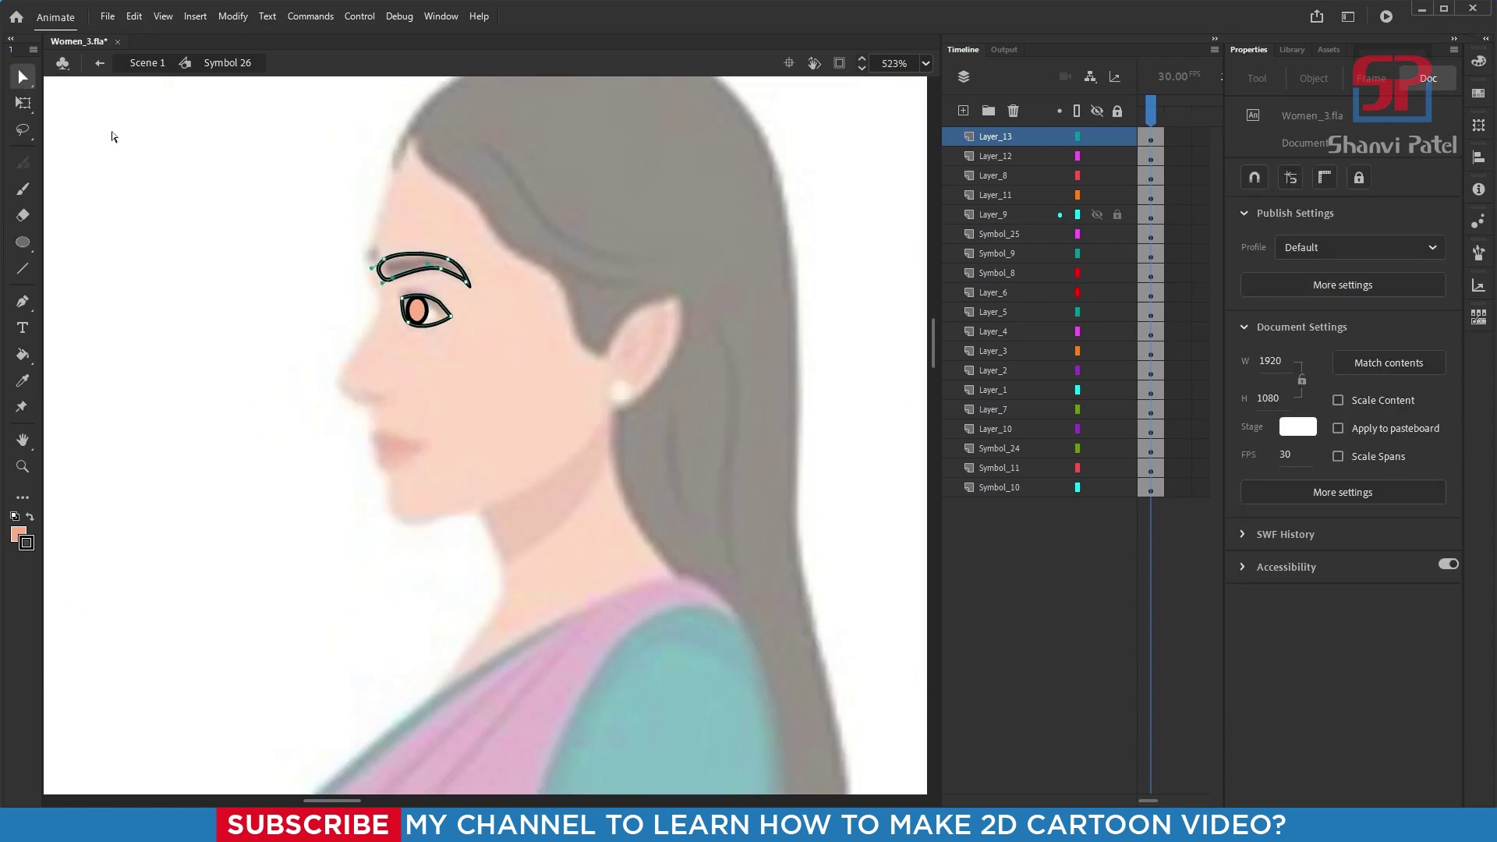
key(q)
drag(224, 174, 545, 371)
scroll(713, 355, down, 2)
drag(714, 355, 439, 316)
scroll(439, 316, right, 3)
drag(110, 300, 814, 285)
scroll(812, 293, up, 8)
scroll(545, 287, down, 2)
click(414, 347)
scroll(748, 273, down, 6)
scroll(749, 273, up, 6)
- Sample the eyebrow outline's black and fill both the eyebrow and the iris with it
click(797, 225)
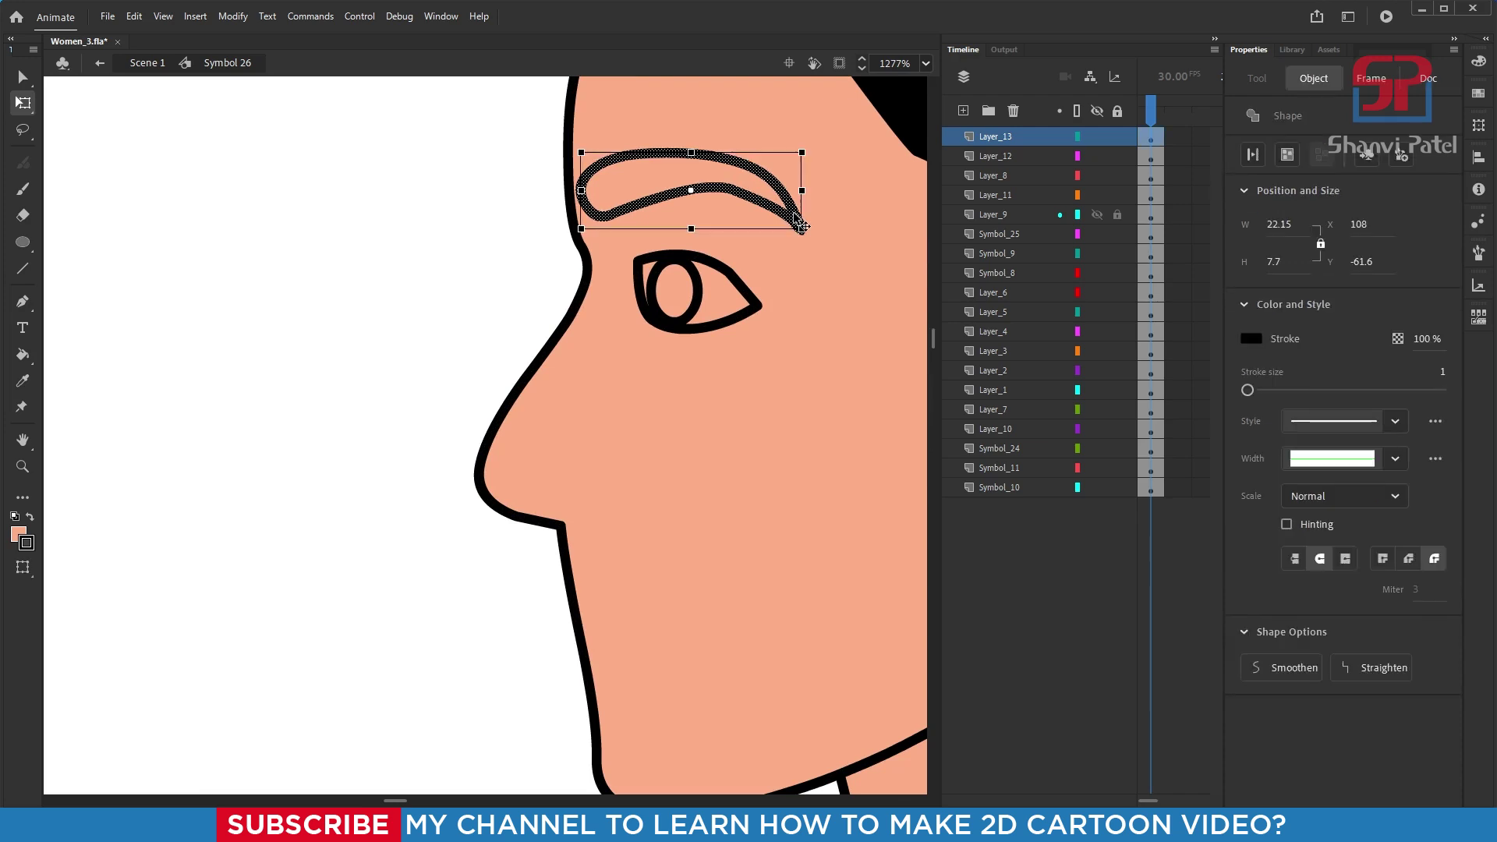
key(i)
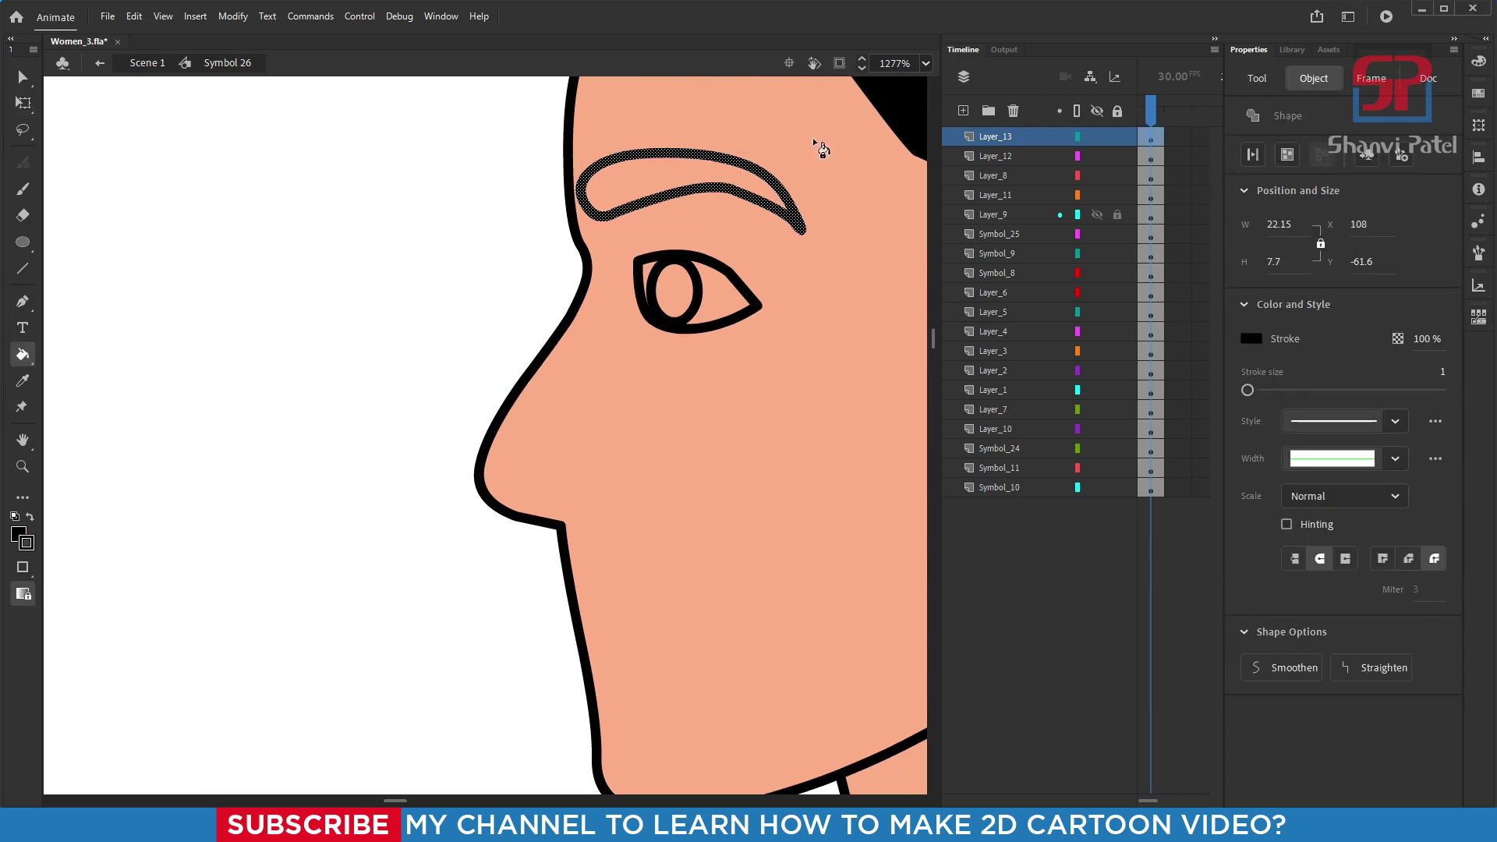
click(661, 180)
click(682, 295)
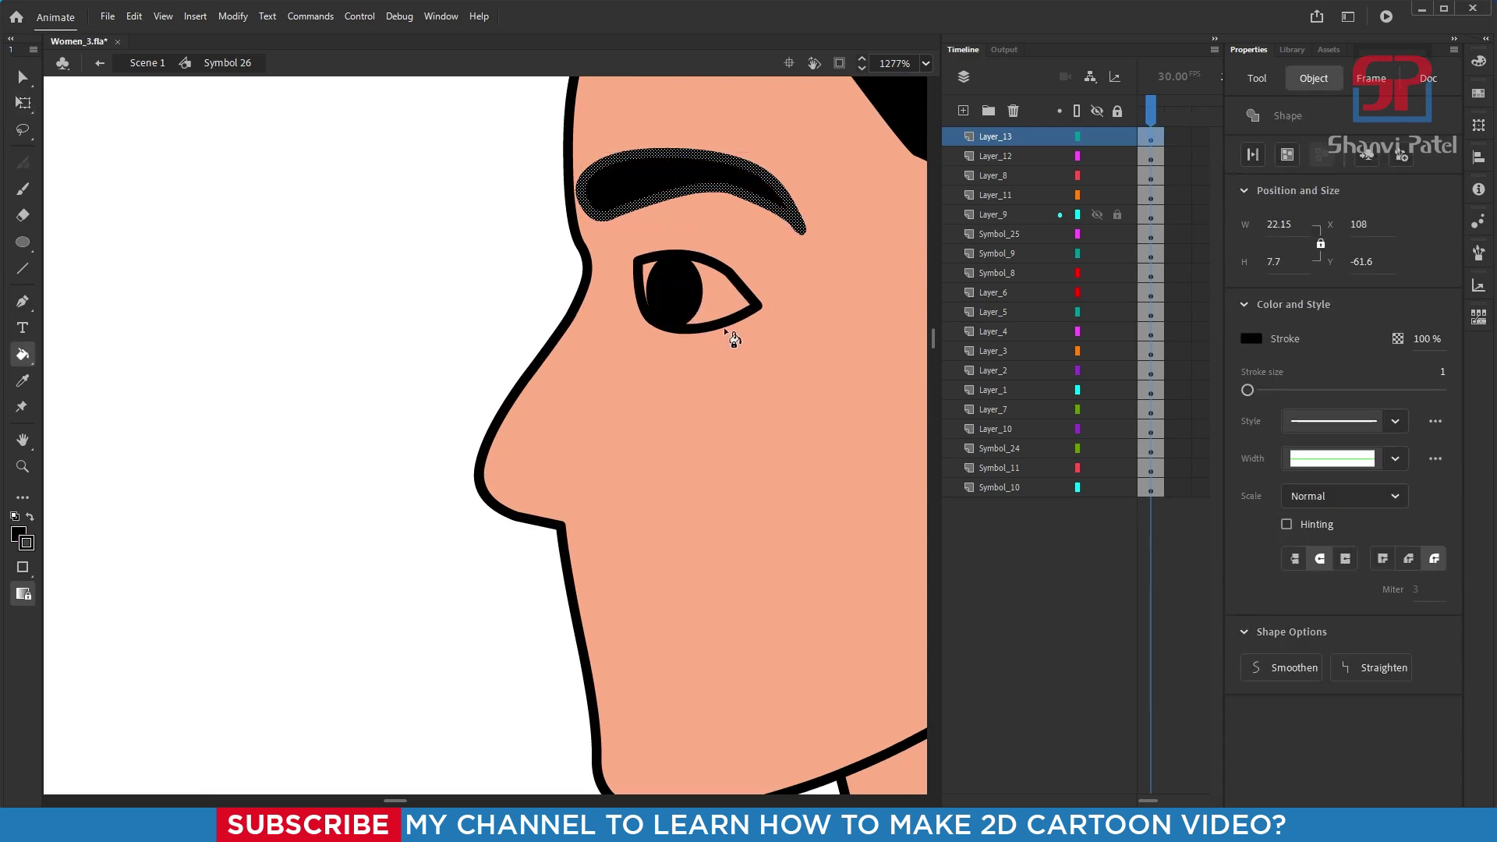
click(725, 312)
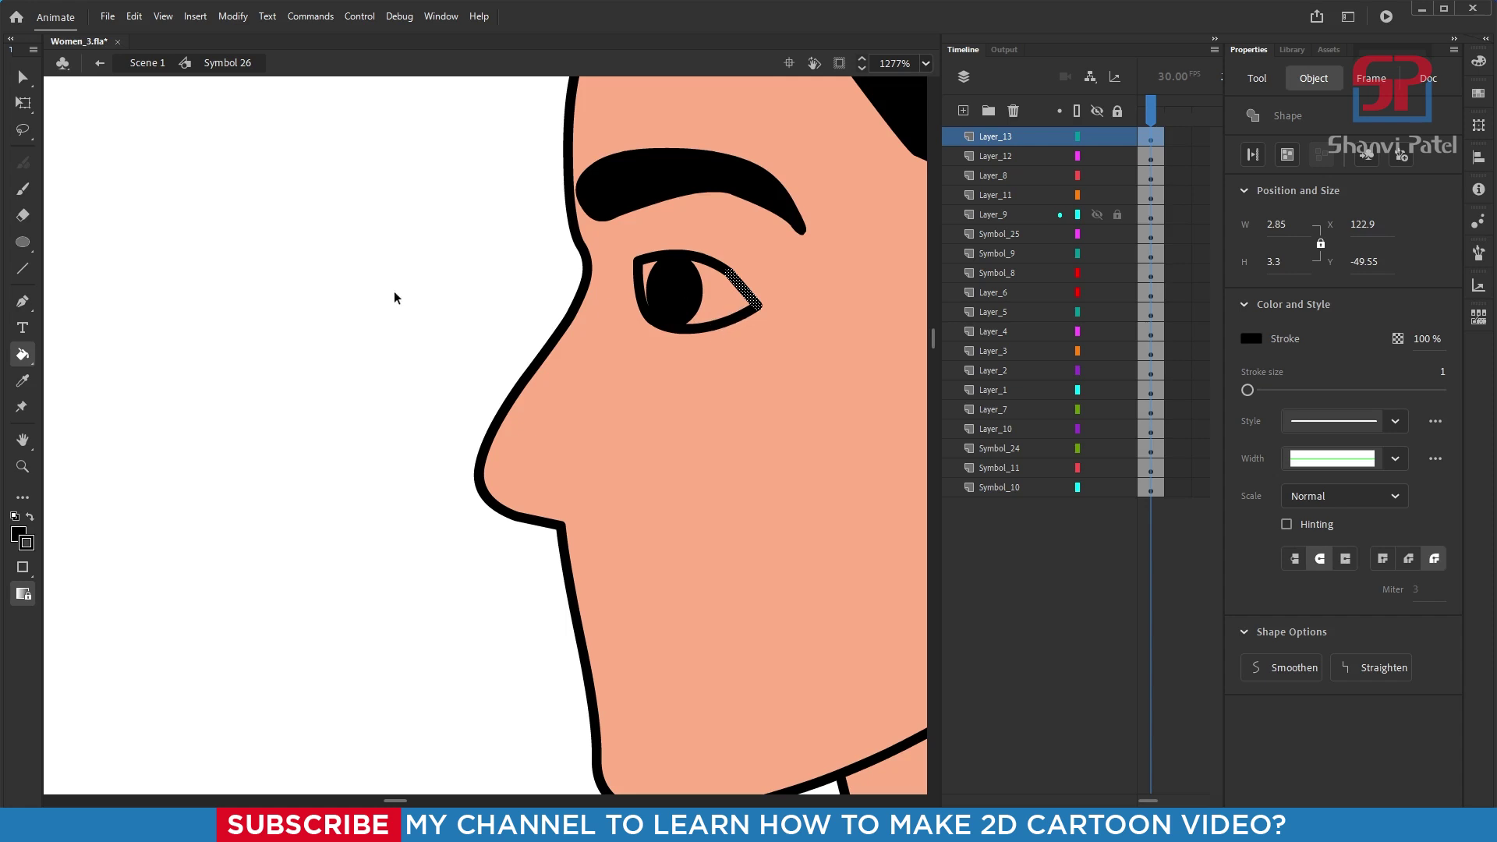
key(q)
click(120, 278)
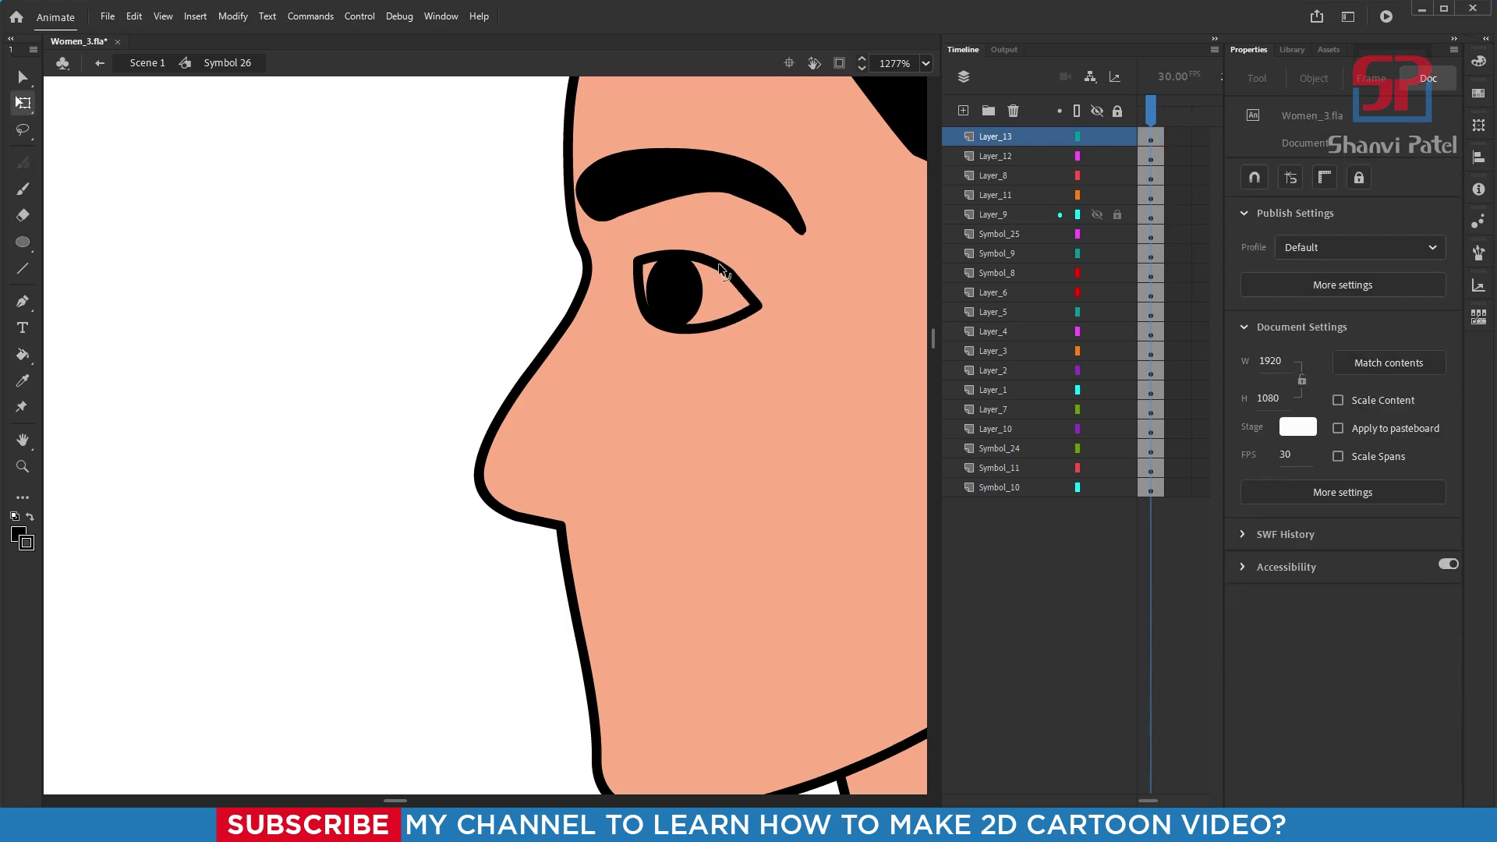
click(720, 269)
key(i)
click(818, 261)
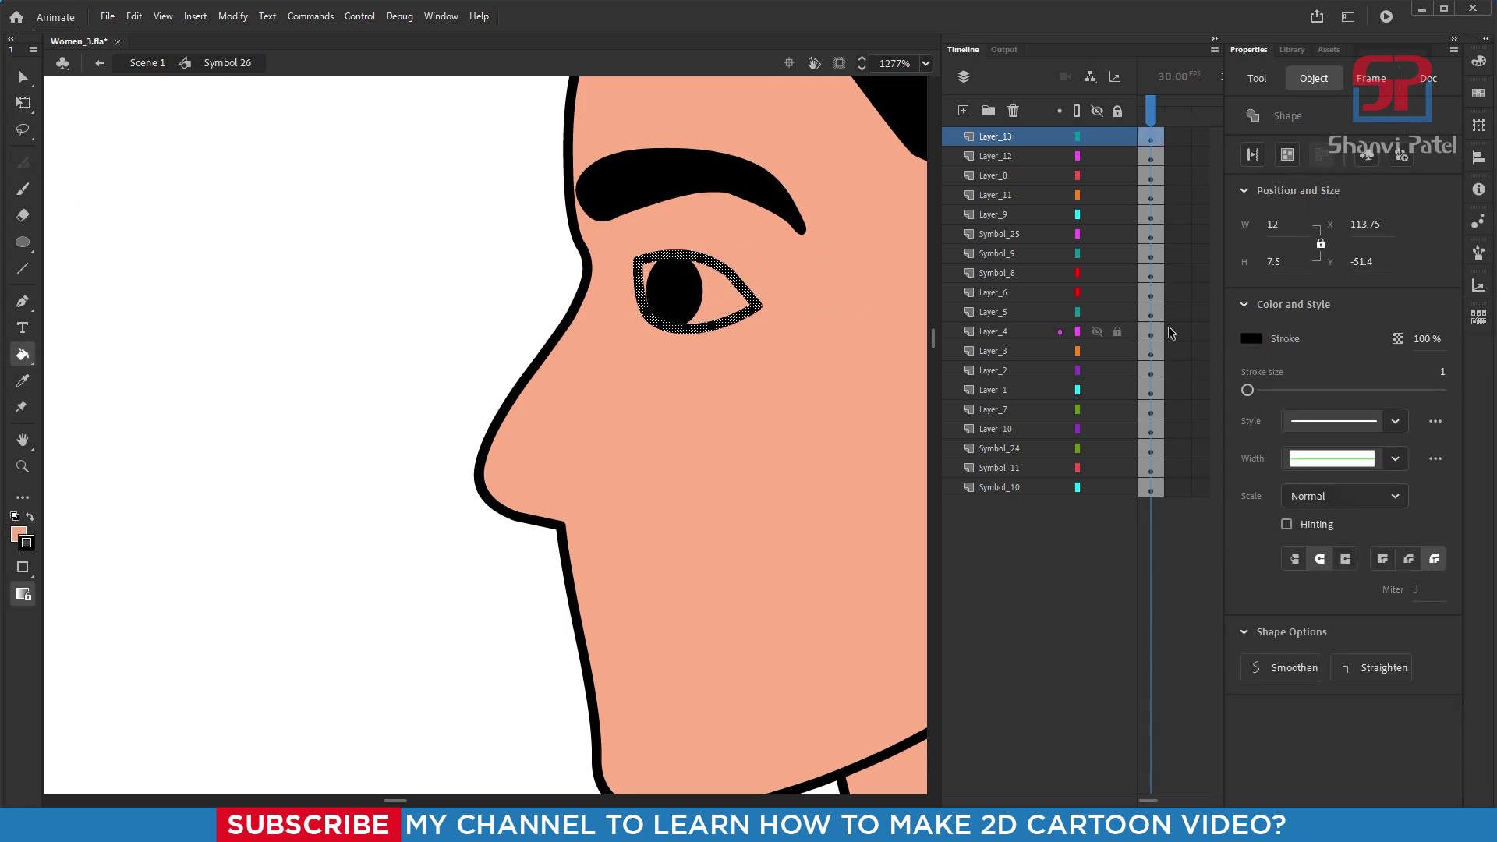
- Reshape the eye's outline by adjusting its curve handles so the upper lid runs smoothly to the outer corner
scroll(722, 297, up, 2)
key(a)
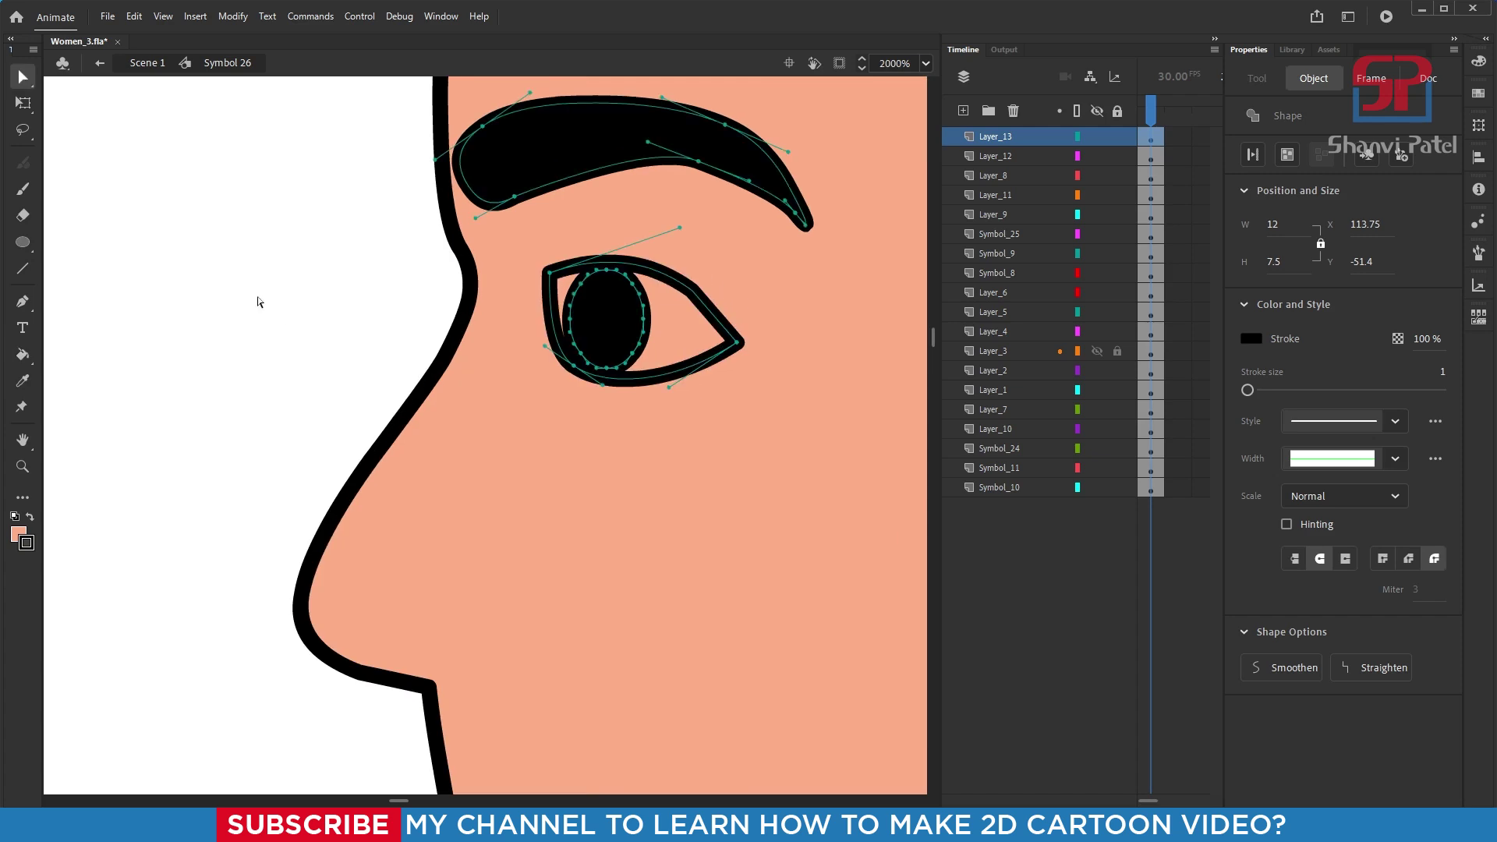
click(258, 301)
drag(838, 305, 742, 344)
click(644, 385)
drag(644, 386, 653, 411)
key(ctrl+z)
drag(583, 269, 569, 266)
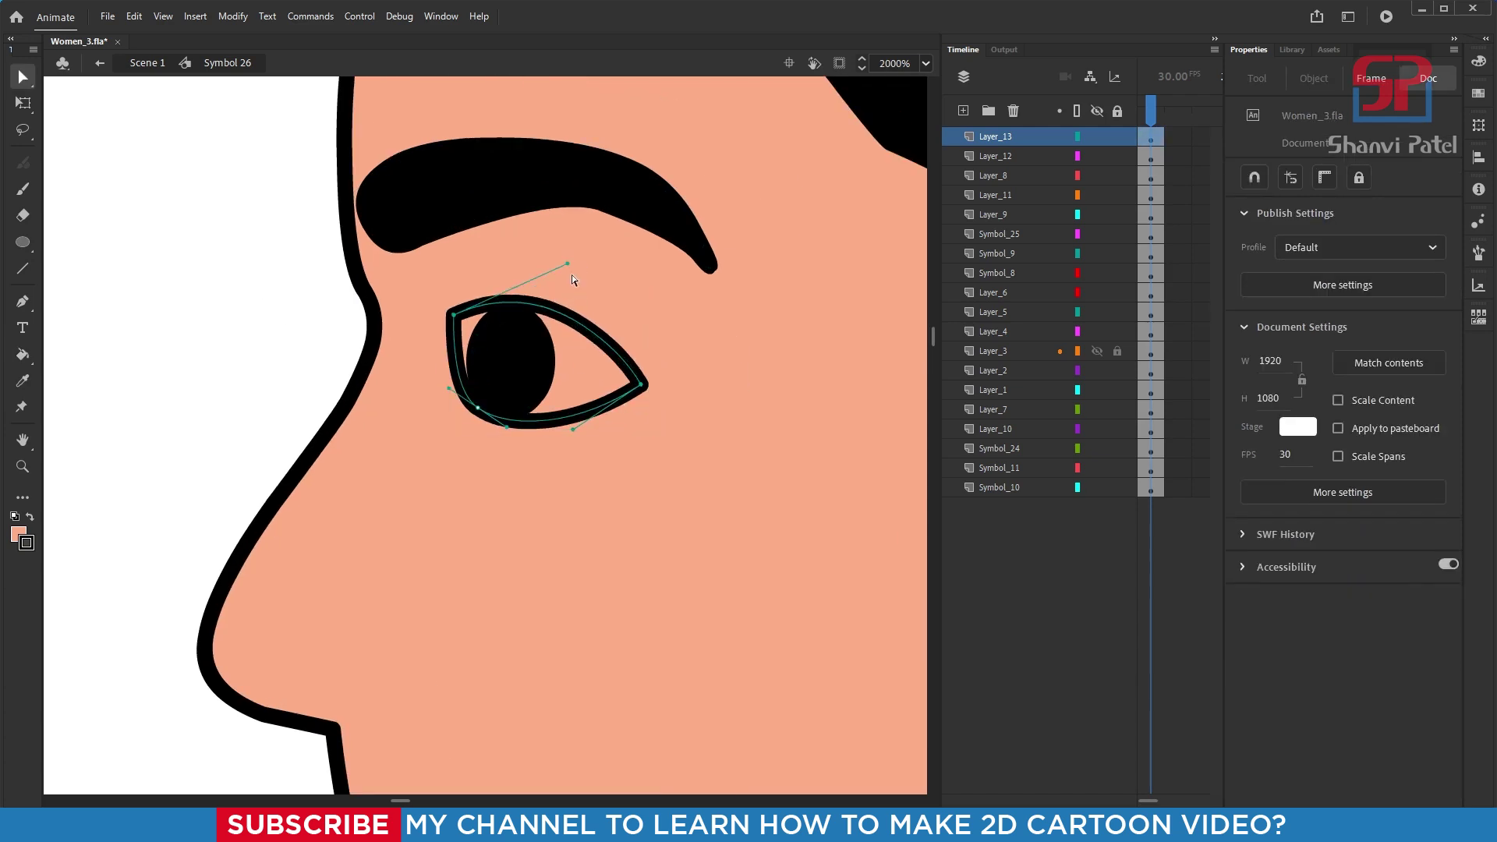
- Fill the area of the eye around the iris with blue using the Paint Bucket
key(k)
click(1254, 227)
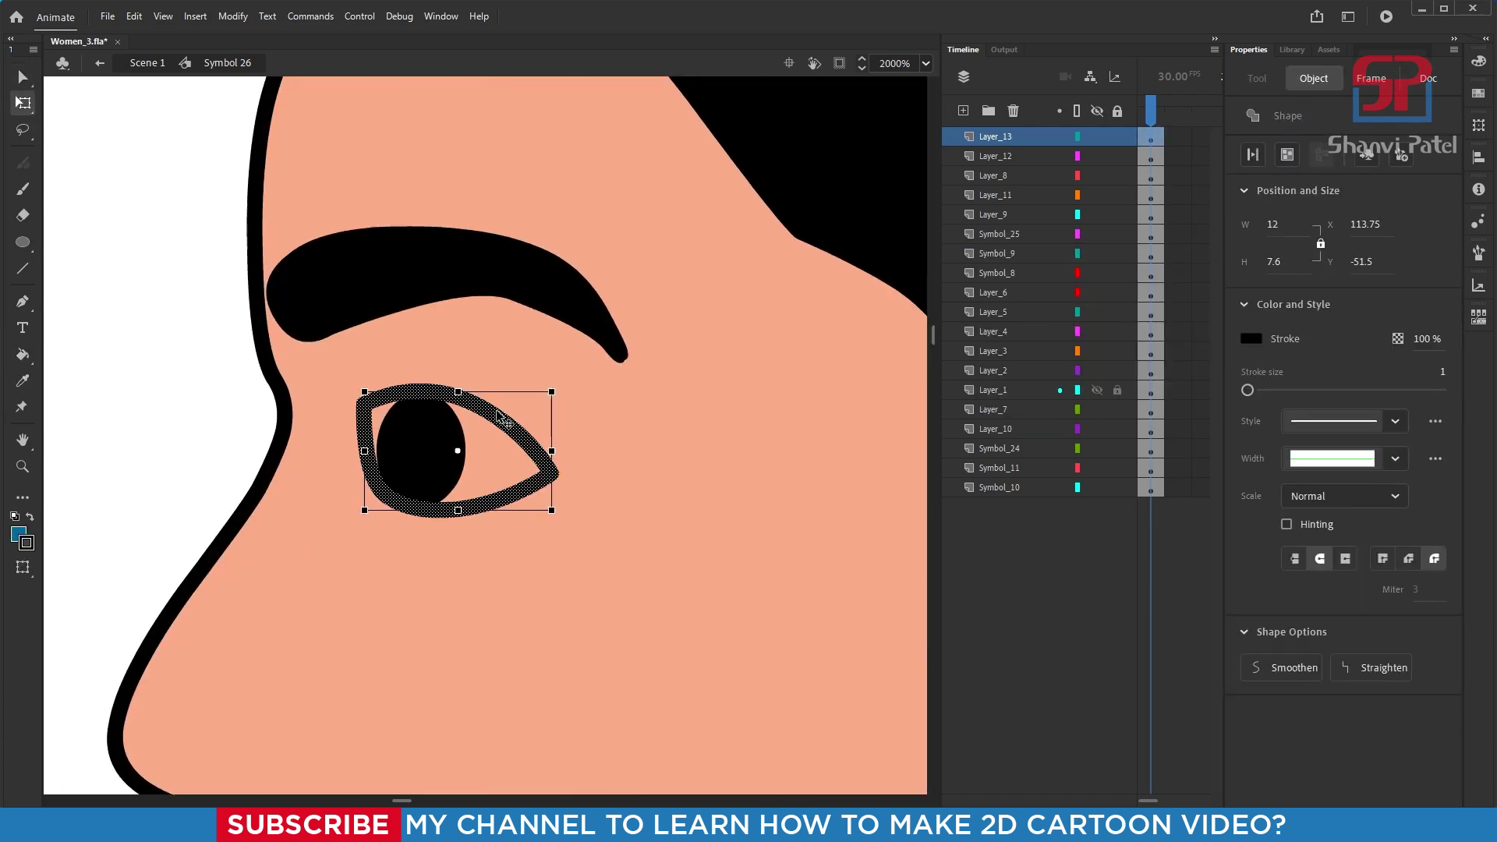
key(a)
click(502, 418)
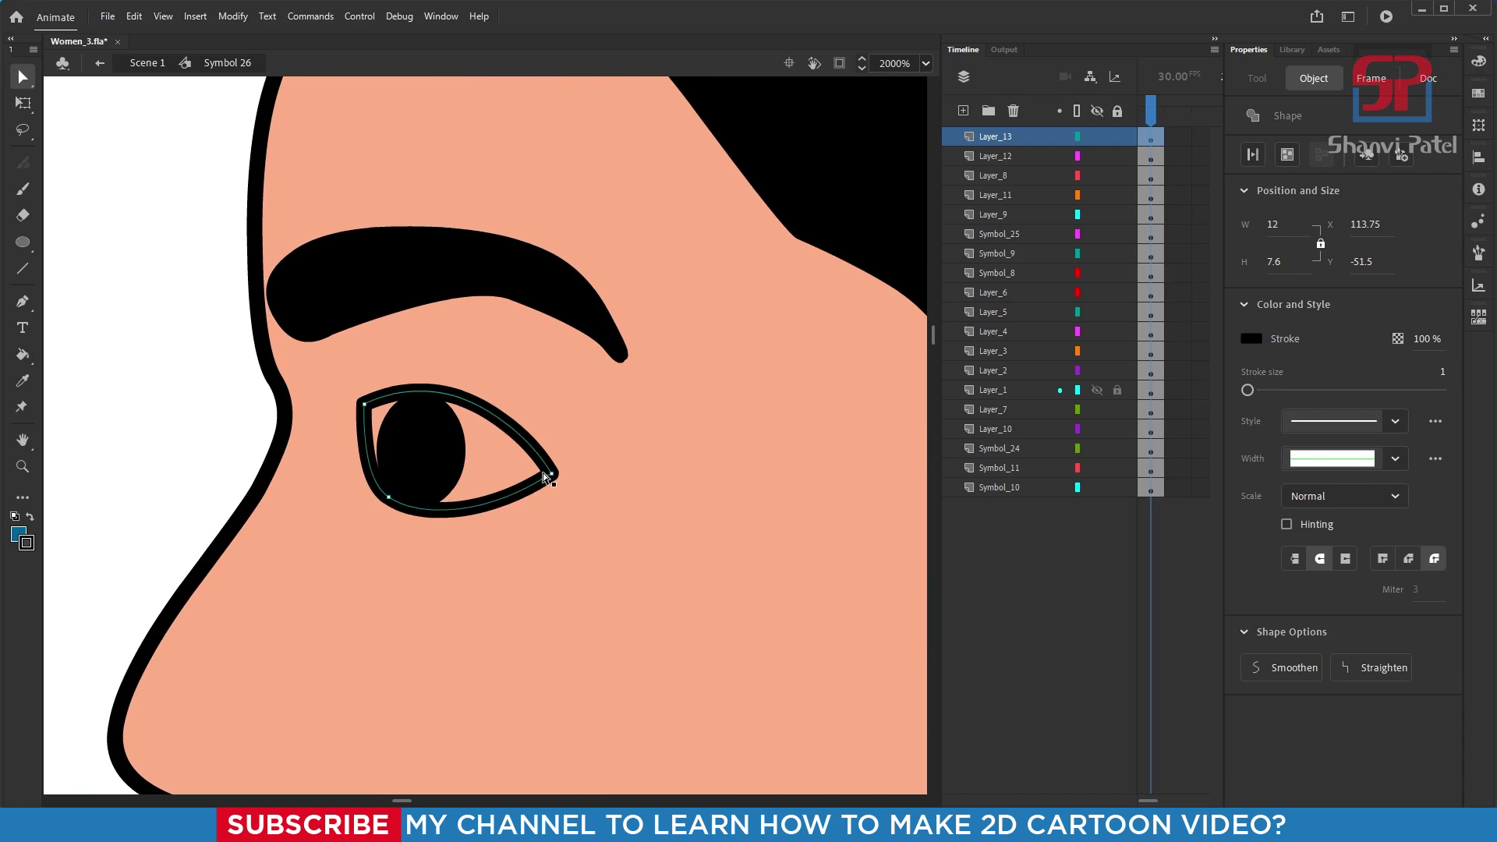
click(23, 354)
click(516, 468)
click(23, 103)
drag(333, 370, 604, 542)
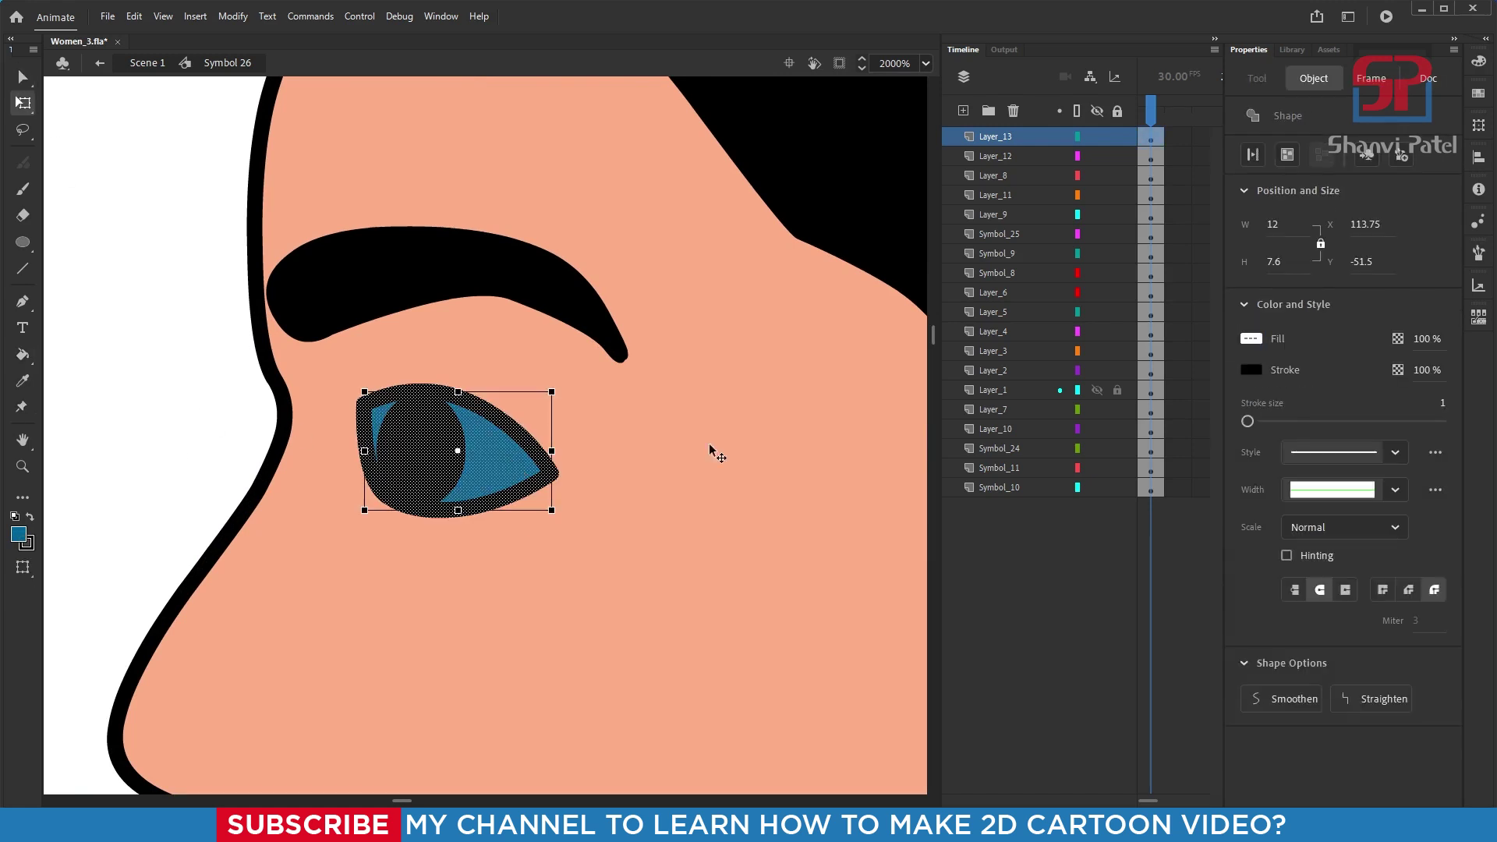
drag(510, 476, 548, 418)
key(ctrl+z)
- Change the fill colour of the eye area around the iris to white
key(a)
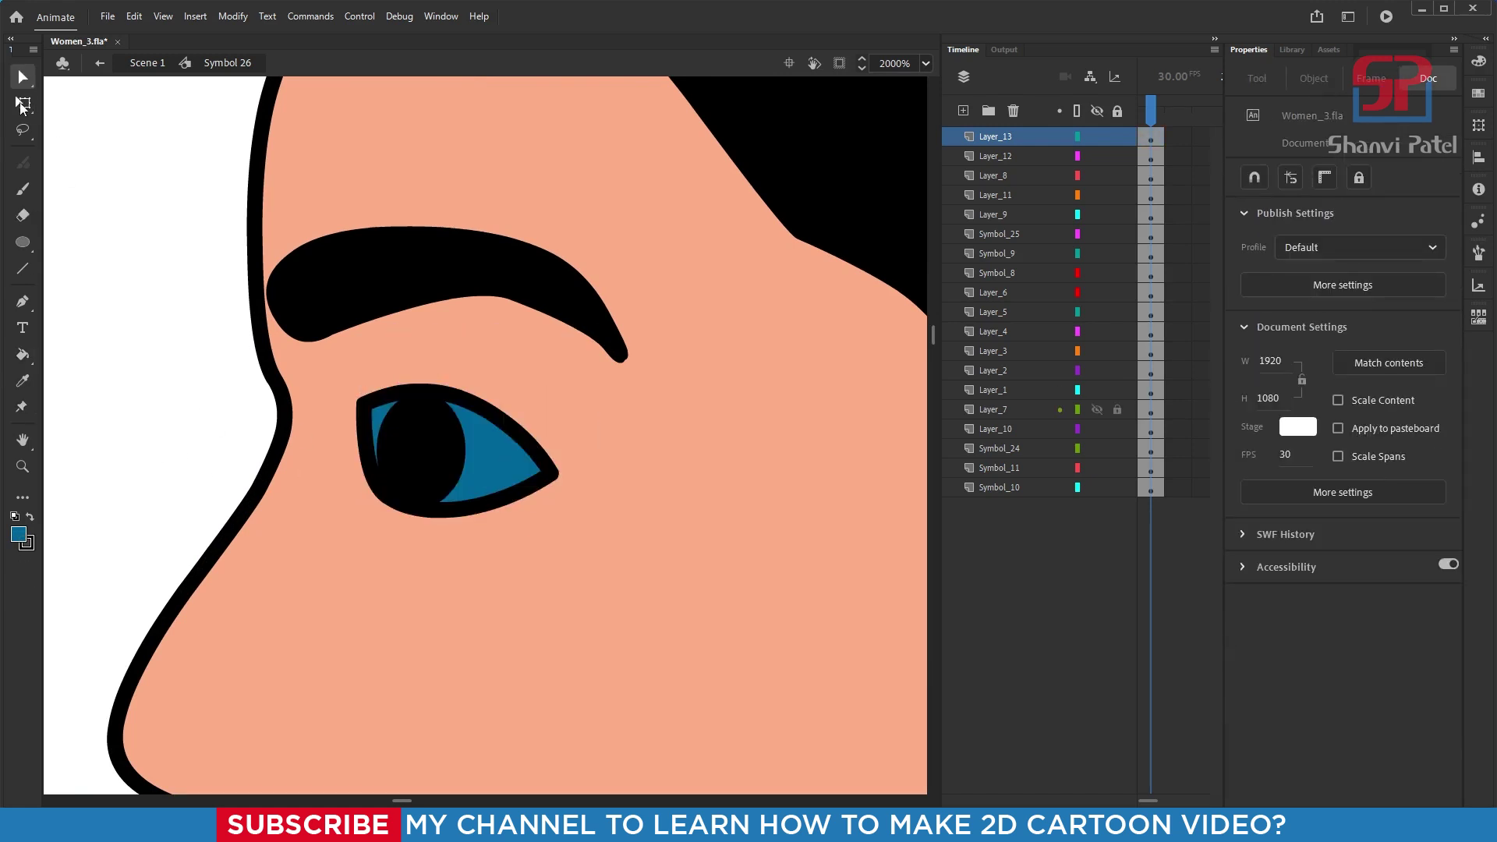
click(23, 103)
click(493, 468)
double_click(493, 468)
key(Escape)
click(504, 461)
click(1251, 339)
click(1013, 438)
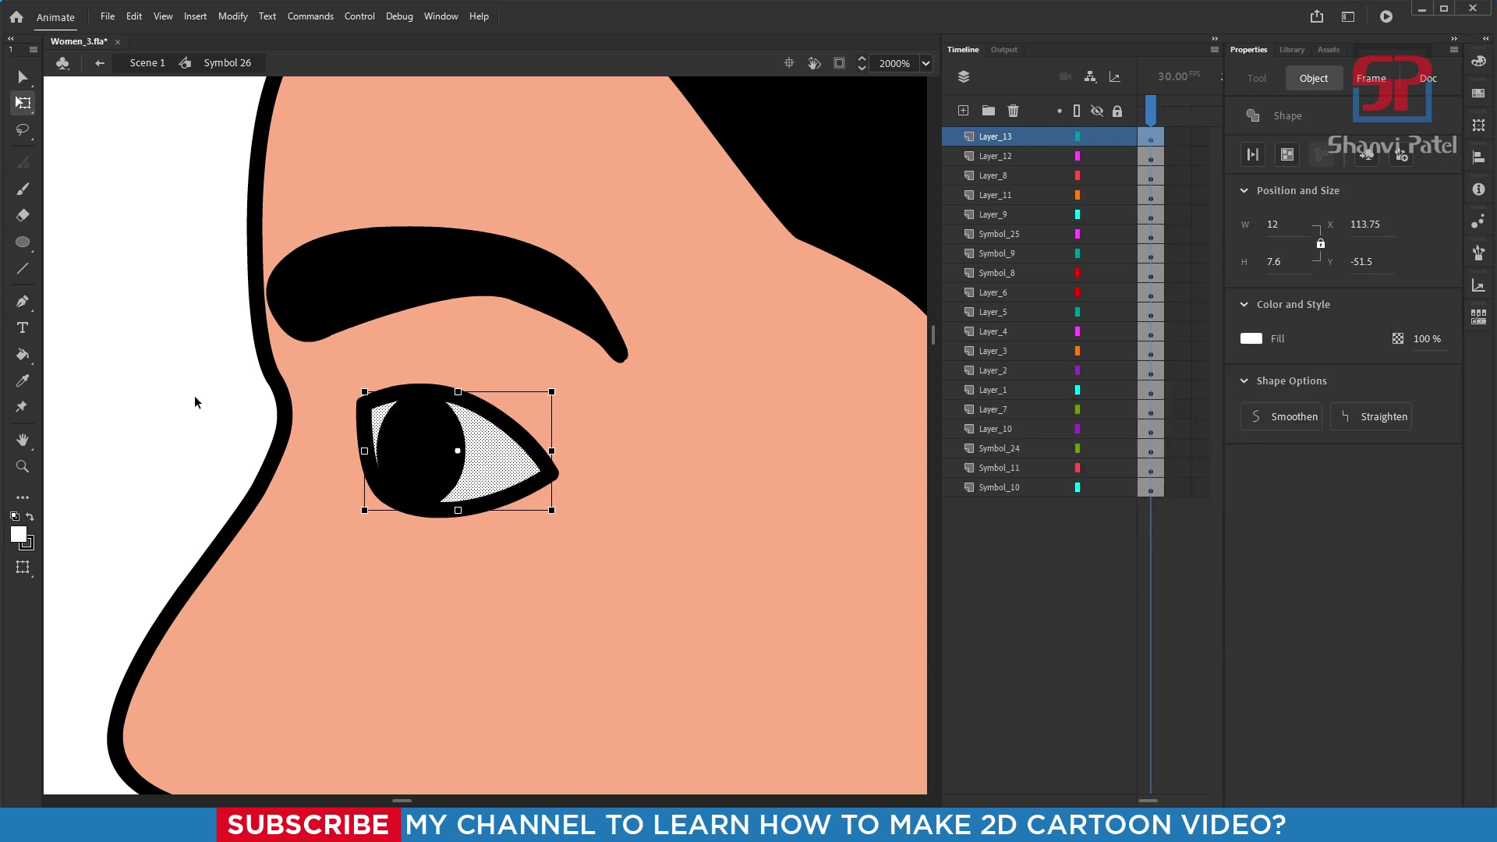
click(194, 400)
- Add the Width tool to the toolbar and close the toolbar editor
scroll(551, 355, down, 8)
scroll(630, 386, up, 3)
scroll(557, 366, down, 3)
scroll(505, 364, up, 9)
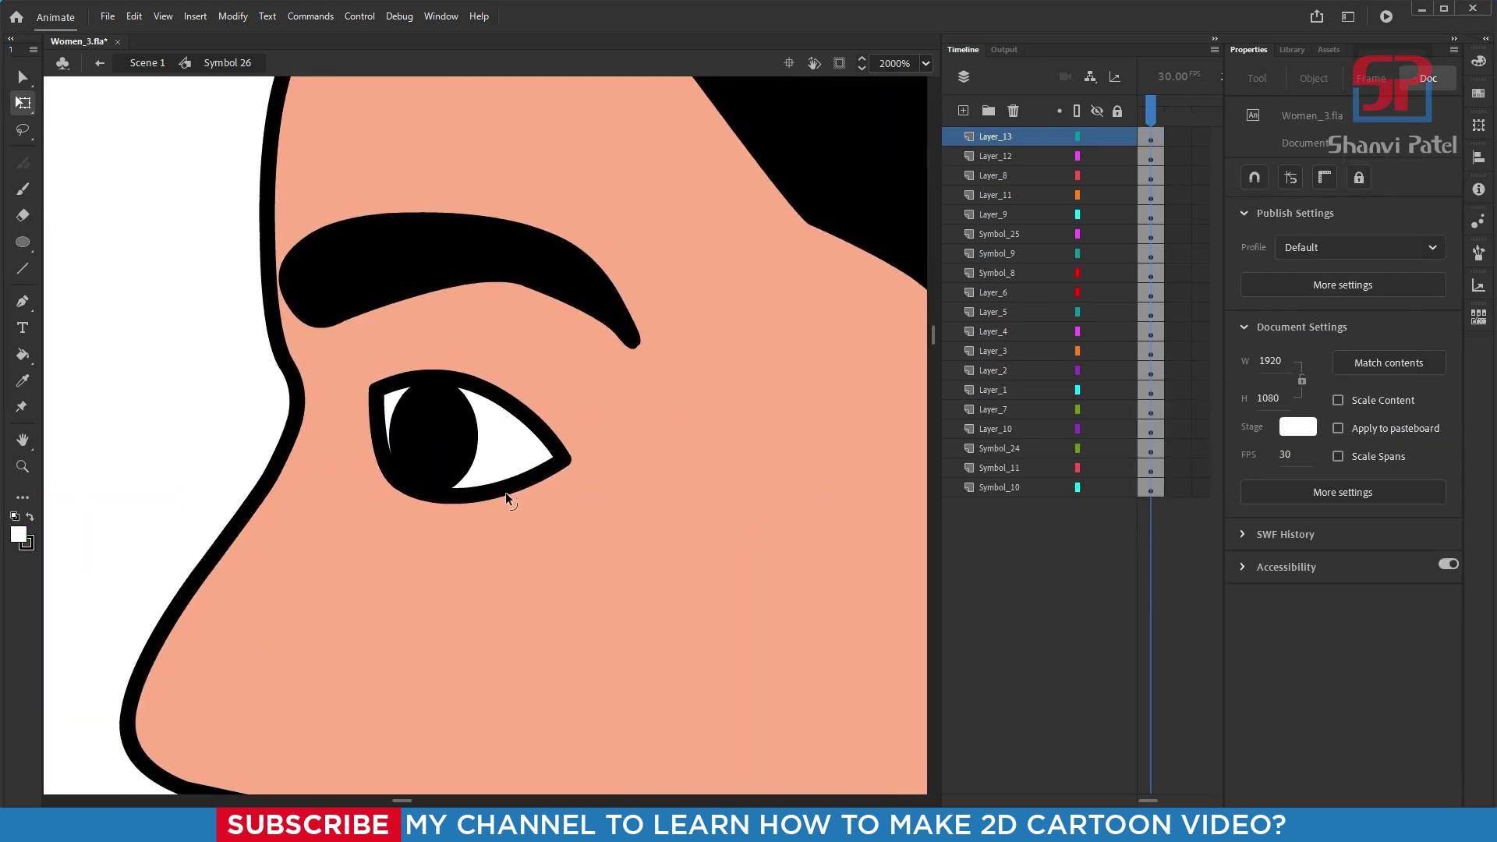
key(a)
click(498, 495)
click(23, 301)
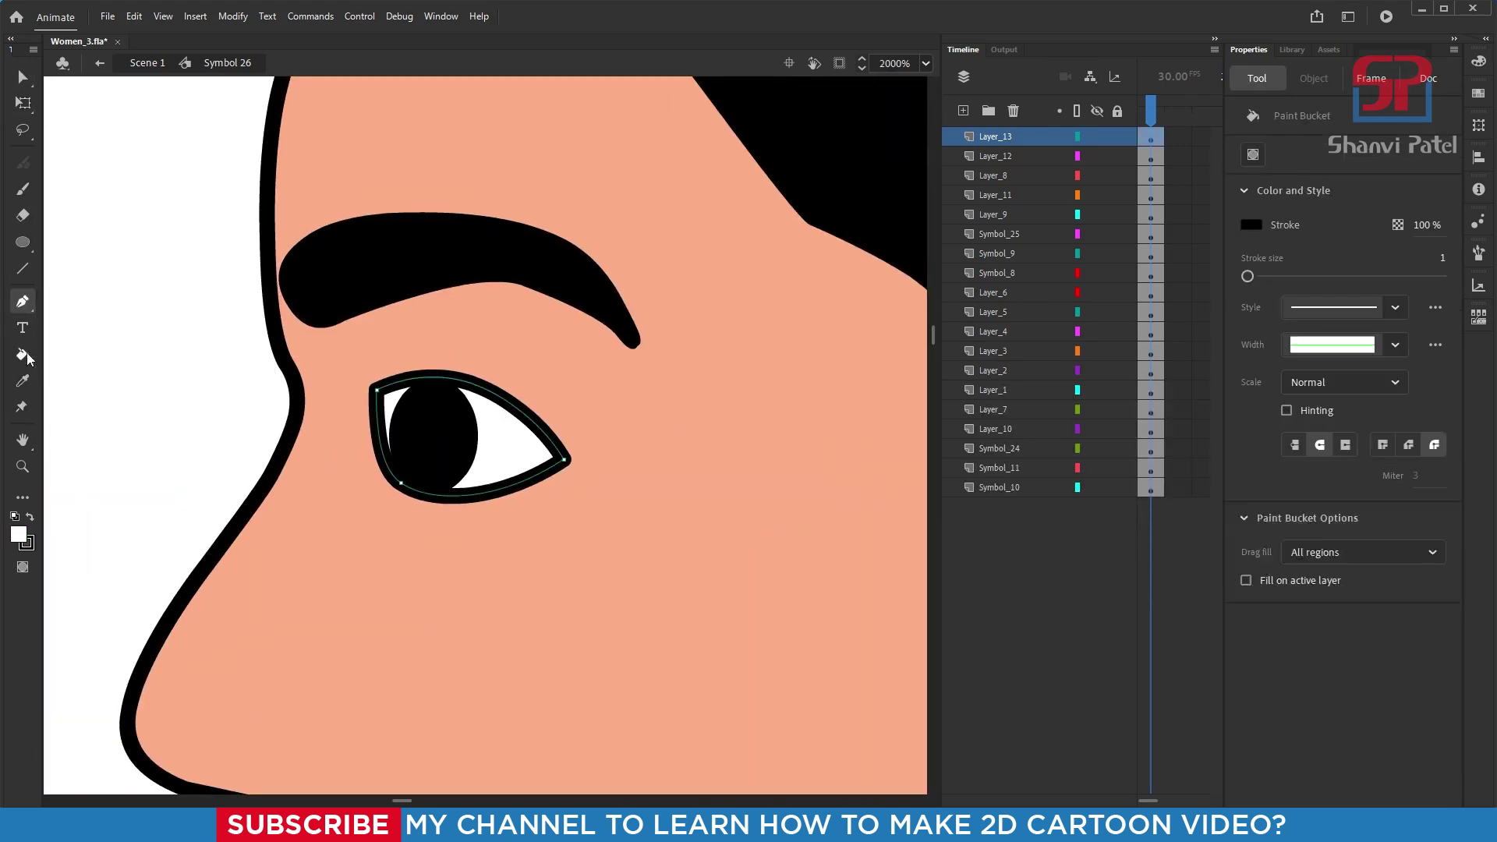
click(23, 439)
click(23, 499)
drag(50, 481, 24, 484)
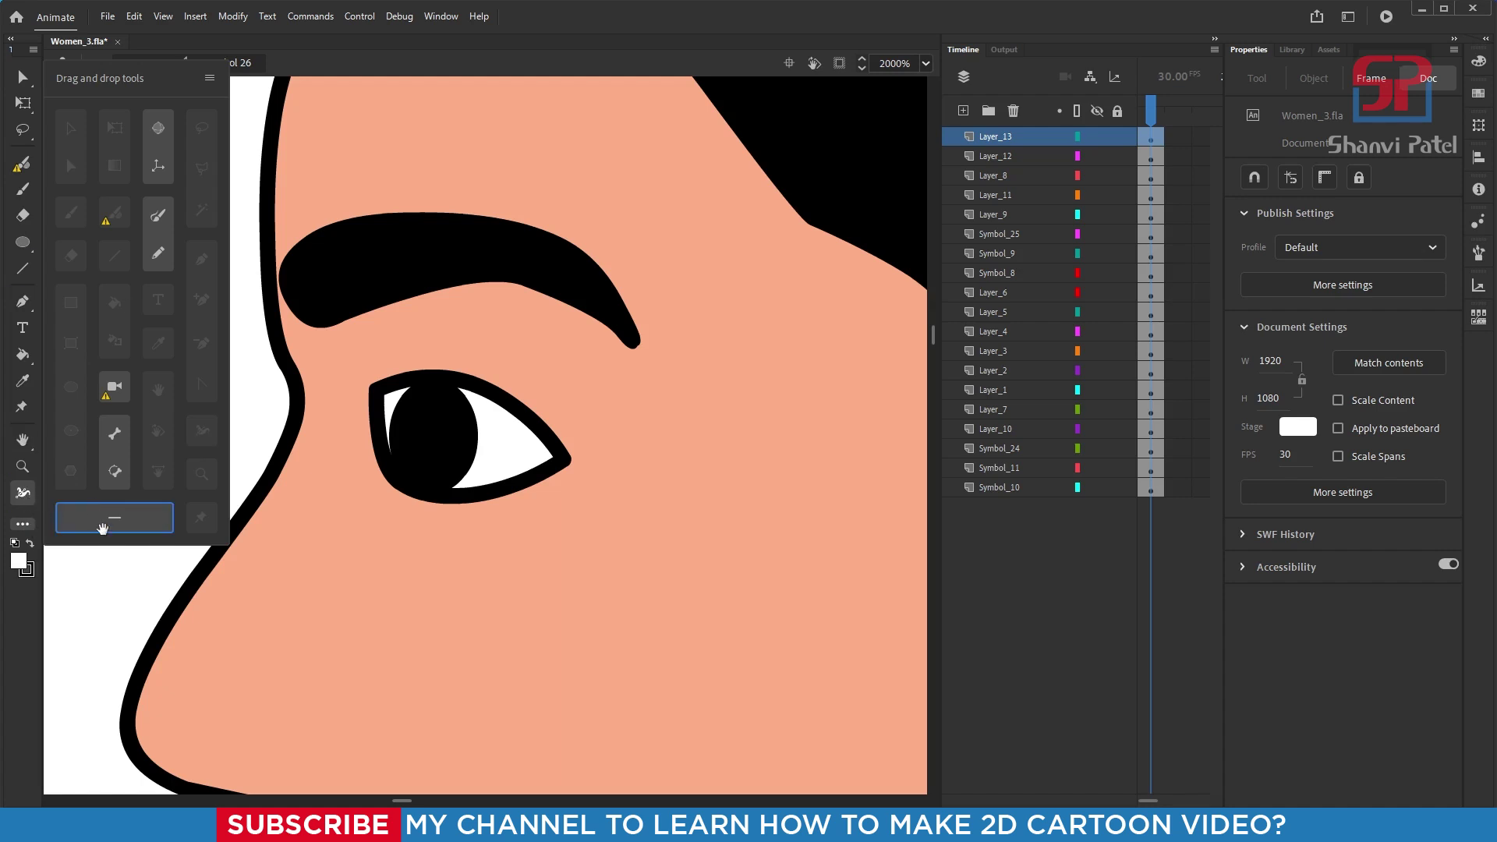
click(209, 78)
click(243, 144)
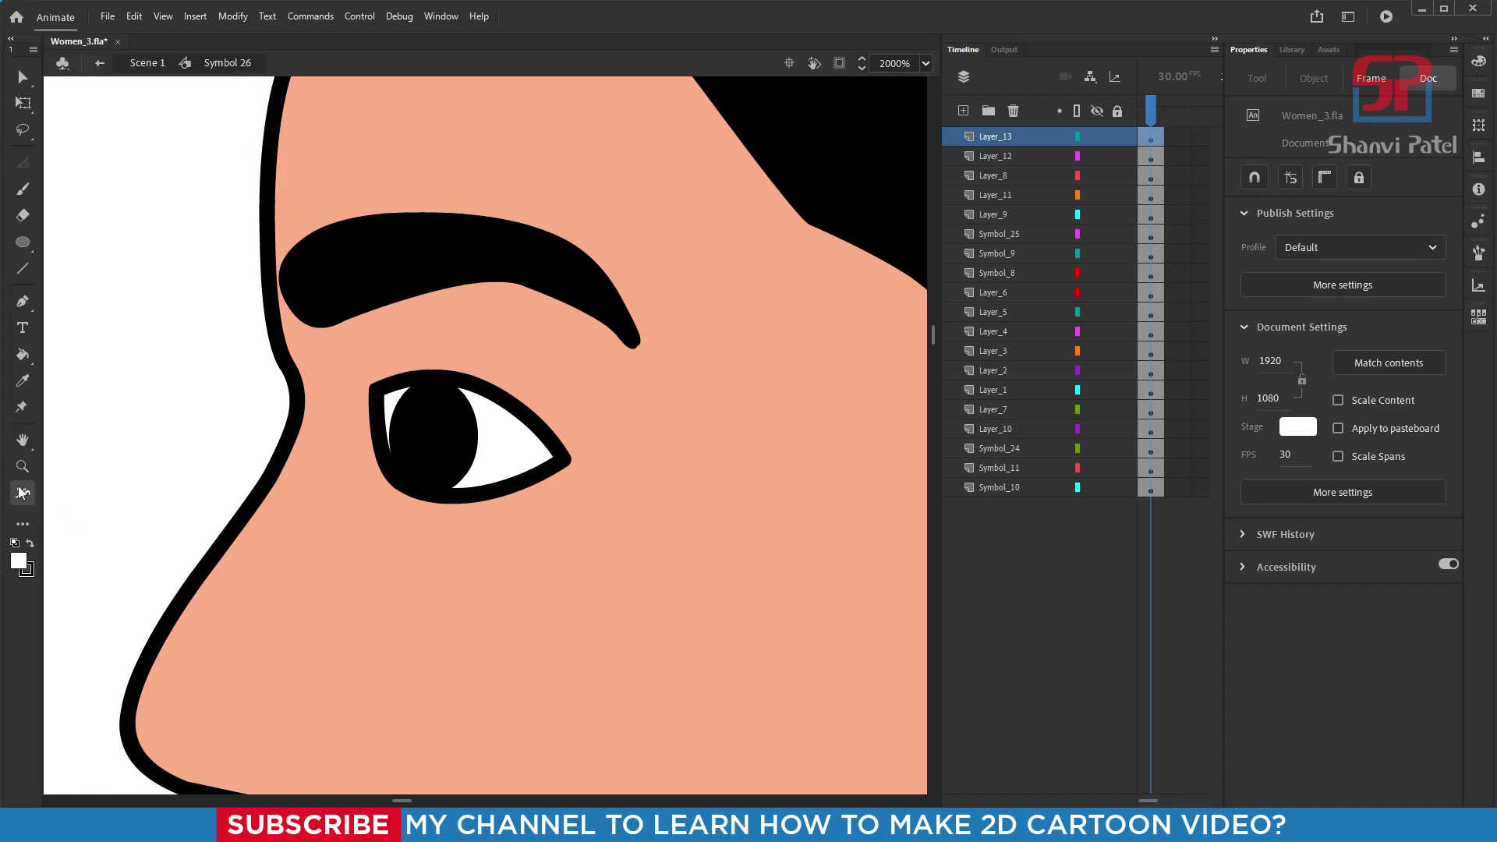
- Thin the eye outline's lower and front edges with the Width tool and adjust the stroke width along the upper lid
click(452, 500)
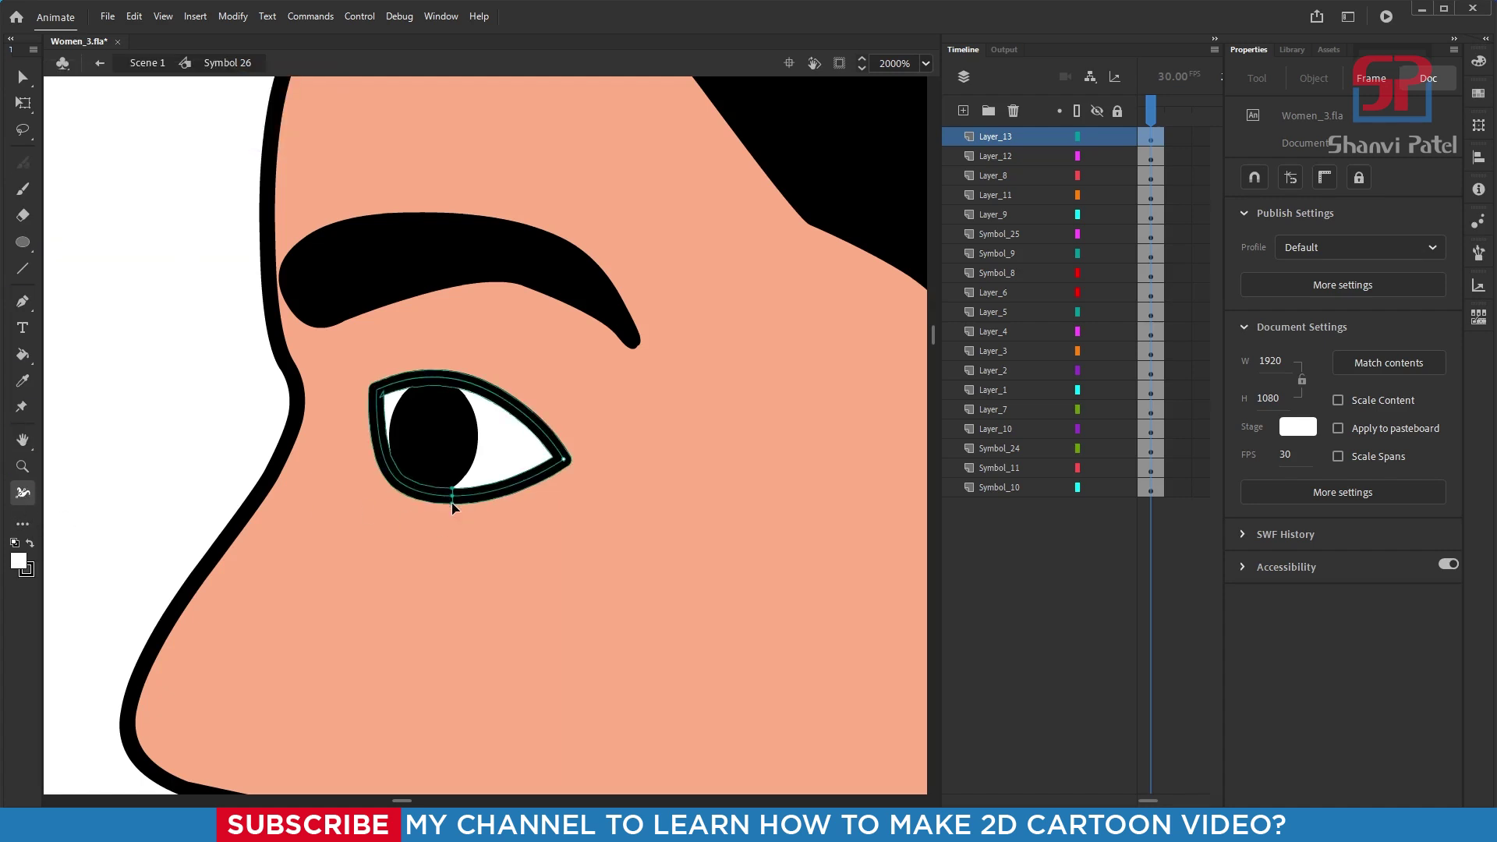
drag(452, 498, 452, 497)
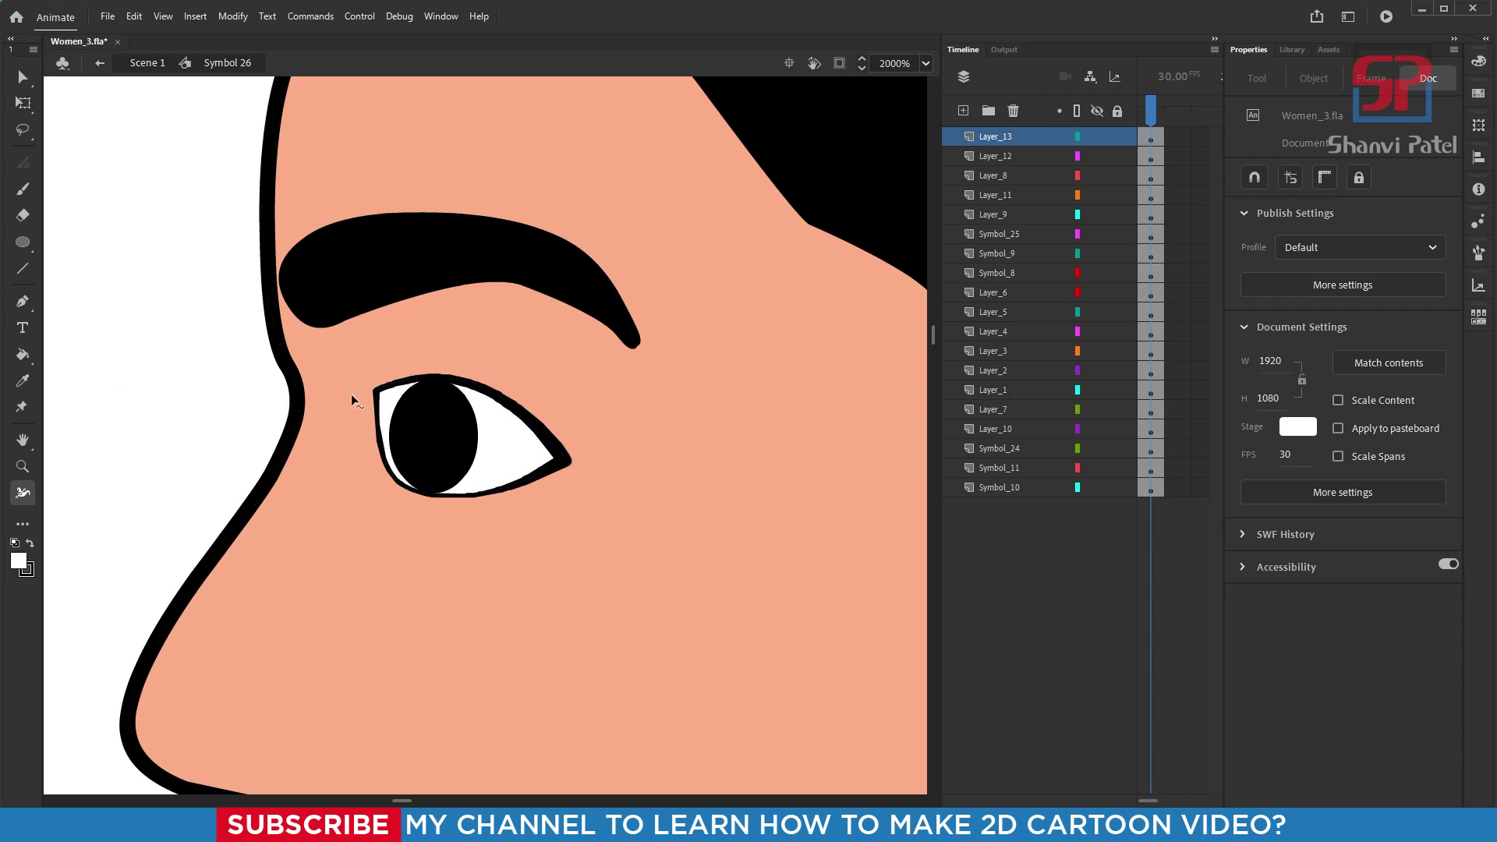
drag(376, 398, 382, 400)
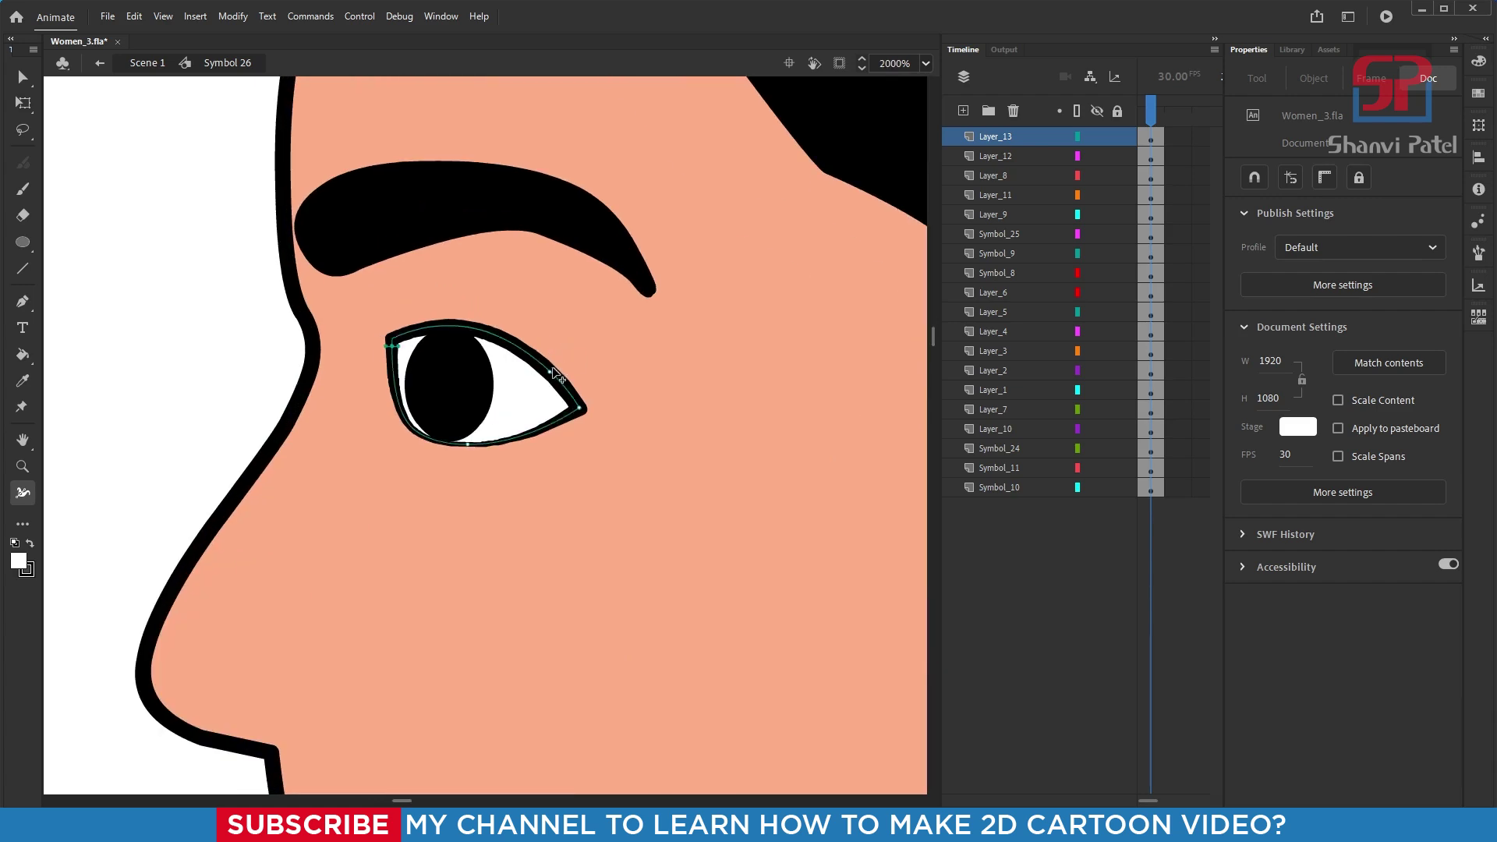
click(551, 370)
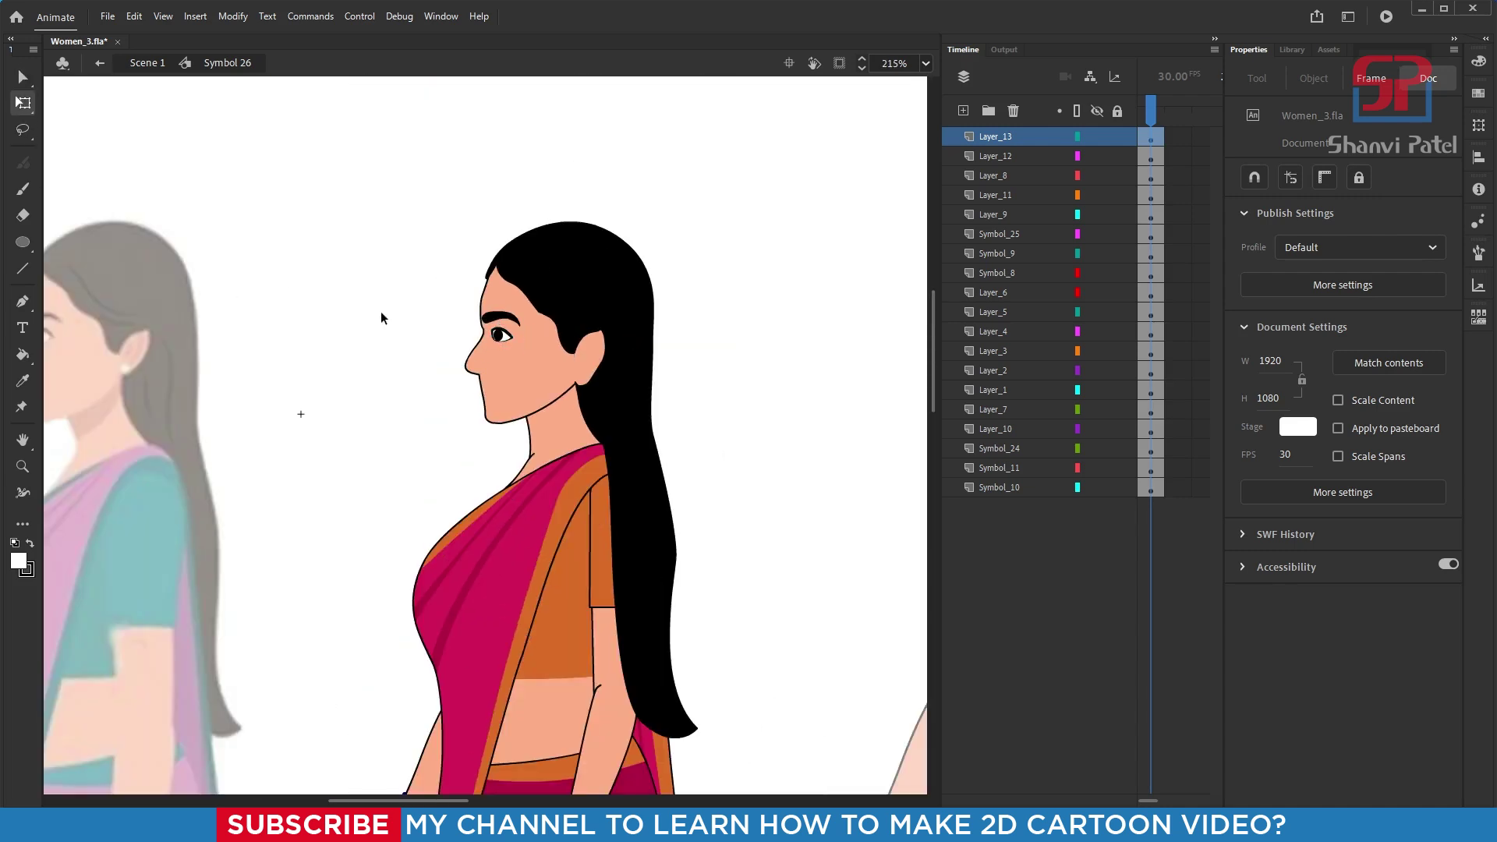
- Delete the eyebrow's outline stroke so that only its black fill remains
scroll(511, 333, up, 3)
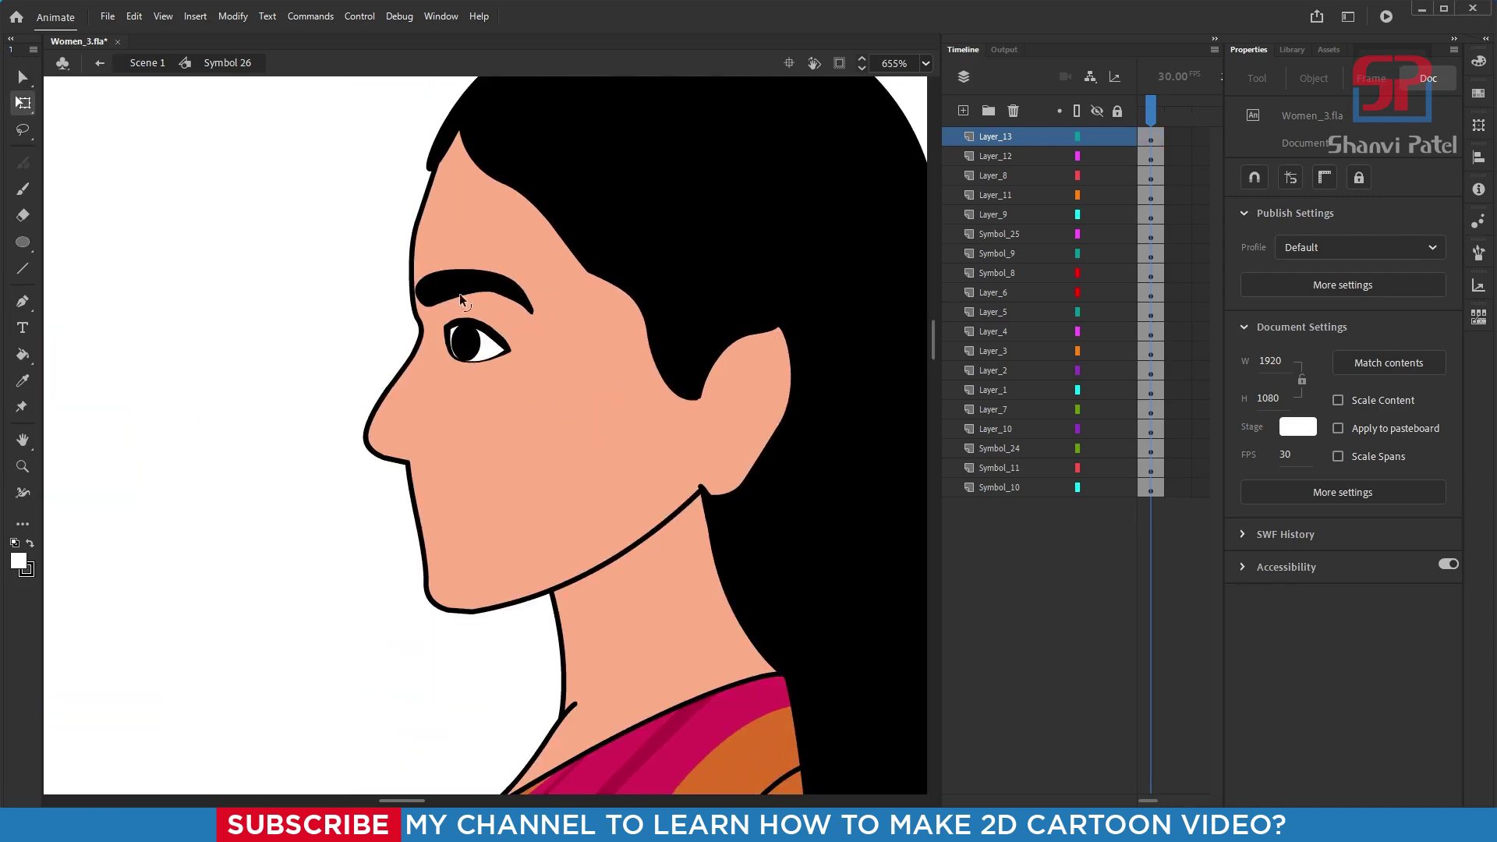
double_click(508, 278)
key(Delete)
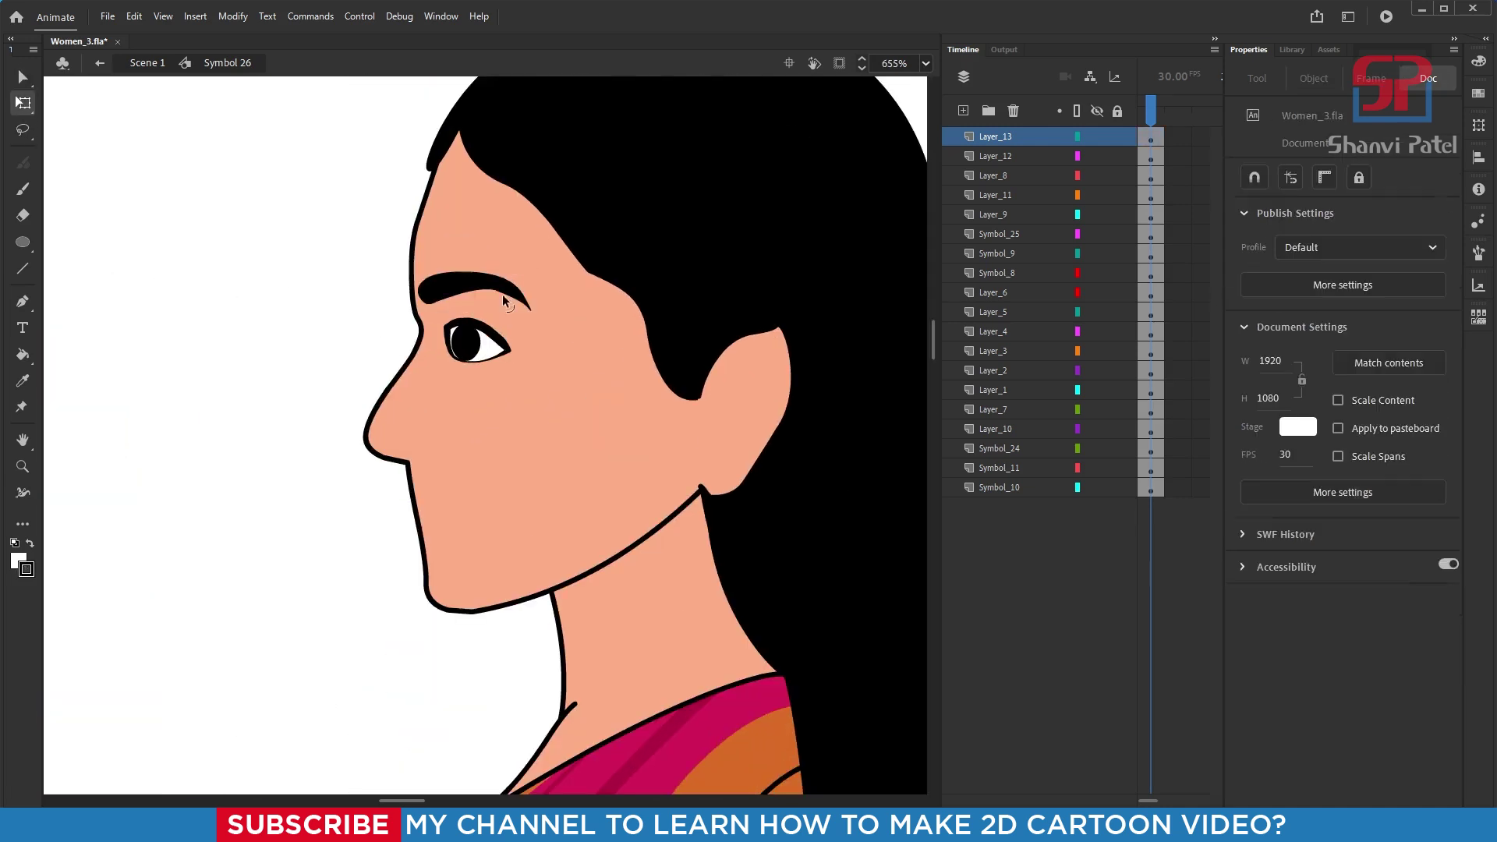
- Add a new layer at the top of the layer stack for the lips
scroll(524, 301, down, 5)
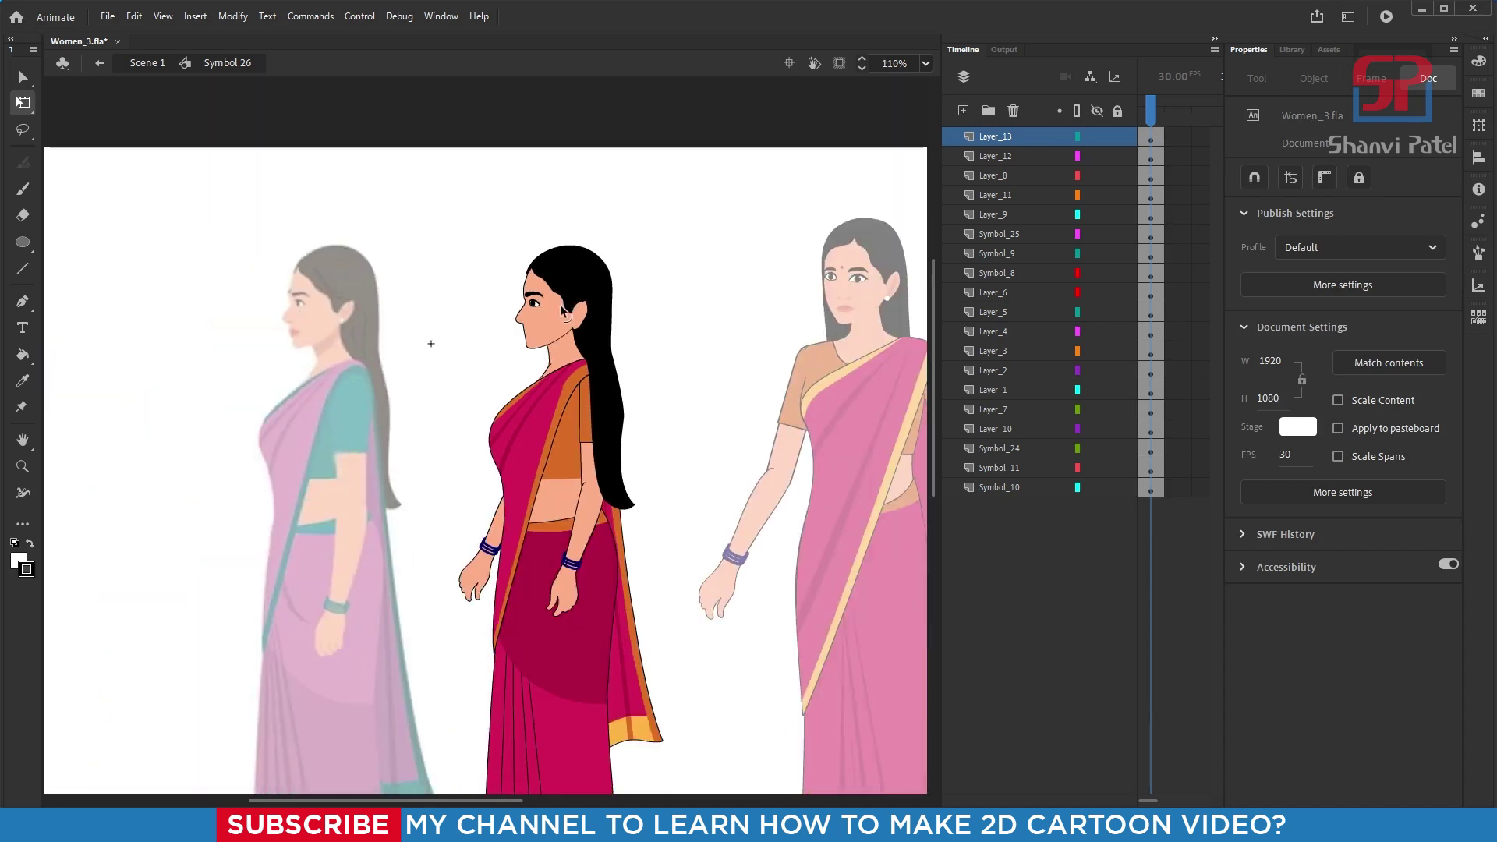
scroll(485, 336, up, 3)
scroll(400, 451, up, 3)
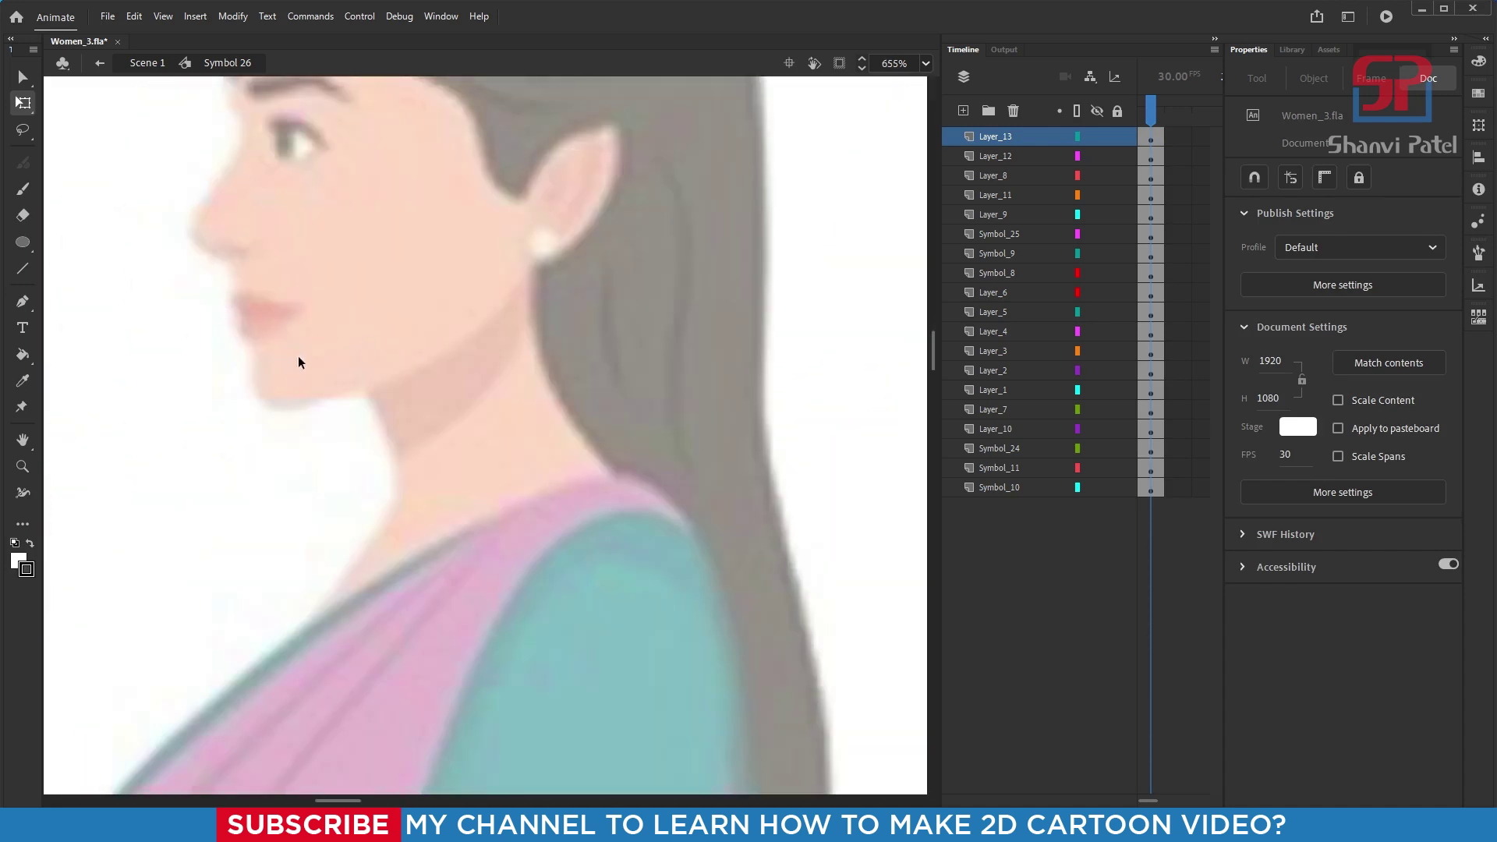
drag(298, 362, 437, 395)
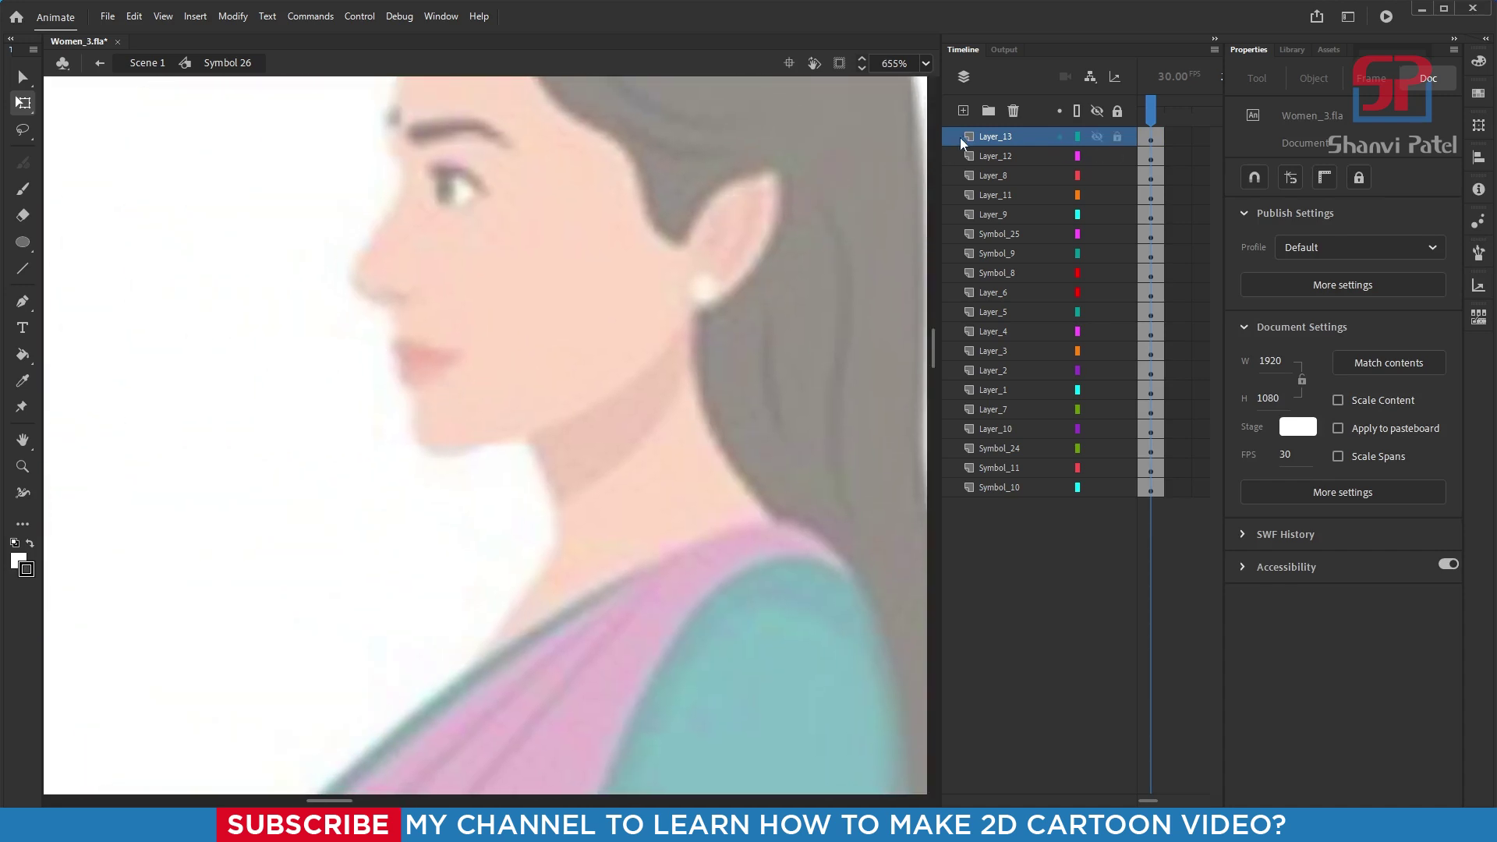
click(964, 112)
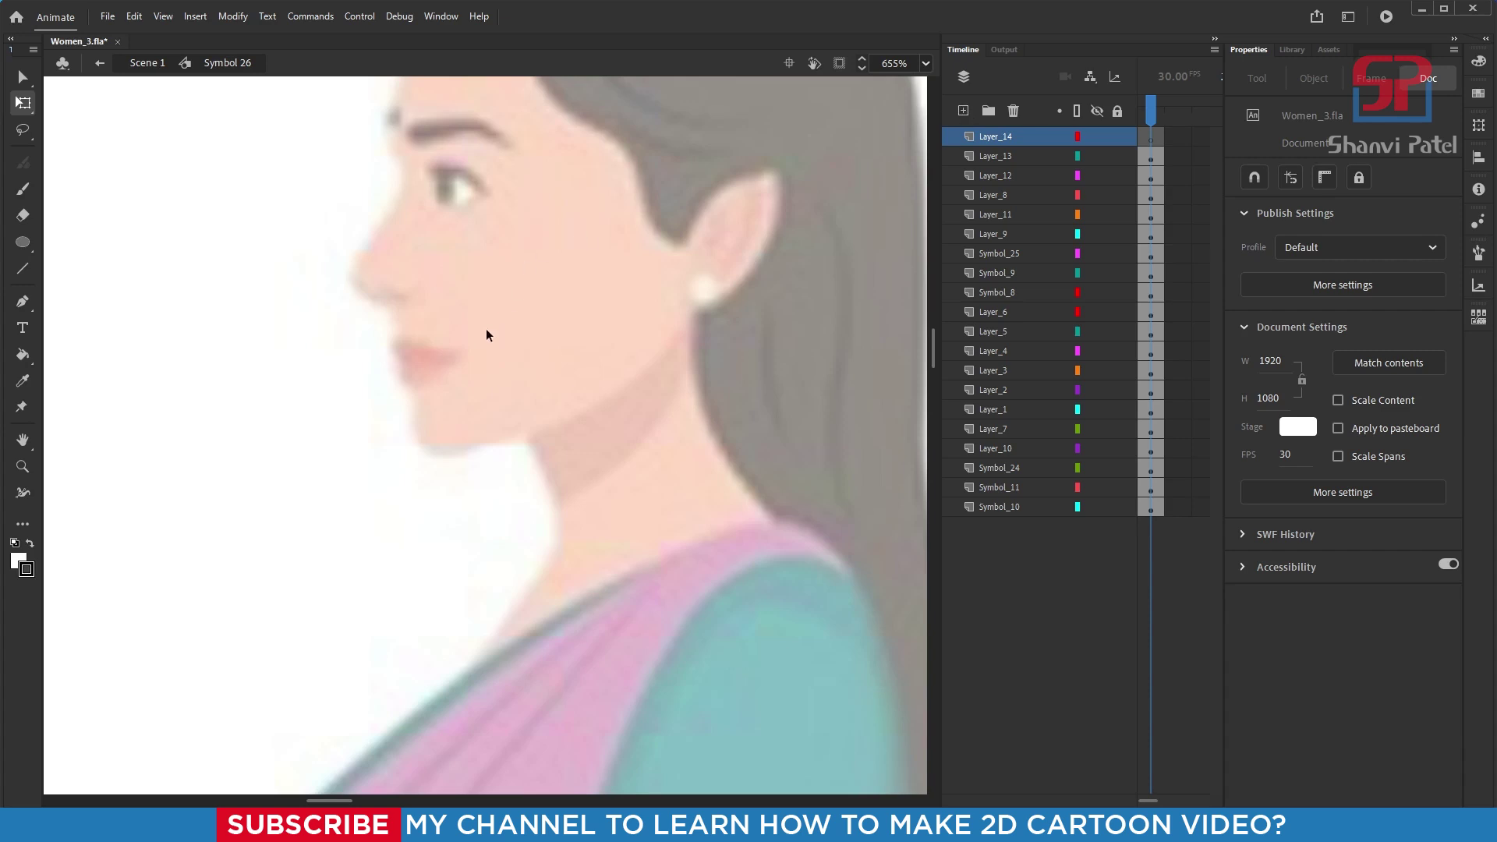
- Trace a closed outline around the reference face's lips with the Pen tool
scroll(487, 335, up, 3)
key(p)
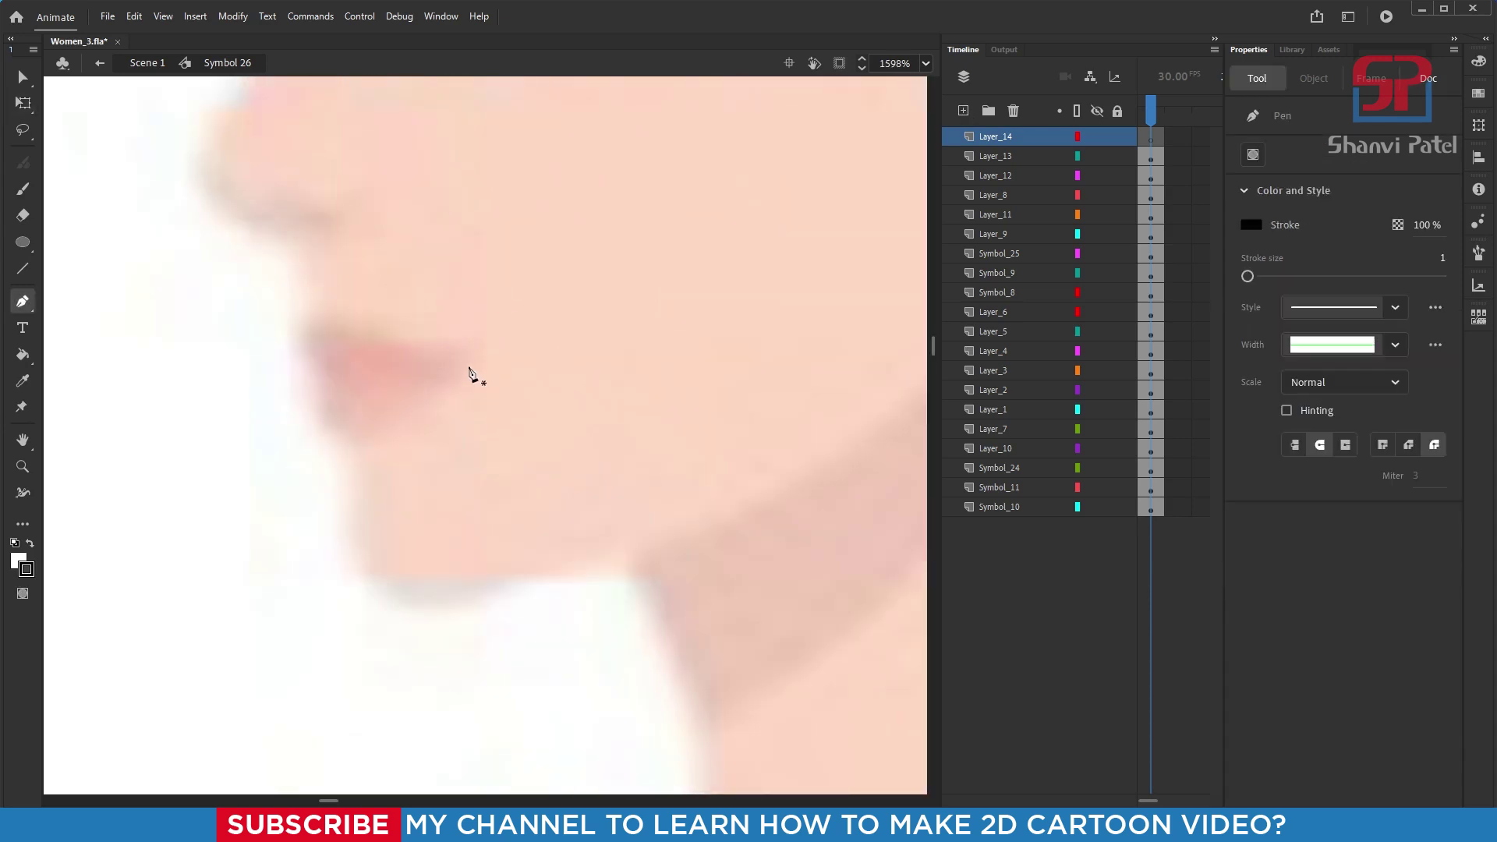
scroll(464, 390, down, 2)
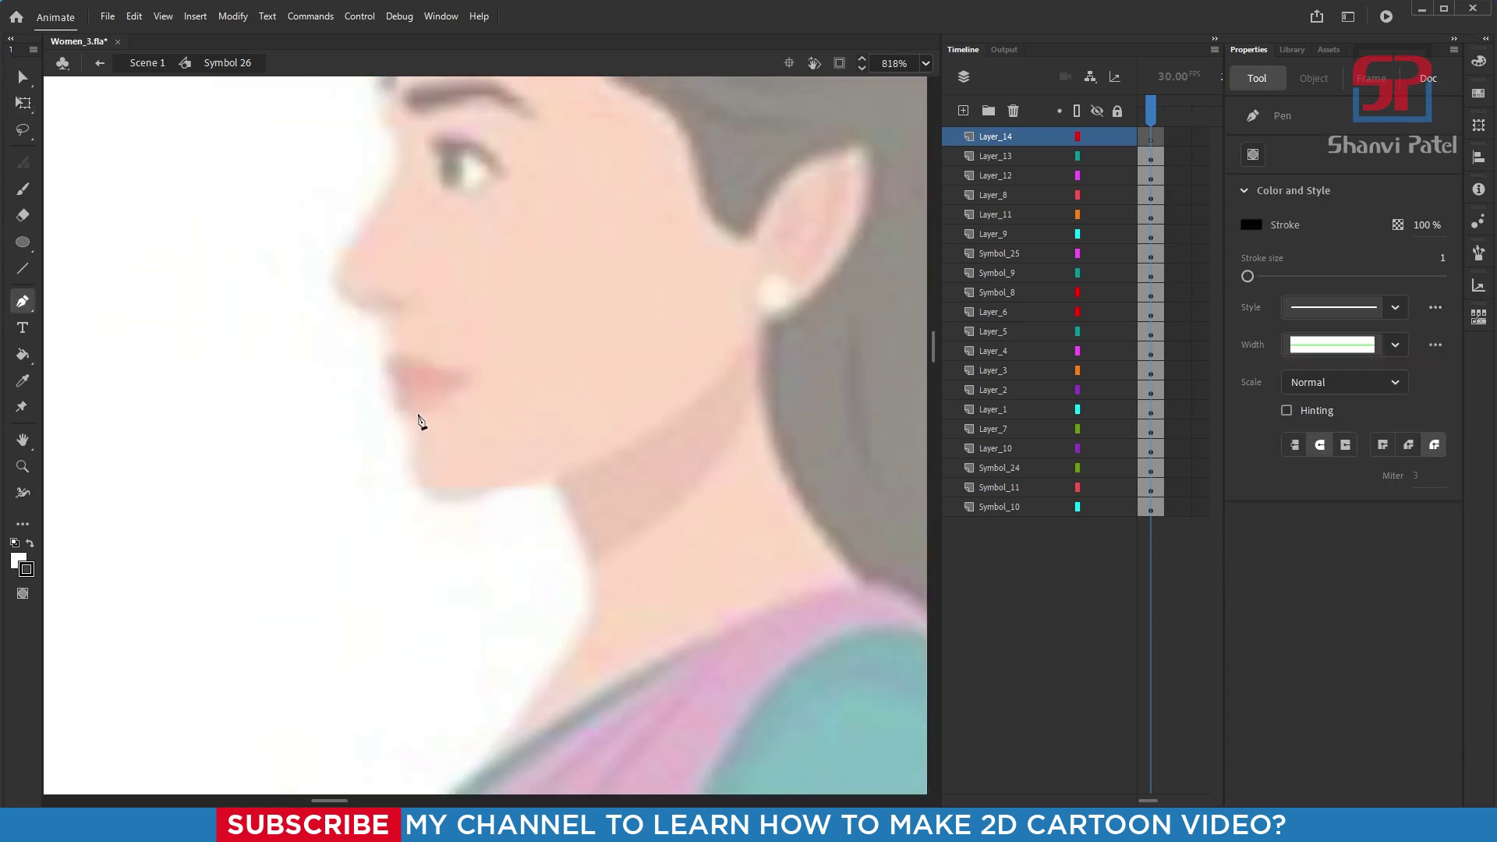
drag(406, 417, 367, 422)
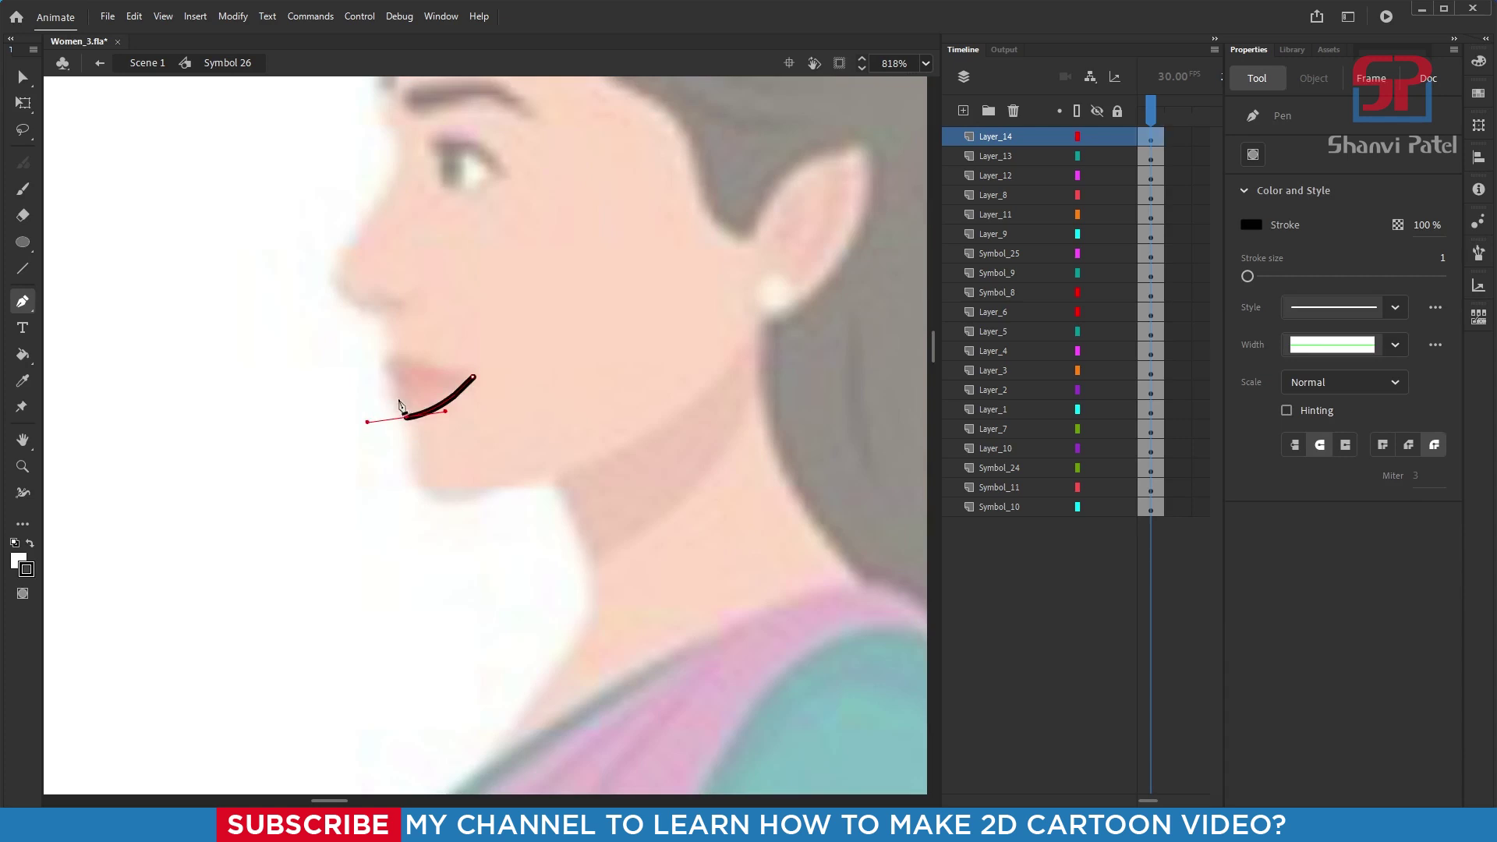
click(404, 385)
drag(388, 356, 404, 336)
drag(473, 379, 508, 379)
scroll(414, 406, up, 2)
key(v)
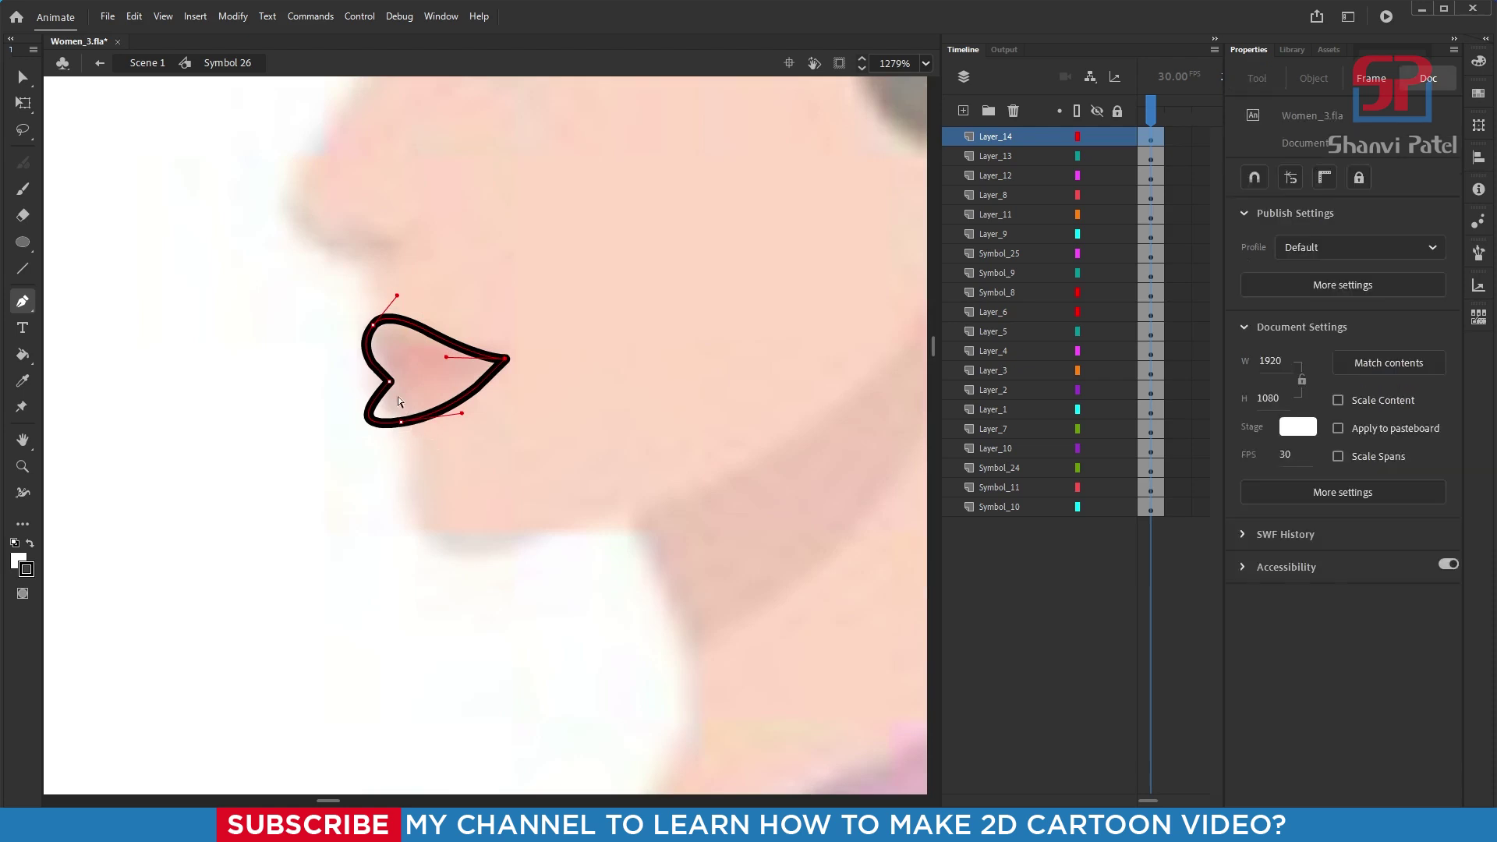
- Reshape the lips outline by adjusting the anchor points and handles at the front notch and the lower lip's bottom curve
click(390, 382)
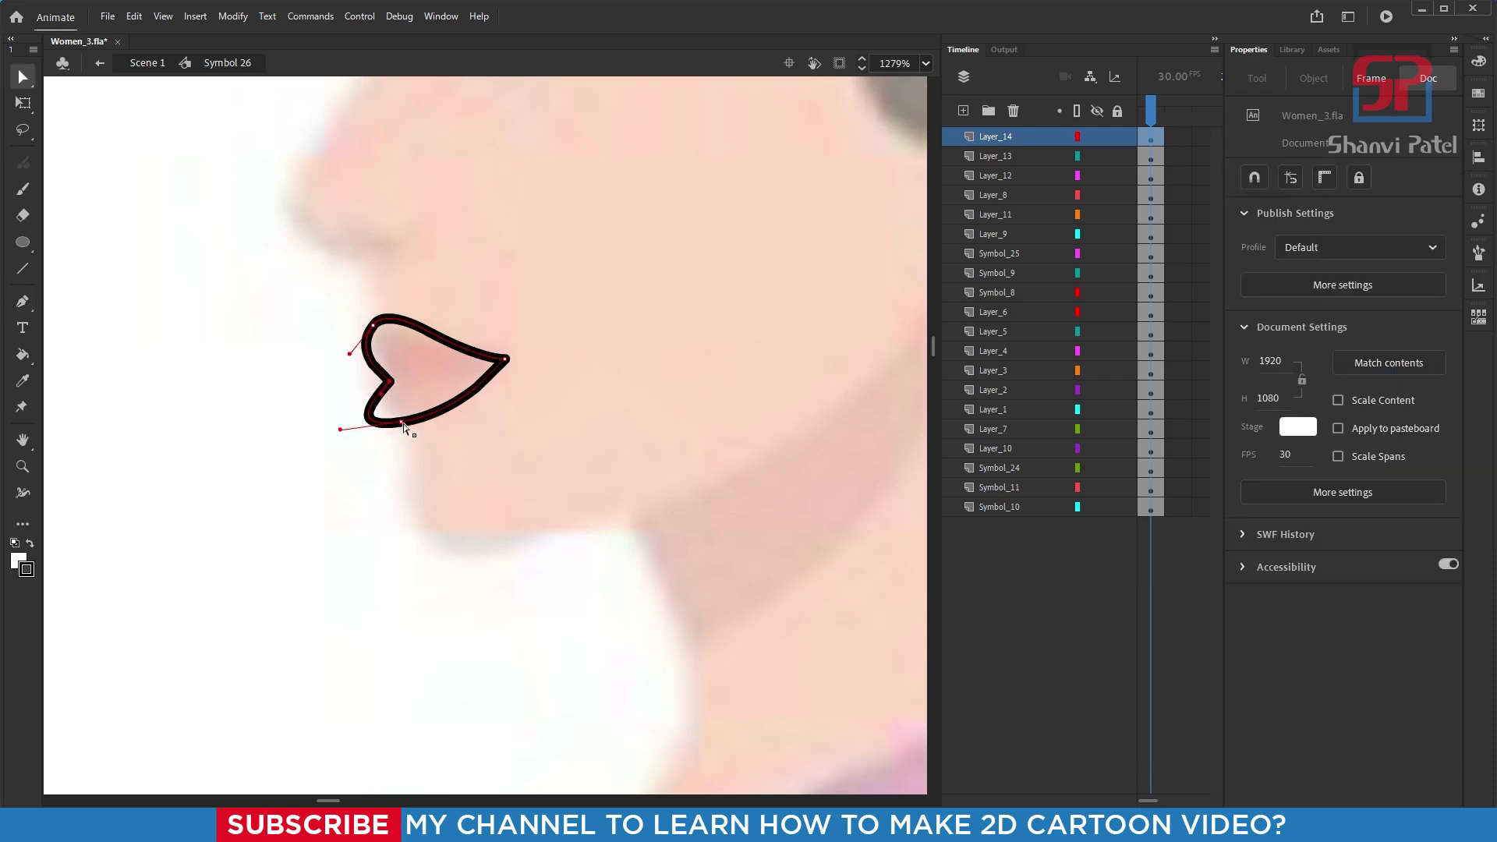
drag(405, 427, 366, 435)
click(410, 390)
scroll(410, 396, down, 3)
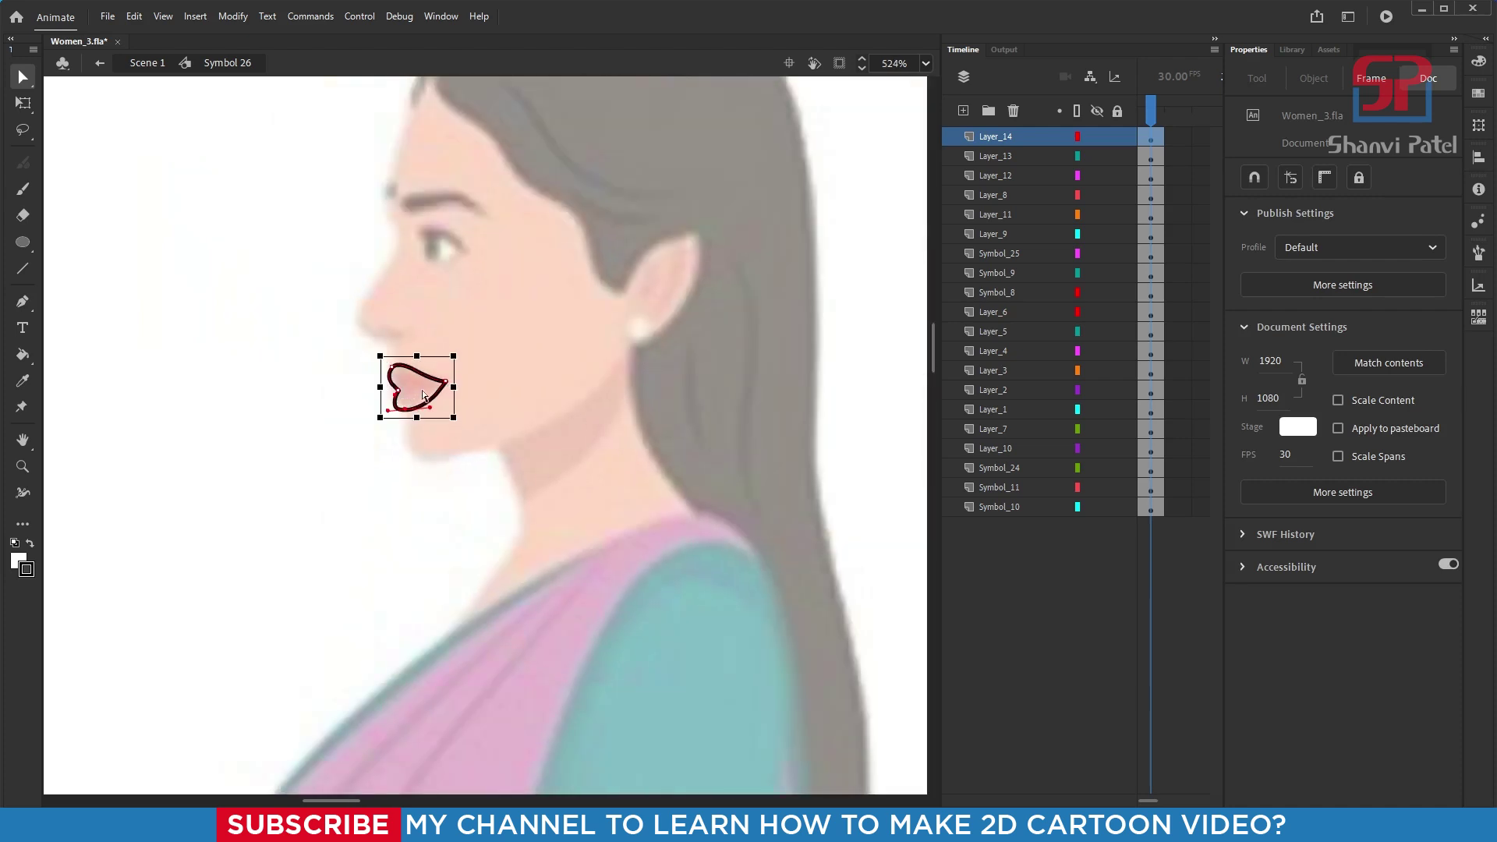
- Draw a slightly curved parting line with the Pen tool from the front notch of the lips past the mouth corner
scroll(423, 396, up, 3)
key(p)
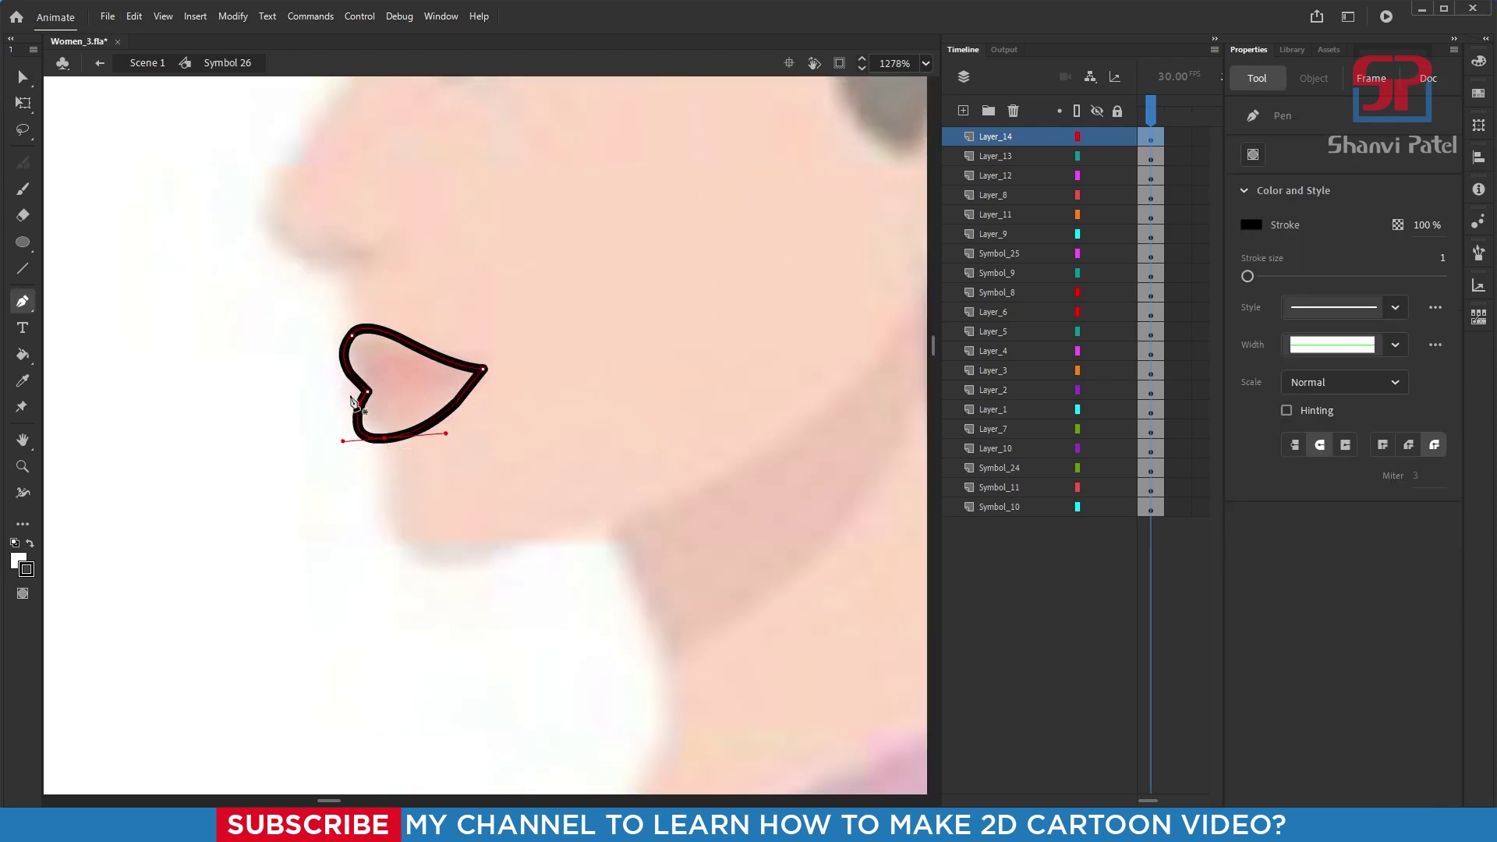
drag(496, 367, 545, 348)
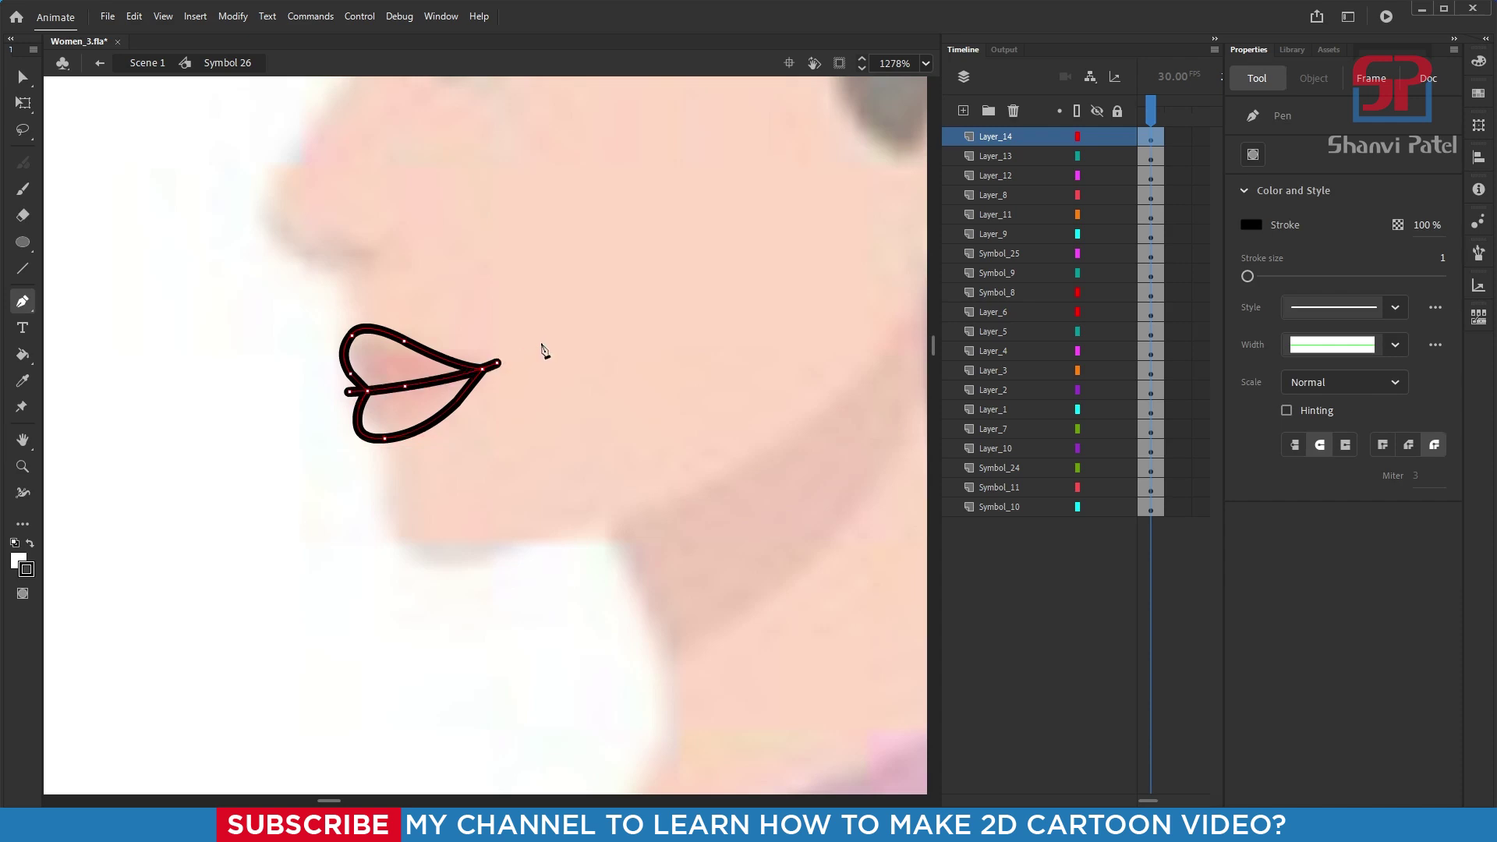
key(v)
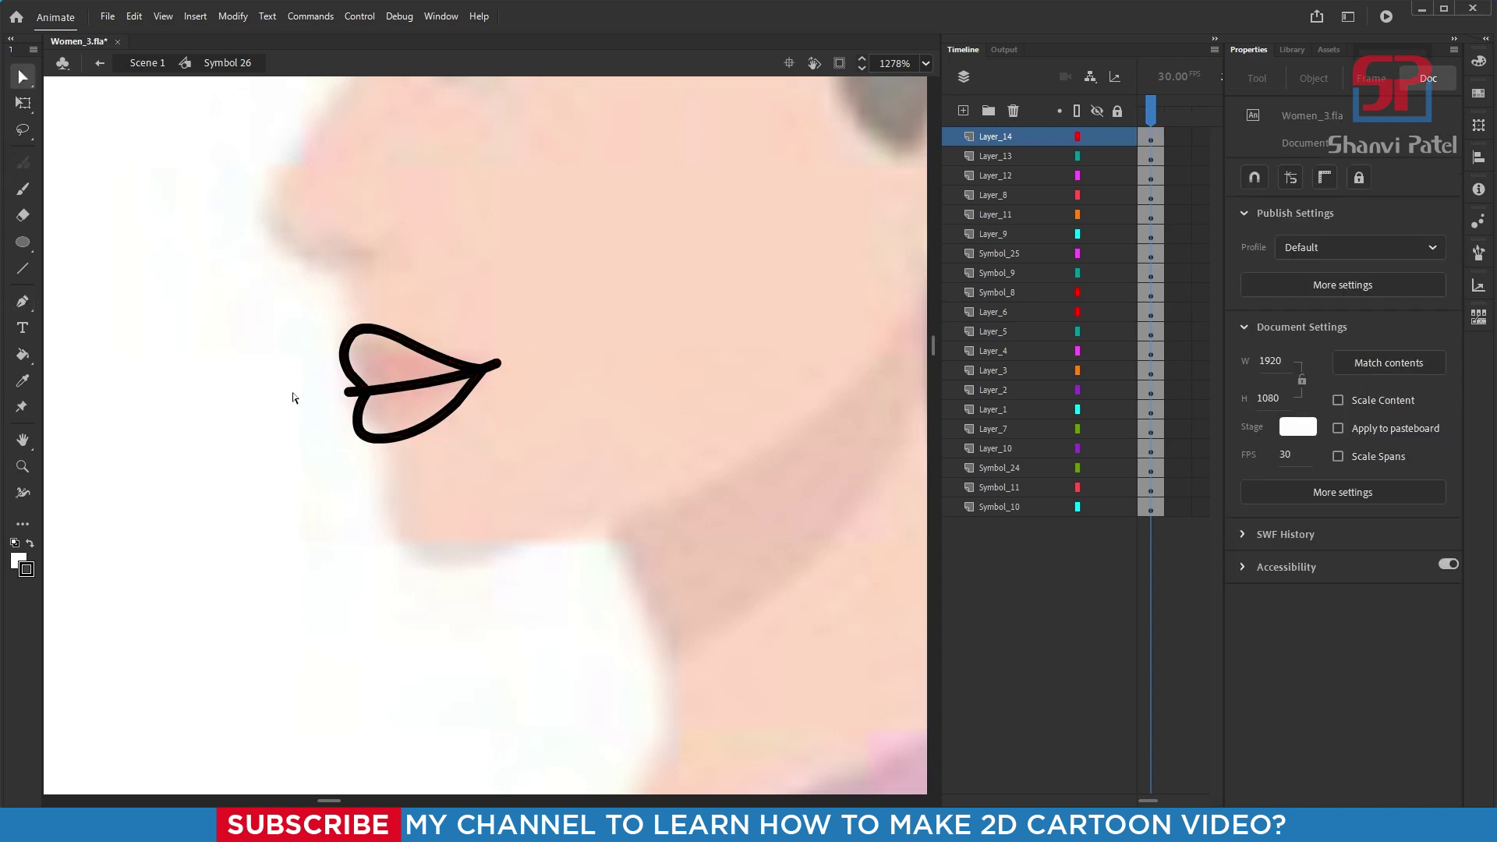
- Fill the upper and lower lip with the light skin tone sampled from the reference face
key(i)
click(545, 334)
click(375, 358)
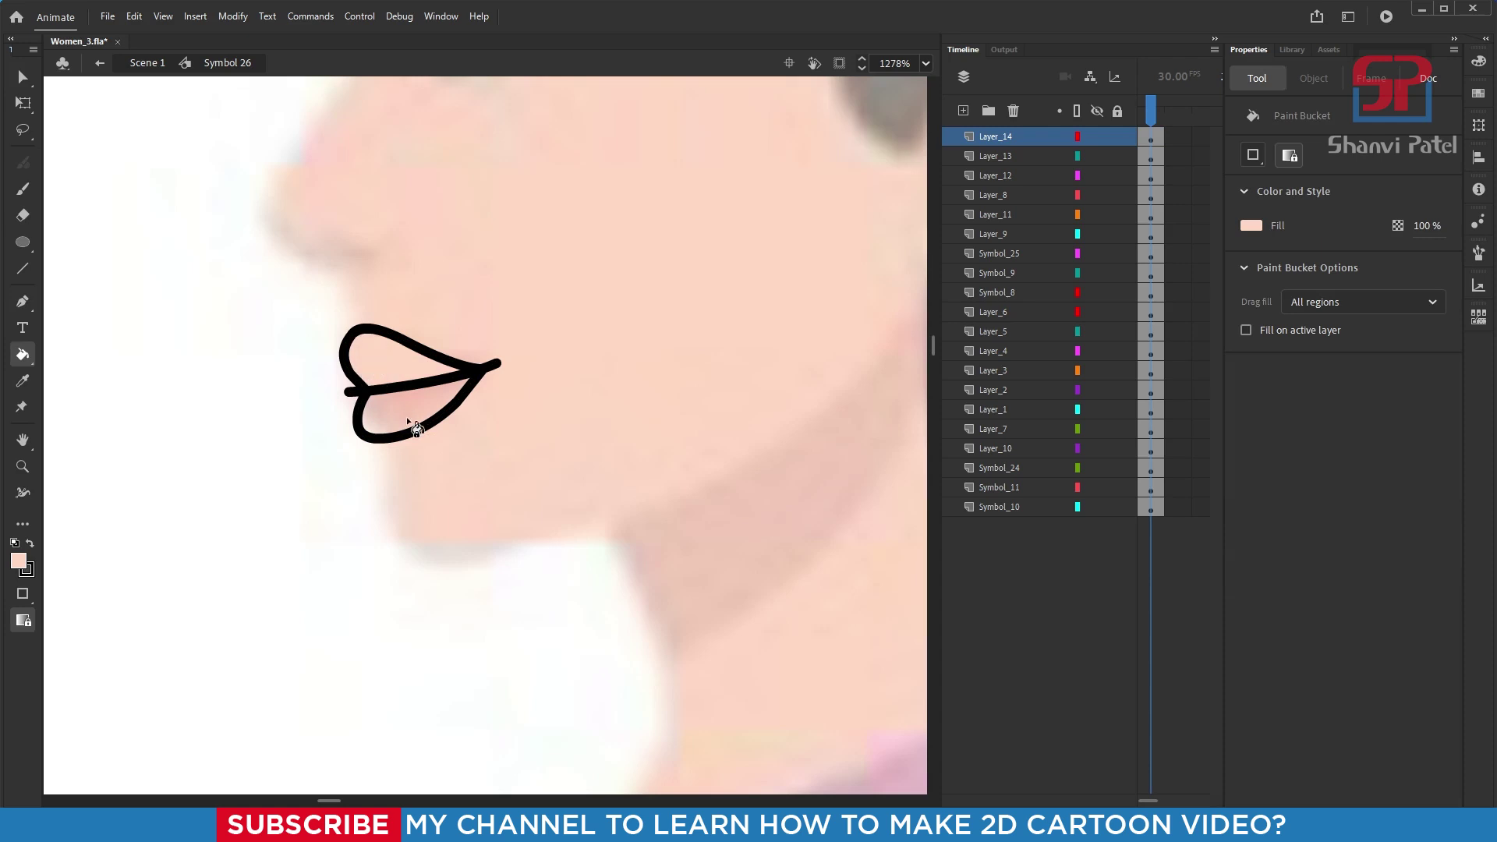
click(414, 427)
- Delete the ends of the parting line that stick out beyond the front notch and the mouth corner
key(q)
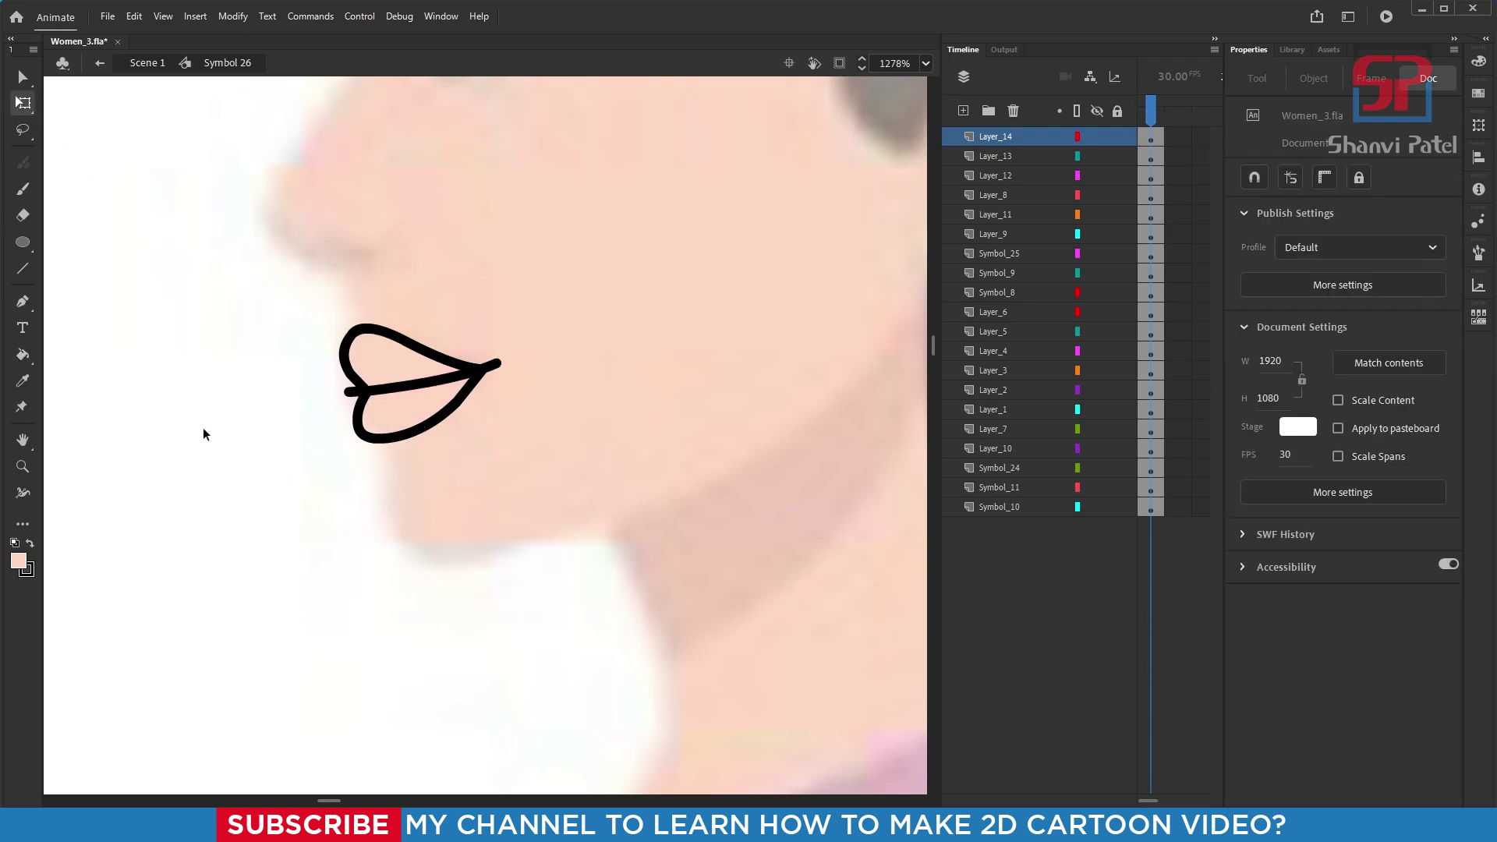
click(351, 393)
key(Delete)
click(496, 370)
click(548, 414)
- Select the whole lips drawing and move it from the reference onto the coloured side-view face, between nose and chin
drag(281, 294, 541, 518)
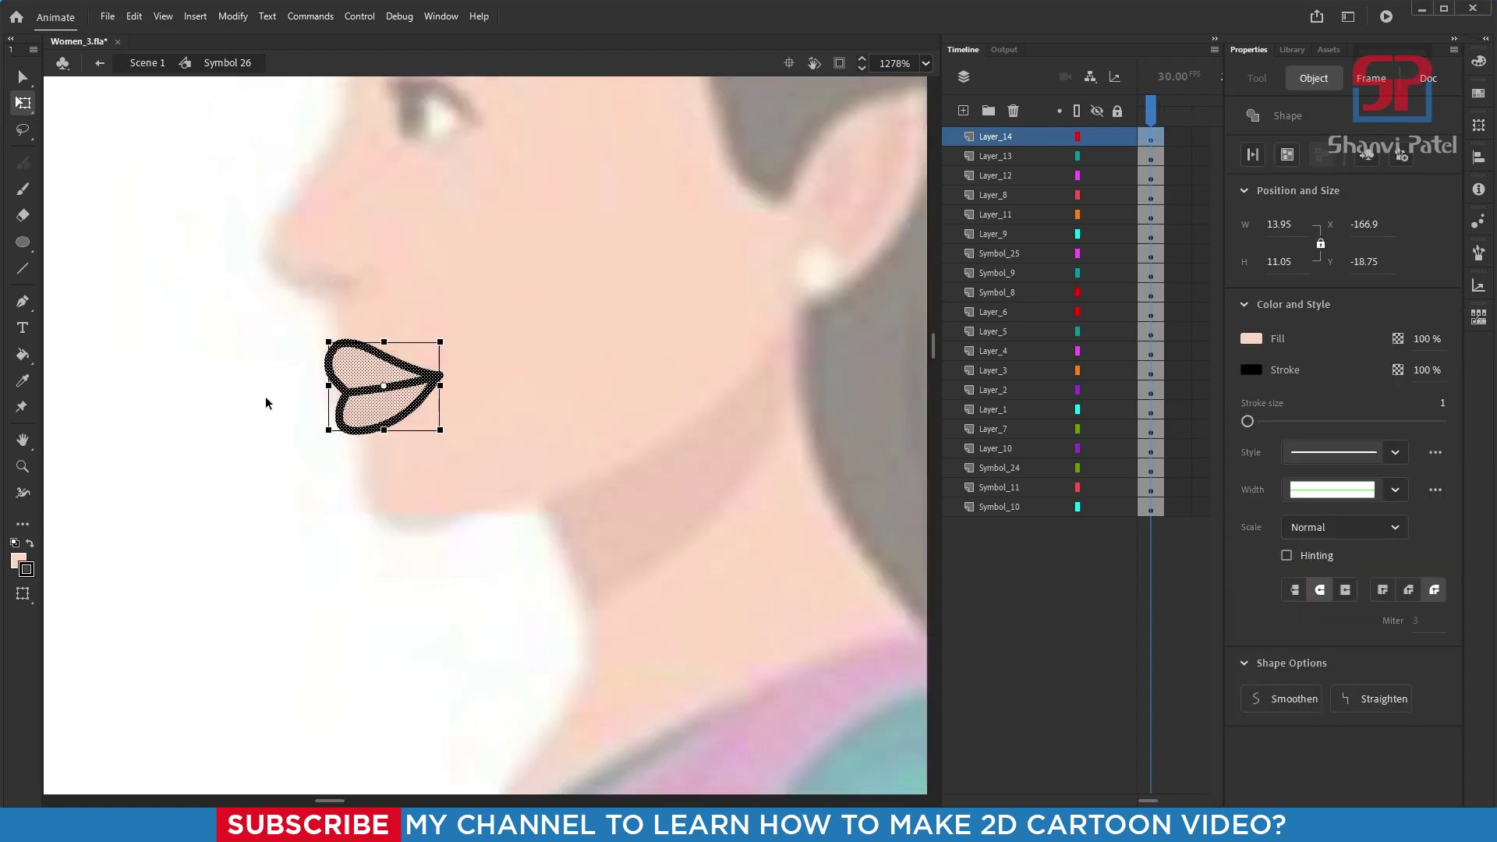
scroll(265, 402, down, 5)
scroll(377, 400, up, 2)
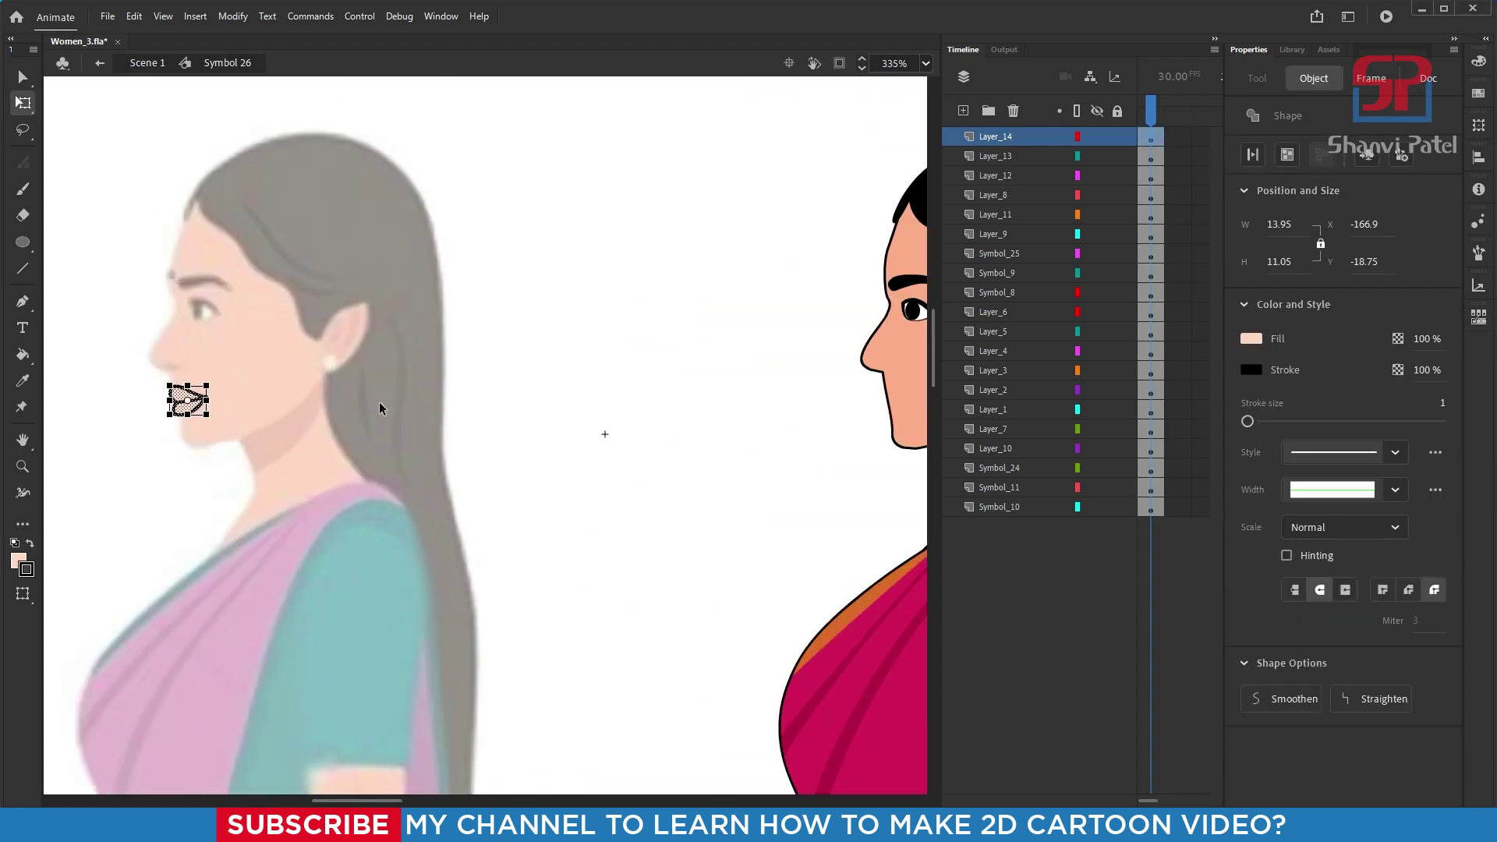
drag(195, 400, 399, 403)
scroll(516, 366, up, 4)
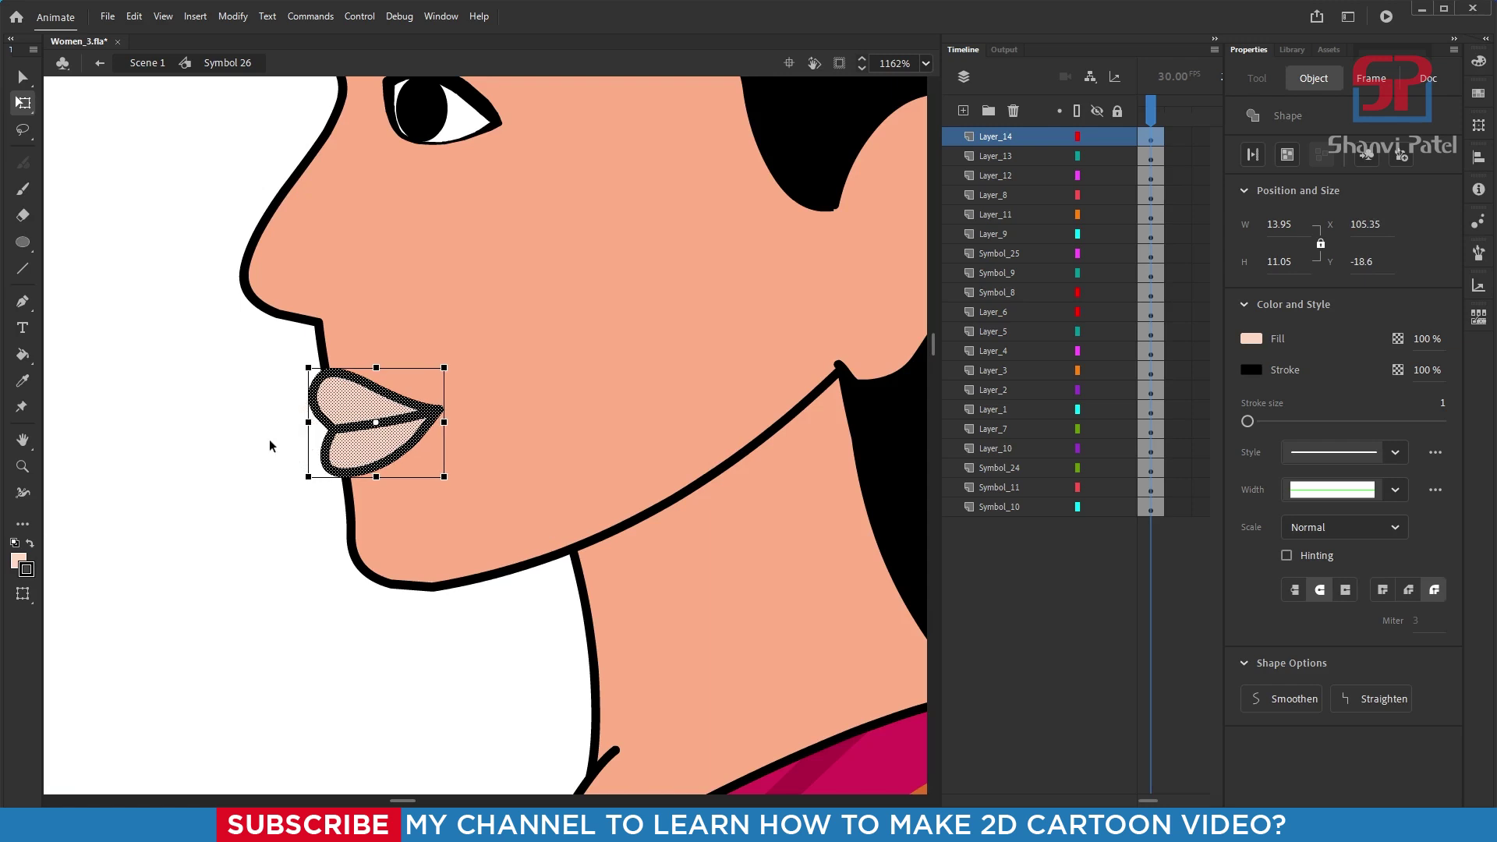
click(270, 441)
scroll(398, 429, down, 3)
scroll(658, 461, up, 2)
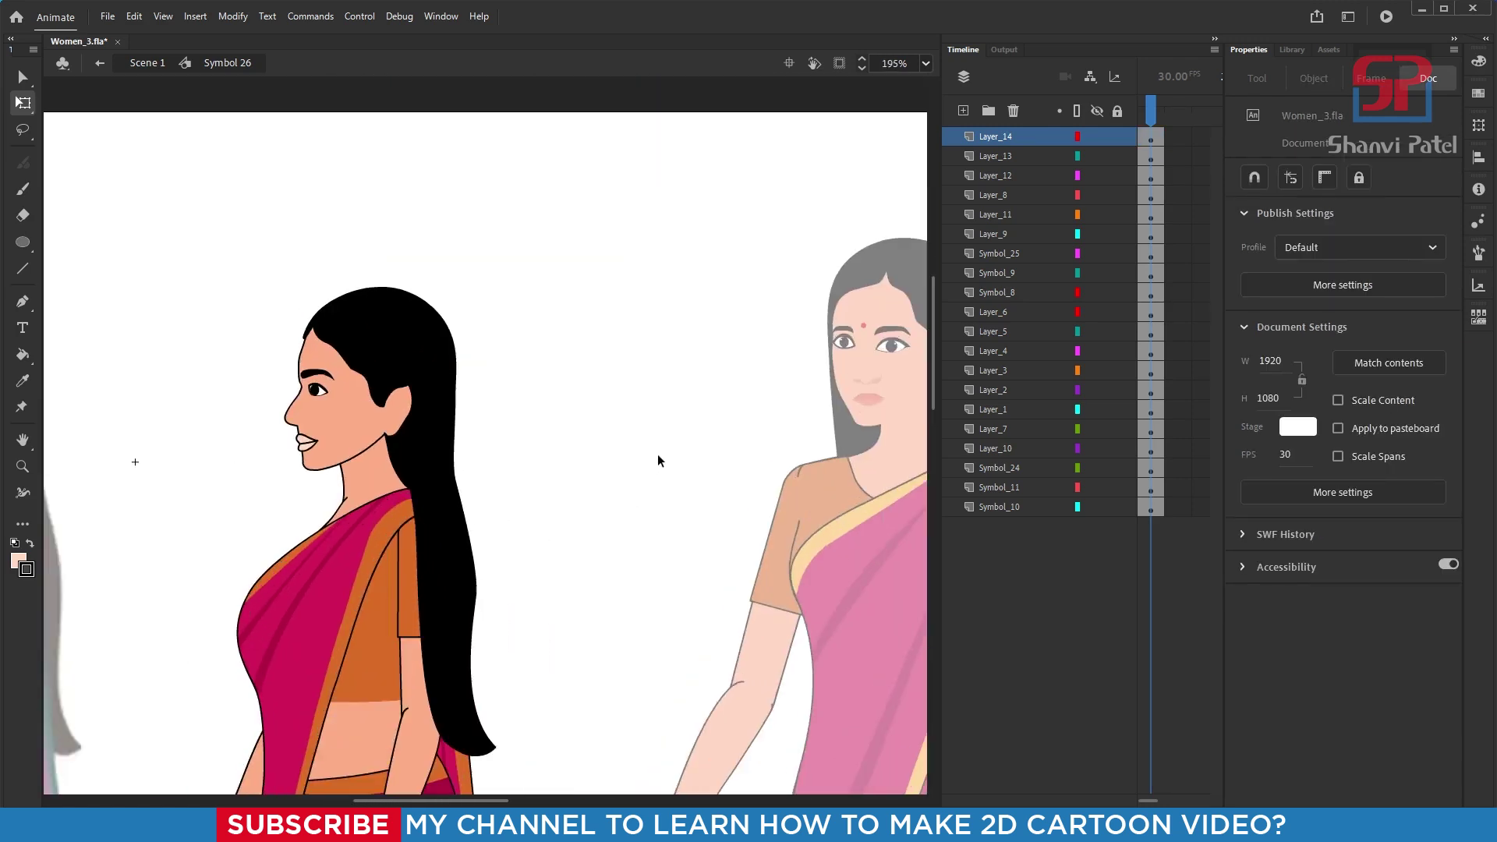
- Fill both side-view lips with the darker coral colour sampled from the front-view woman's upper lip
drag(690, 391, 597, 374)
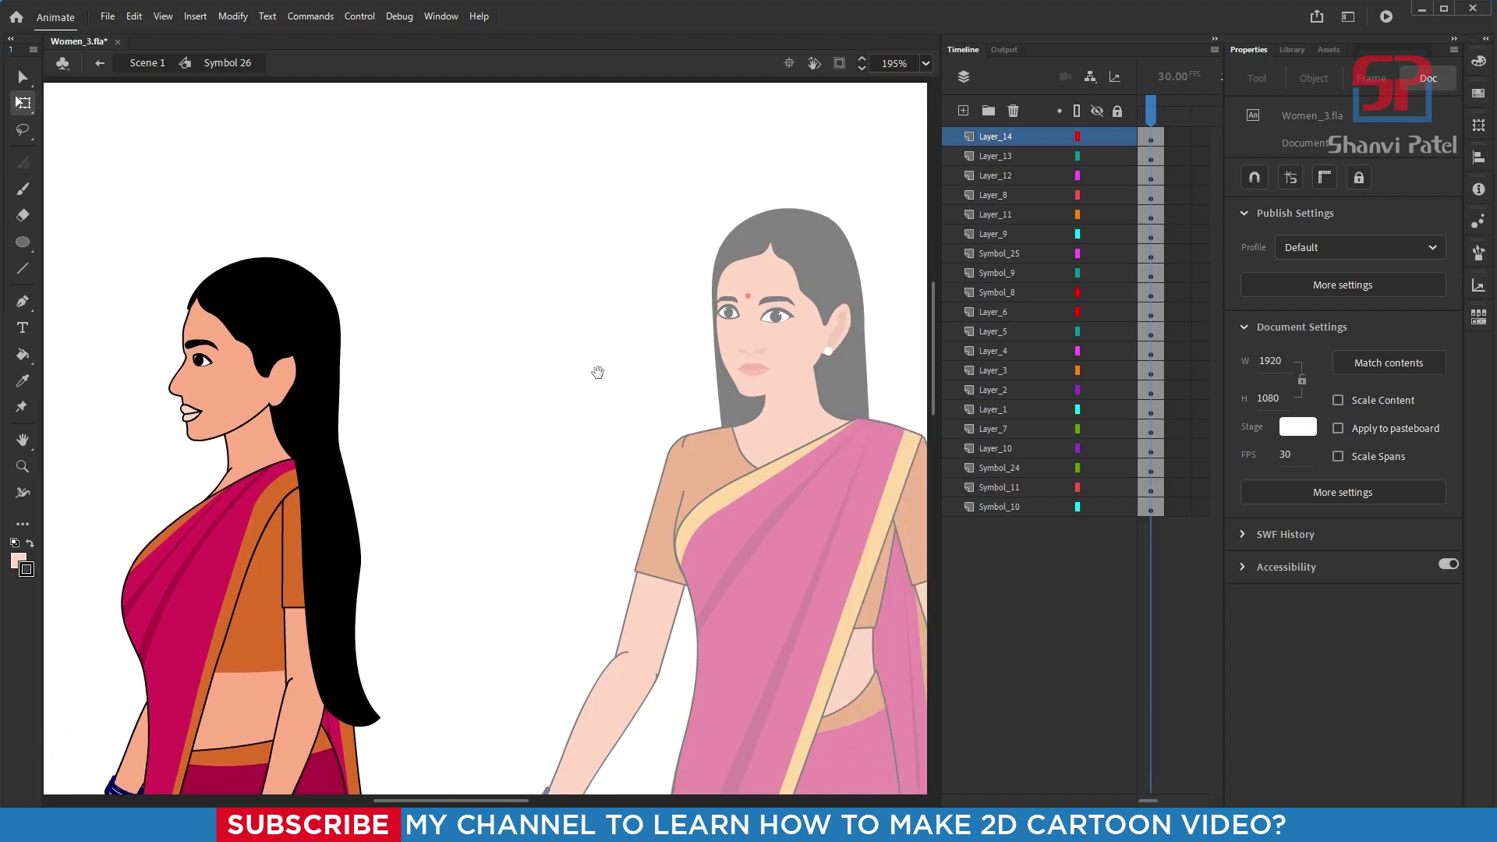
double_click(598, 374)
scroll(776, 386, up, 4)
scroll(779, 384, up, 3)
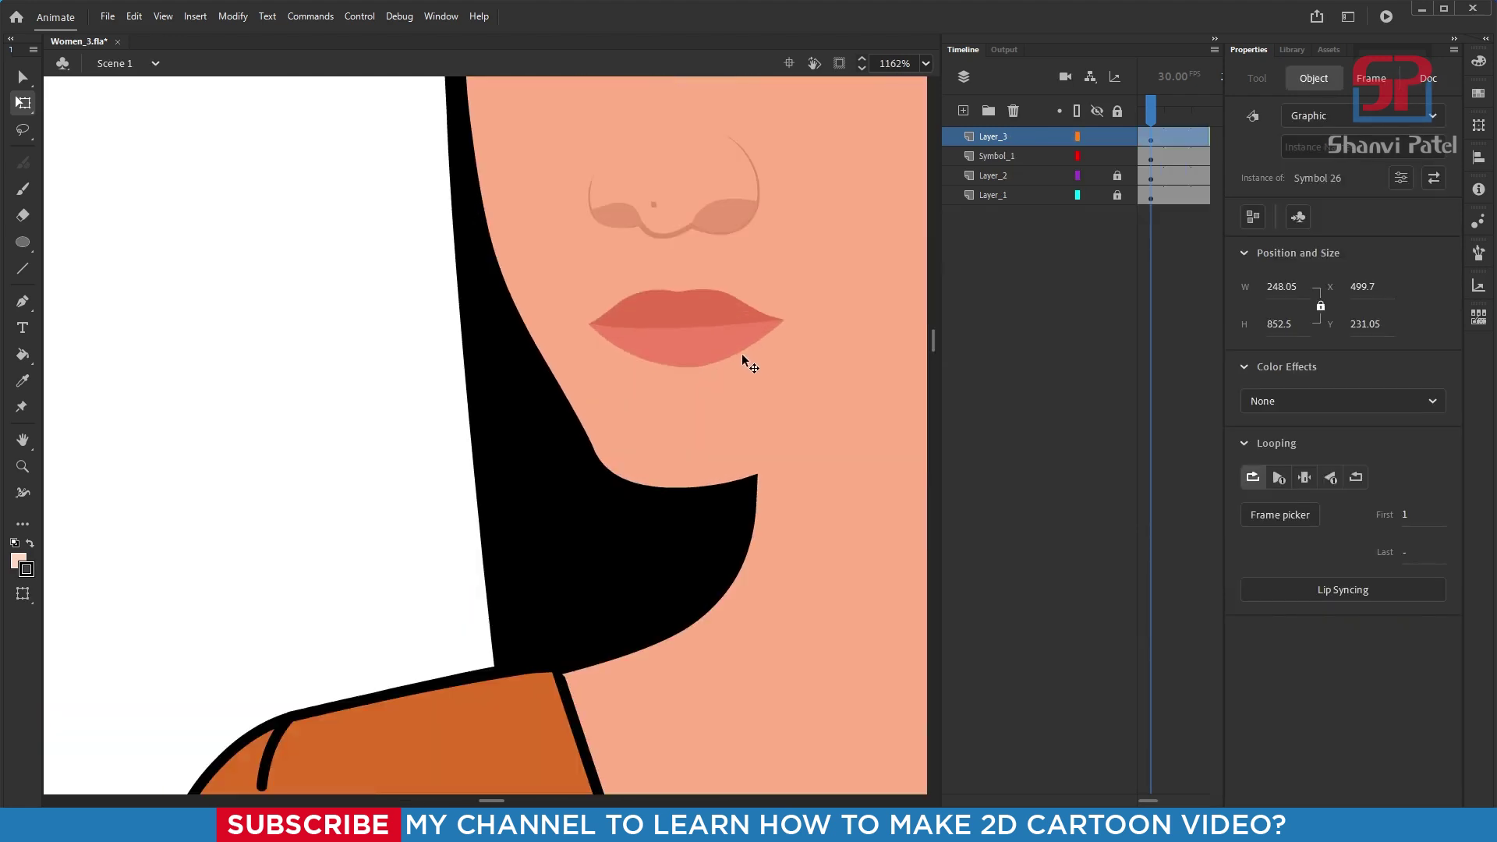
key(i)
click(705, 308)
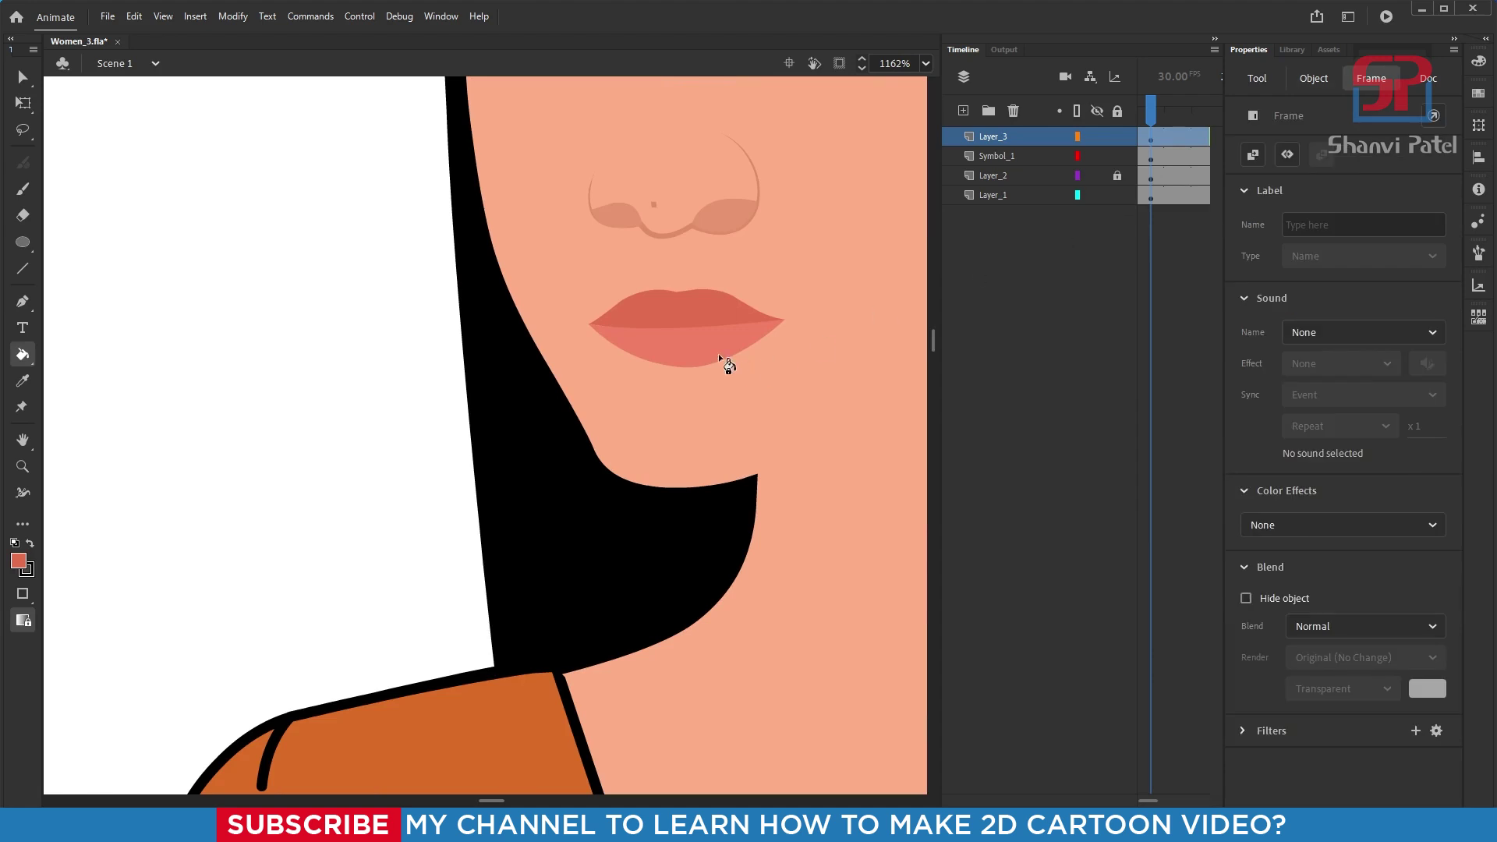
scroll(614, 418, down, 1)
scroll(614, 420, down, 11)
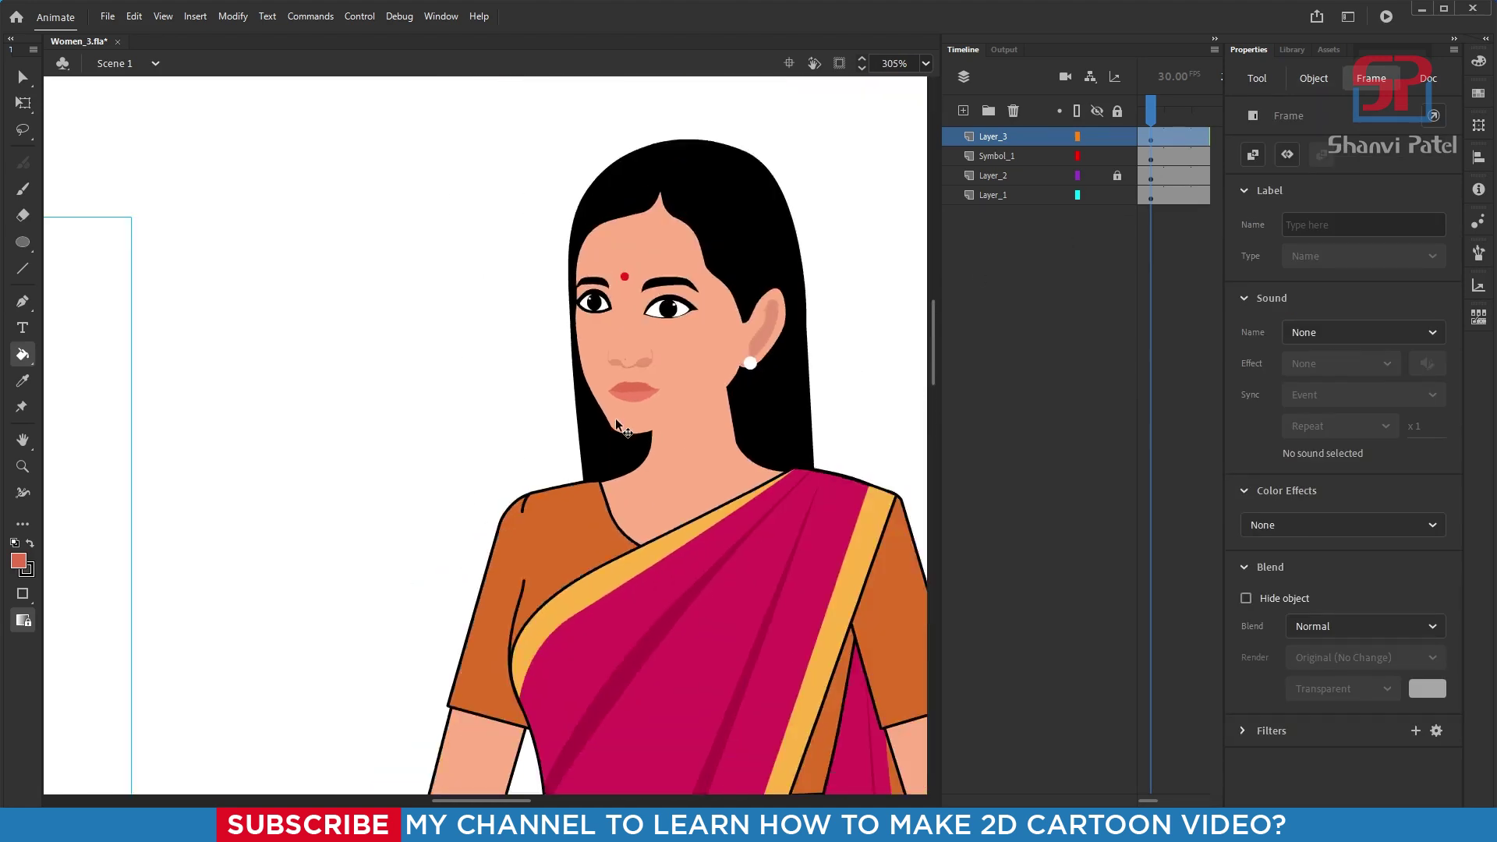
scroll(375, 435, up, 9)
double_click(446, 425)
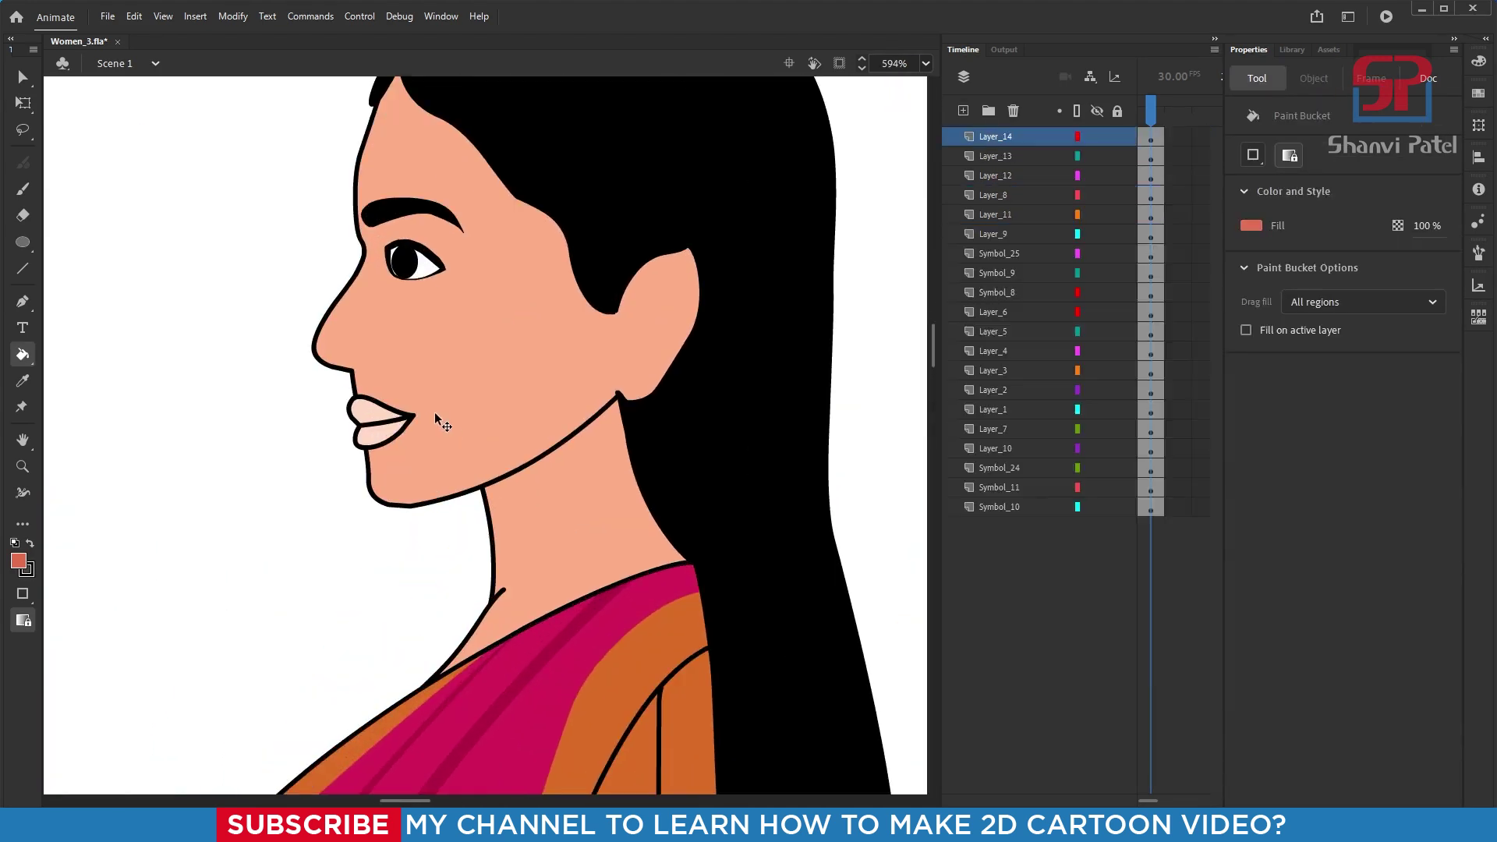
click(377, 411)
click(380, 439)
scroll(278, 428, down, 7)
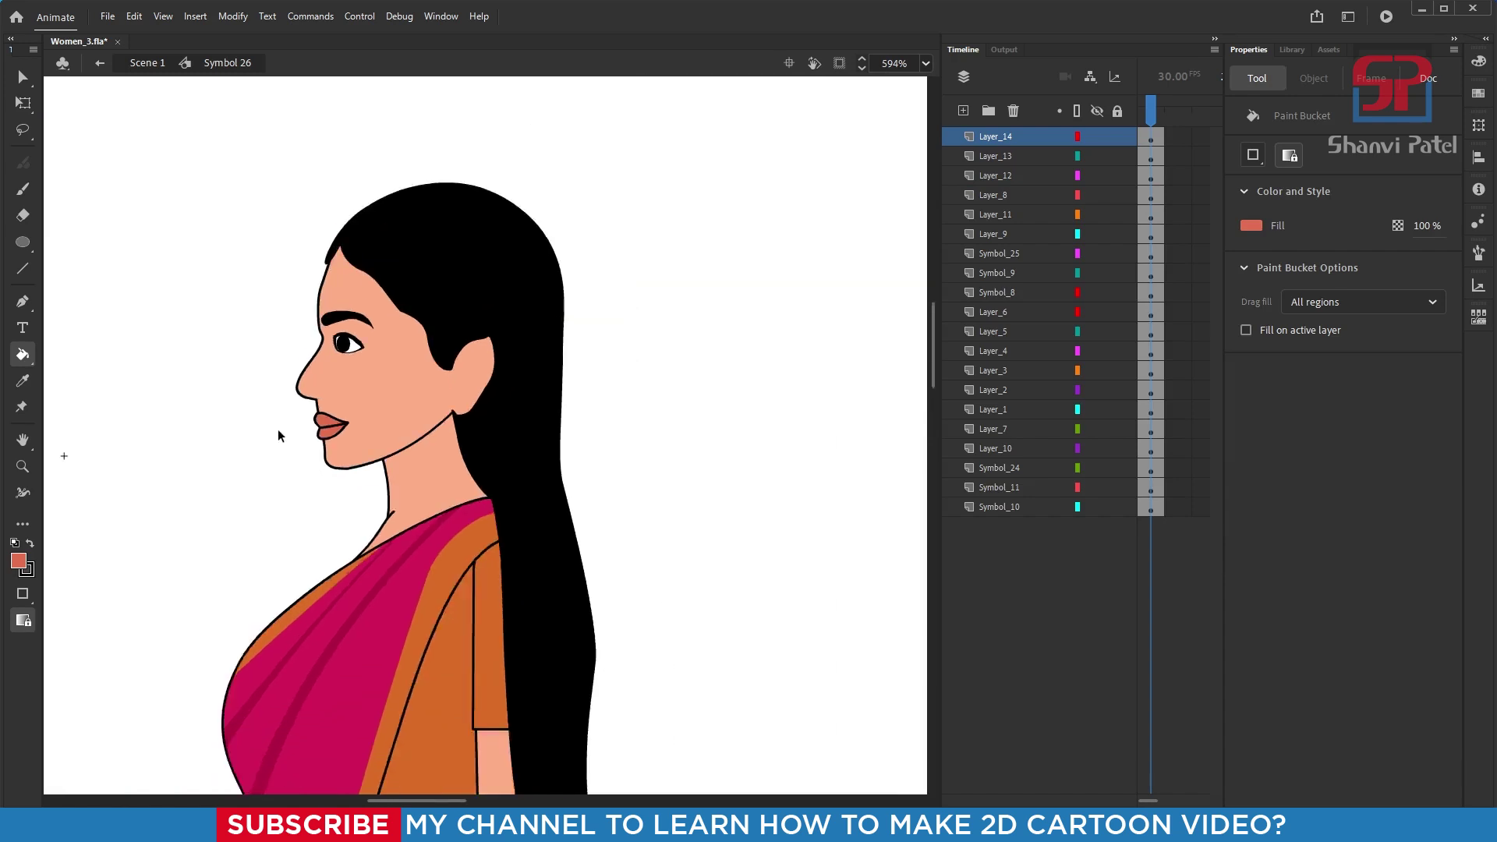
- Fill the side-view lower lip with the lighter coral colour sampled from the front-view woman's lower lip
double_click(711, 390)
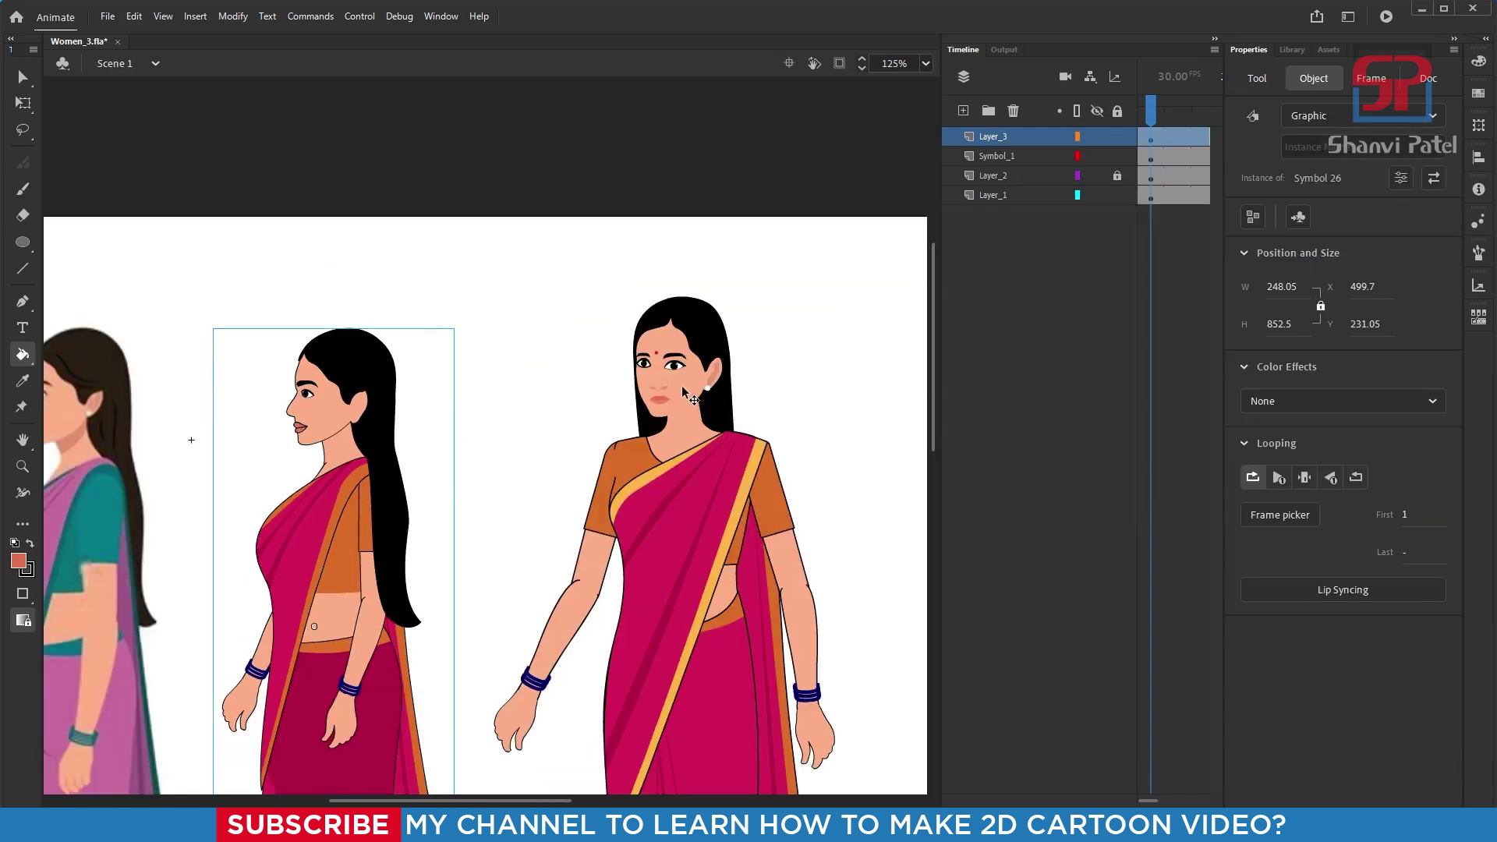
double_click(686, 399)
scroll(662, 414, up, 5)
double_click(485, 404)
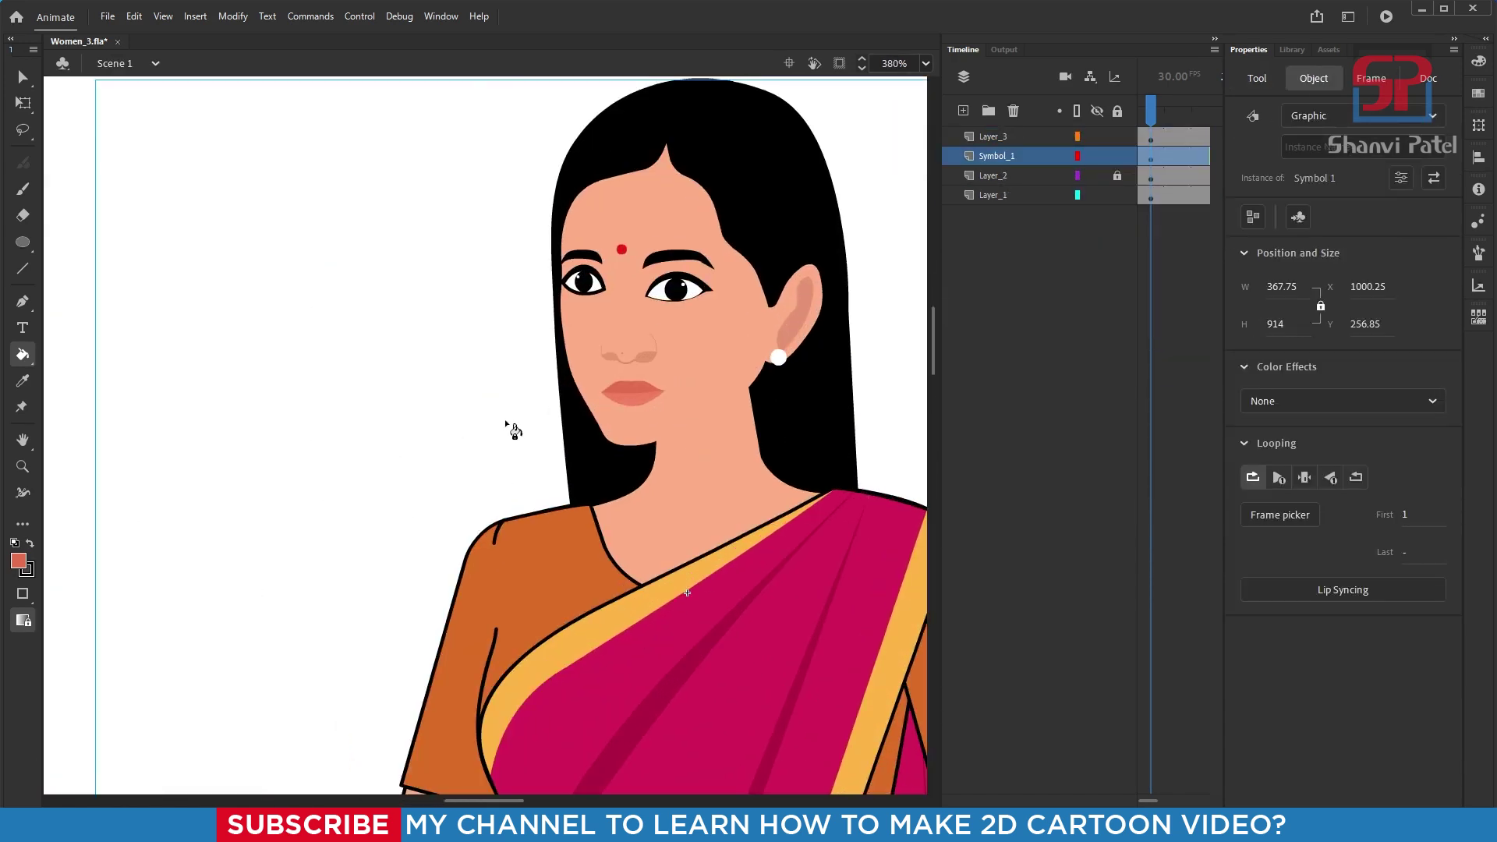
key(i)
click(645, 393)
scroll(645, 392, down, 5)
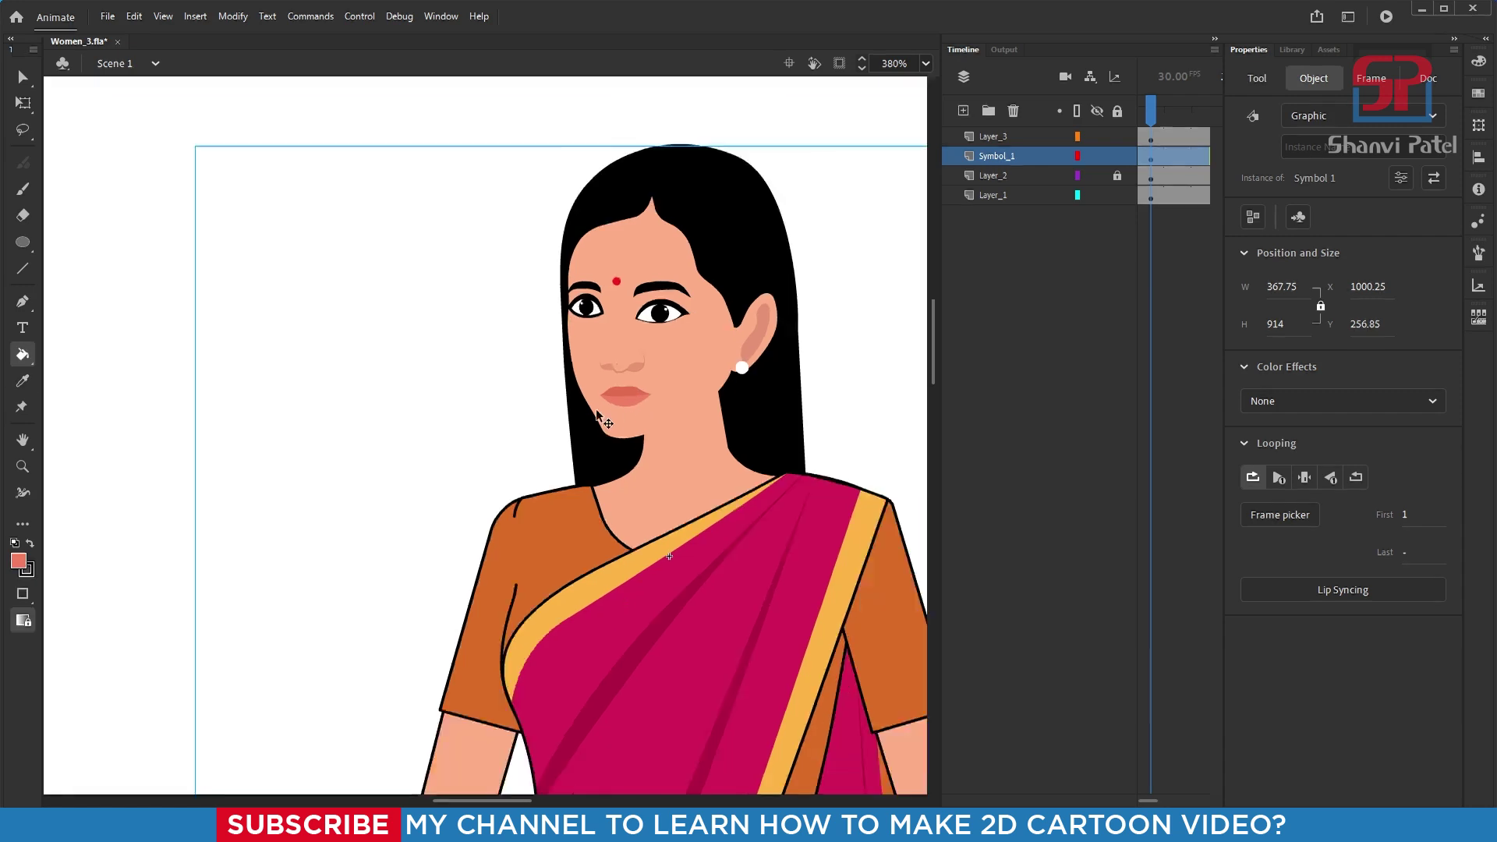
scroll(503, 409, up, 8)
double_click(491, 372)
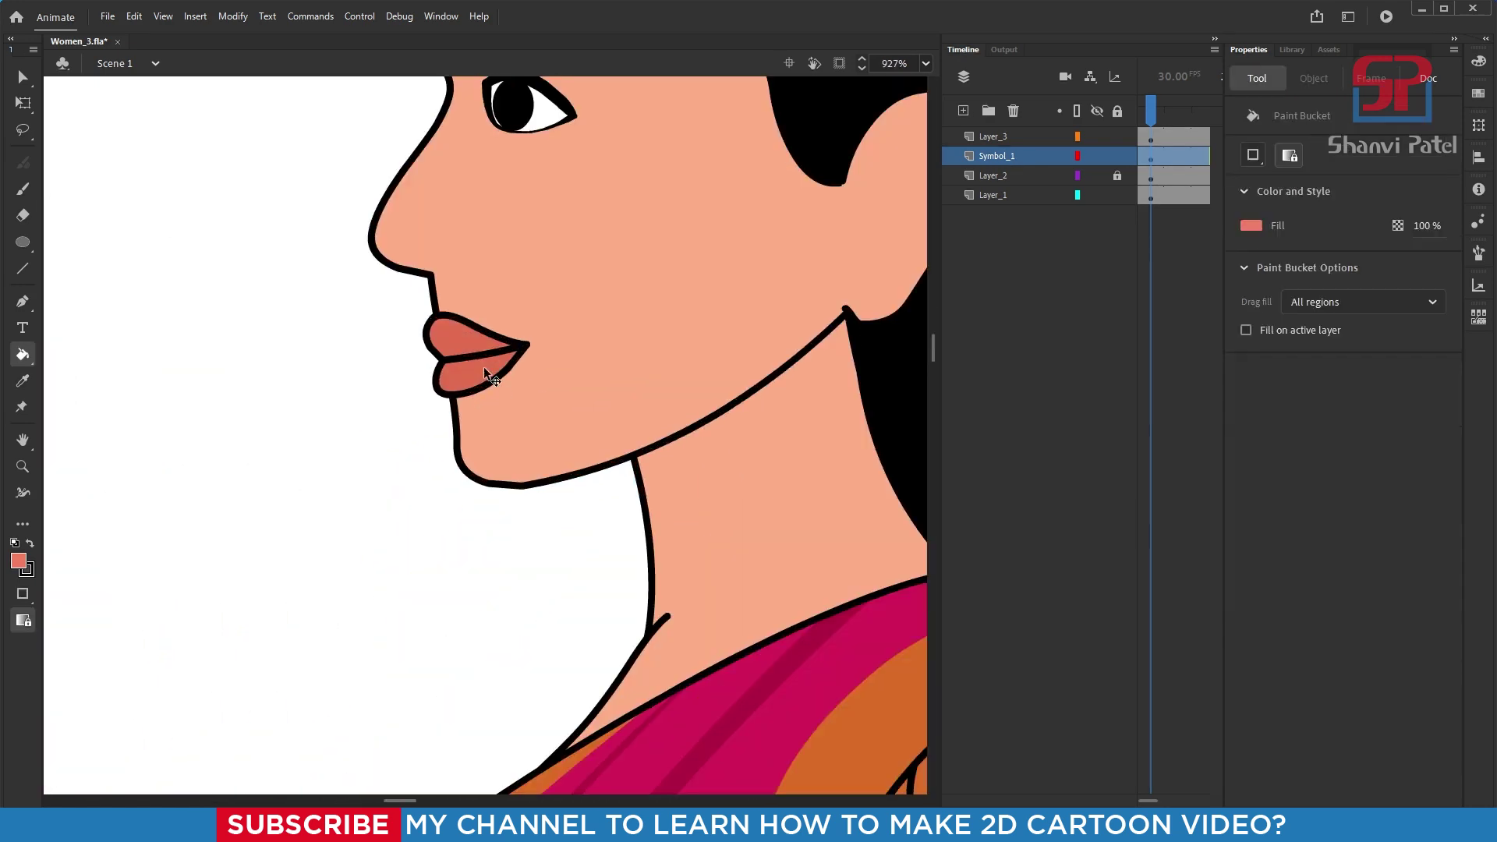
click(484, 374)
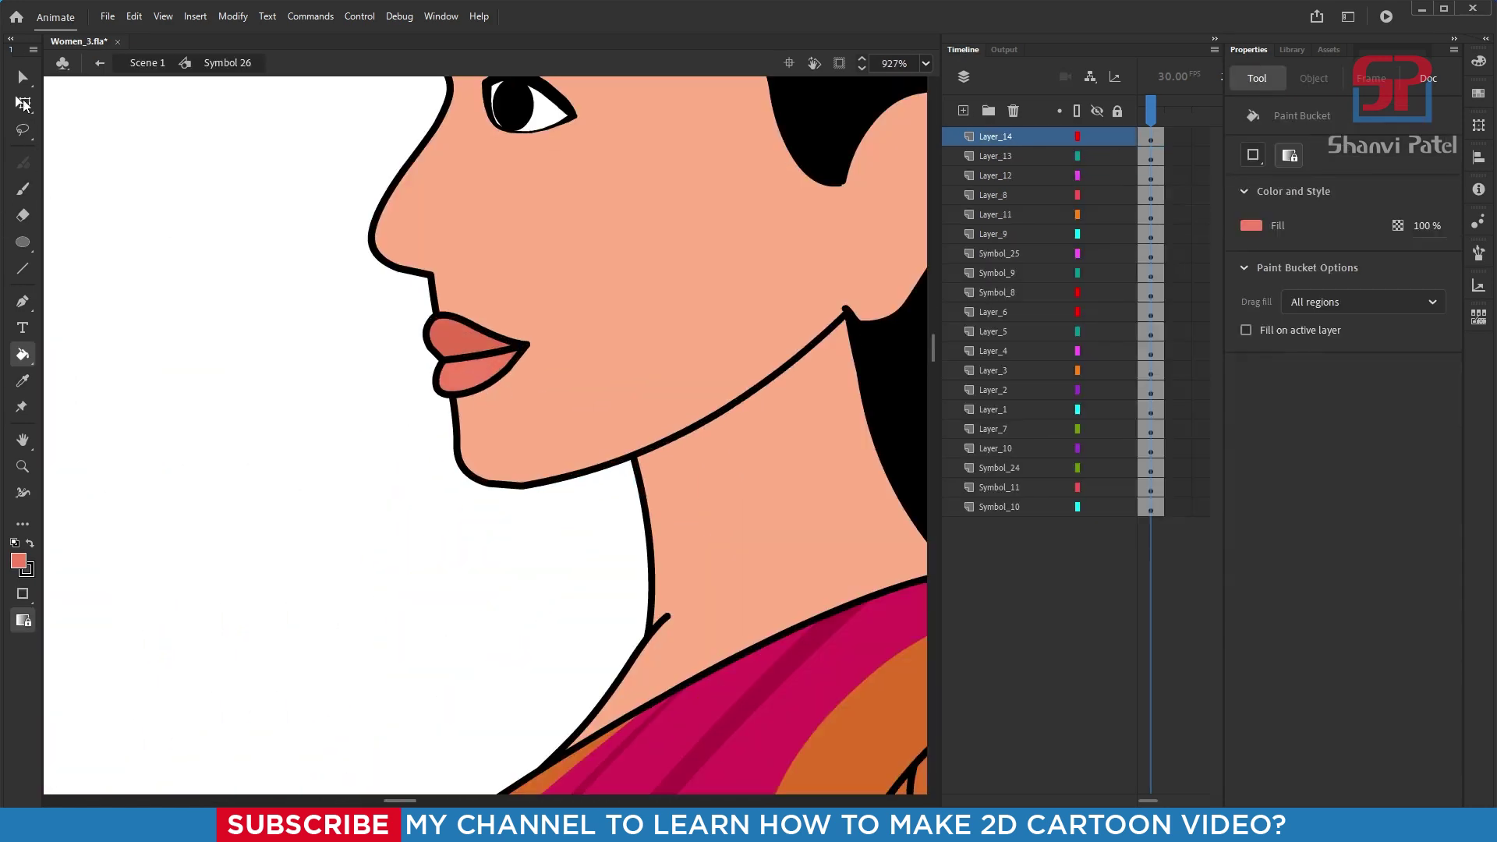
- Delete the black outline along the upper lip and the parting line between the lips
click(23, 102)
scroll(551, 361, up, 4)
click(379, 326)
click(379, 323)
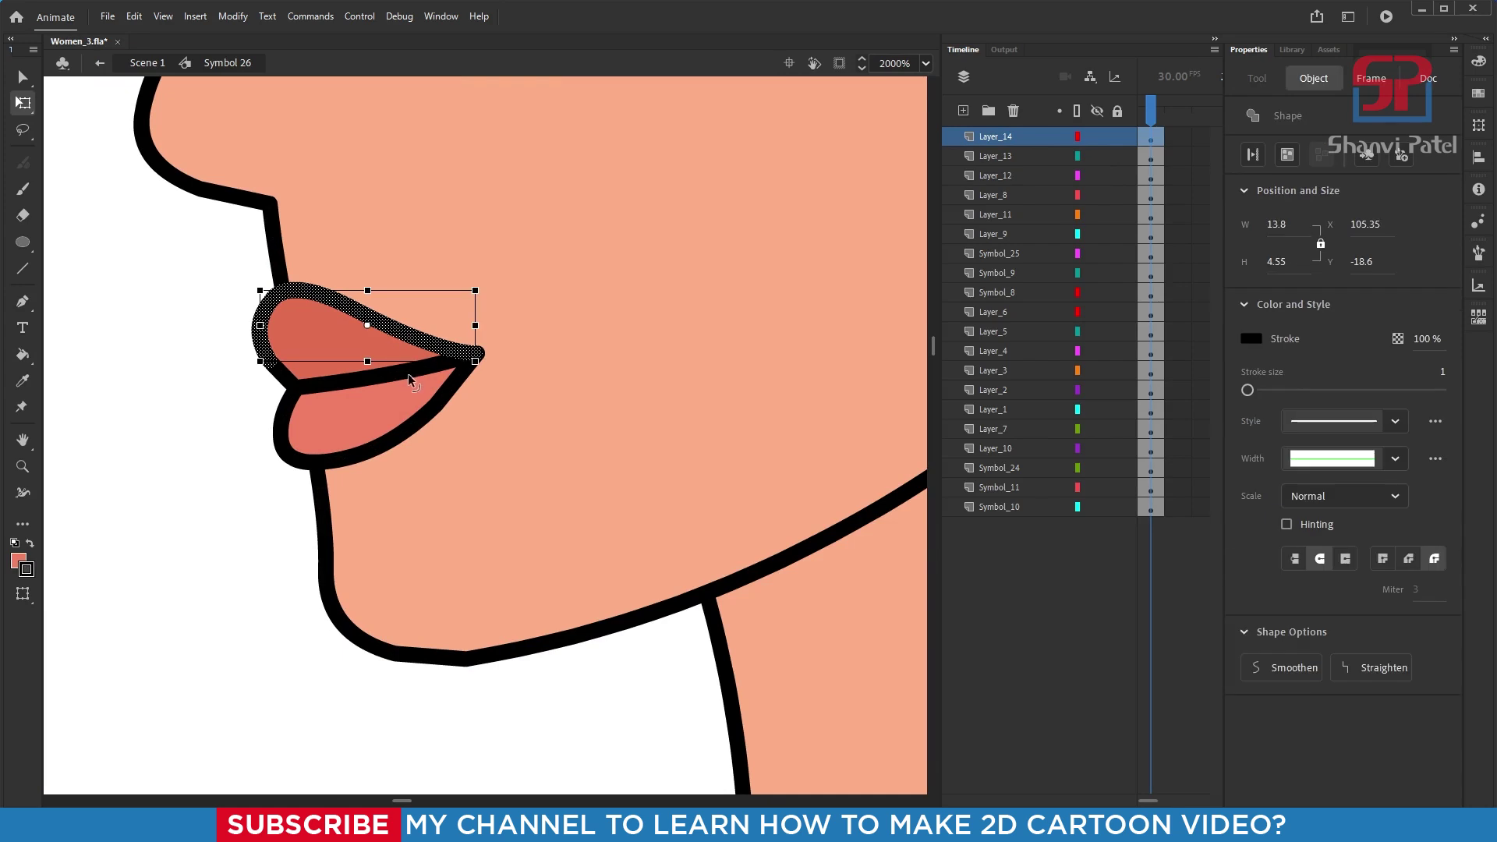
key(Delete)
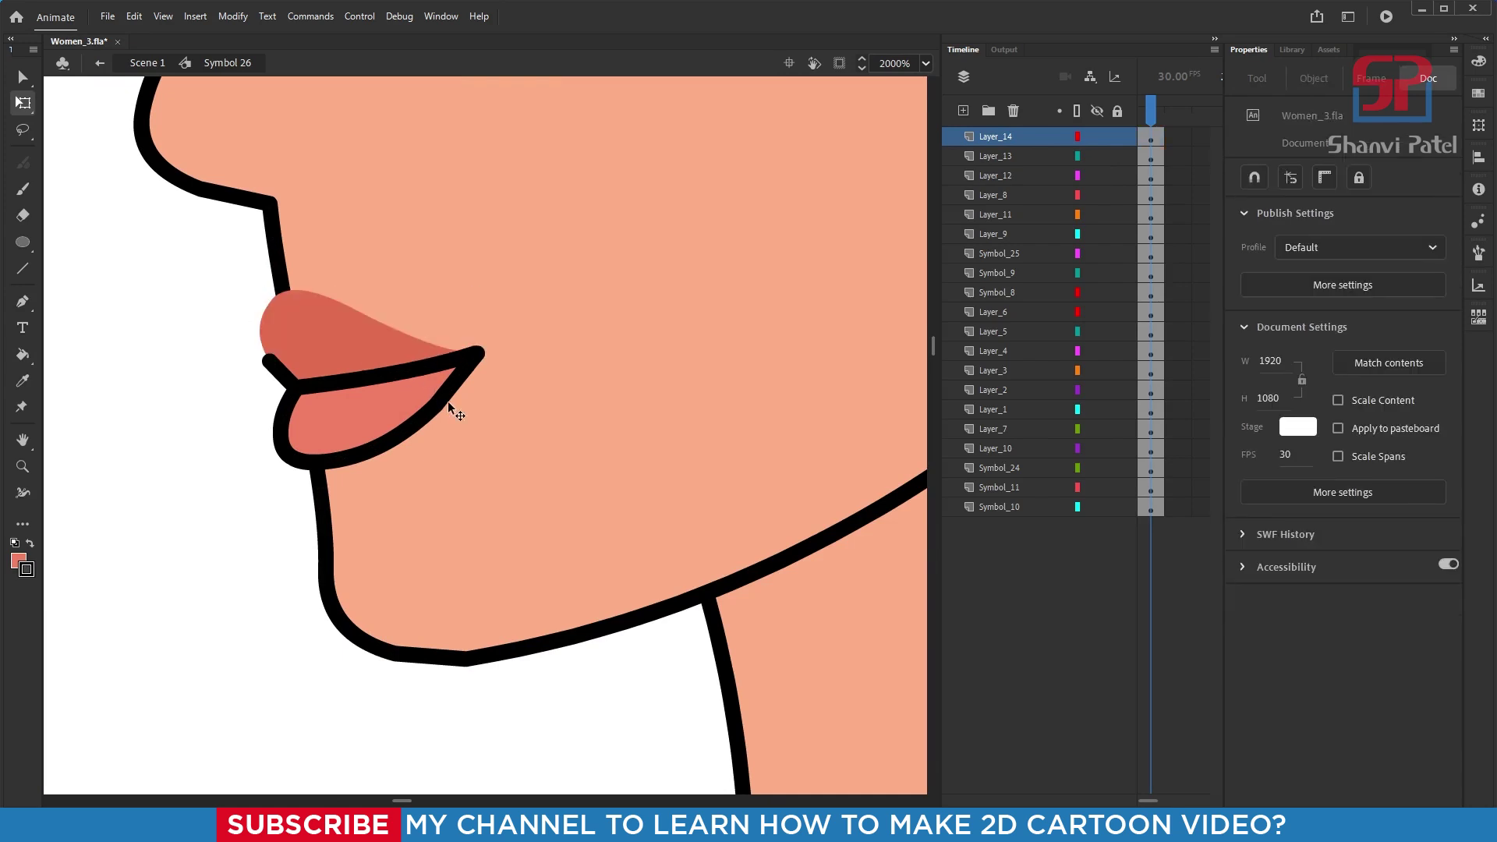
click(476, 353)
key(Delete)
click(477, 354)
key(Delete)
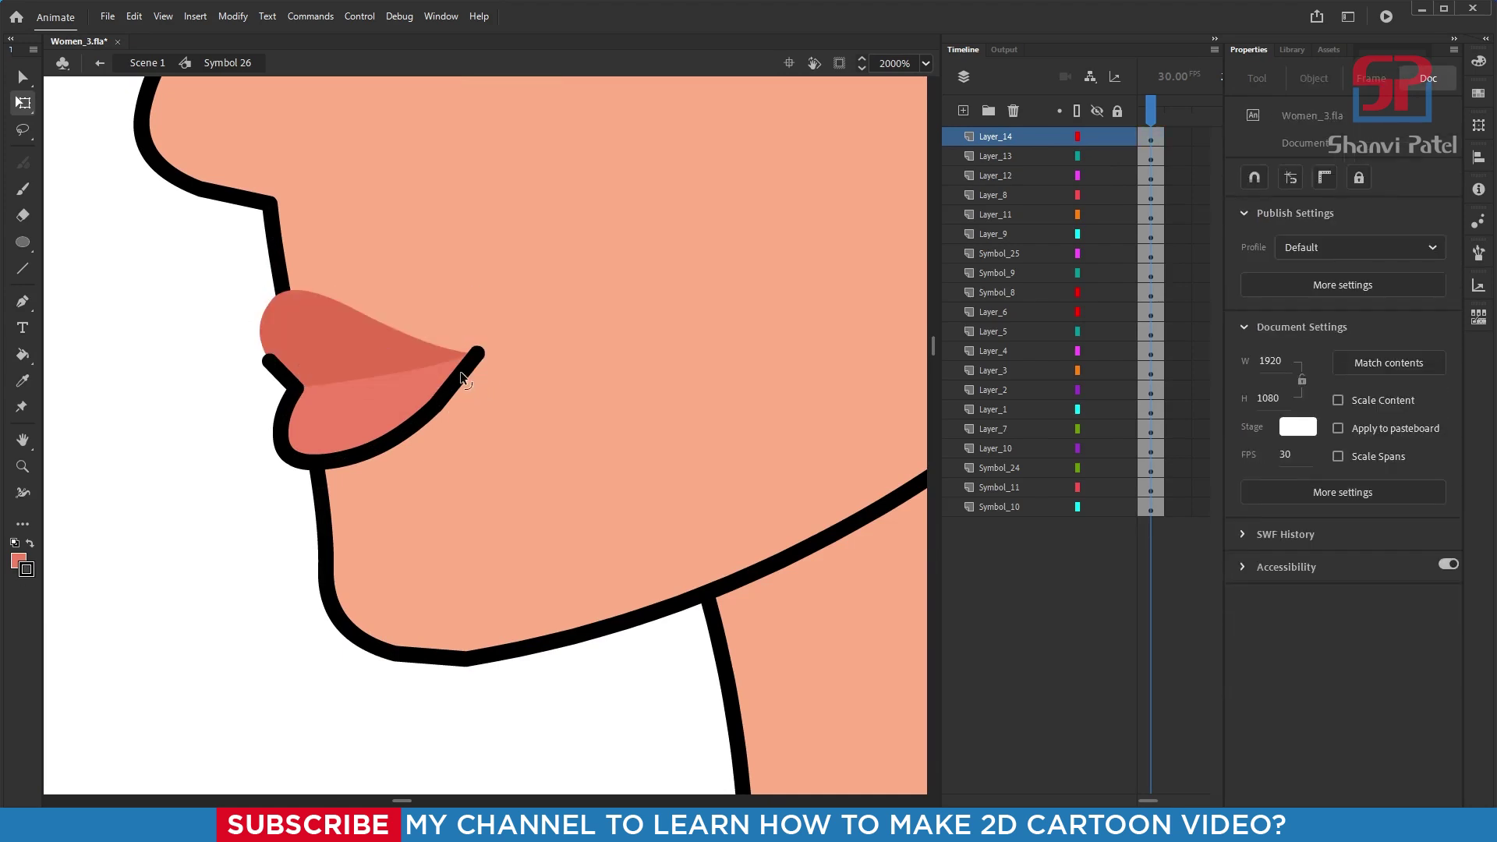
- Delete the black outline around the lower lip and the short stroke left at the front of the upper lip
click(460, 375)
key(Delete)
click(420, 419)
key(Delete)
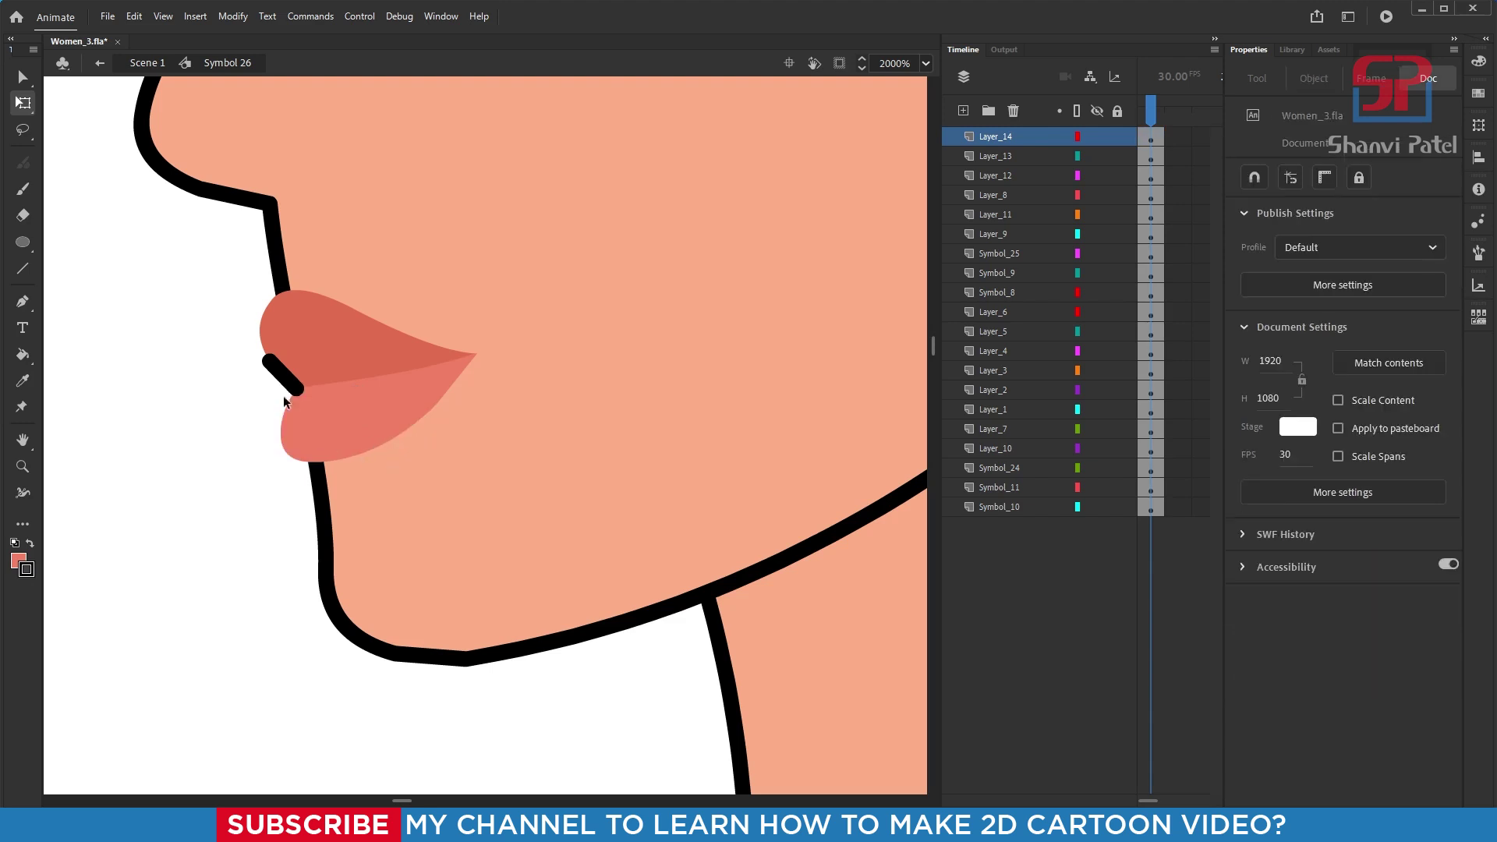
click(282, 380)
key(Delete)
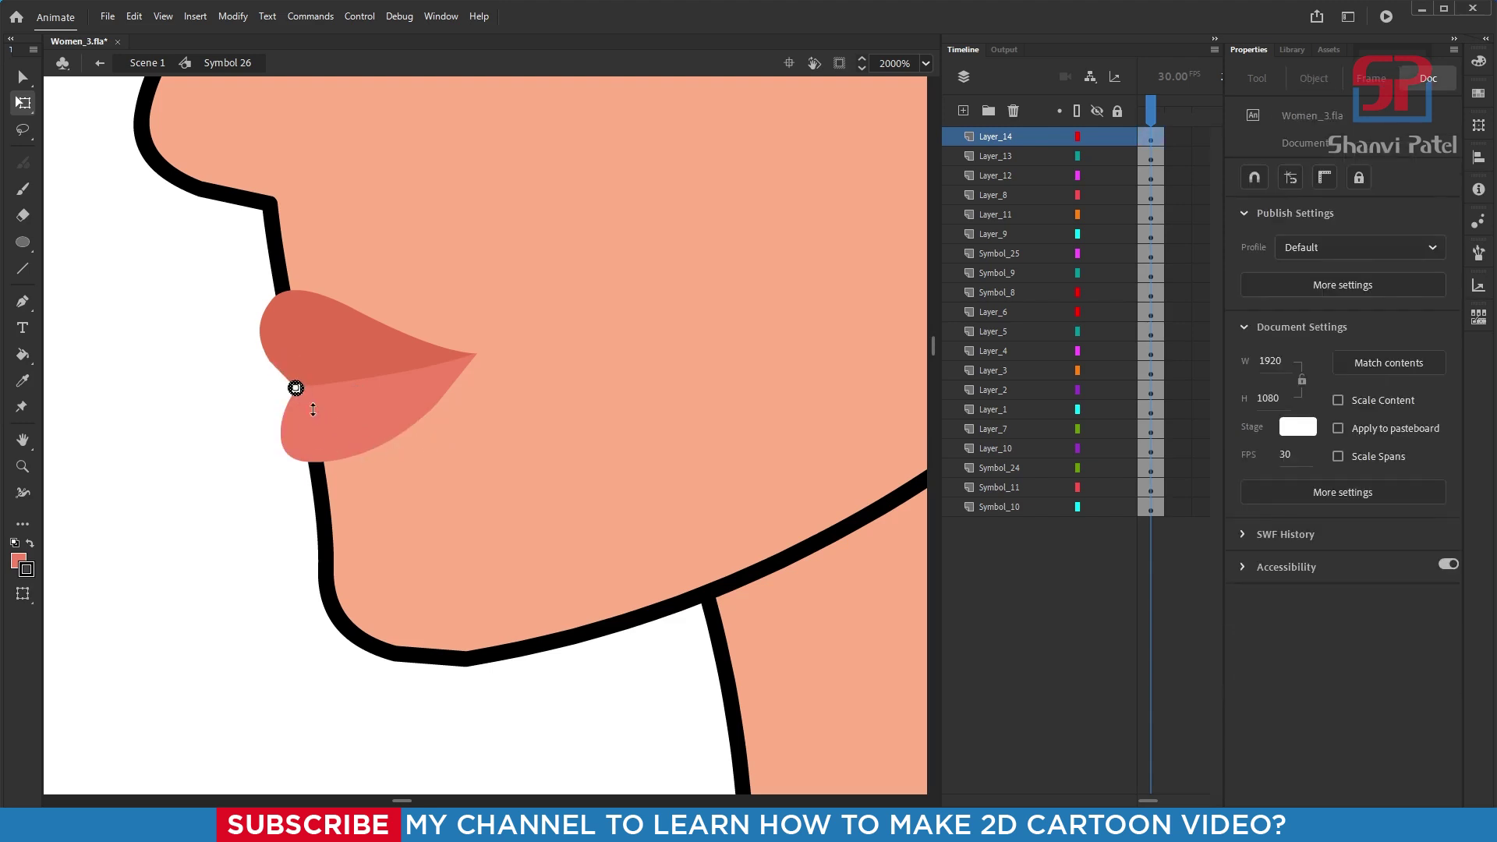
click(295, 387)
key(Delete)
- Bend the face outline just above and below the lips, and delete the leftover stroke dot at the lips' front notch
scroll(491, 419, down, 8)
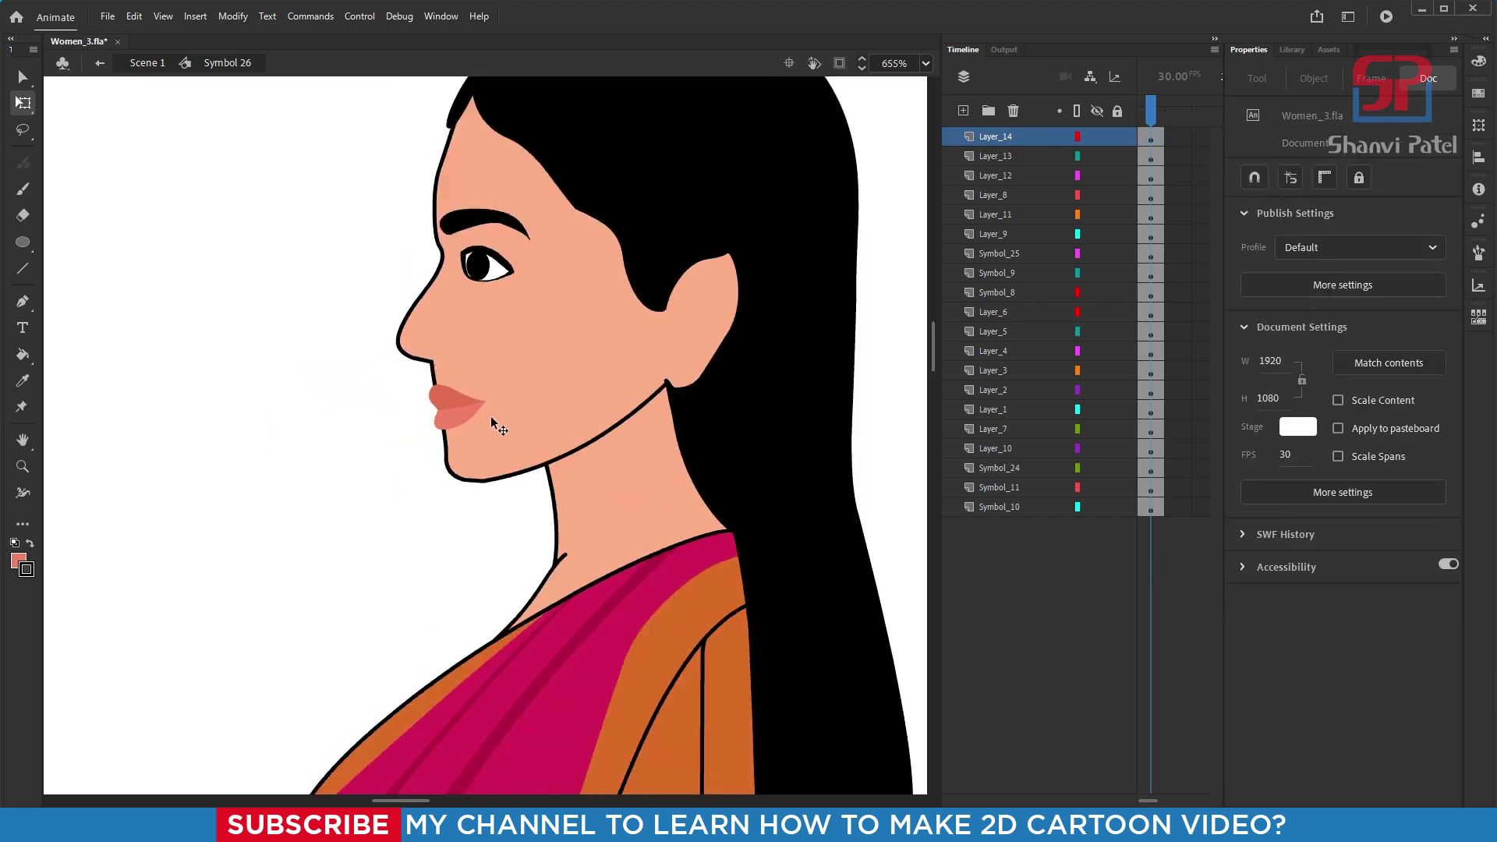
scroll(475, 421, up, 8)
key(v)
click(469, 388)
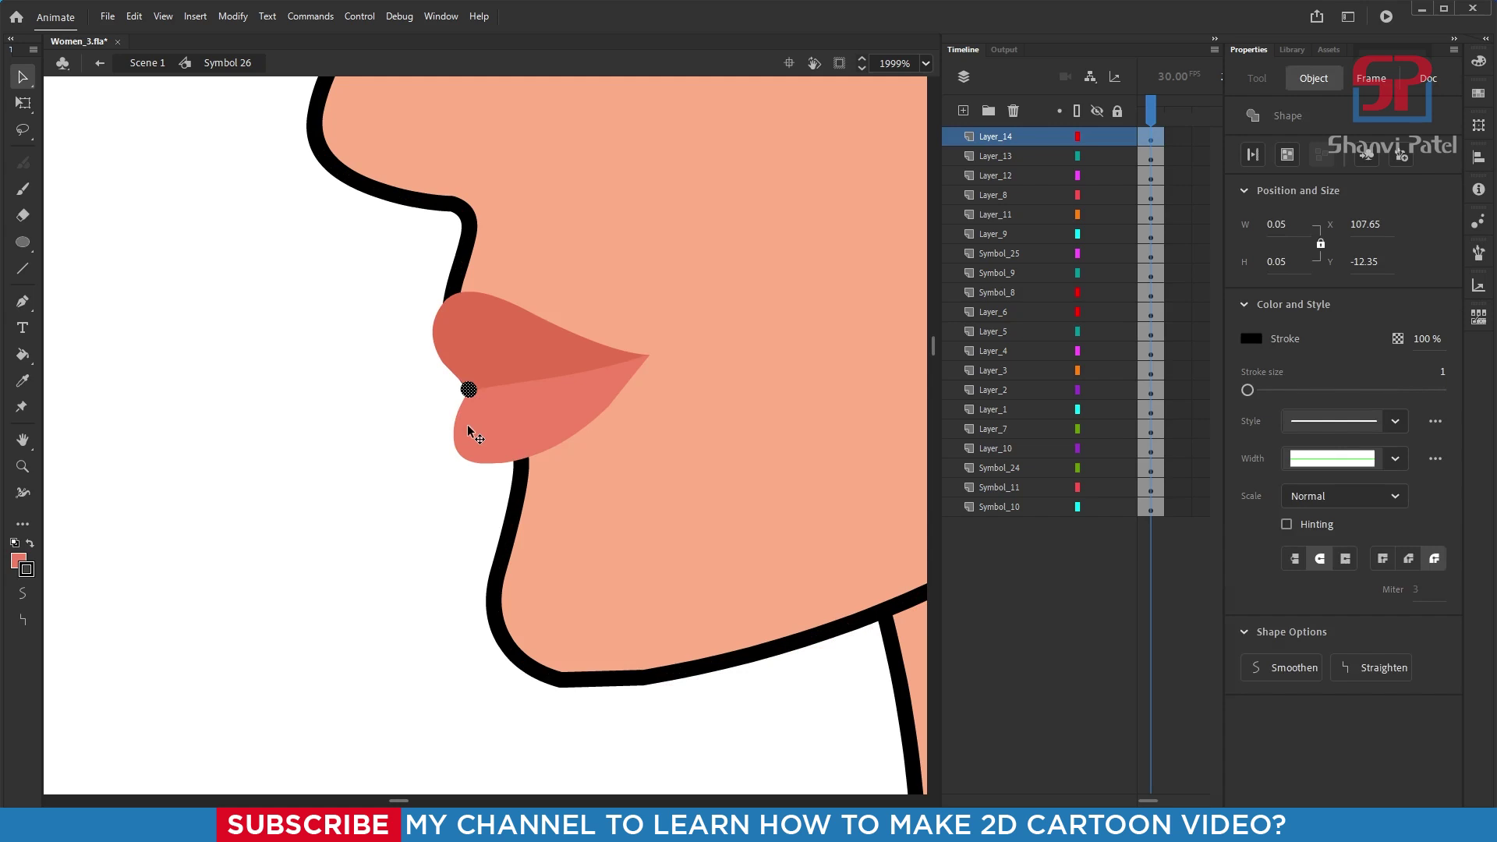
key(Delete)
scroll(395, 437, down, 4)
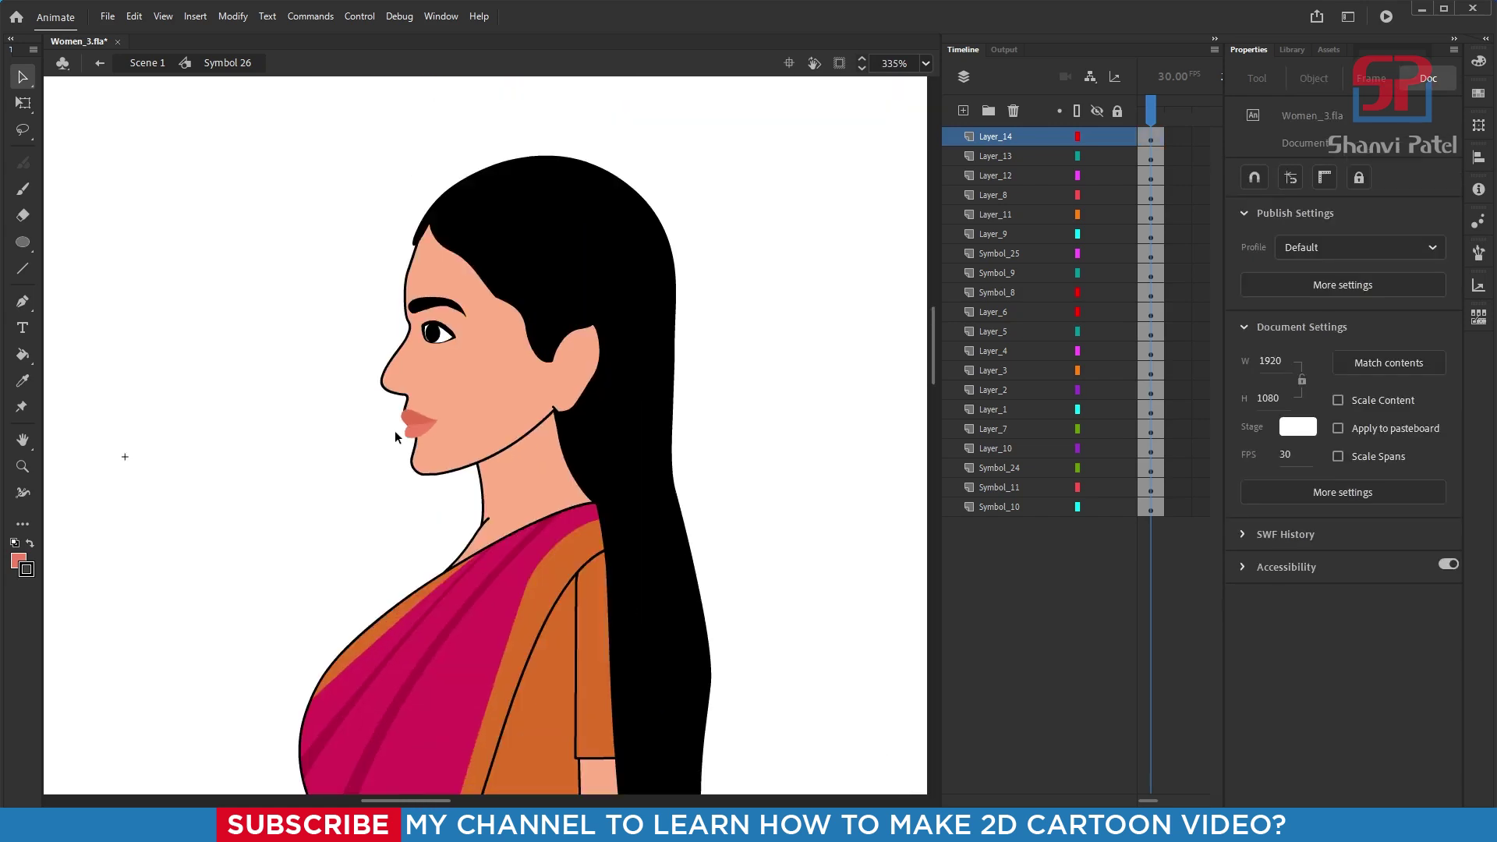
scroll(394, 430, down, 2)
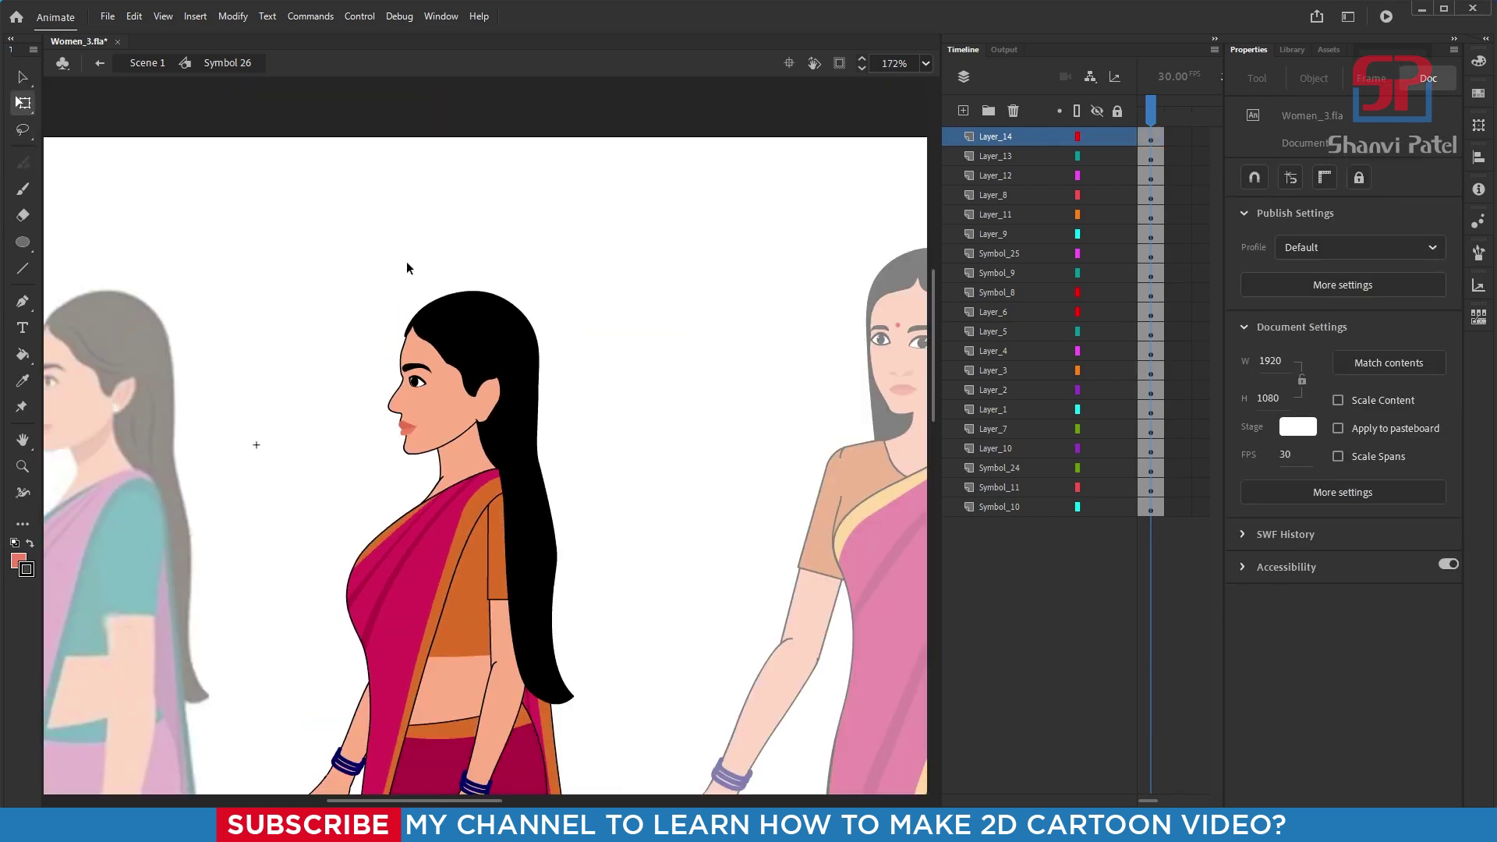
- Return to the main scene and shift the side-view woman slightly right and up between the reference and the front-view woman
double_click(555, 311)
scroll(566, 367, down, 2)
scroll(572, 421, up, 1)
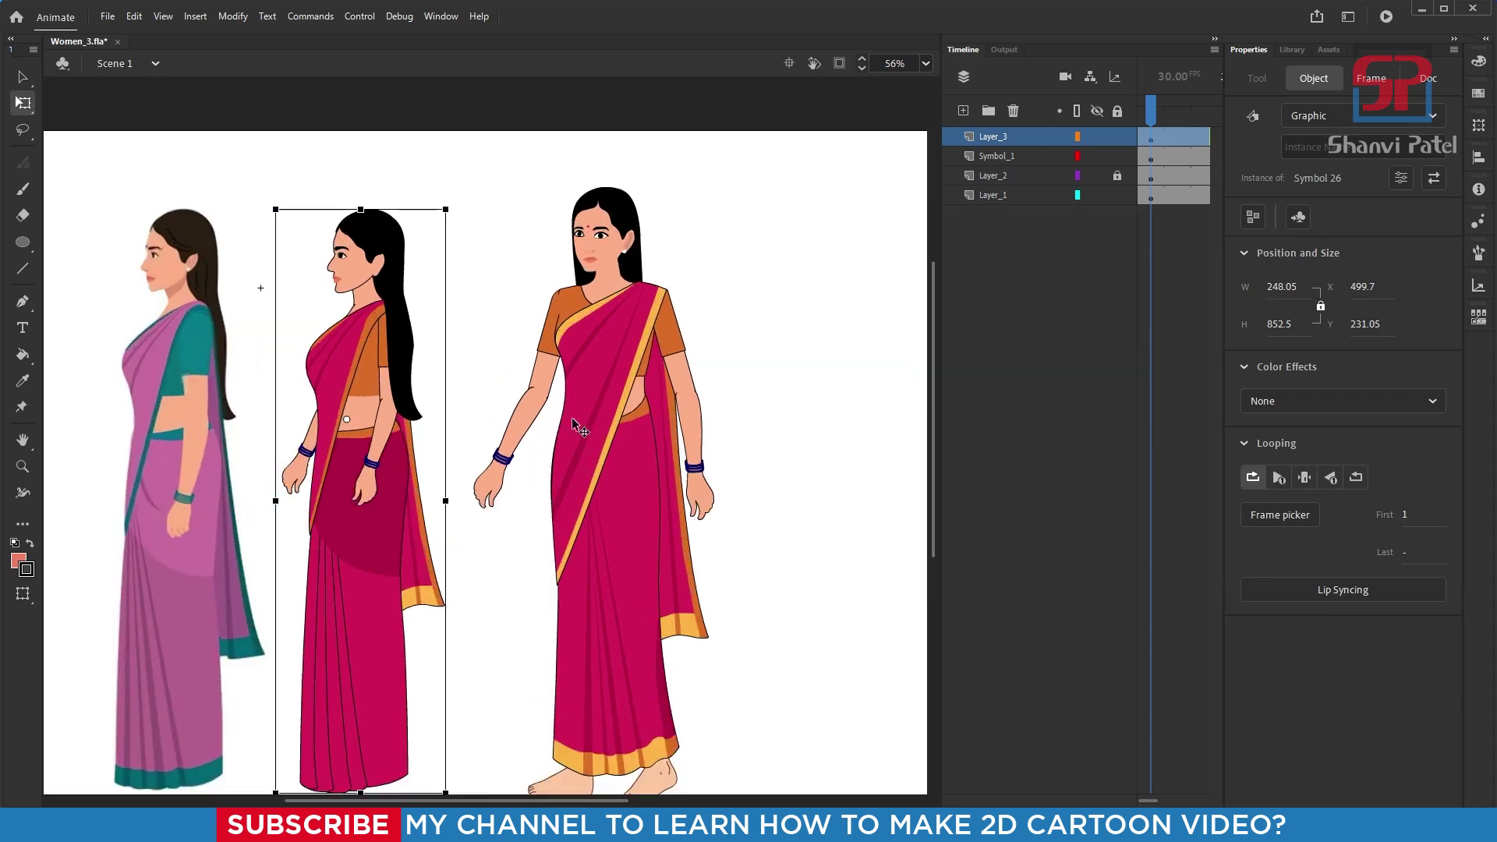
scroll(573, 419, up, 1)
drag(405, 476, 414, 393)
scroll(483, 327, down, 2)
drag(648, 649, 660, 603)
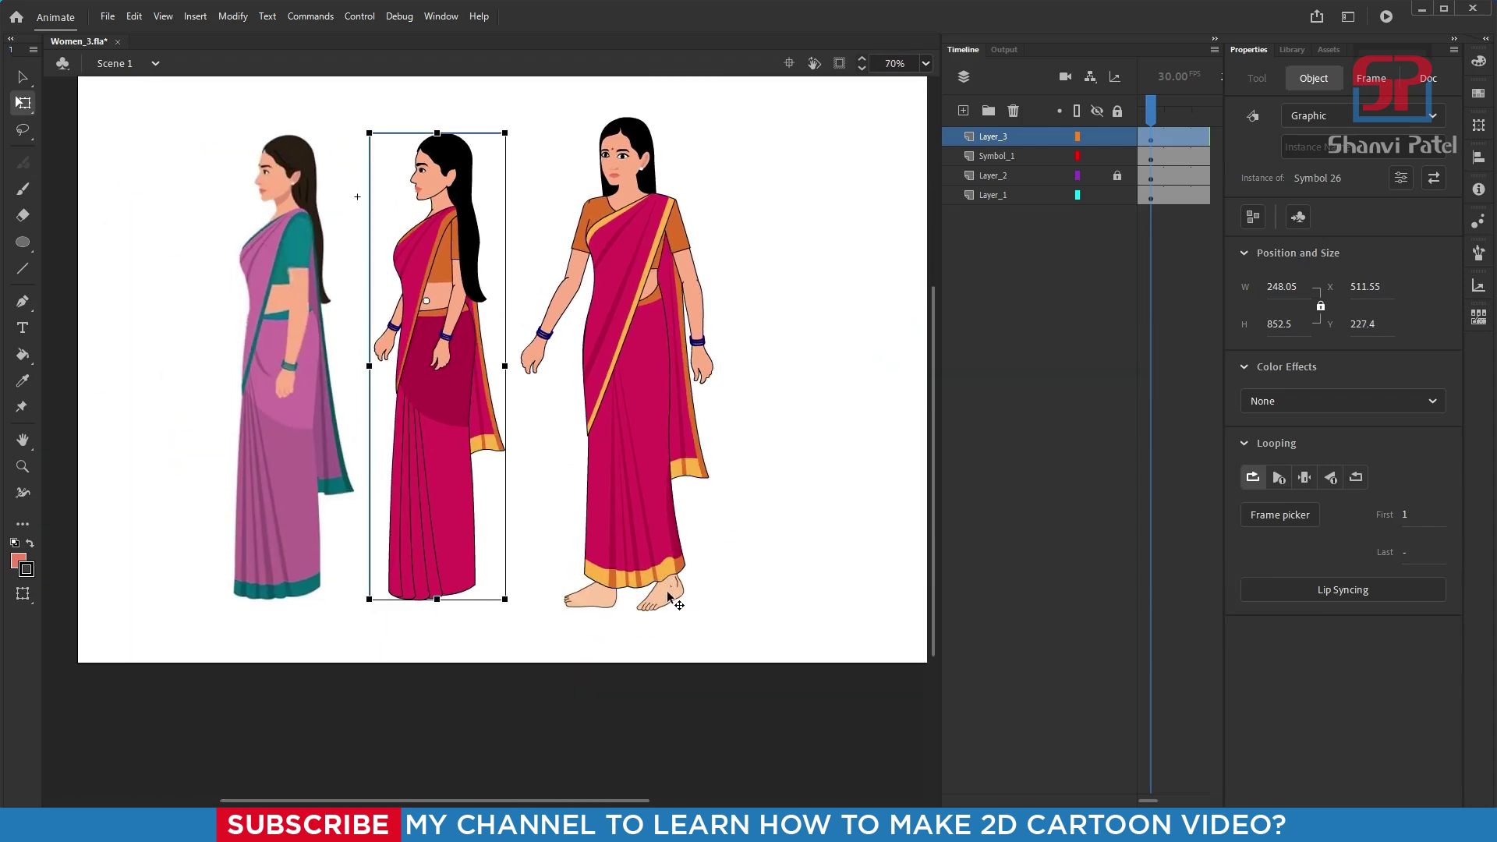
- Select both leg-and-foot parts inside the front-view woman's symbol, and return to the main scene
double_click(668, 596)
click(668, 616)
click(587, 609)
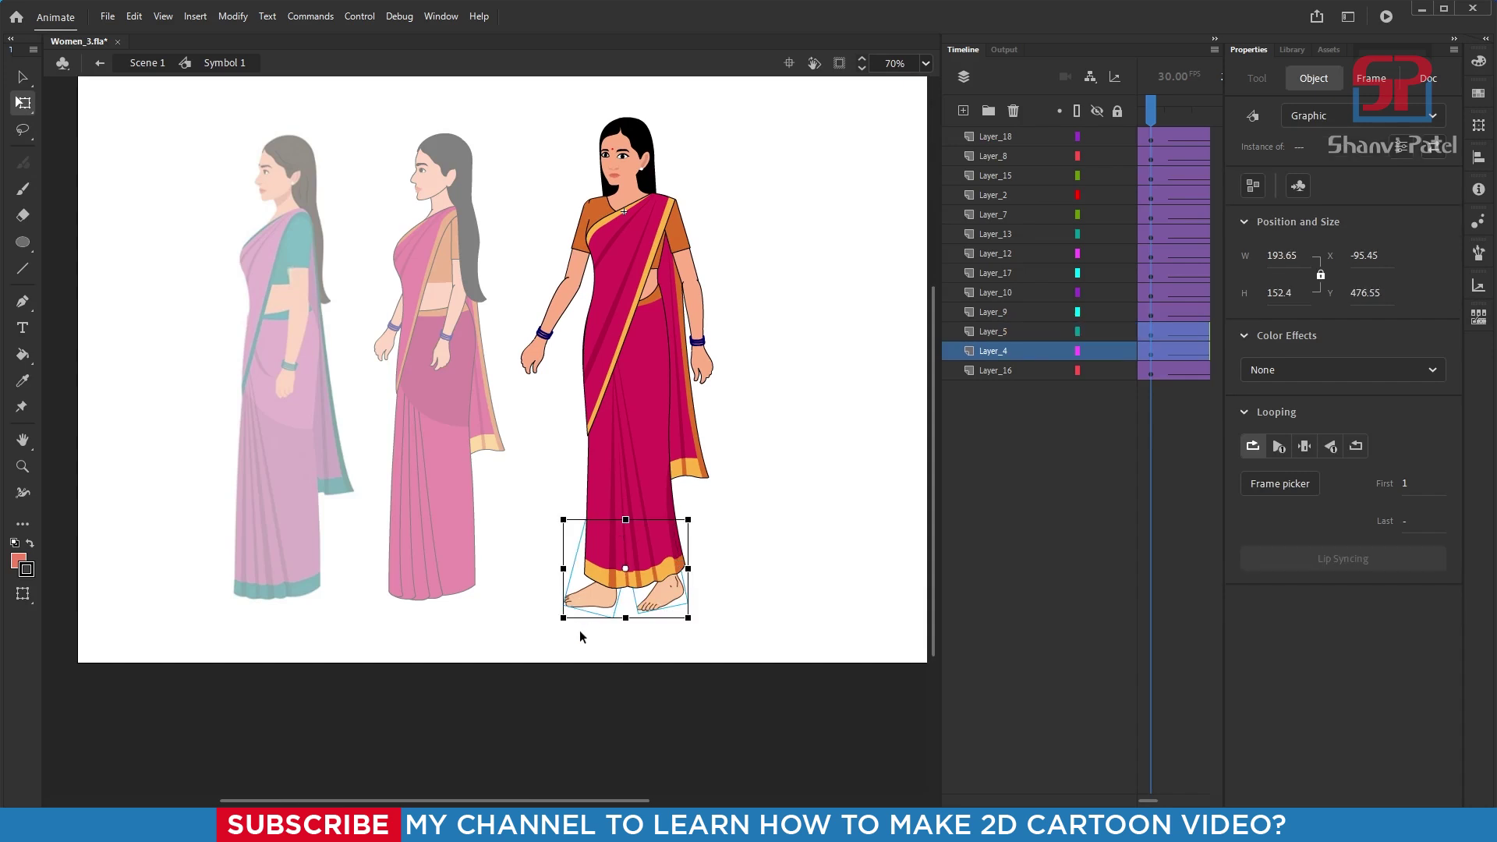
double_click(484, 489)
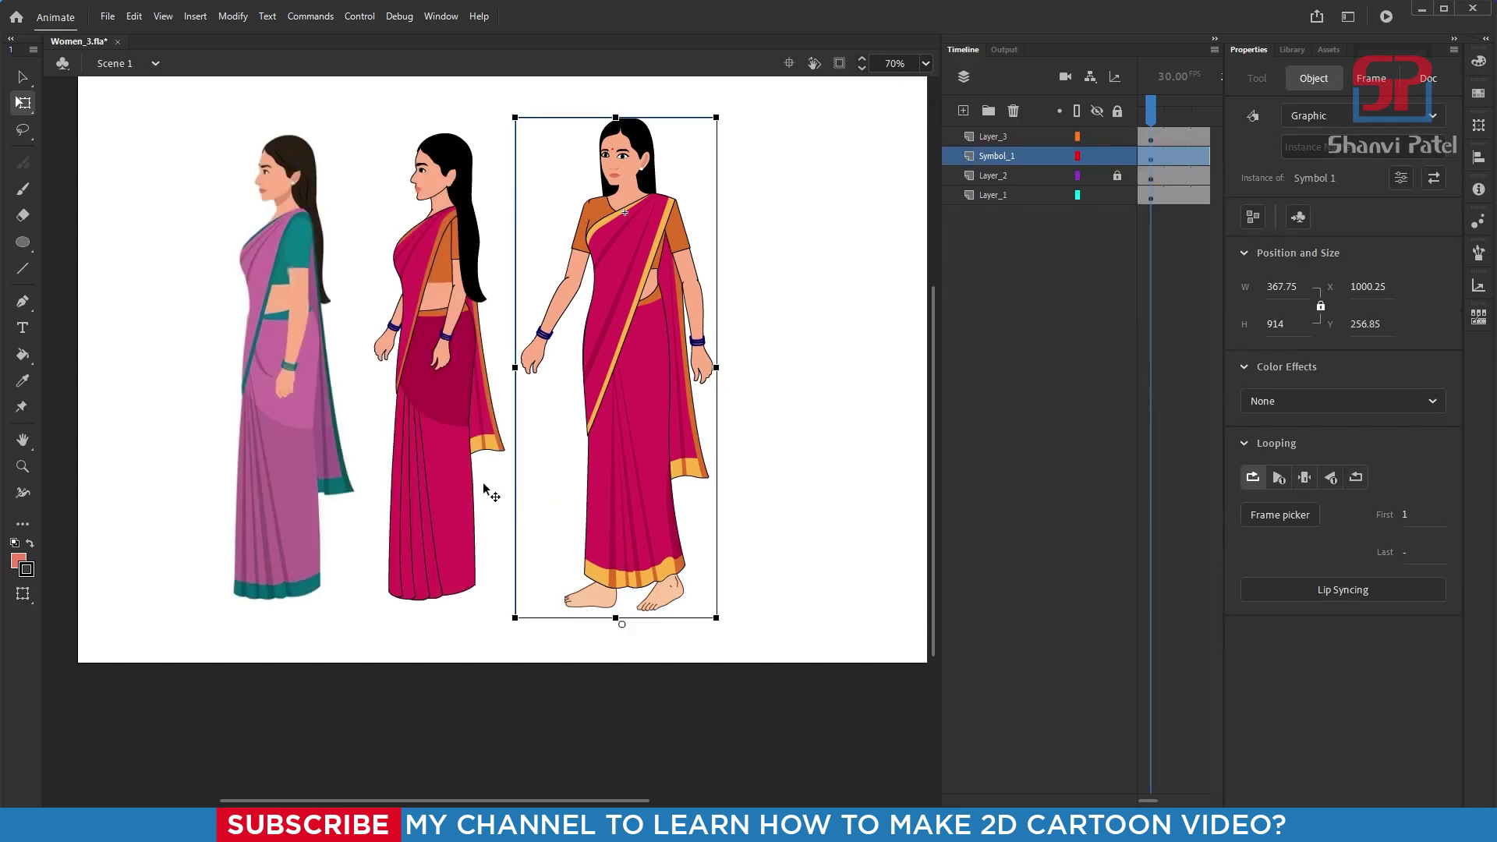
- Paste the copied legs inside the side-view woman's symbol on a new layer above Symbol_10, and place them under the saree hem
double_click(443, 461)
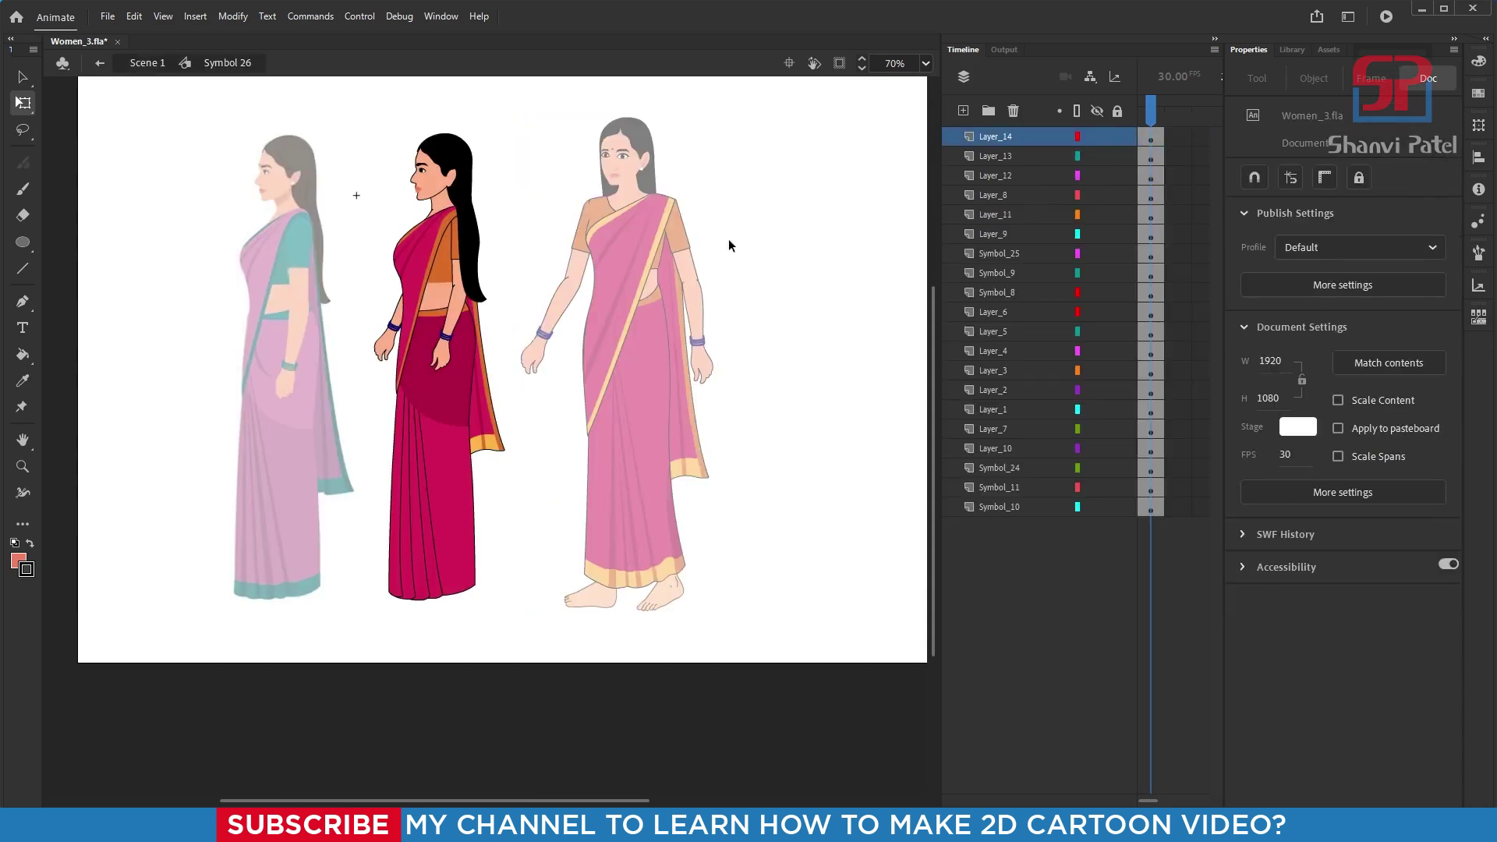
click(1009, 507)
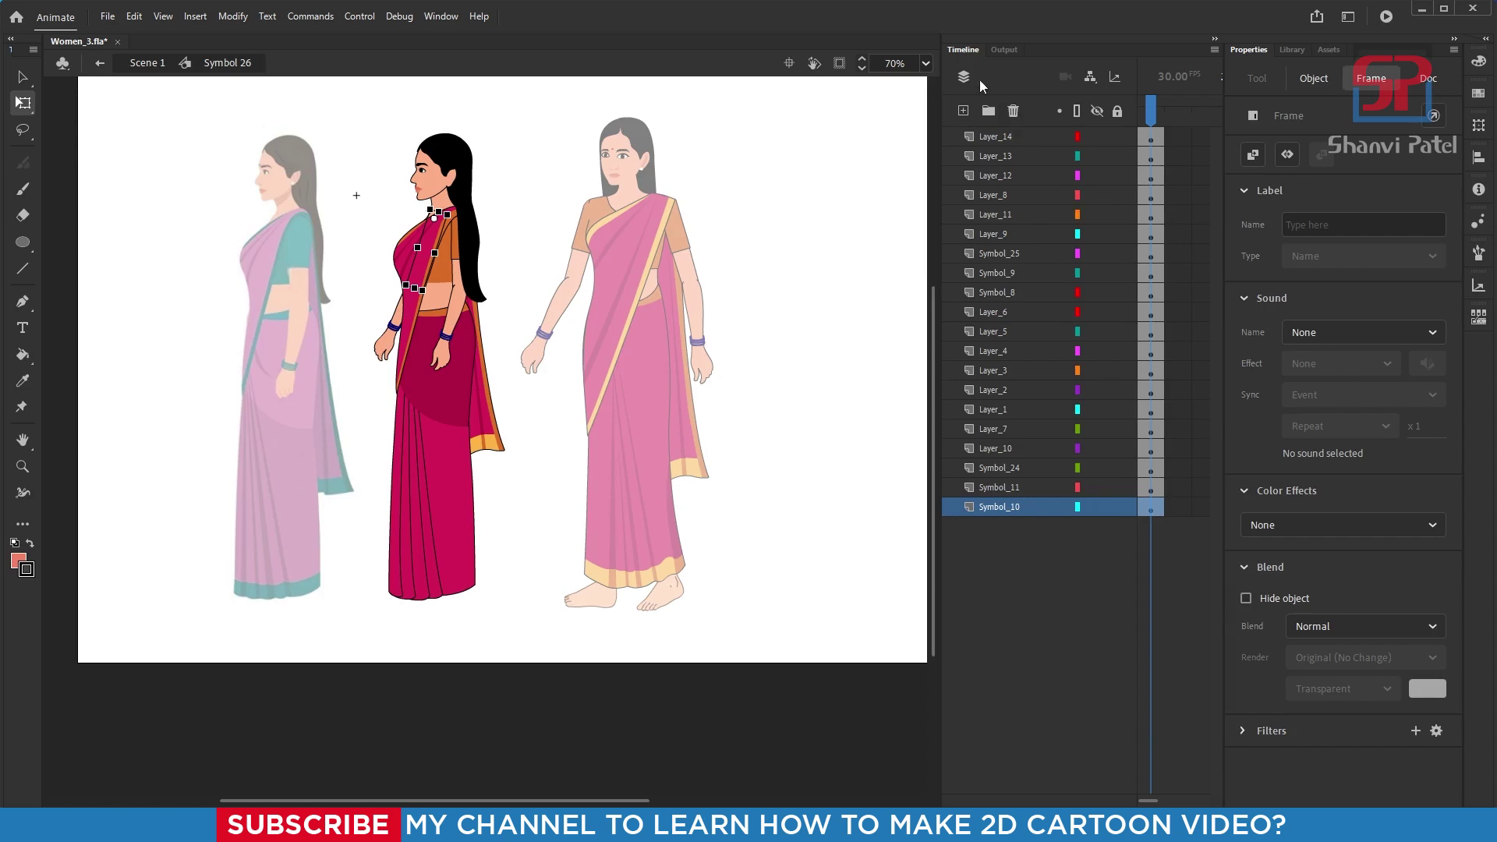
click(964, 110)
key(ctrl+v)
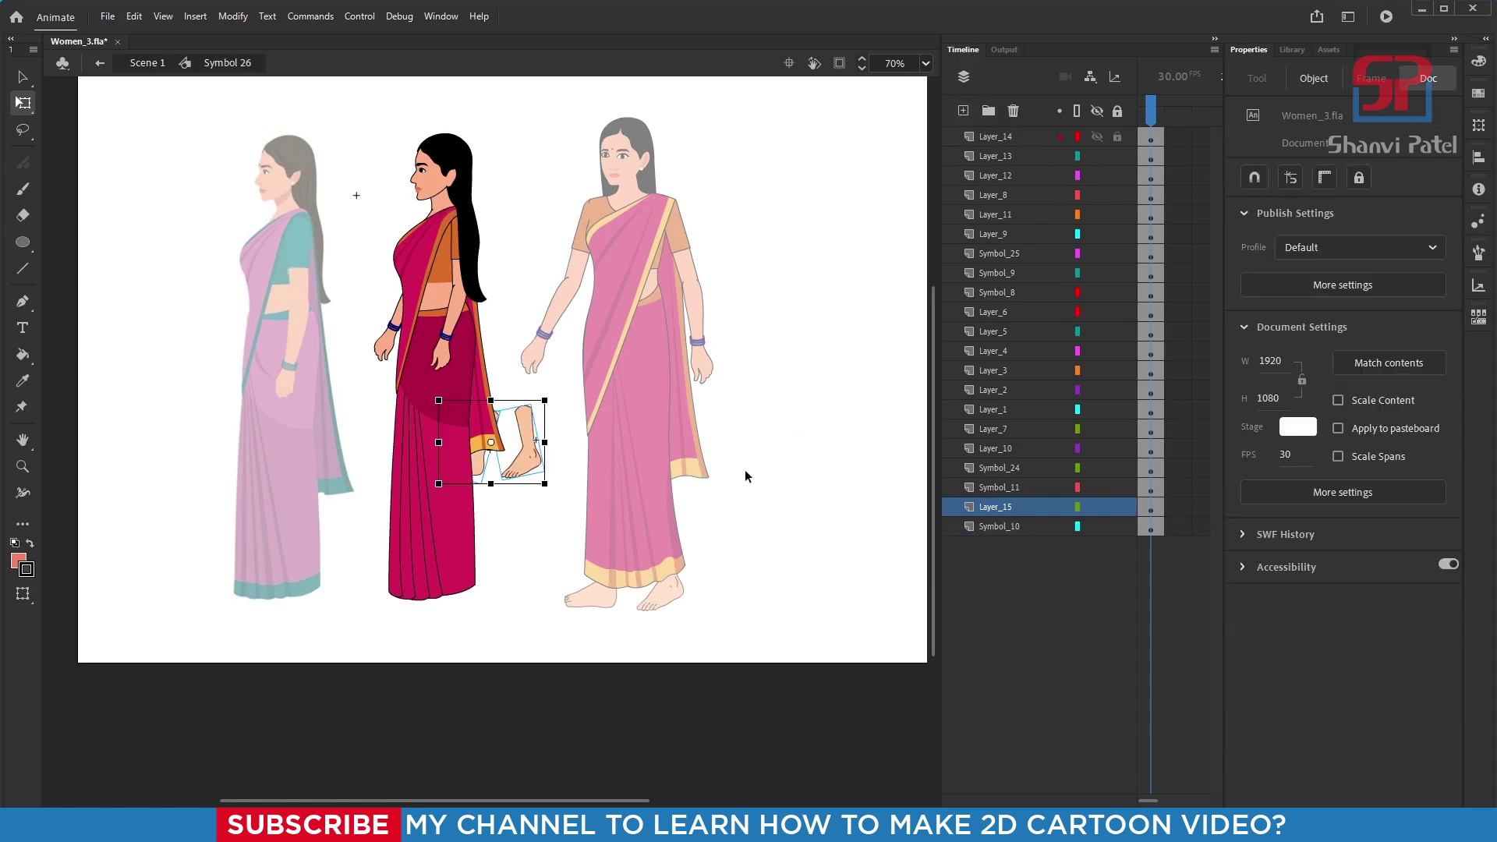
drag(530, 464, 471, 593)
- Distribute the two pasted legs to separate layers
scroll(431, 621, up, 4)
scroll(444, 616, up, 3)
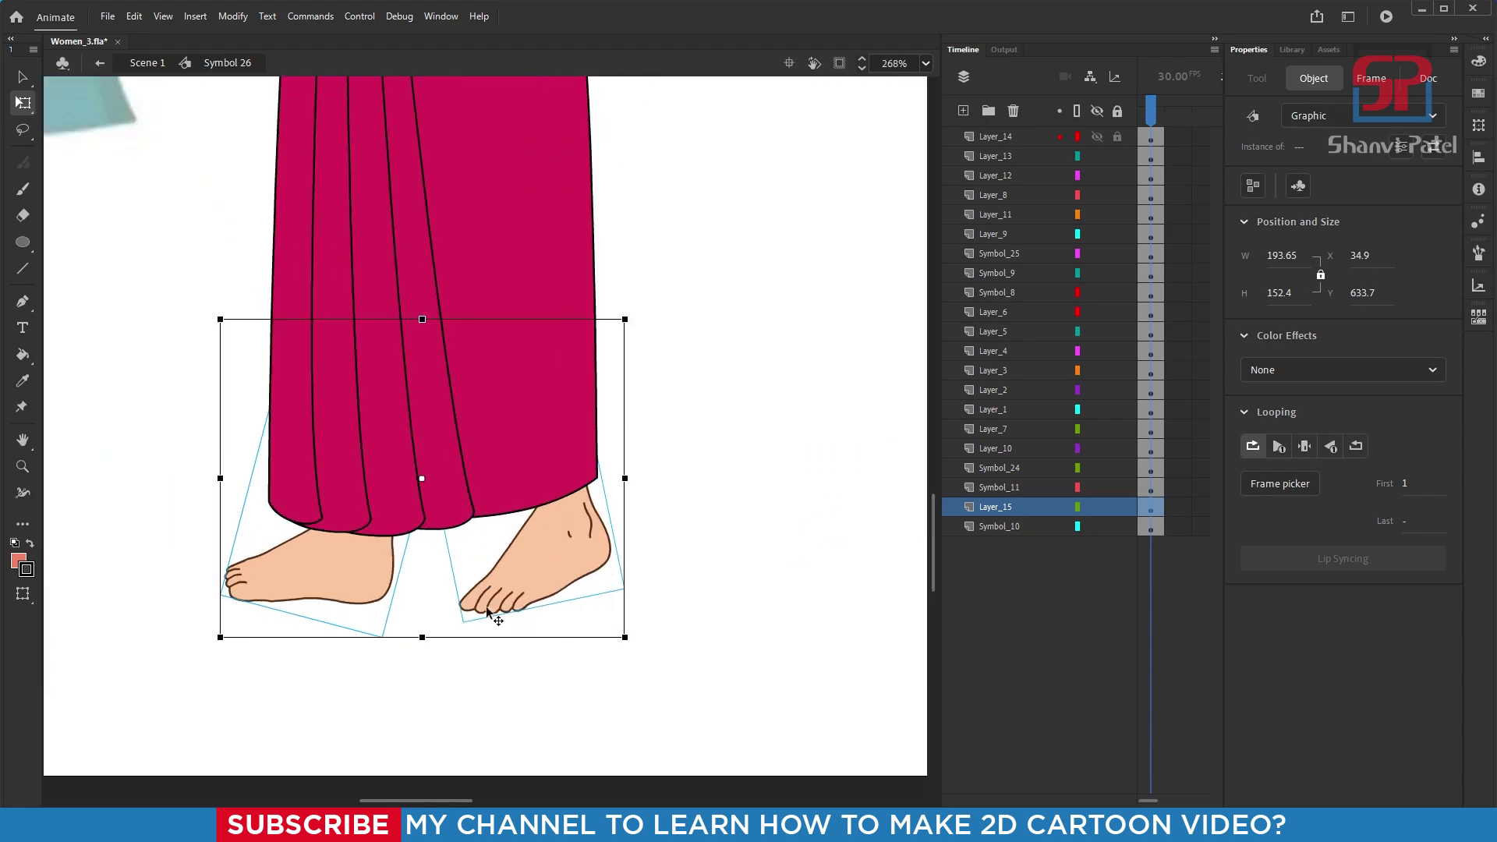
right_click(590, 545)
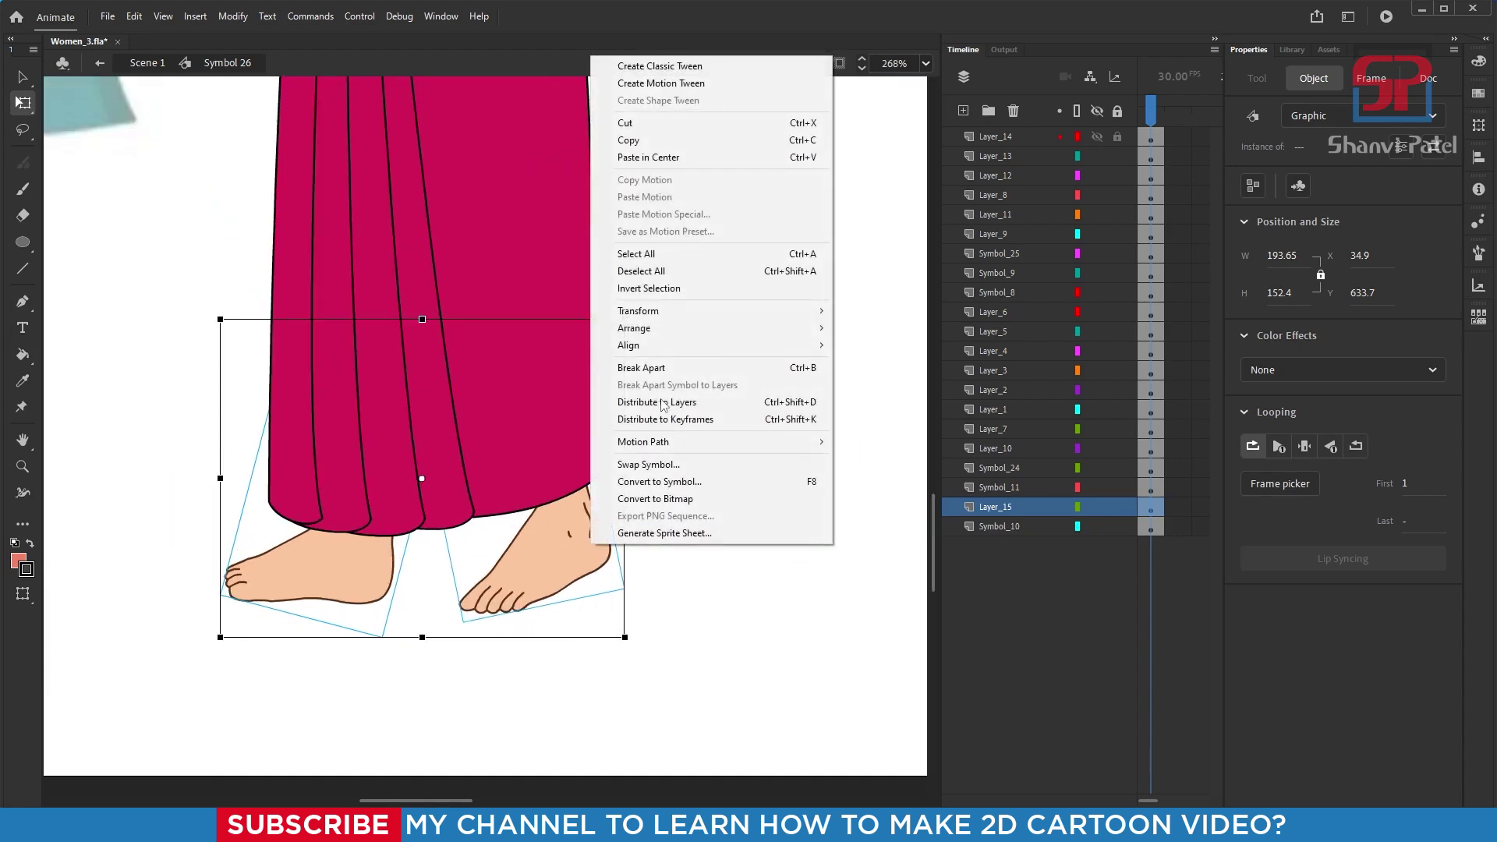
click(708, 401)
- Rotate and reposition both feet so they sit close together, slightly overlapping, beneath the saree hem
click(592, 561)
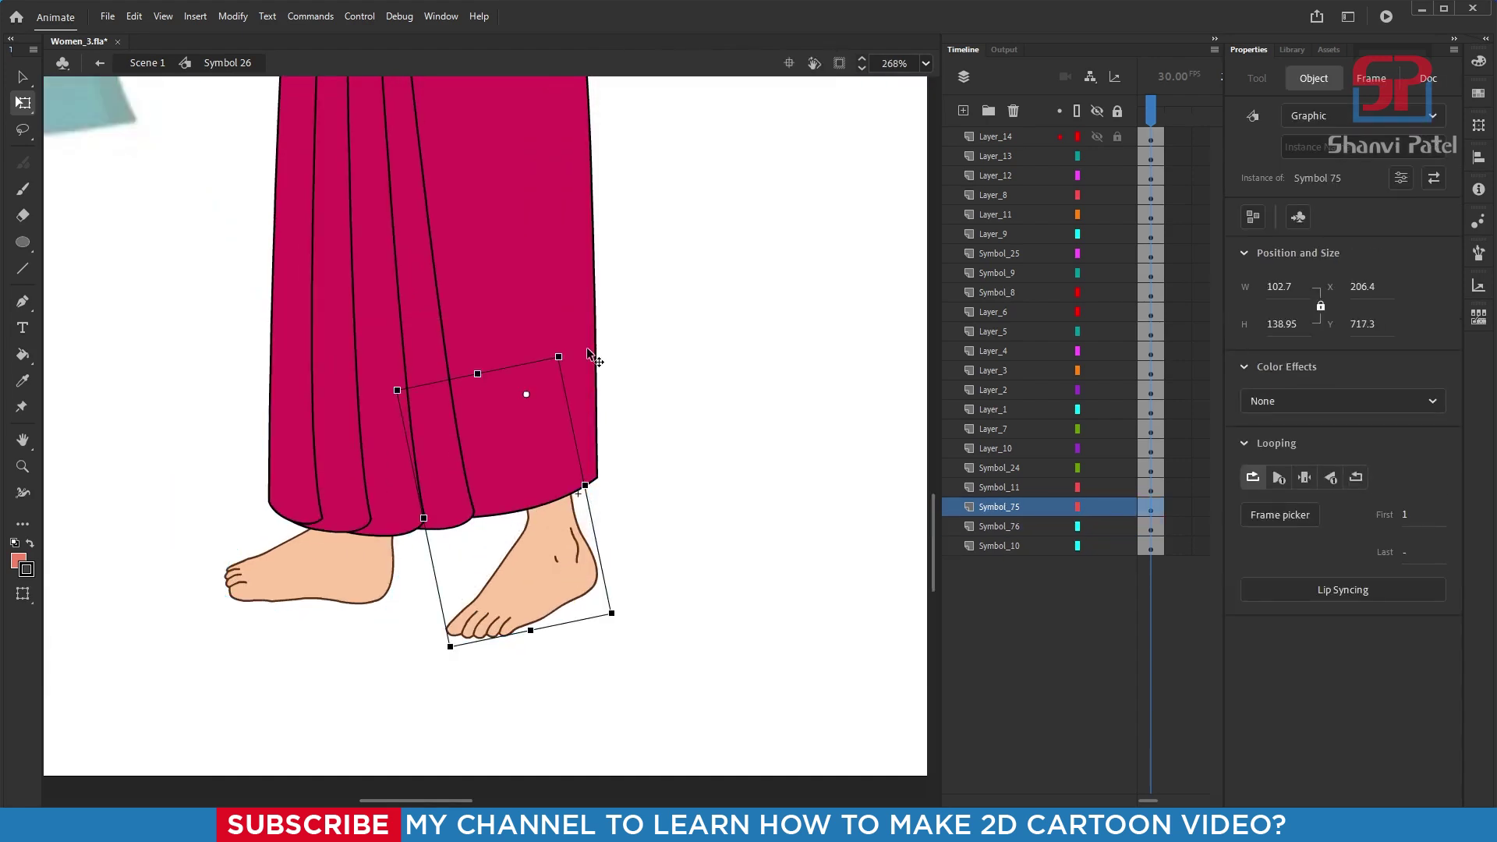
drag(618, 620, 568, 629)
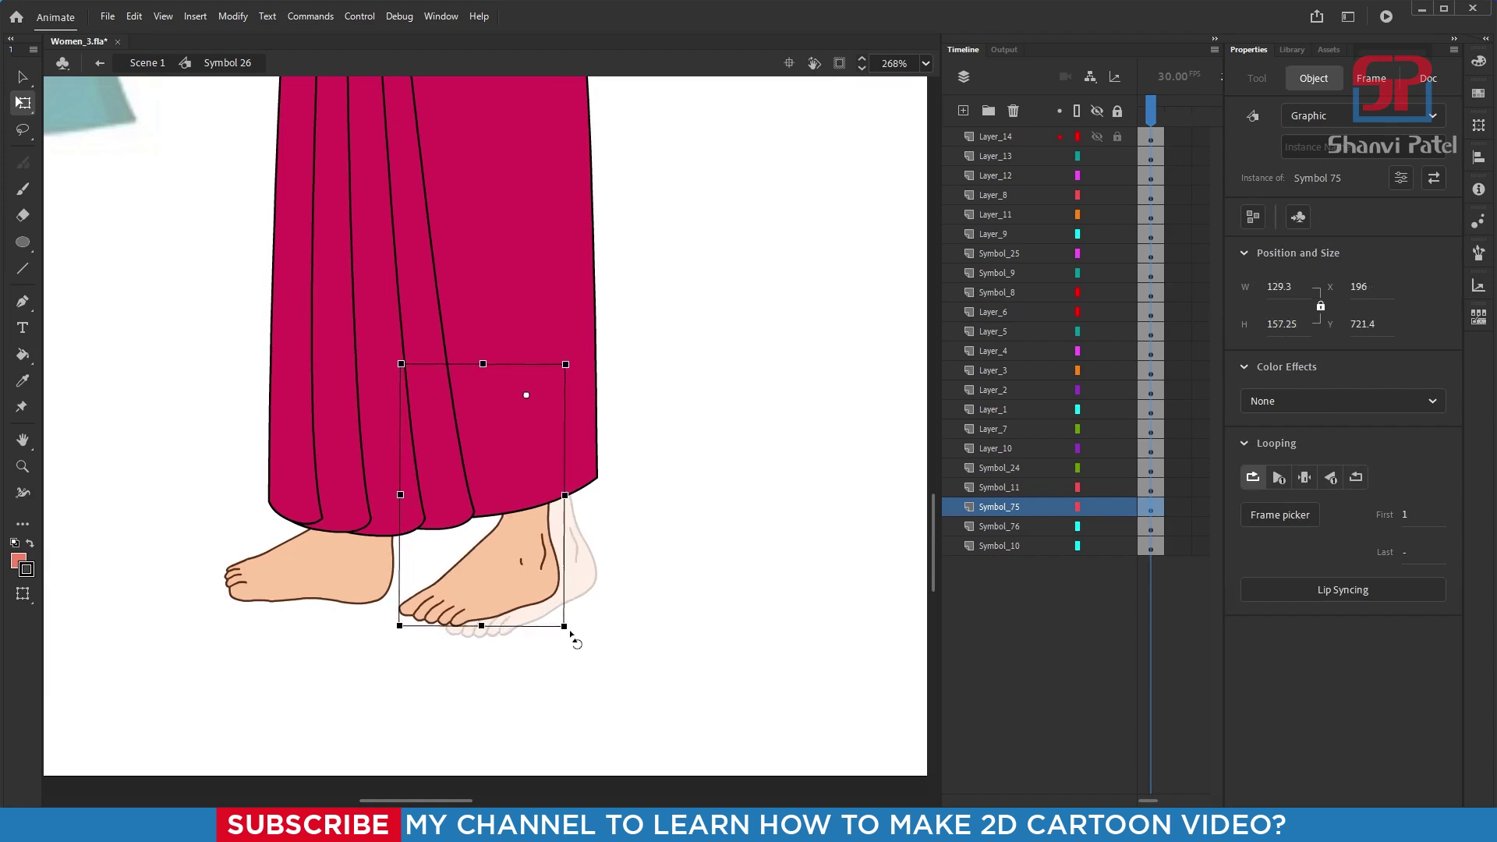
drag(544, 550, 554, 548)
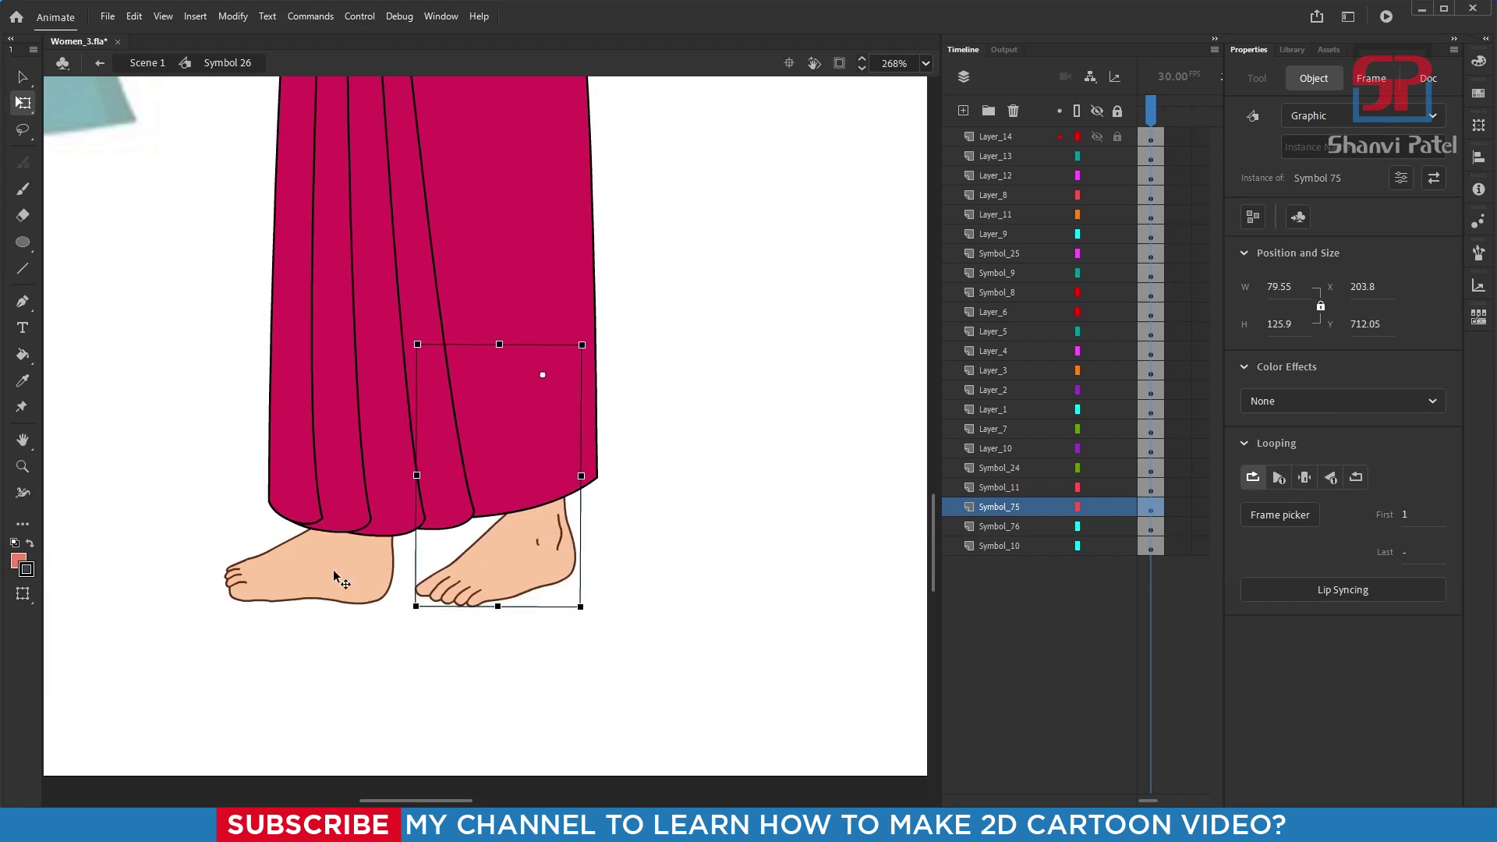
drag(342, 576, 377, 553)
drag(516, 571, 517, 579)
drag(372, 560, 388, 560)
drag(263, 574, 285, 611)
drag(383, 573, 370, 573)
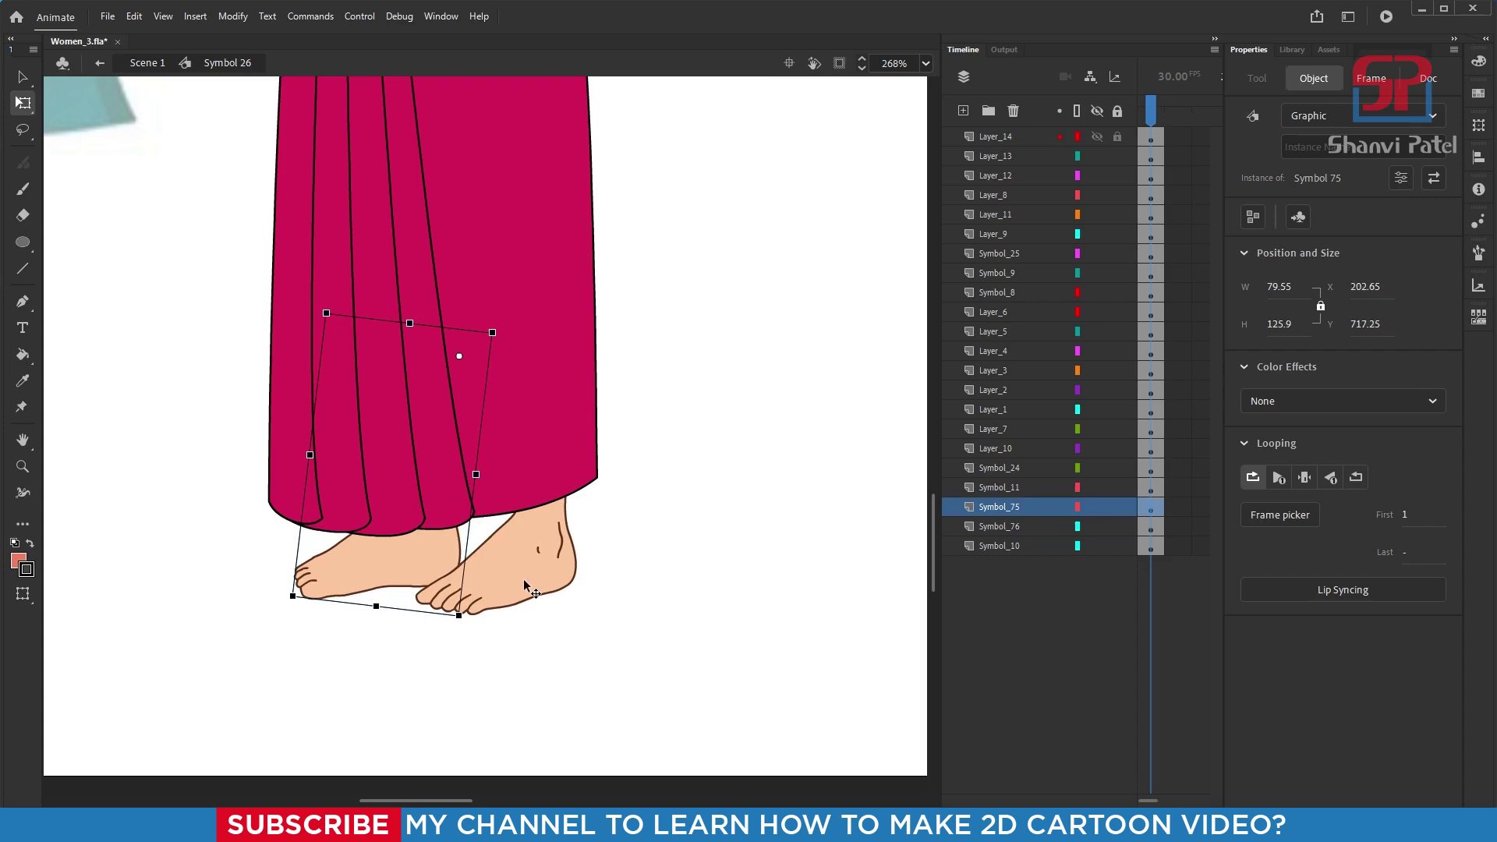
- Return to the main scene and check how the feet look on the whole side-view figure
click(528, 583)
scroll(538, 581, down, 6)
scroll(638, 419, up, 1)
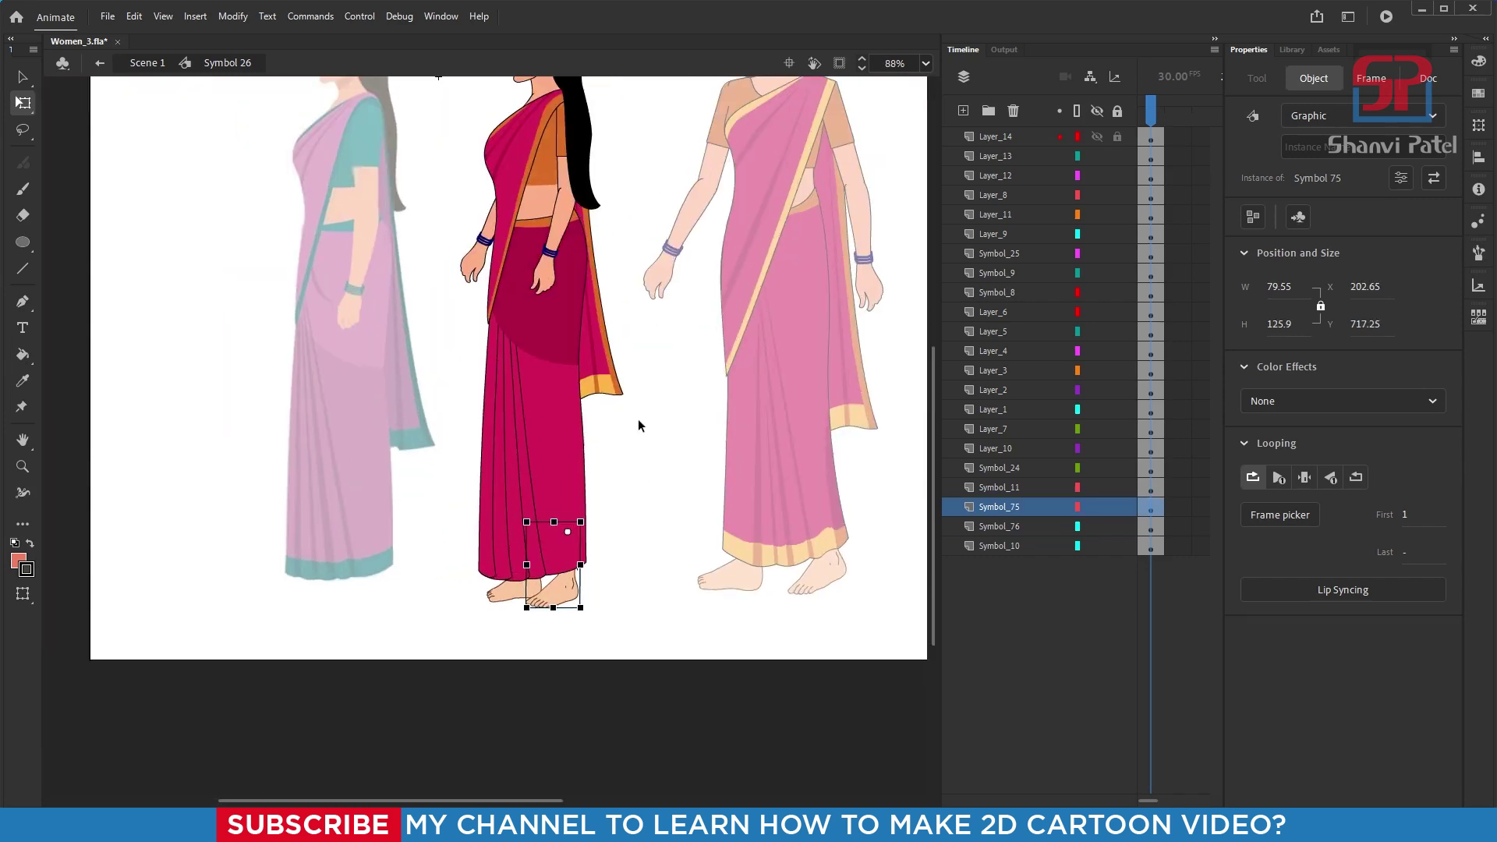
click(666, 485)
scroll(504, 478, up, 2)
double_click(548, 327)
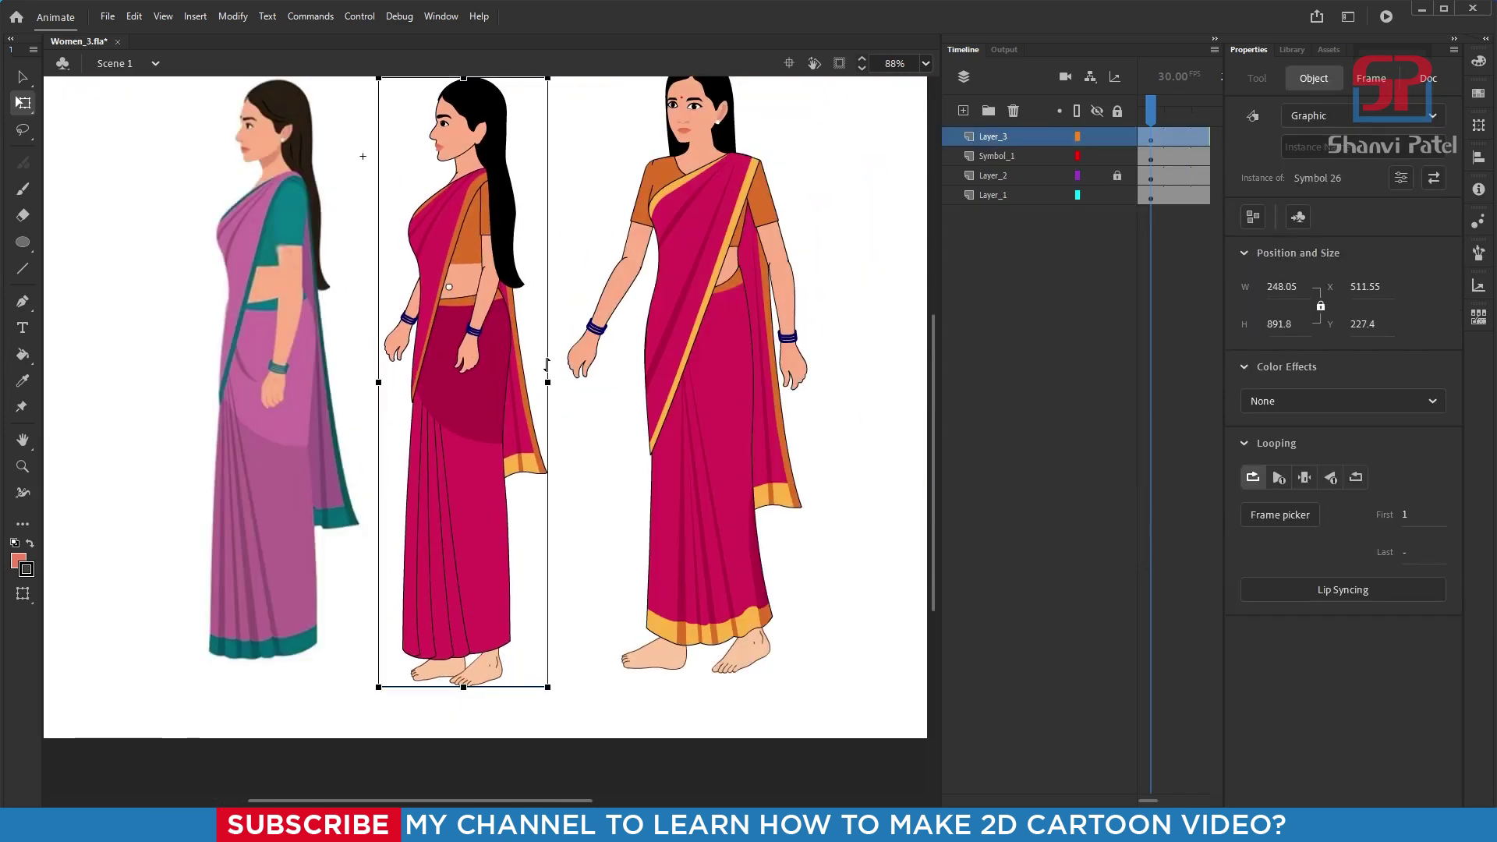
- Reopen the side-view woman's symbol and convert her hair, including its outline, to a graphic symbol
scroll(548, 390, down, 1)
scroll(520, 284, up, 3)
double_click(515, 269)
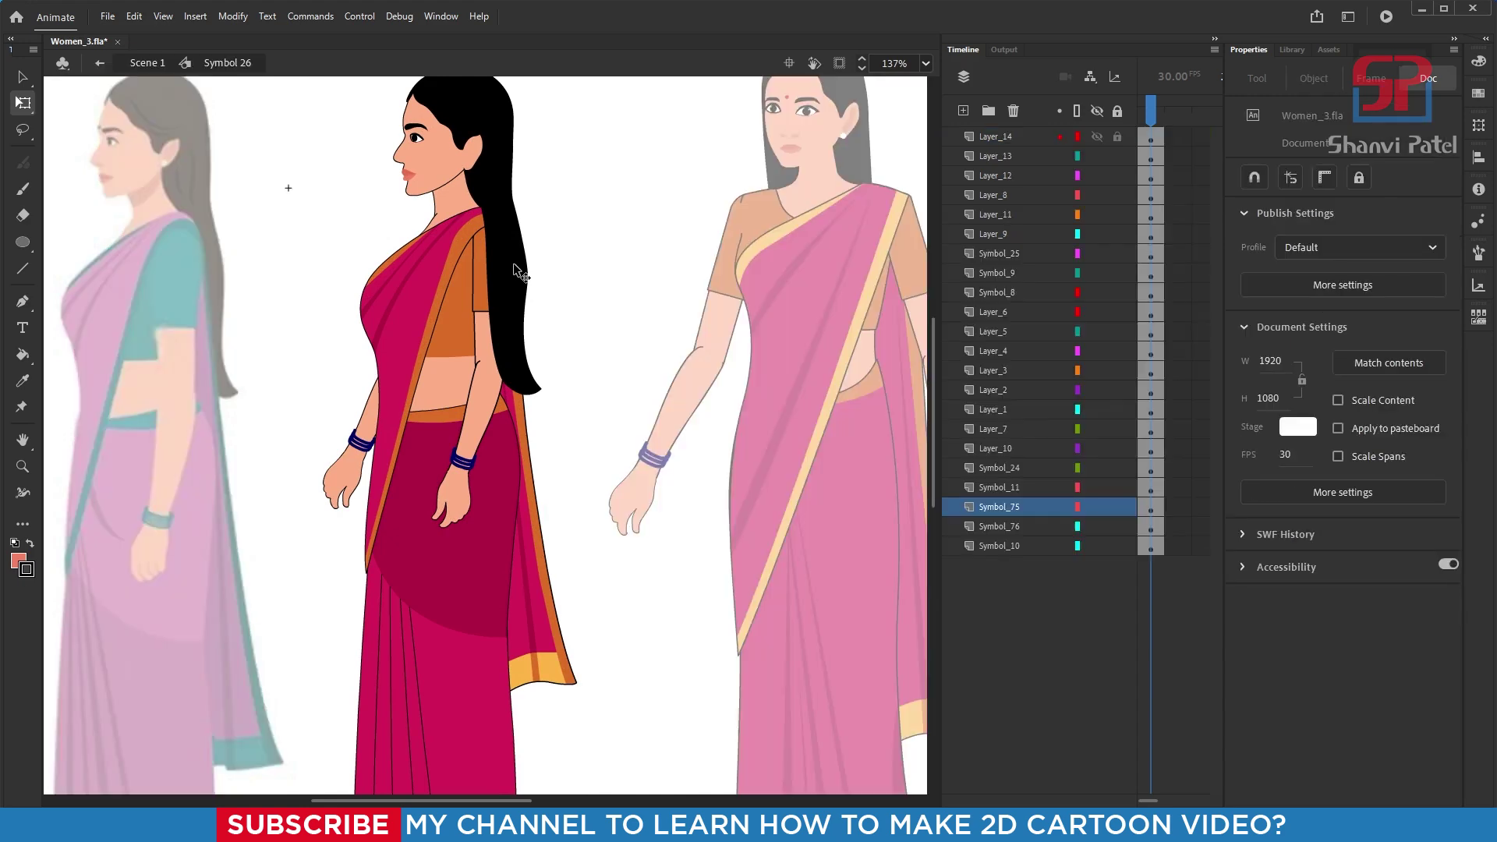
click(515, 273)
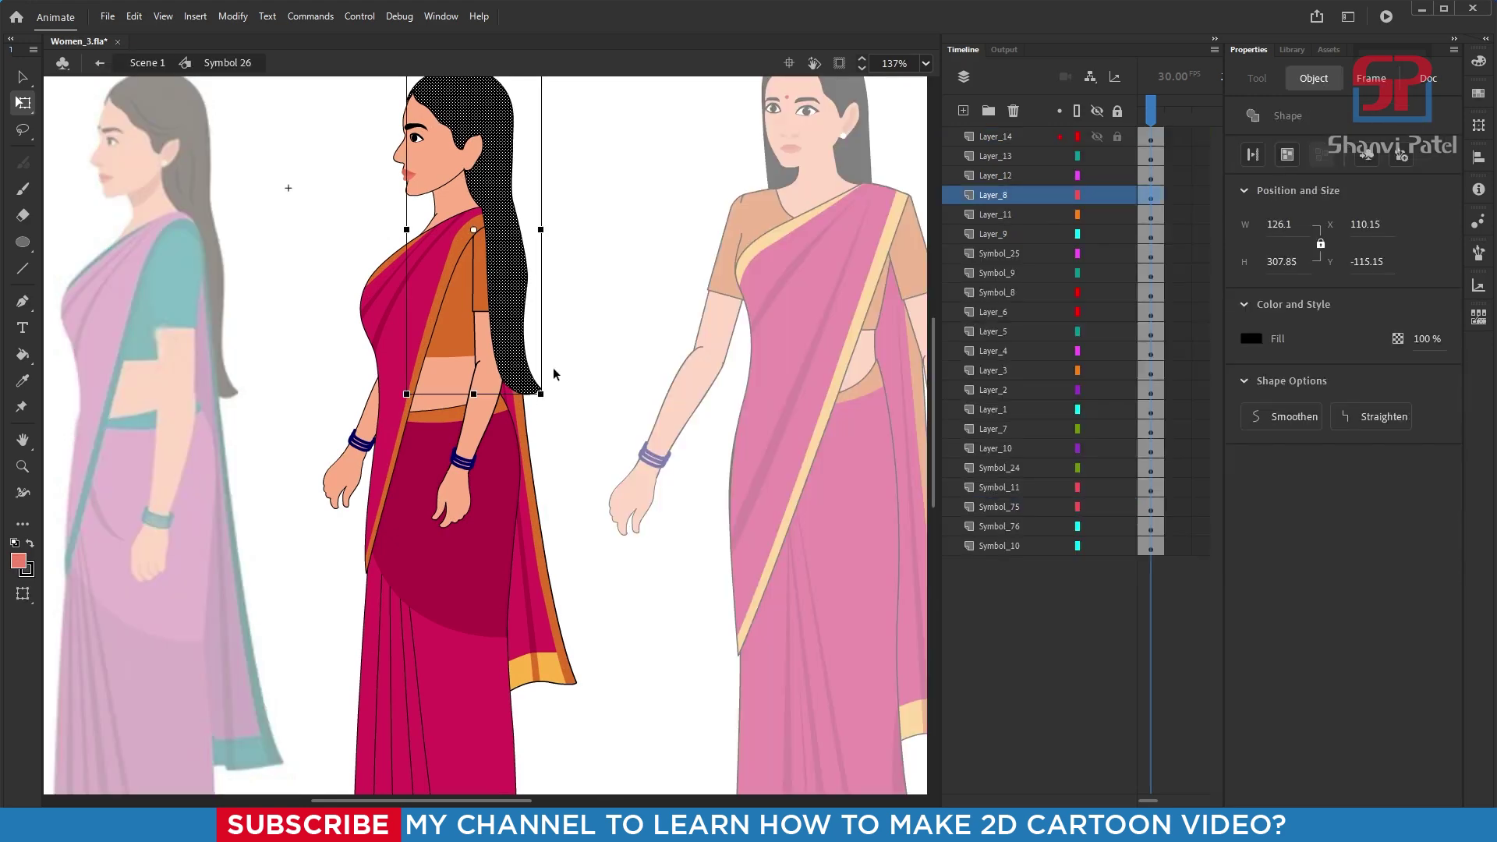
scroll(509, 327, up, 1)
scroll(506, 152, up, 3)
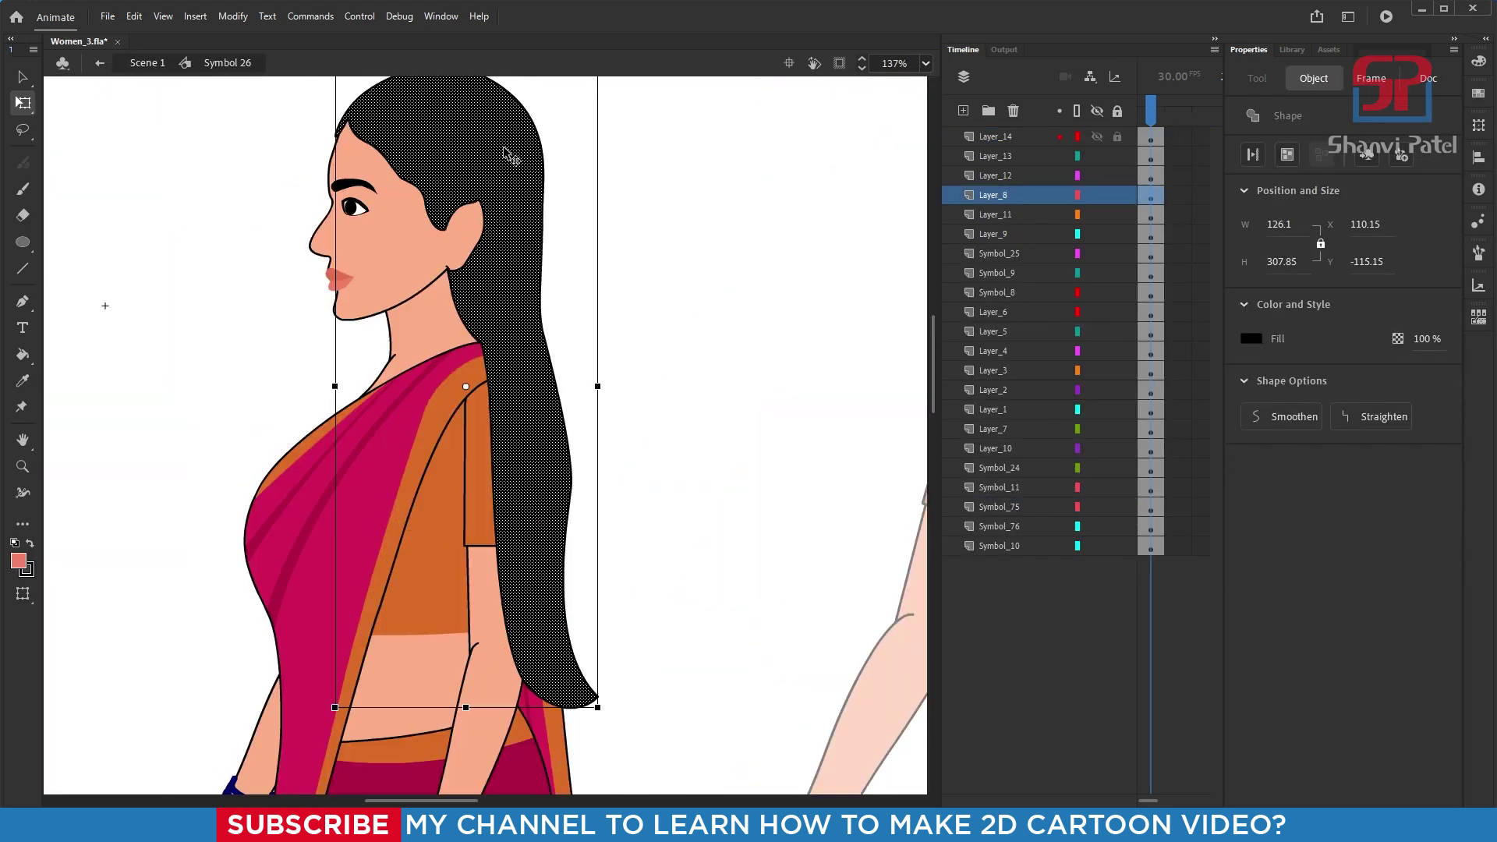
click(664, 232)
click(471, 161)
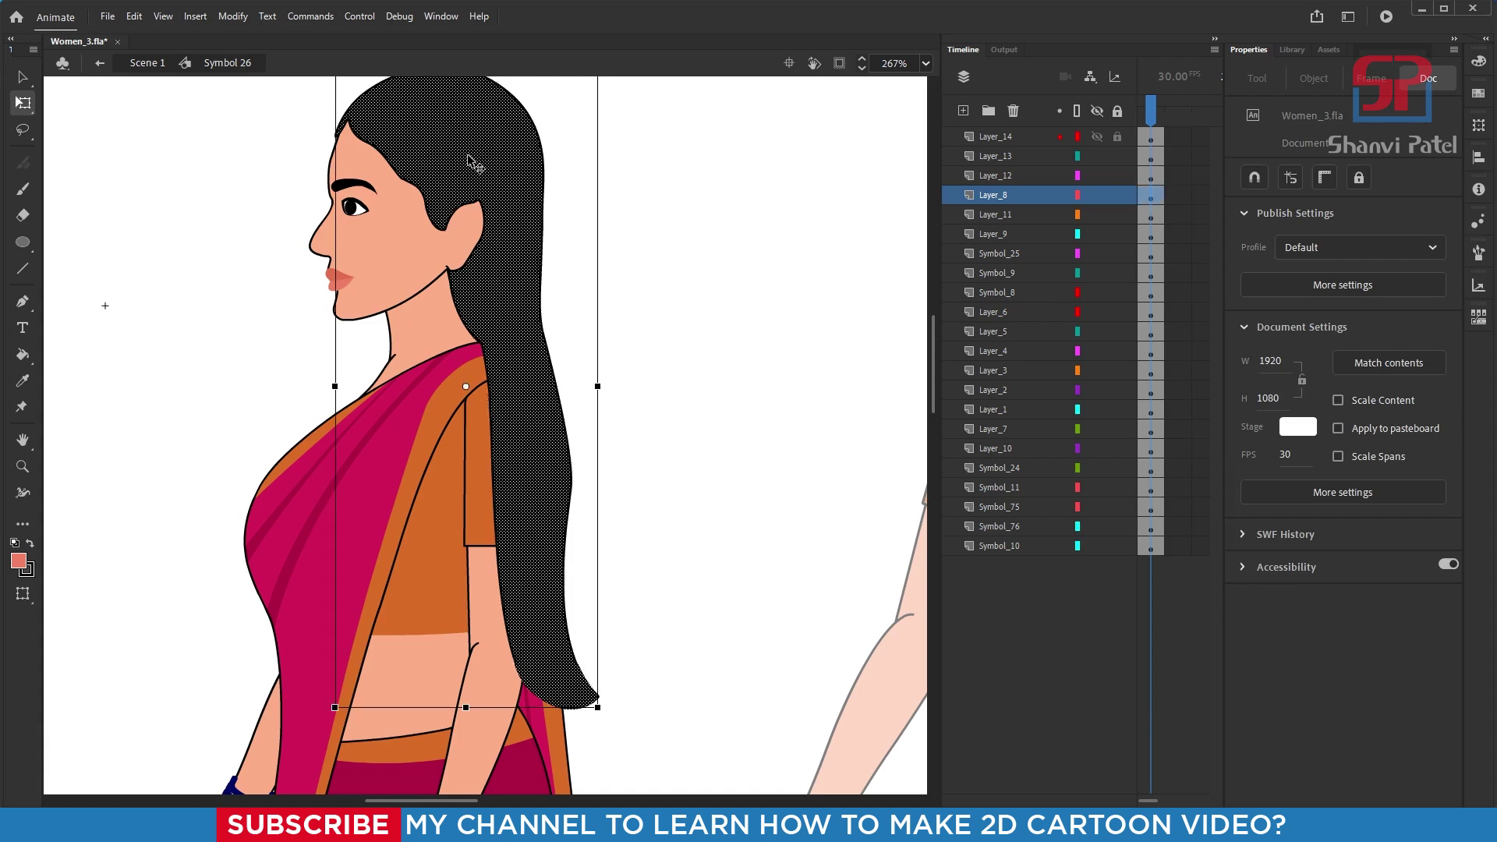
key(F8)
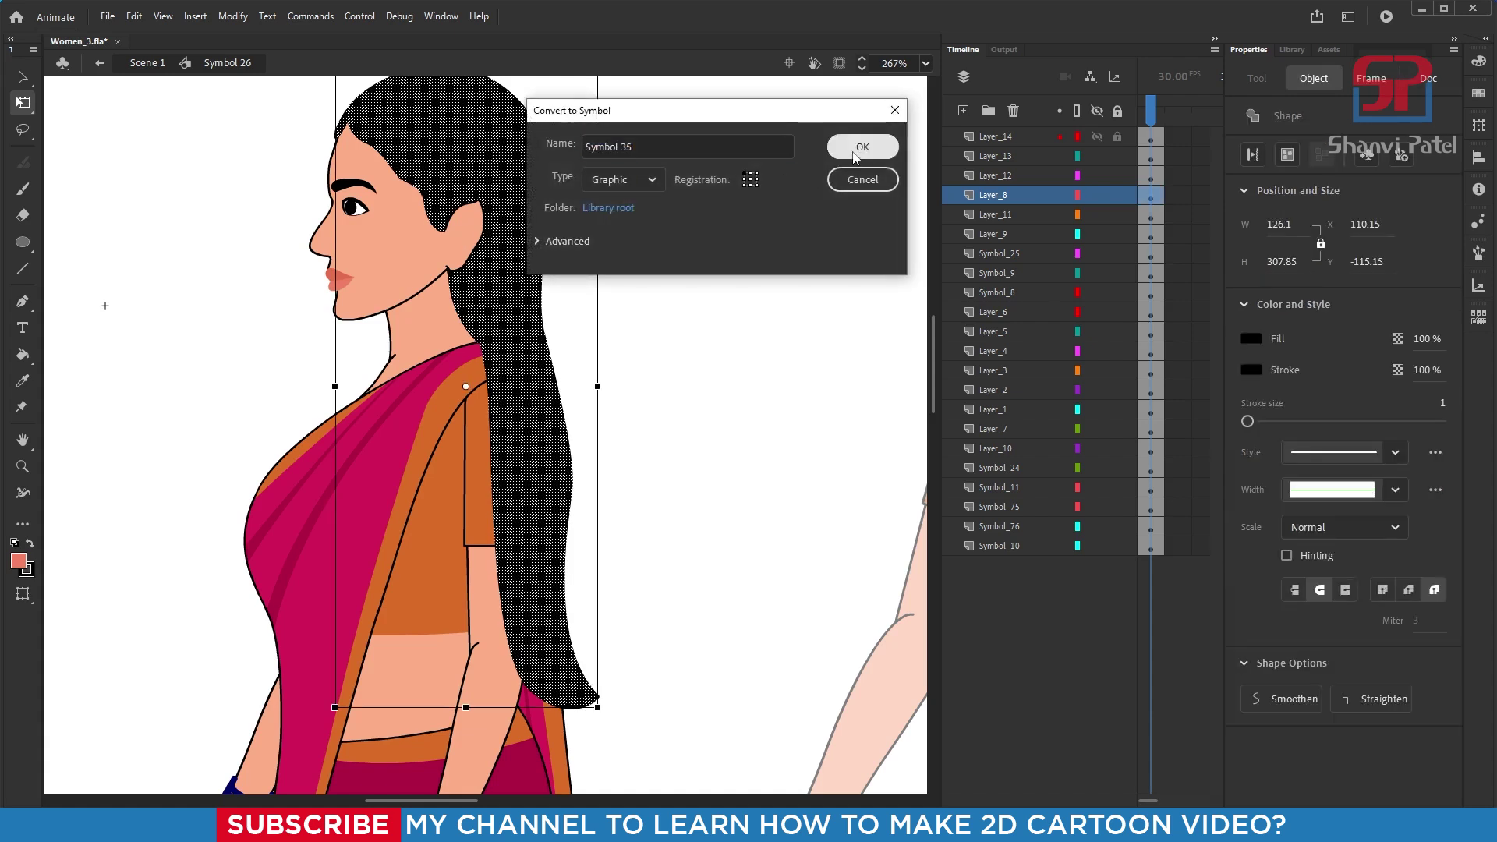
click(866, 146)
- Convert the face shape with its outline to a graphic symbol
click(394, 241)
key(F8)
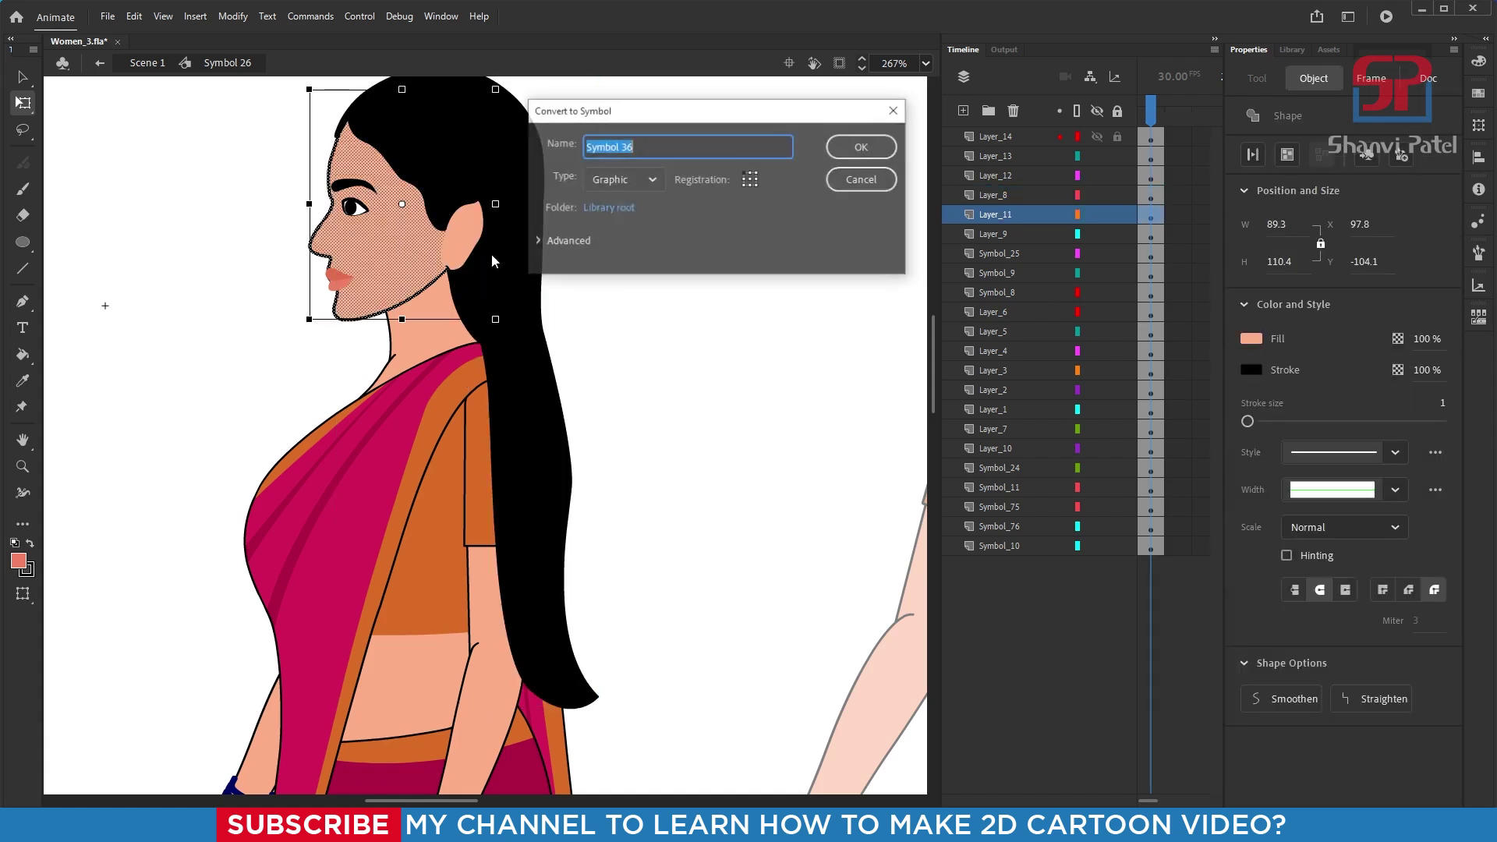
click(861, 145)
- Select the eyebrow and all parts of the eye, and convert them together to one graphic symbol
scroll(357, 201, up, 5)
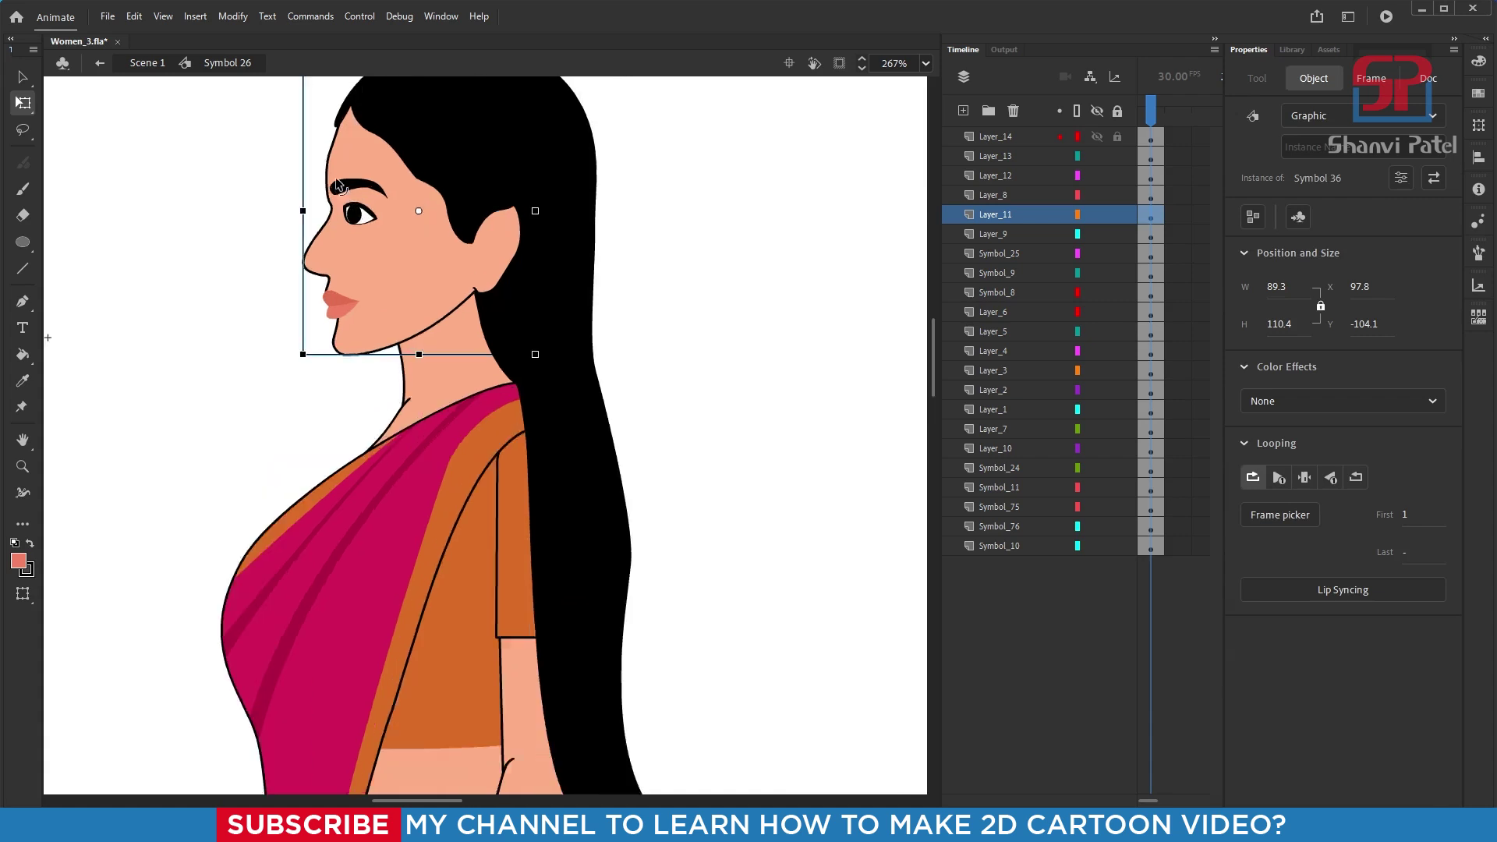
click(372, 195)
shift+click(393, 295)
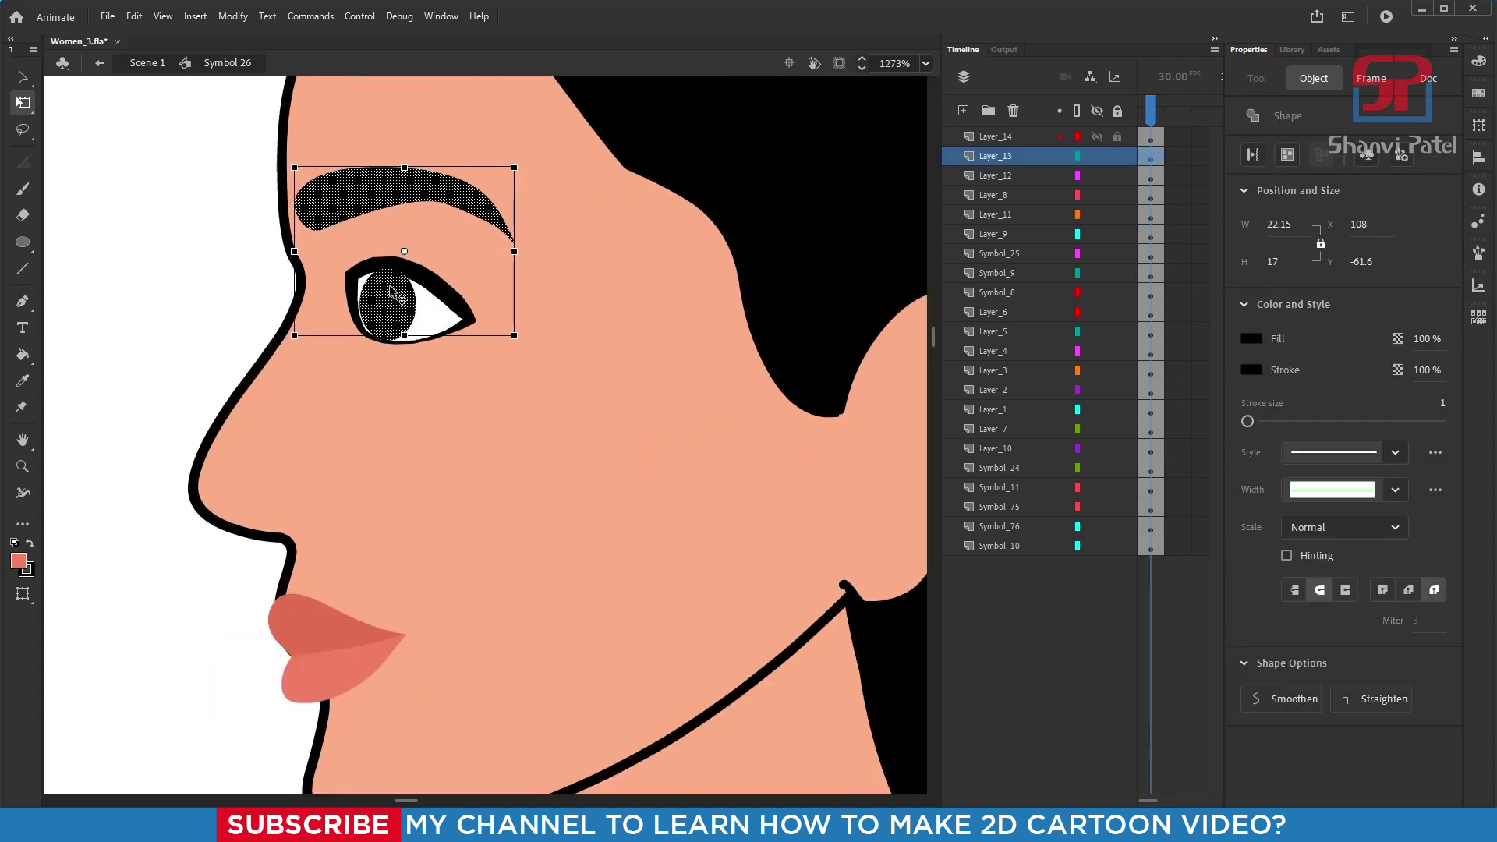
shift+click(437, 292)
shift+click(431, 314)
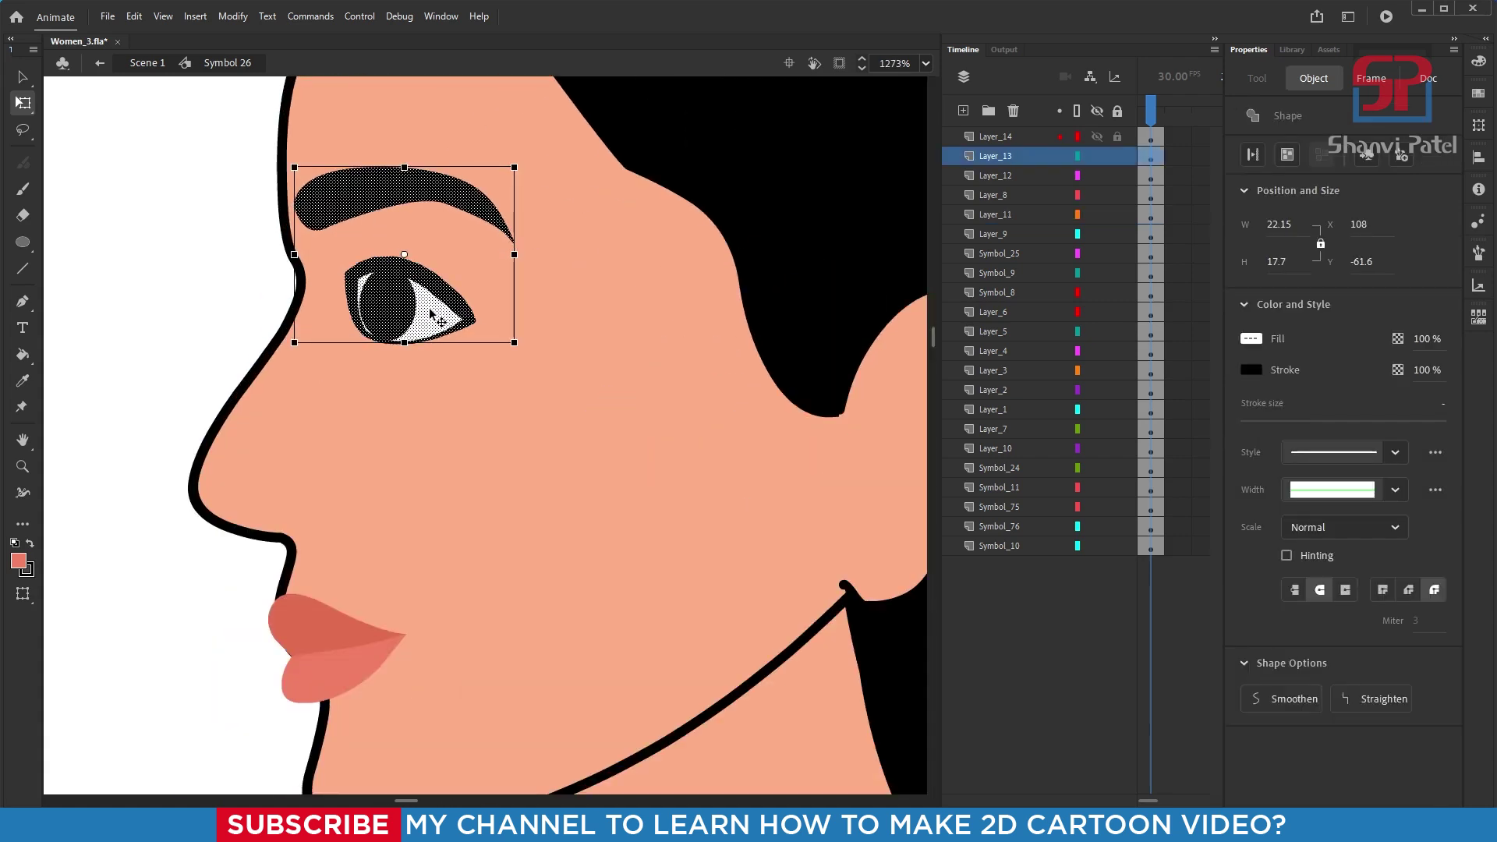
key(F8)
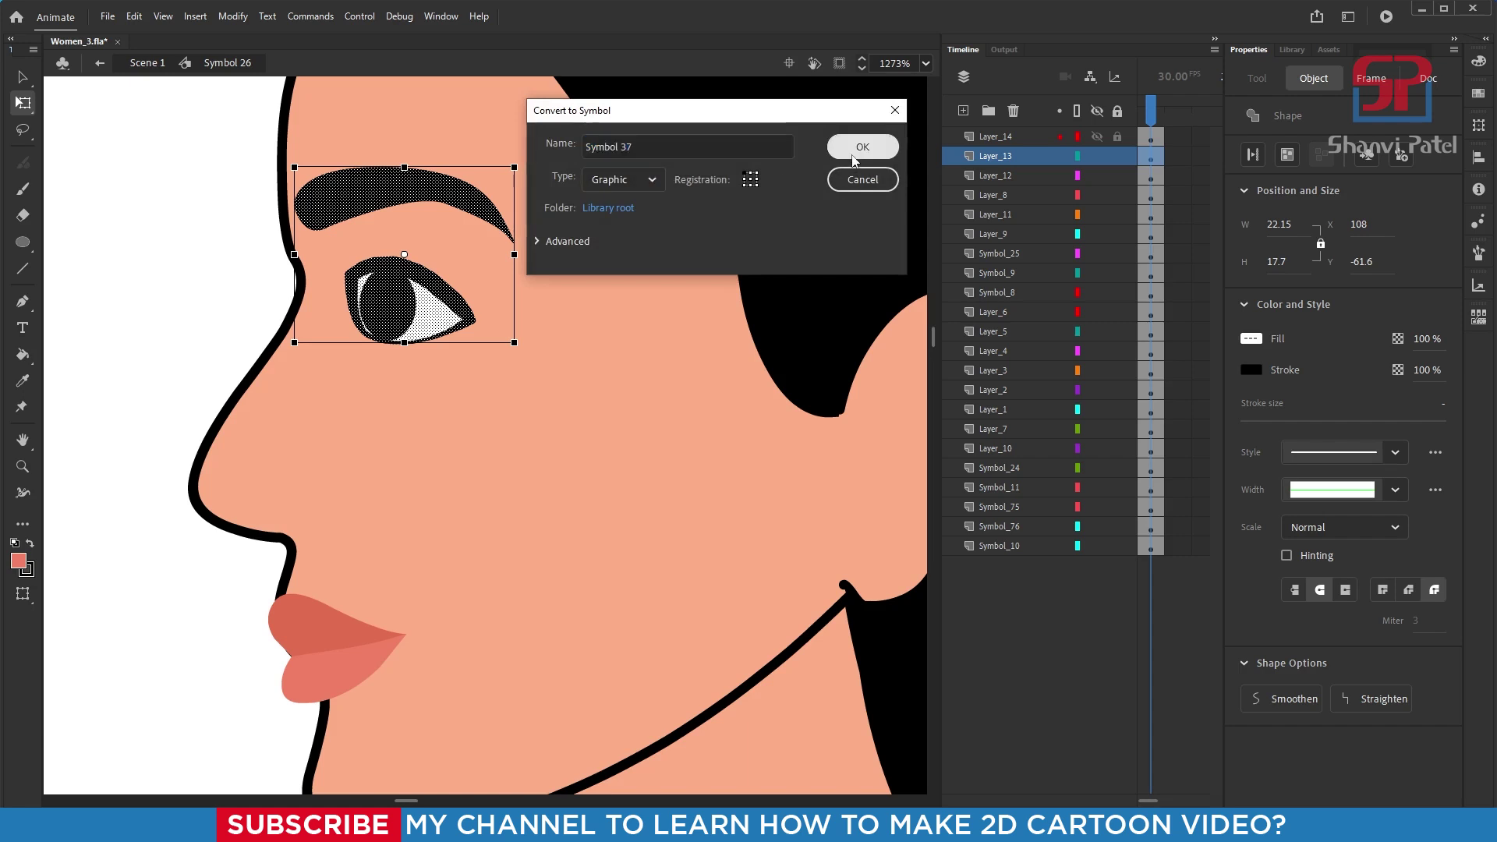
click(862, 144)
- Select the upper and lower lips and convert them together to one graphic symbol
scroll(569, 307, down, 5)
scroll(446, 439, up, 3)
click(536, 338)
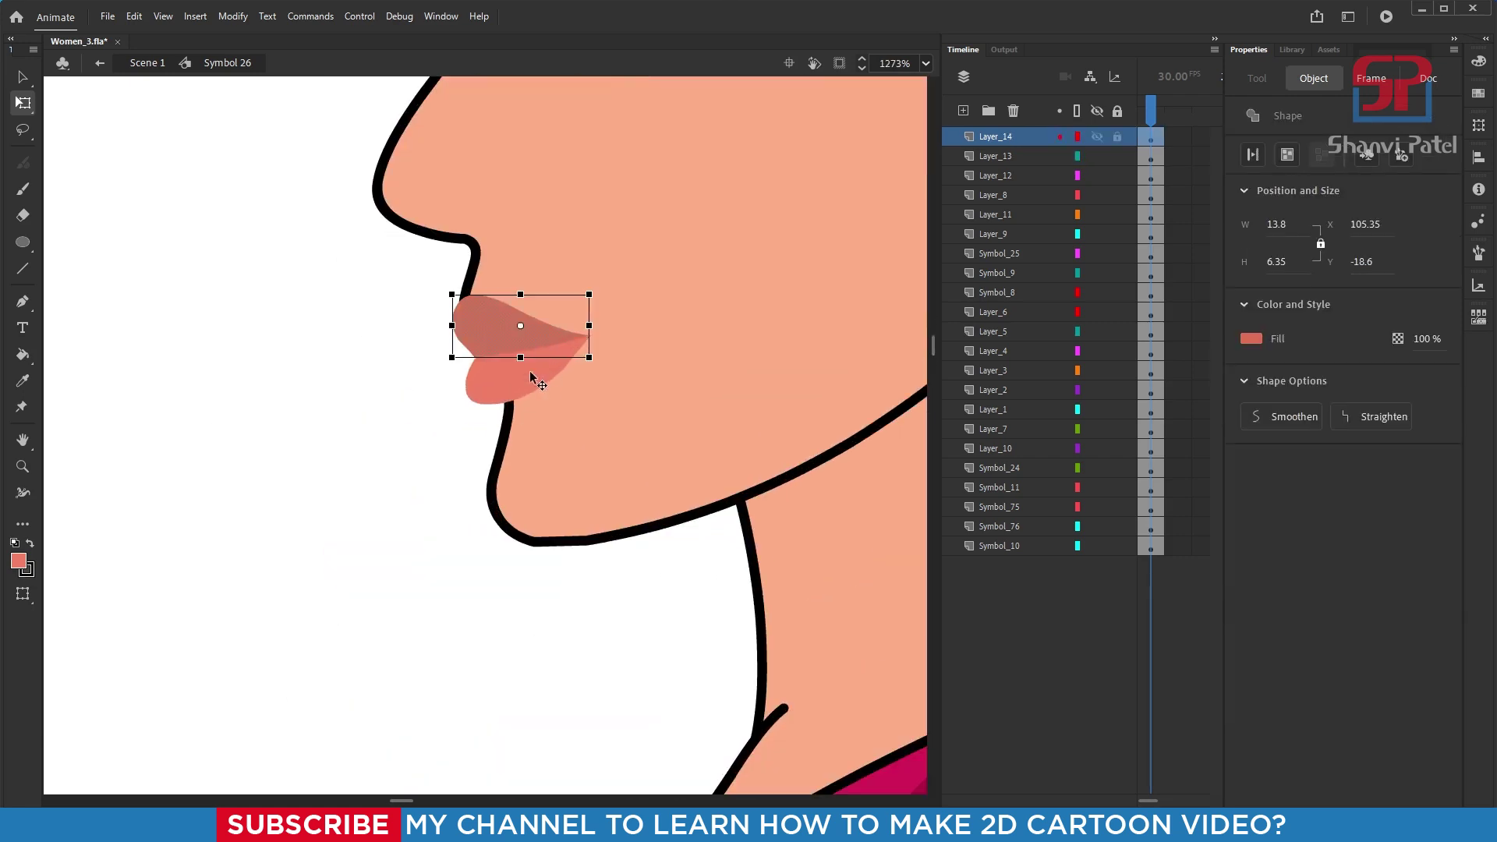
shift+click(520, 388)
key(F8)
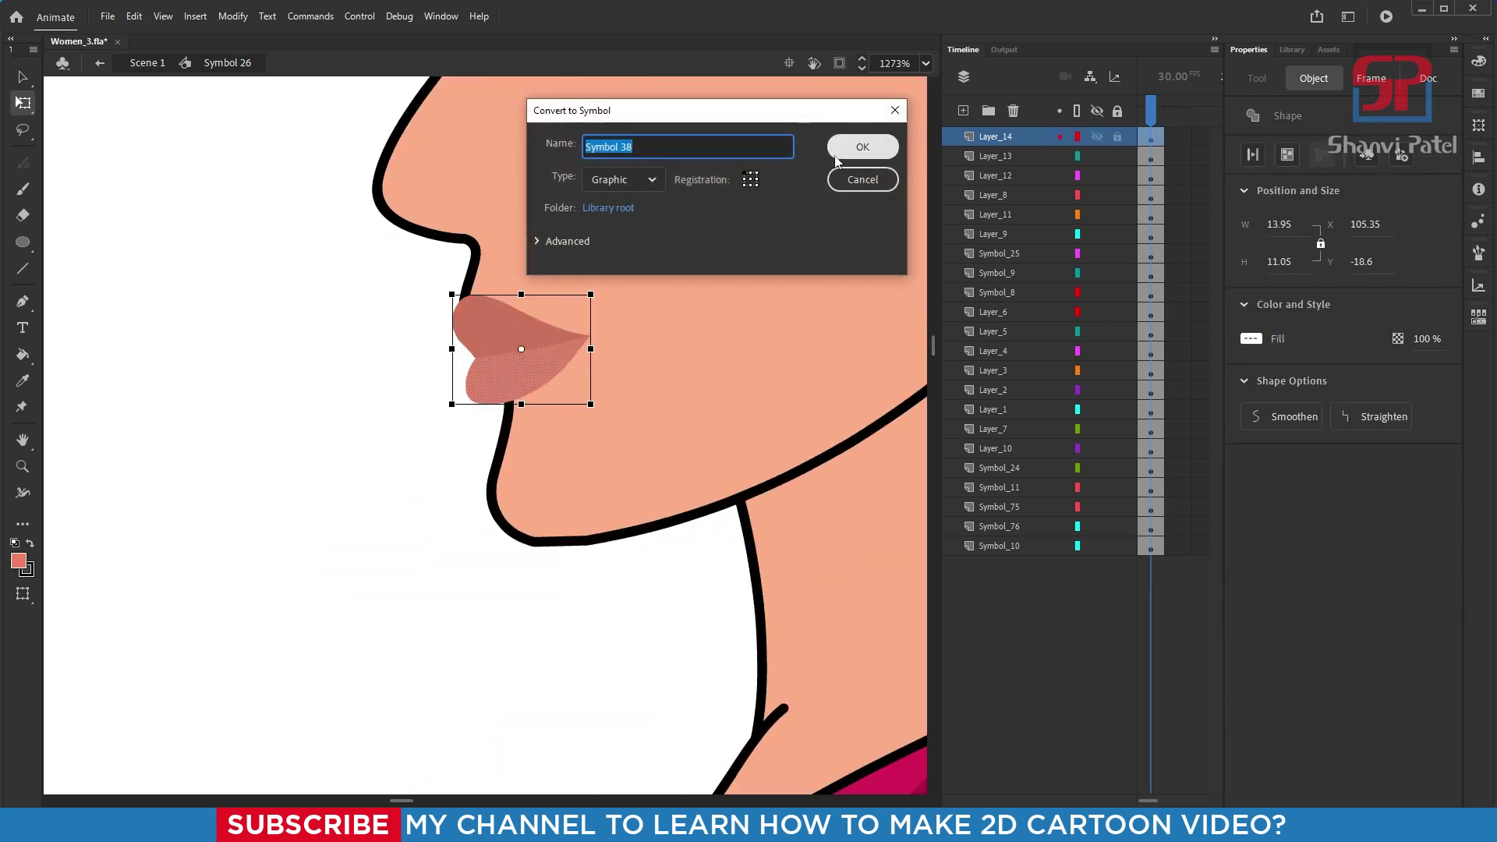
key(Return)
- Combine the hair, face, ear, eye and lips into one graphic head symbol and open it for editing
scroll(529, 343, down, 3)
scroll(667, 290, up, 2)
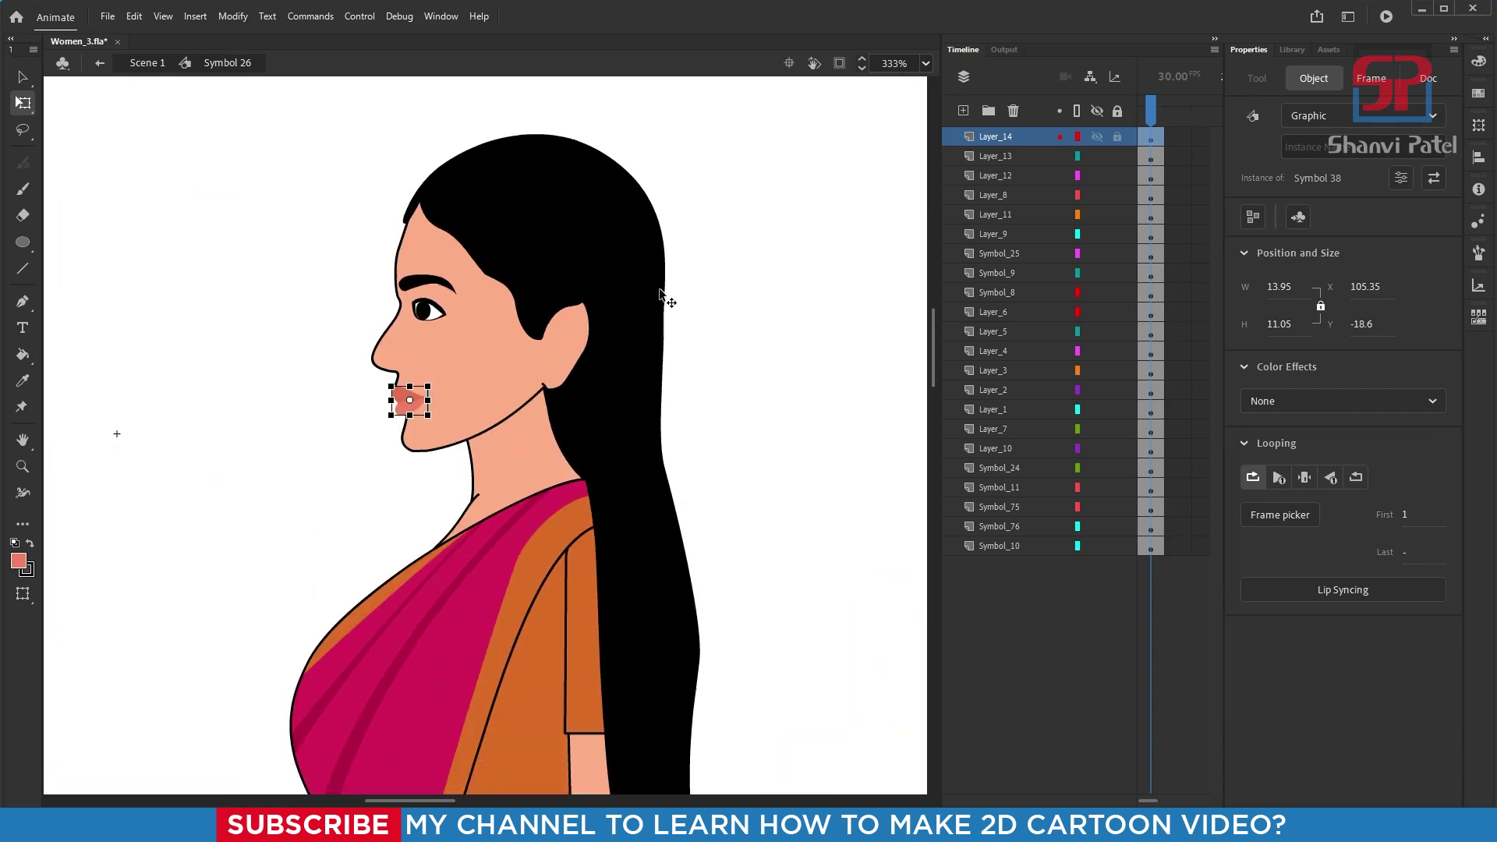
drag(259, 132, 700, 432)
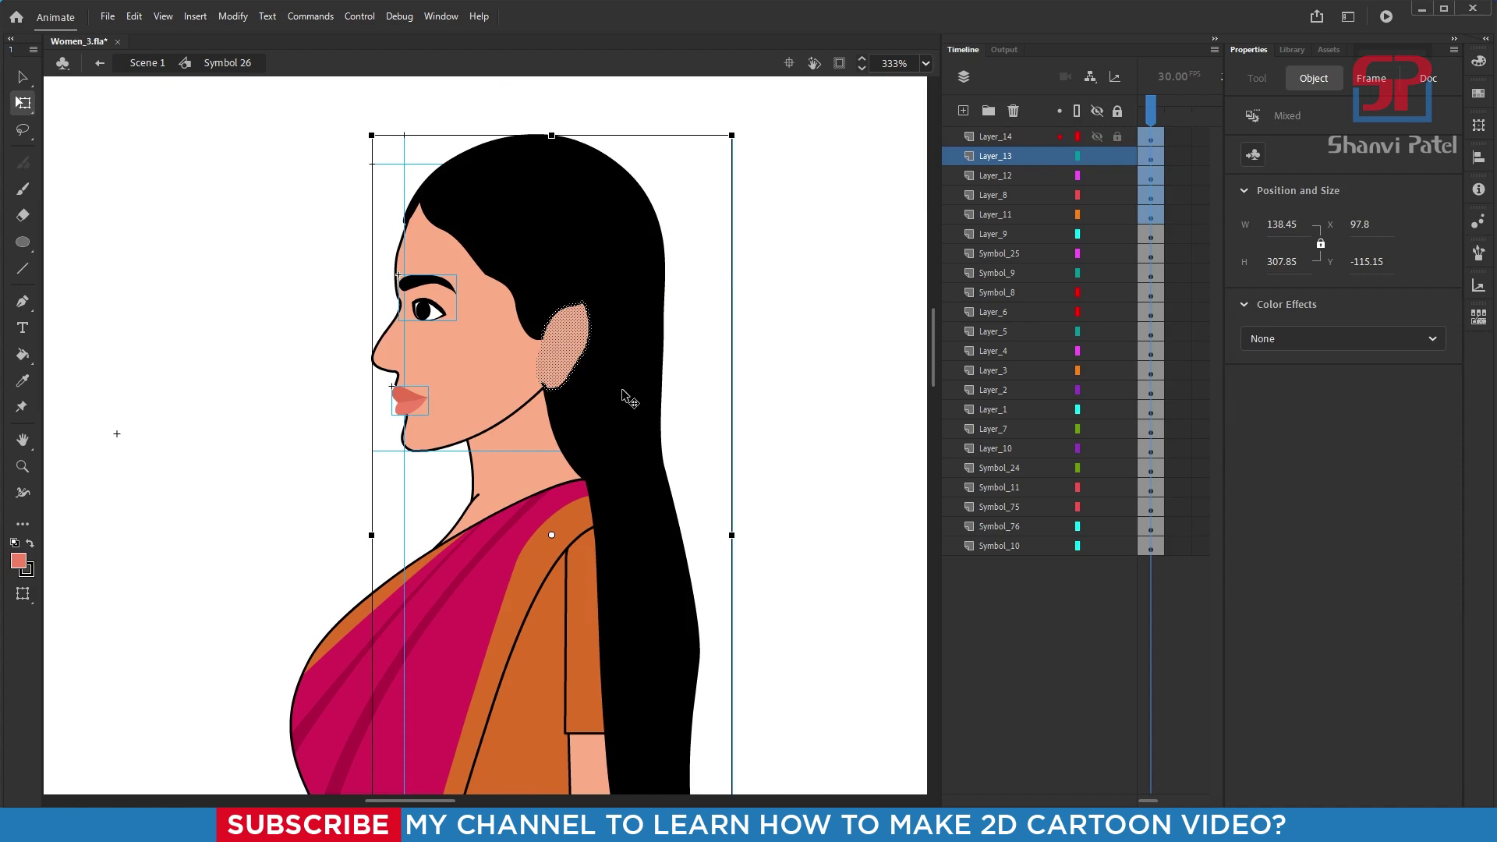
key(F8)
click(857, 146)
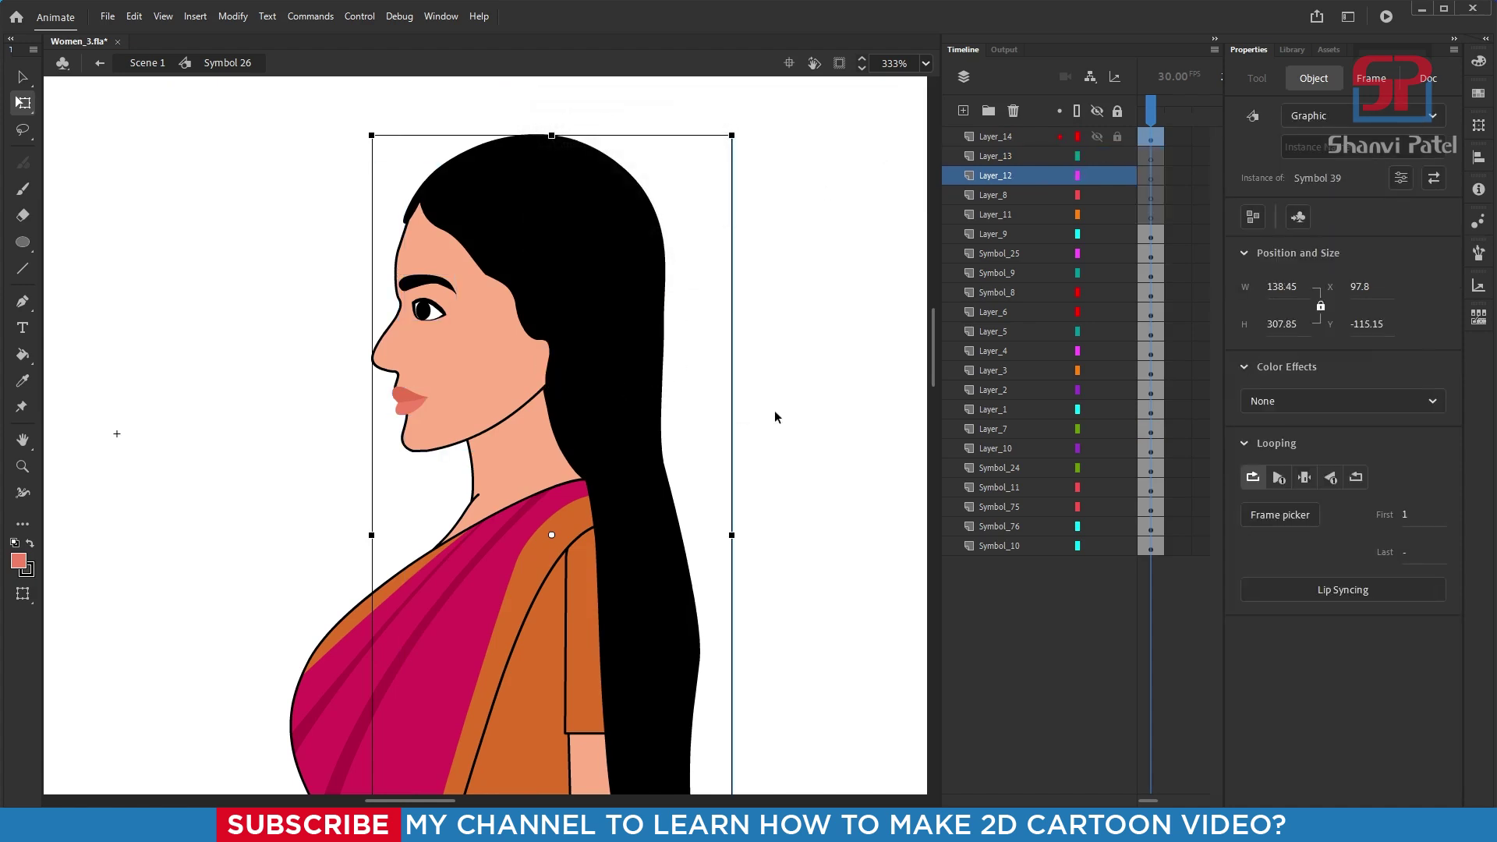
click(833, 397)
double_click(613, 347)
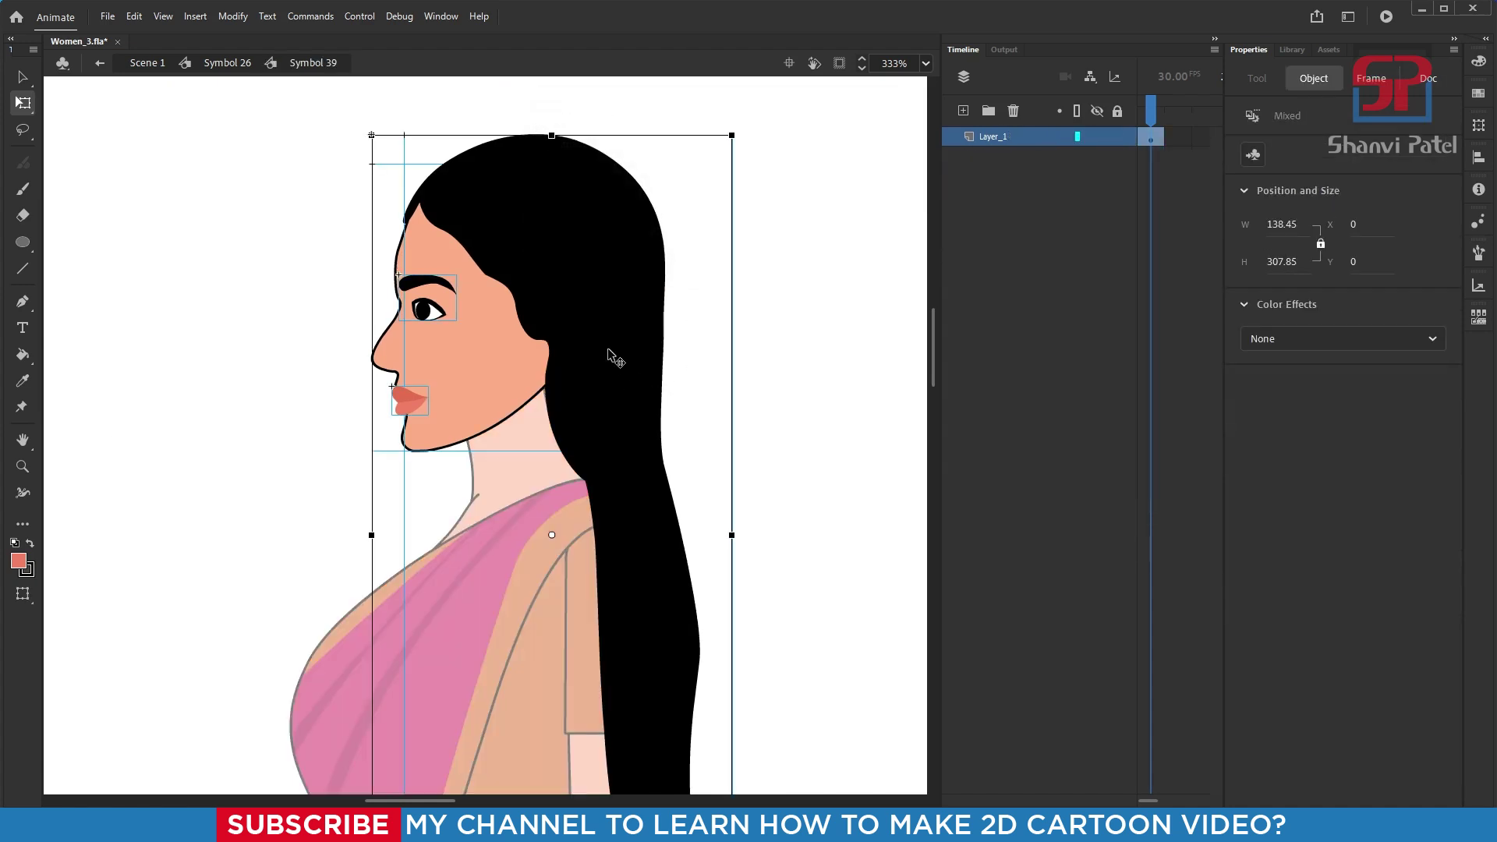
- Try moving the hair away from the head, and undo the move
double_click(512, 348)
click(732, 352)
double_click(674, 379)
drag(576, 376, 723, 312)
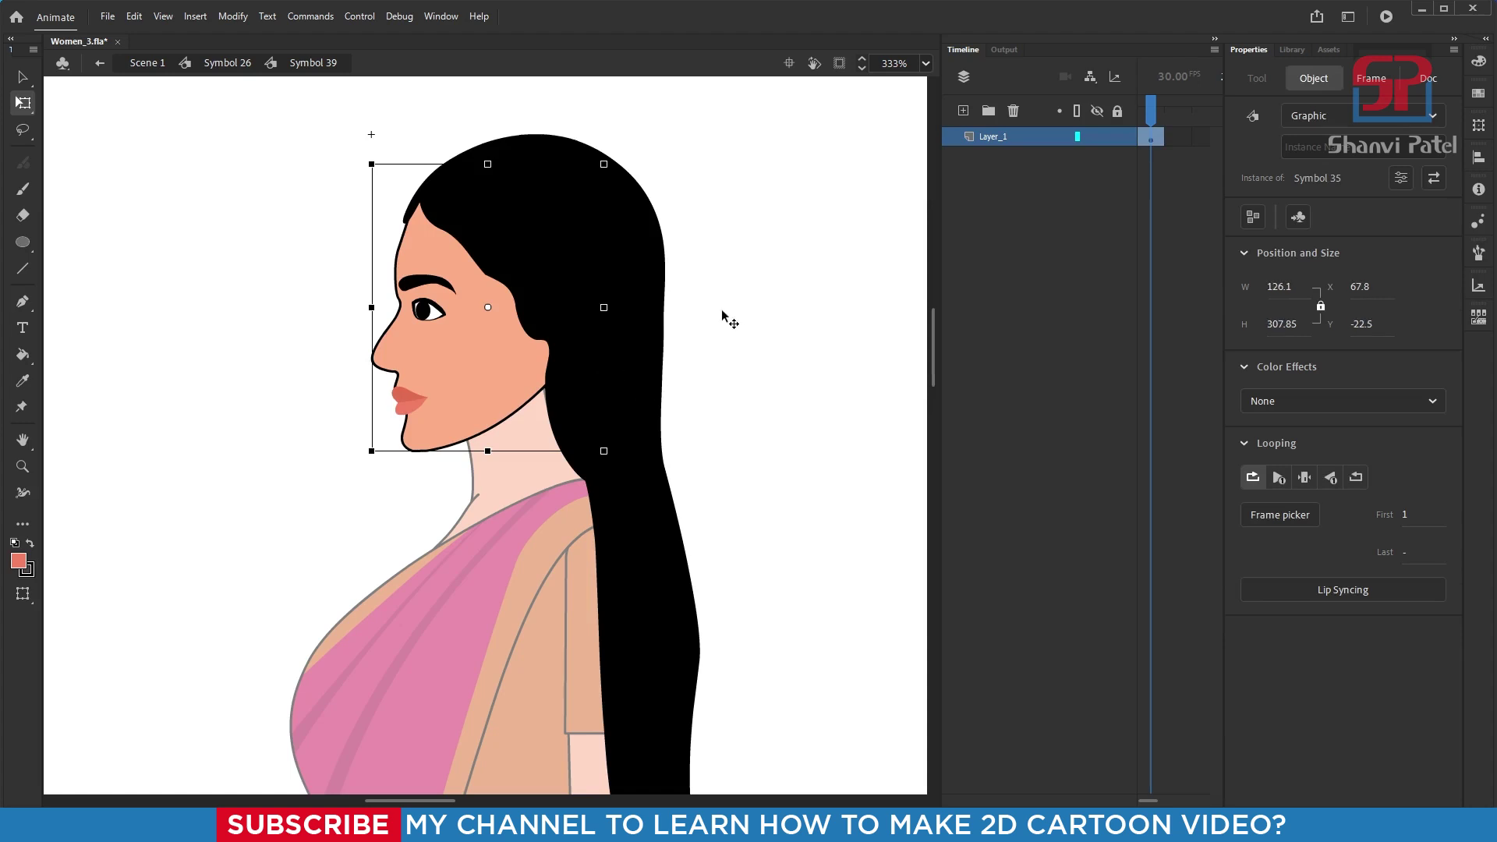
key(ctrl+z)
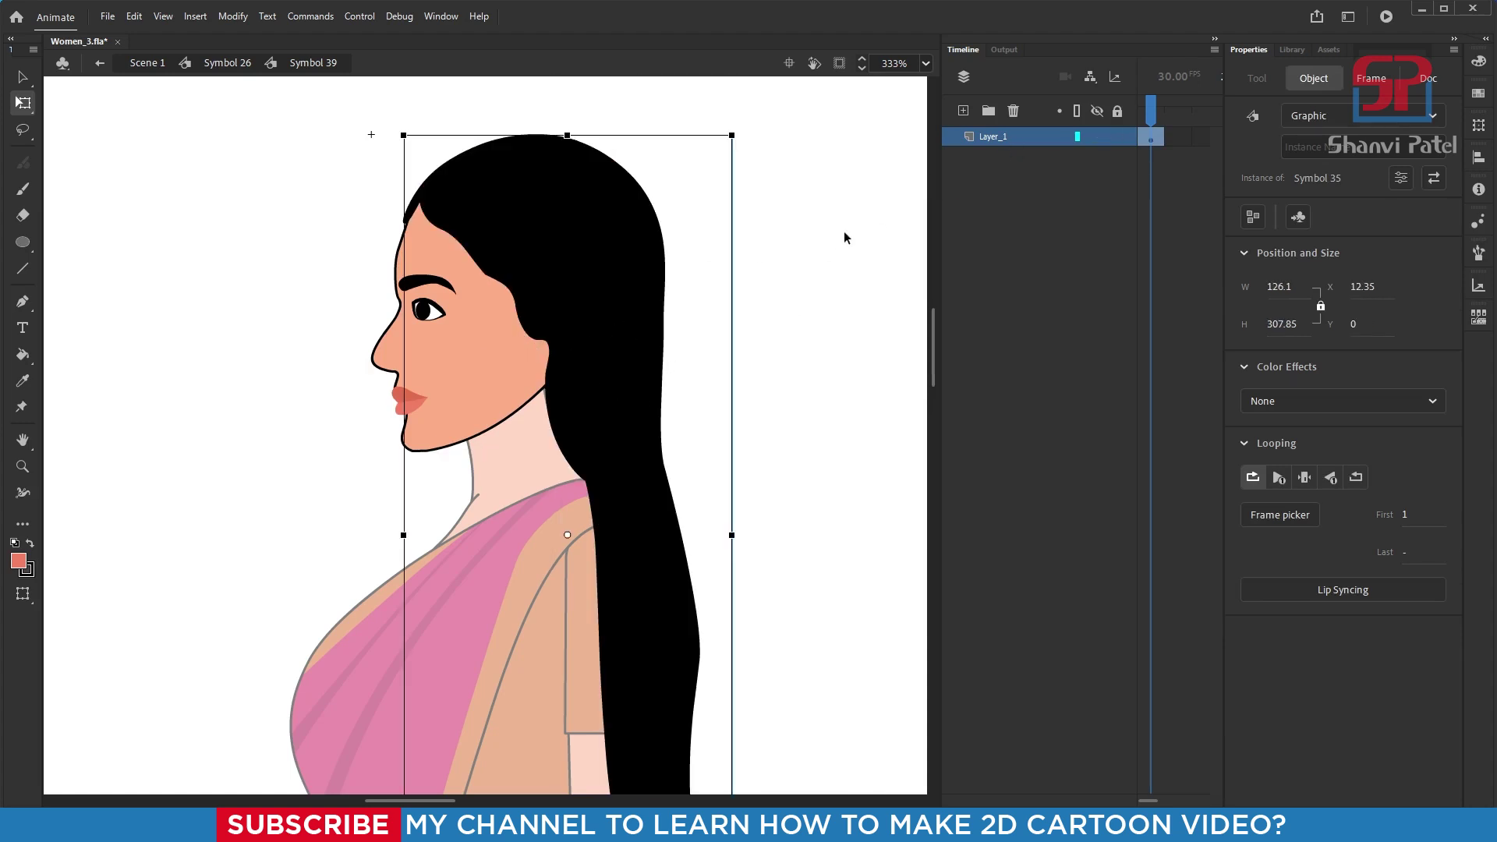
- Select the hair and the face inside the head symbol and distribute them to separate layers
right_click(606, 265)
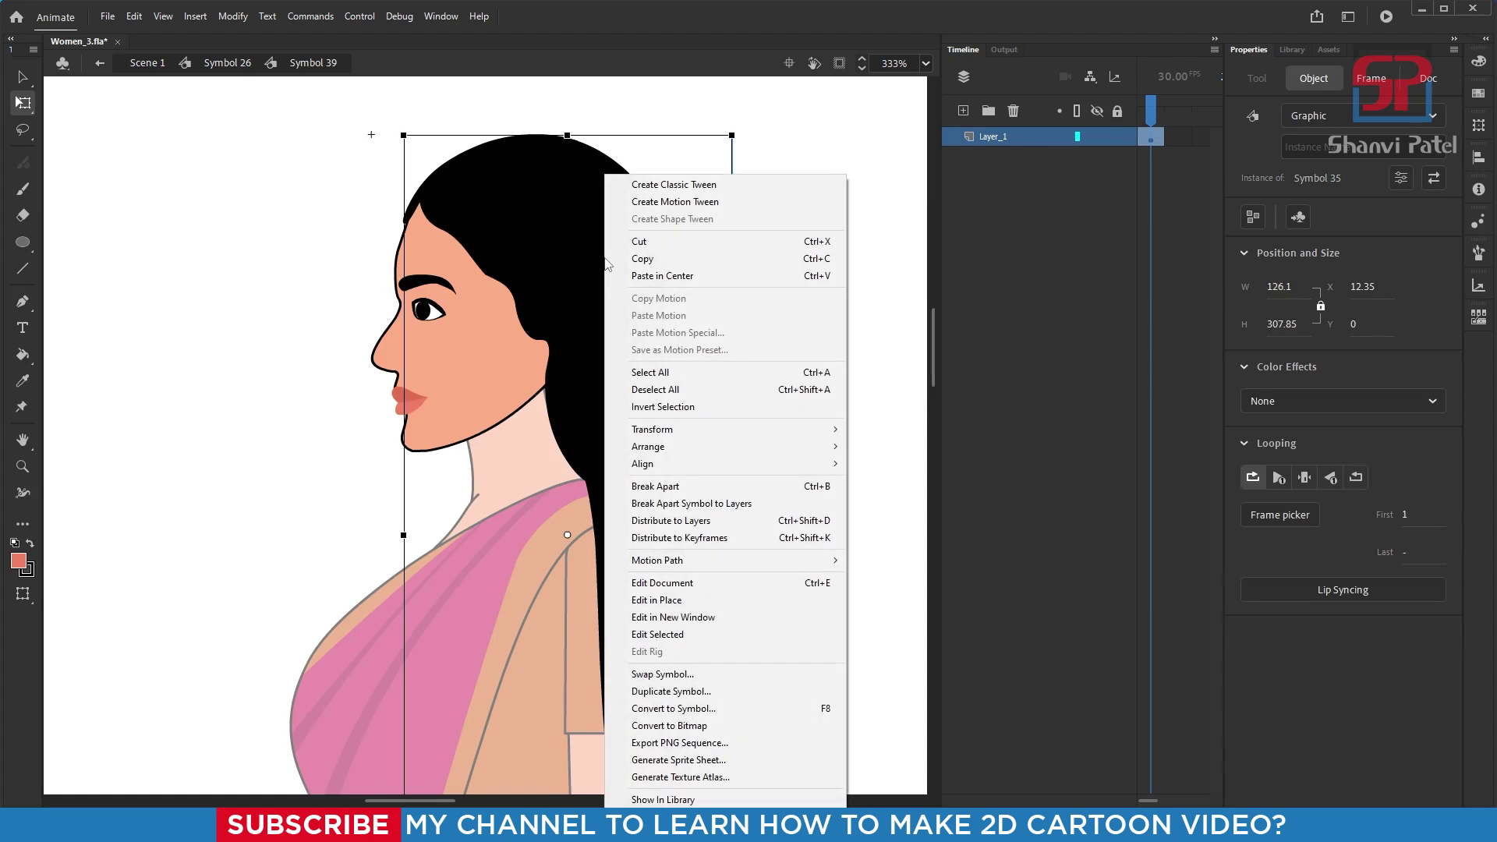
click(545, 283)
shift+click(465, 372)
right_click(602, 261)
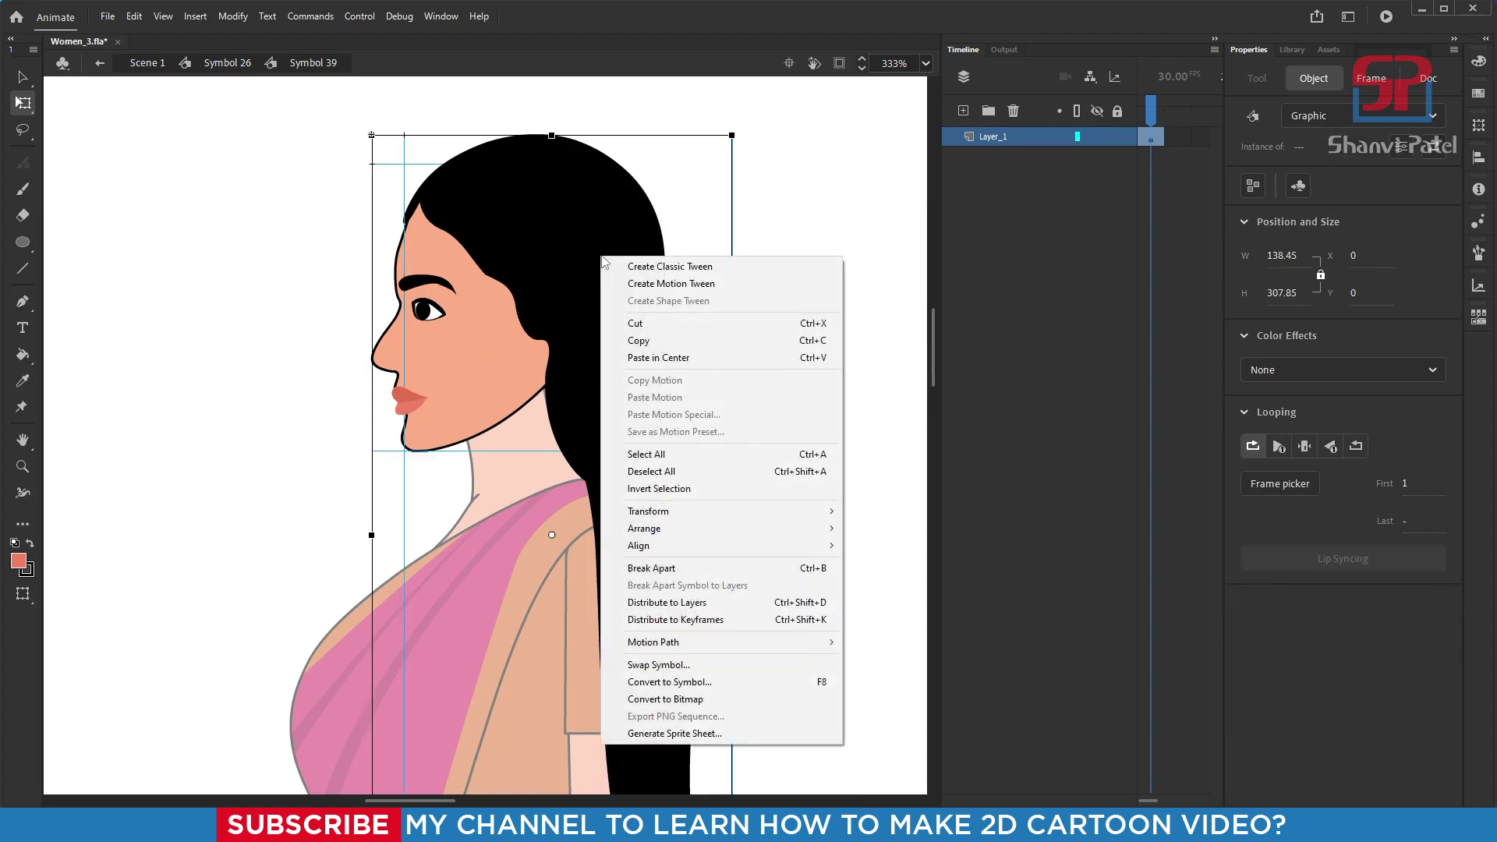
click(686, 602)
click(703, 325)
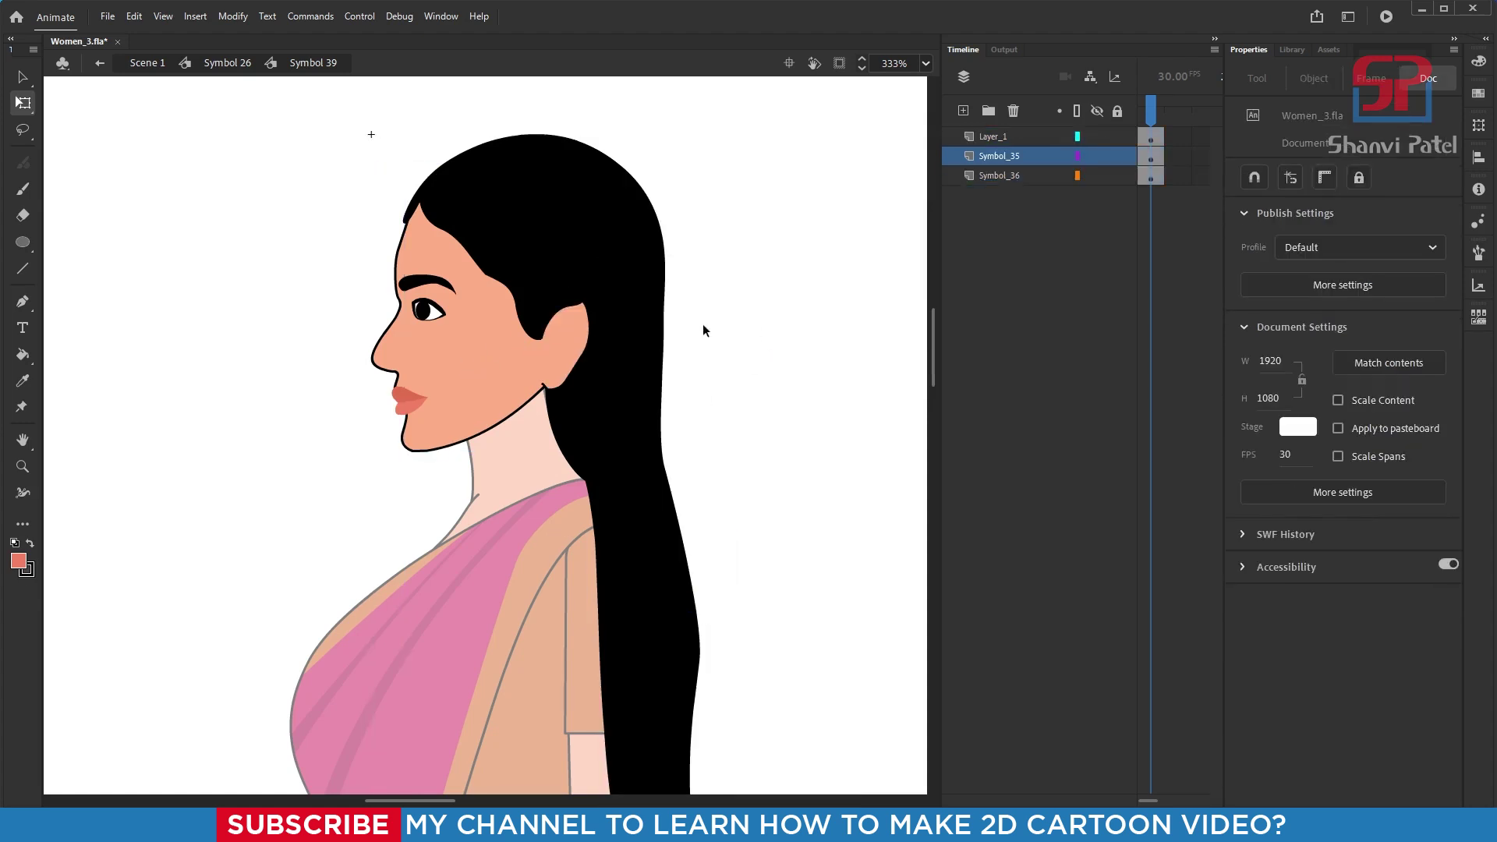
- Convert the ear shape to a graphic symbol
click(599, 238)
click(575, 343)
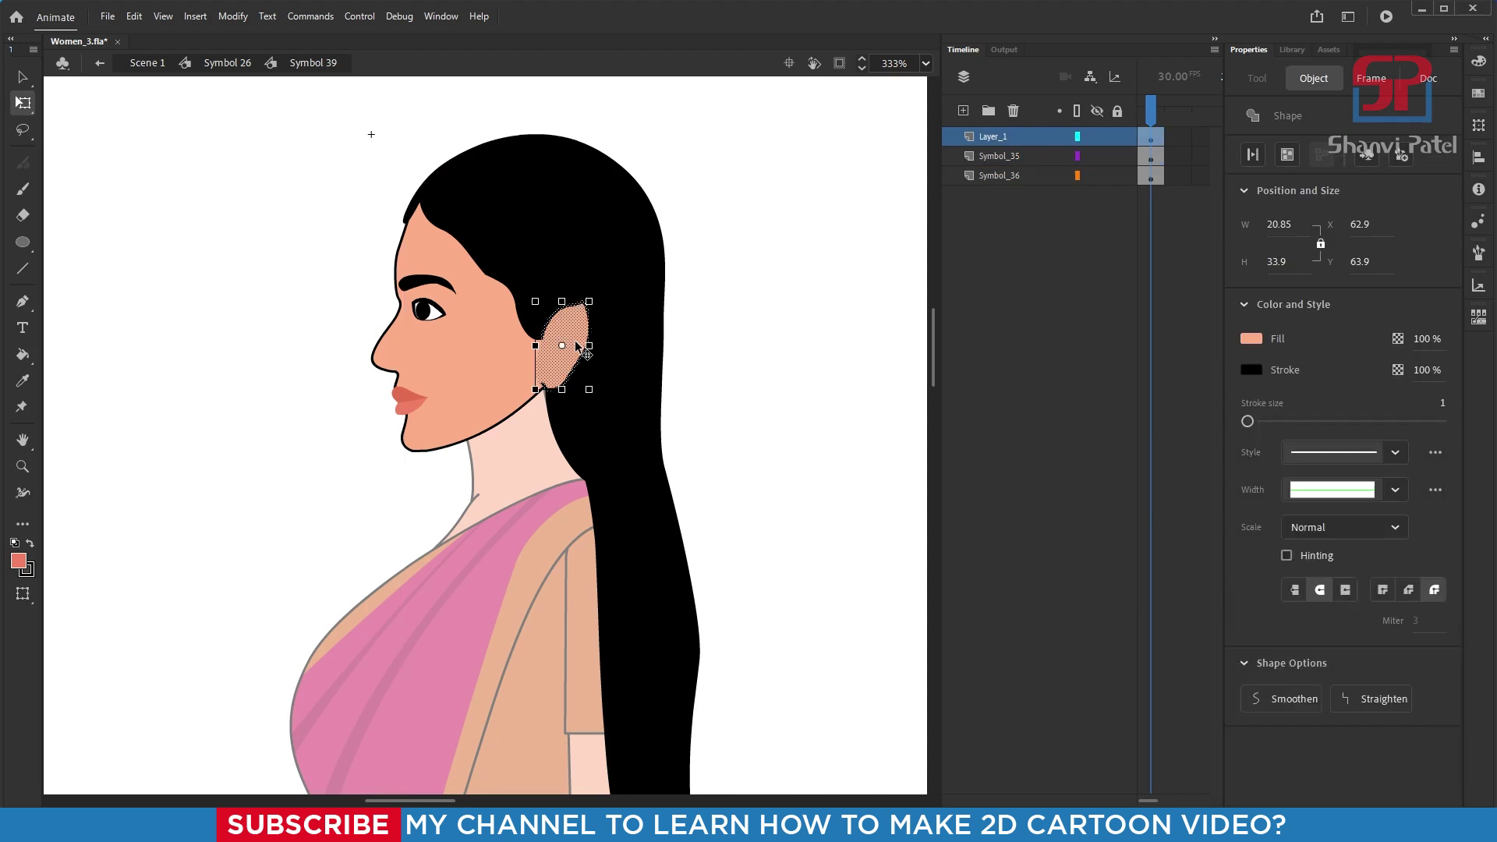
key(F8)
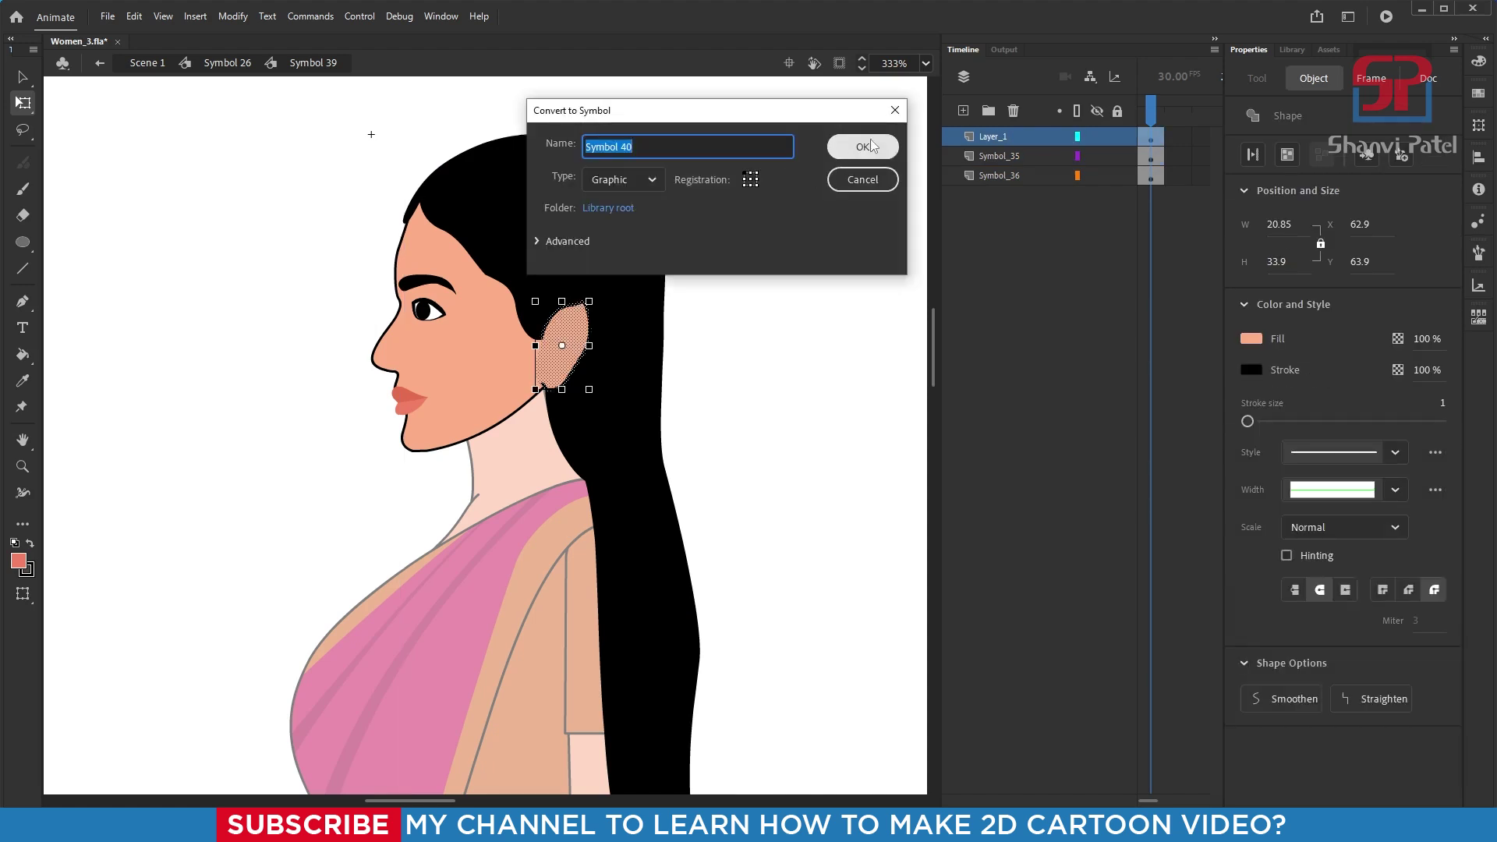
click(863, 147)
click(756, 354)
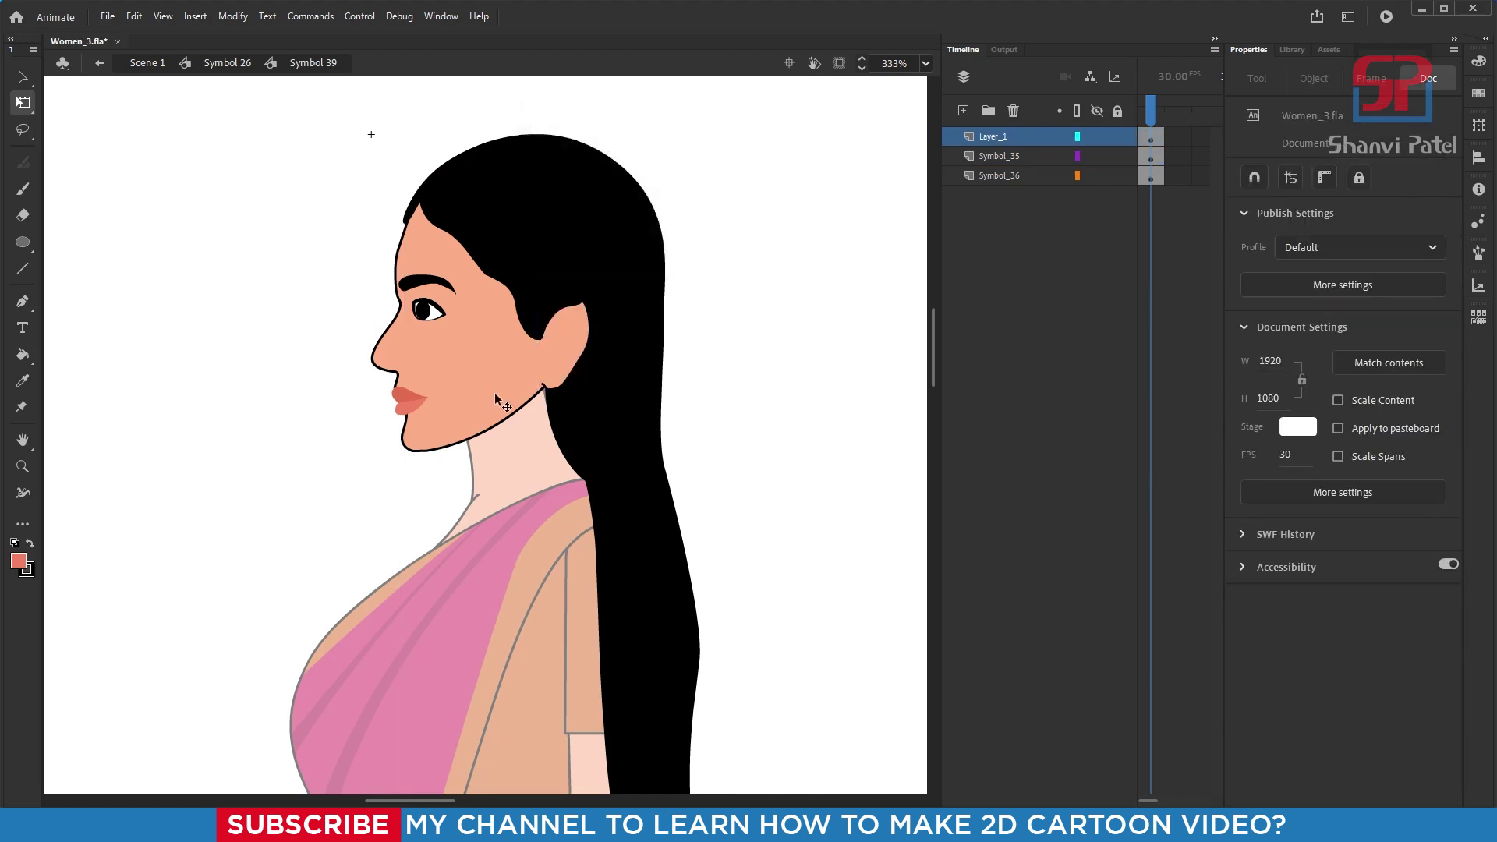
- Move the eye and lips onto a new layer at the top of the head symbol, keeping their positions
click(409, 399)
shift+click(427, 311)
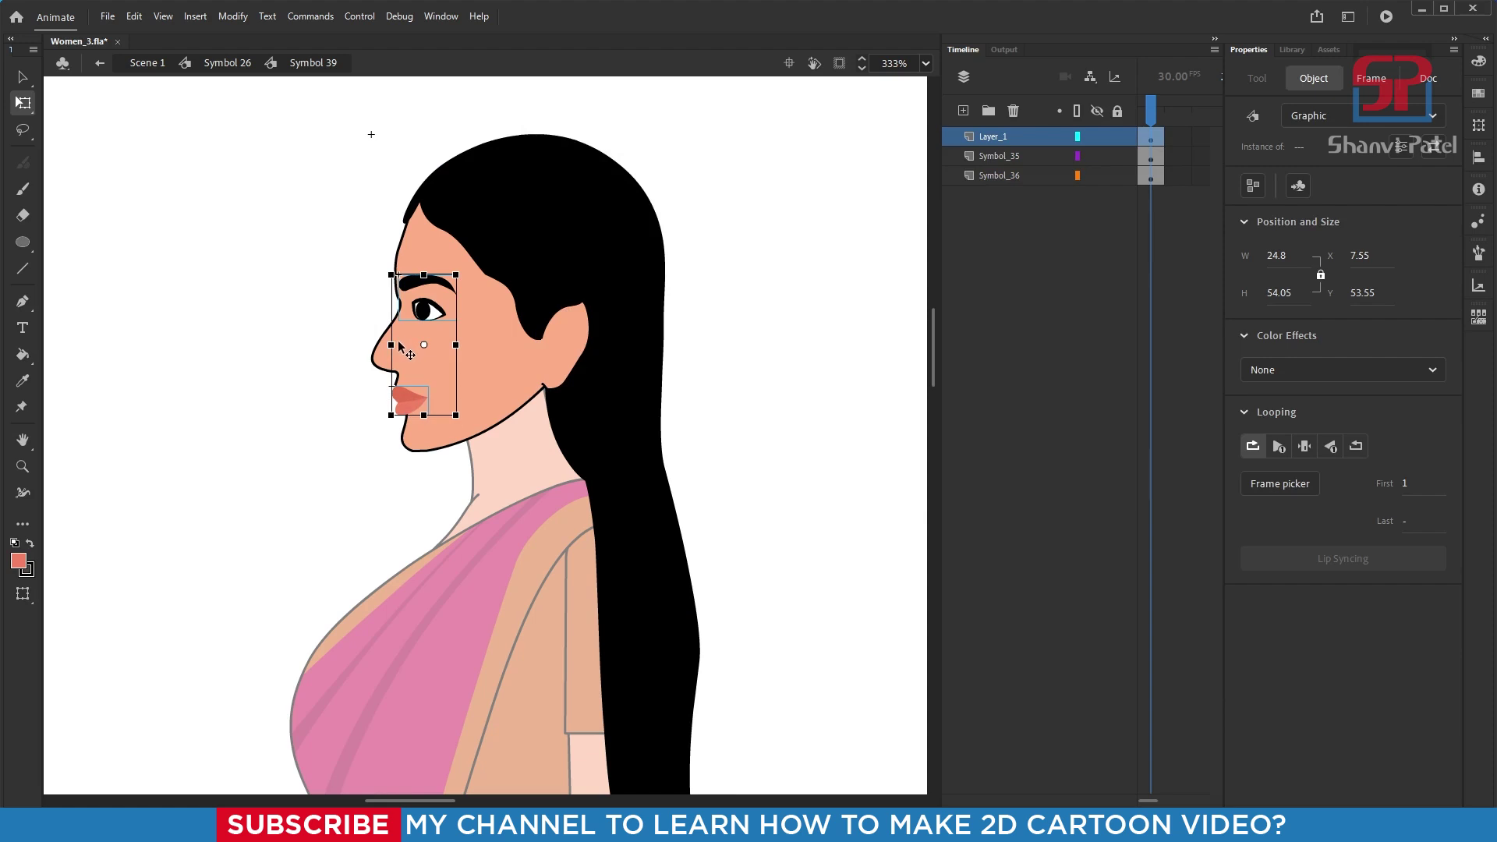
key(Delete)
click(963, 111)
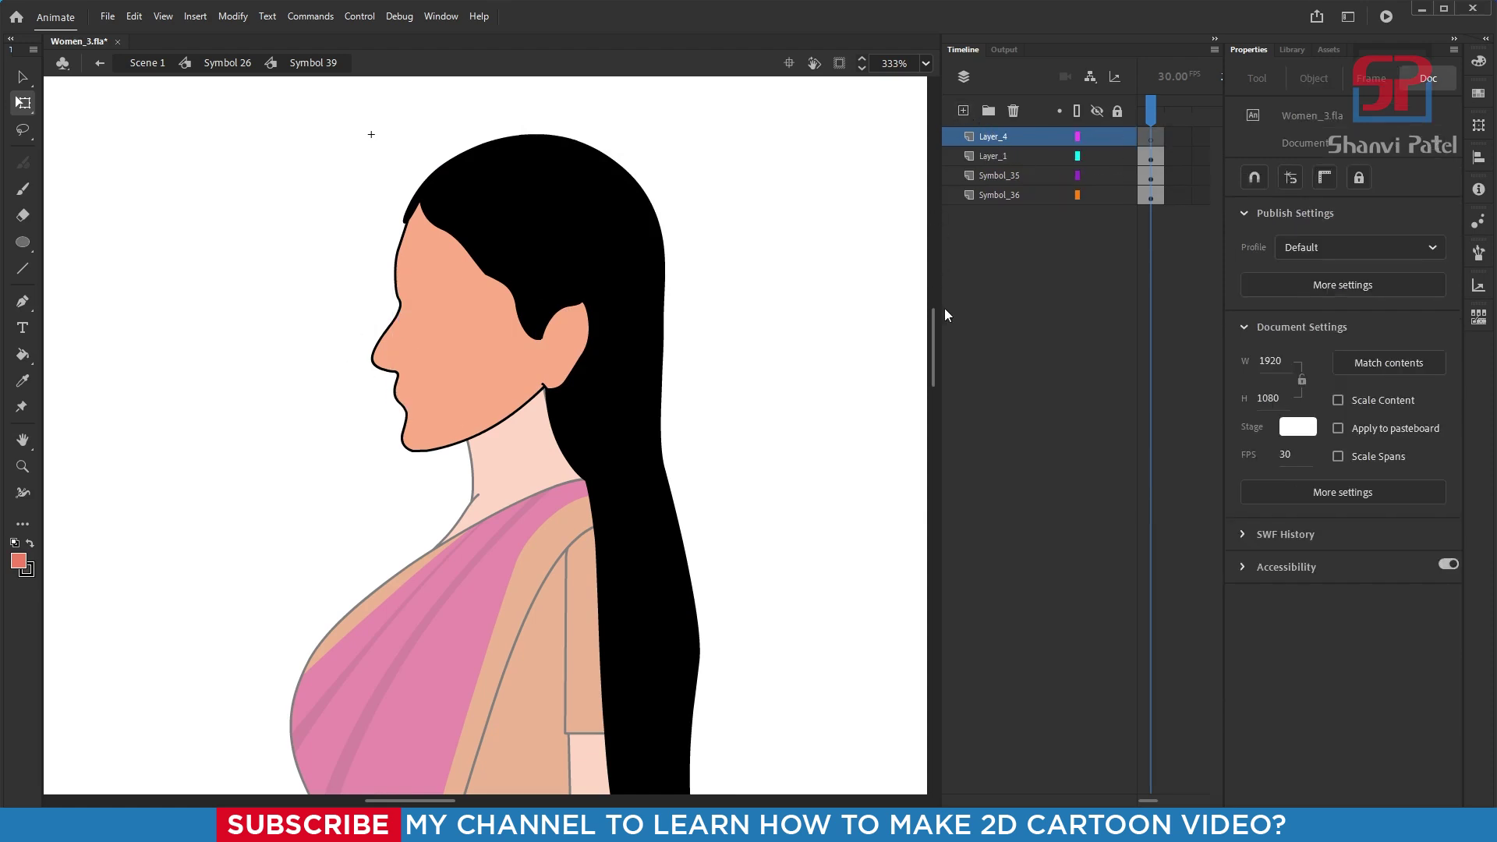
key(ctrl+shift+v)
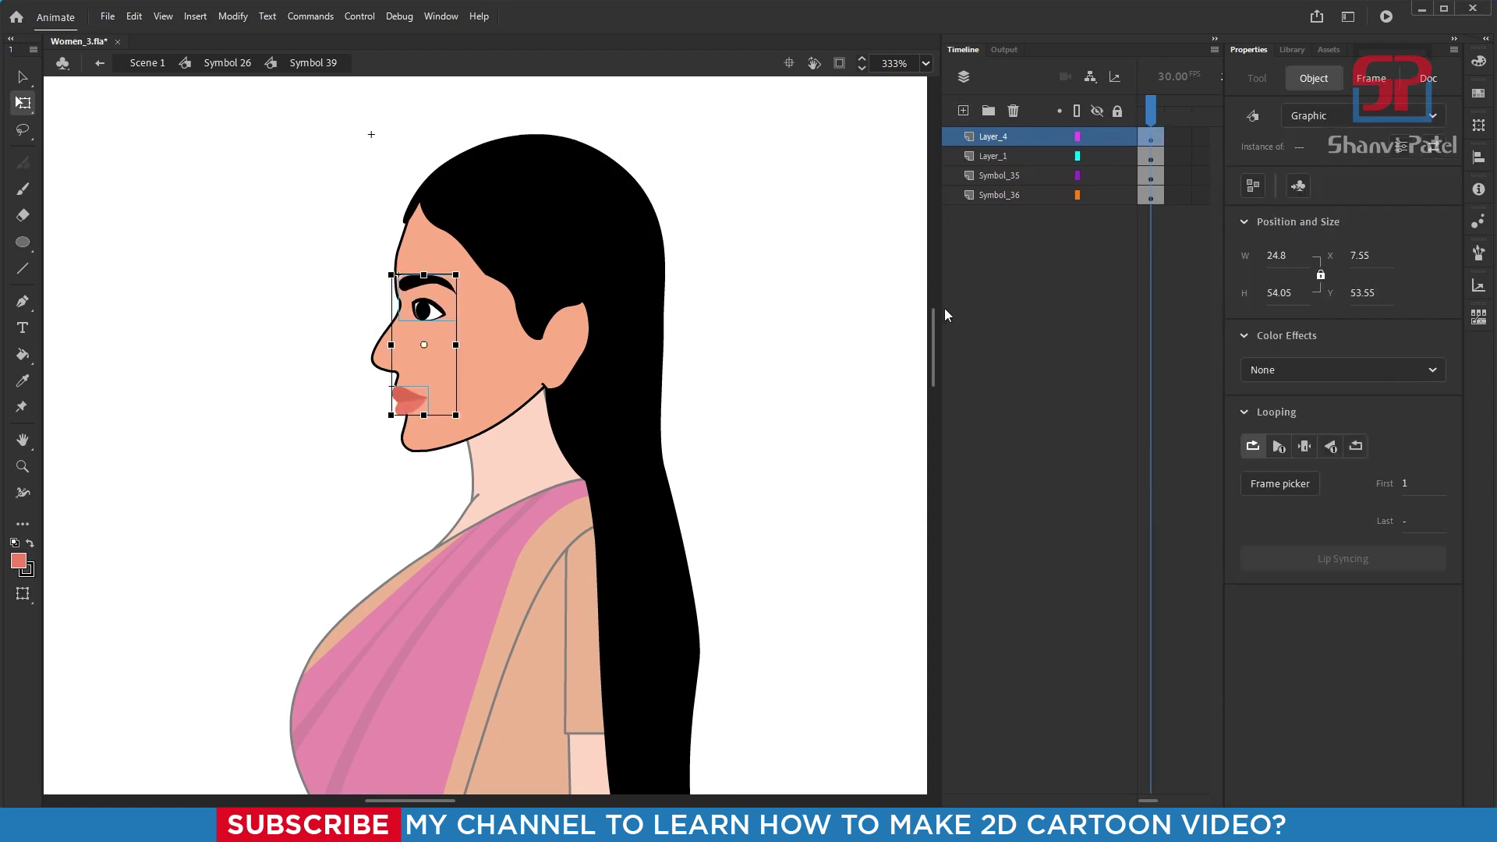
click(795, 377)
- Open the ear symbol and draw a small circular earring, about 3.3 px wide, on the lobe in a new layer
scroll(561, 347, up, 3)
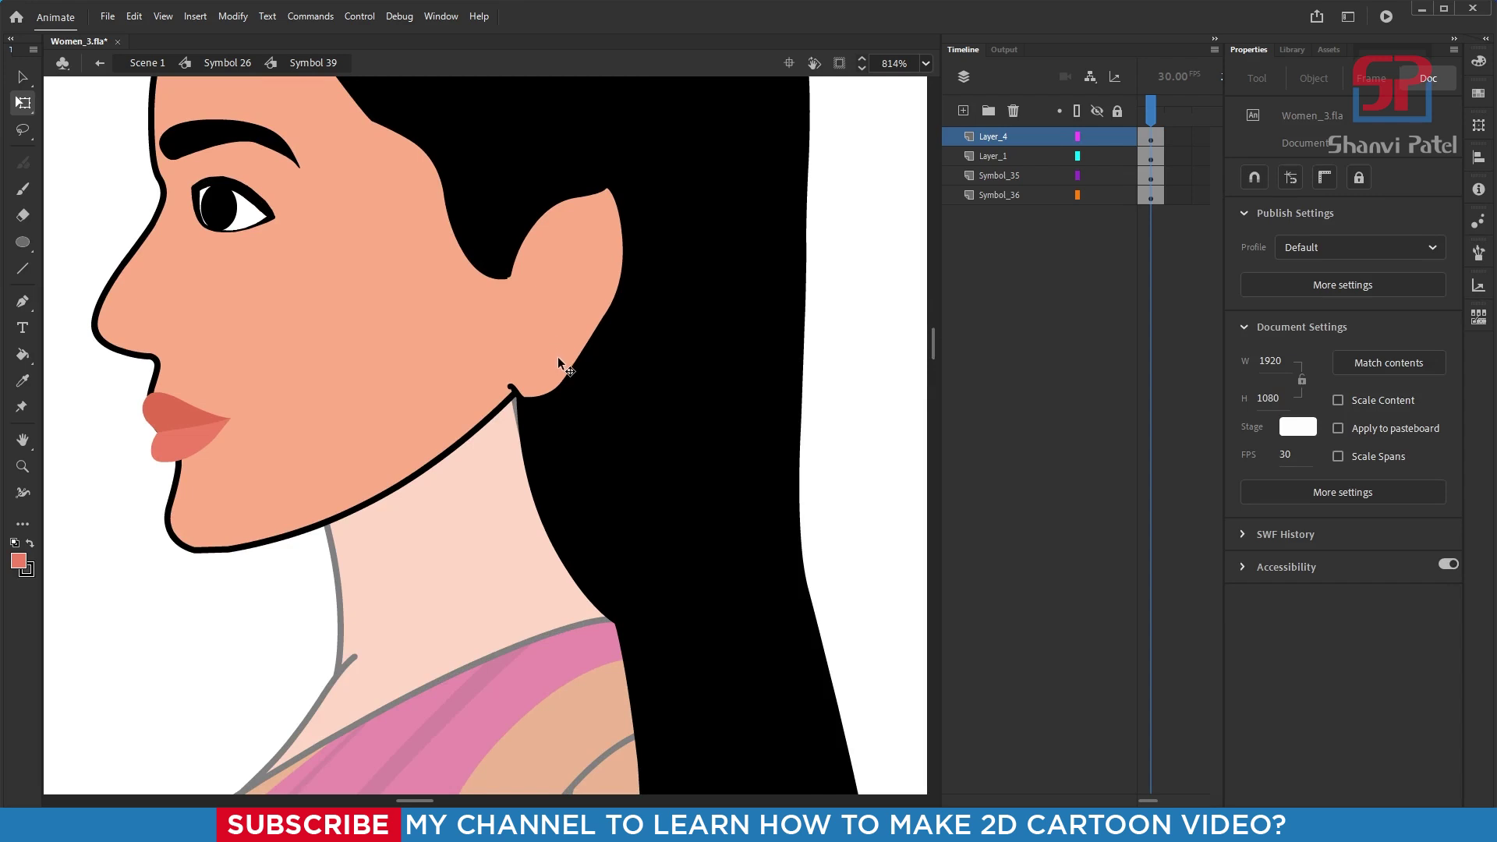
click(558, 346)
double_click(560, 350)
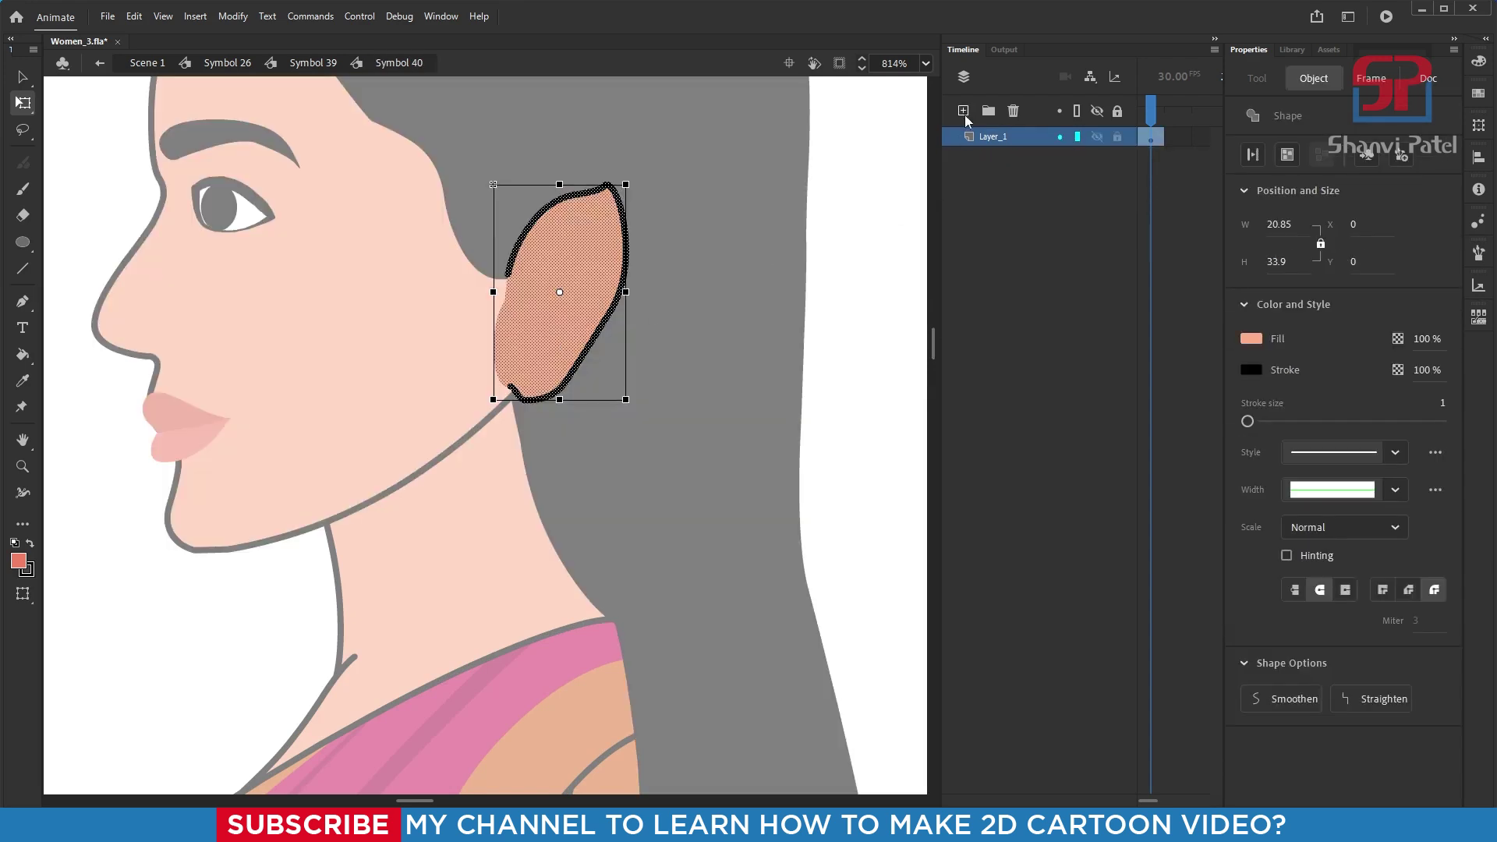
click(963, 111)
click(23, 242)
scroll(400, 358, up, 3)
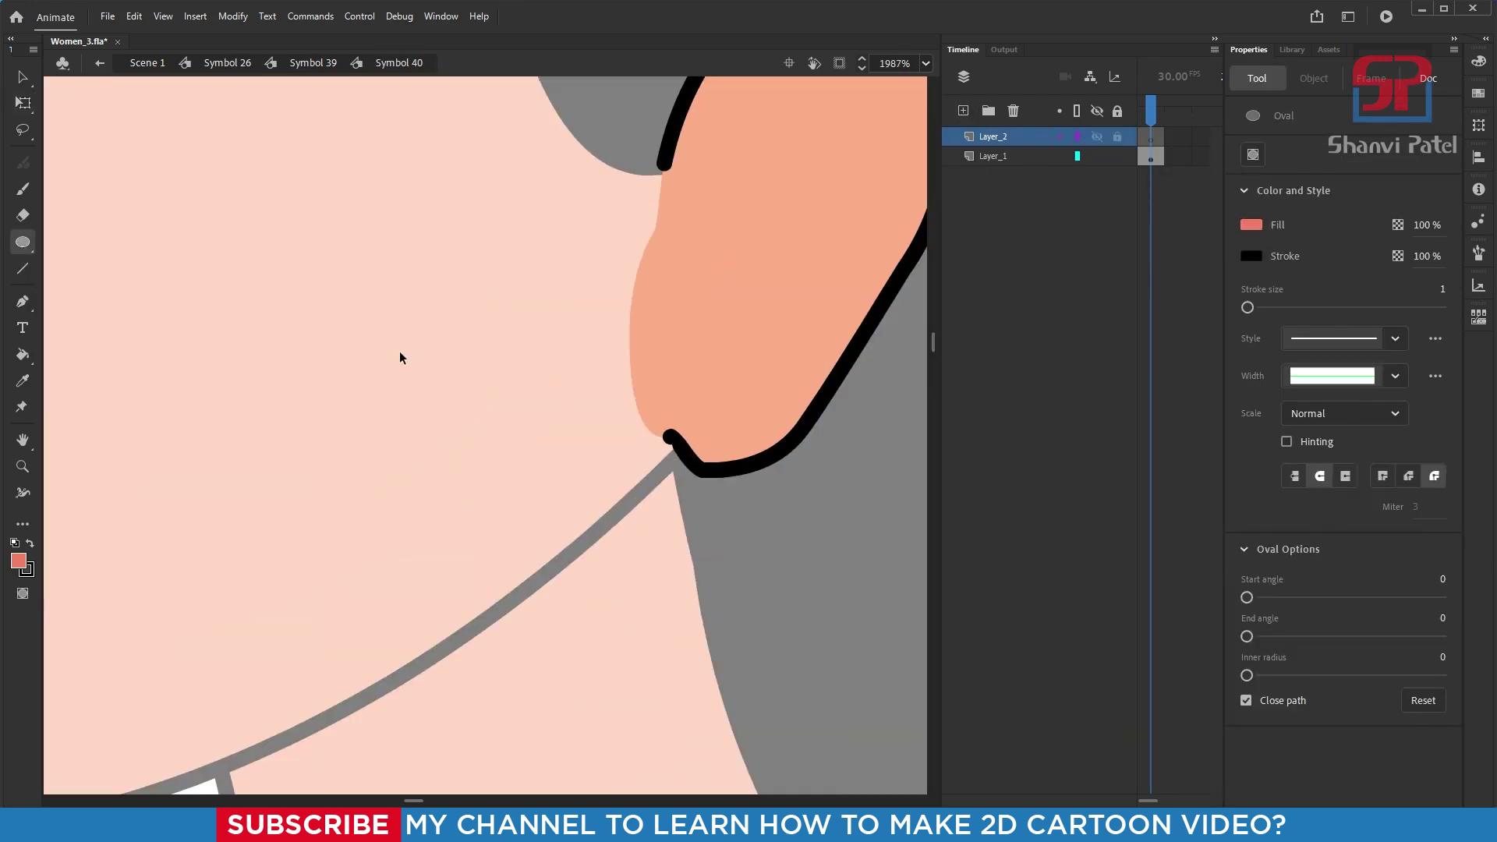
drag(692, 376, 760, 444)
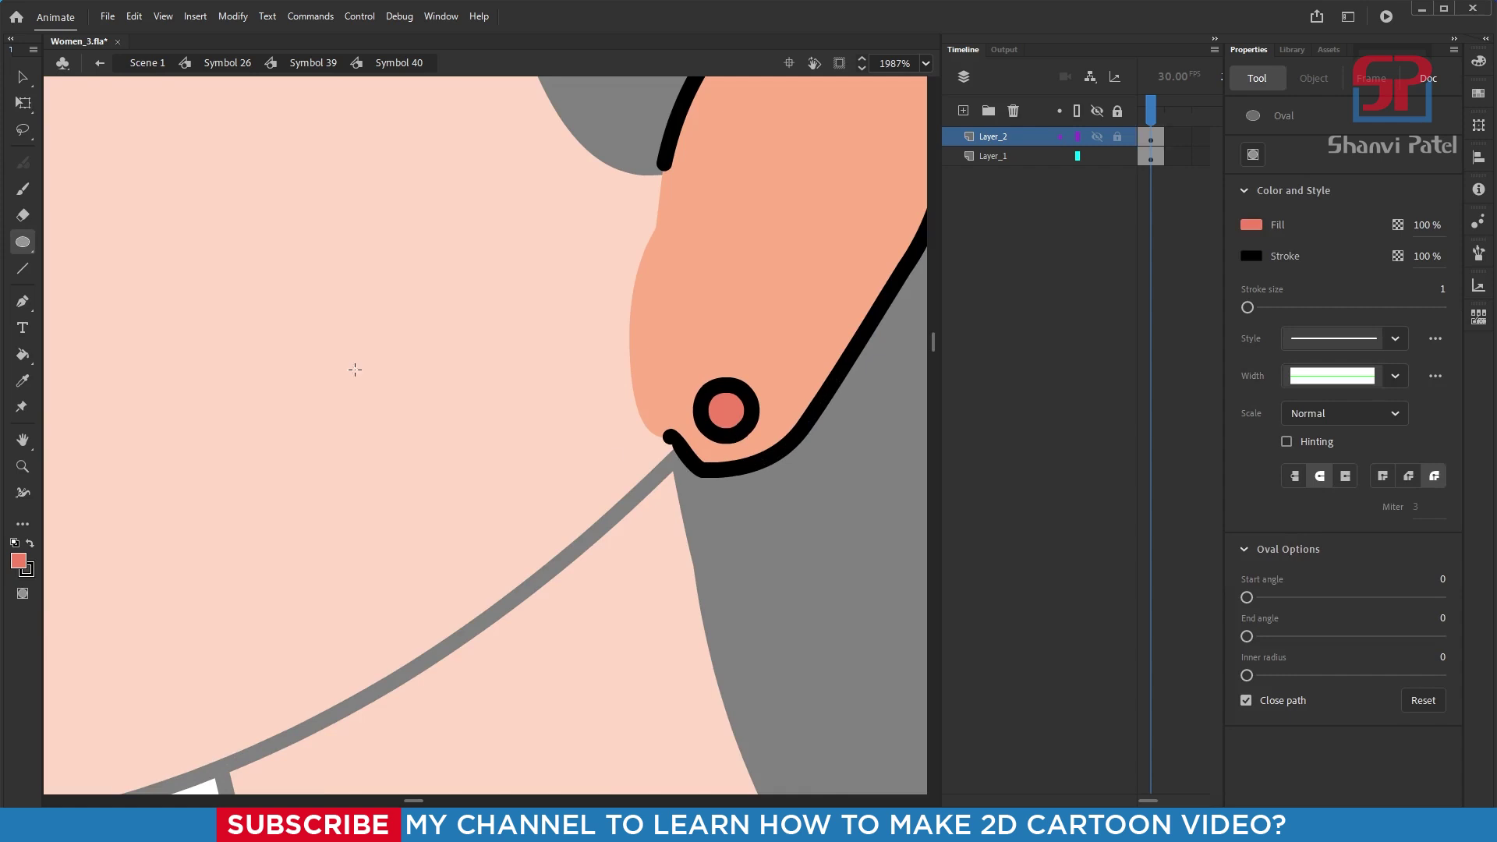
- Fill the earring circle on the earlobe with white
click(24, 104)
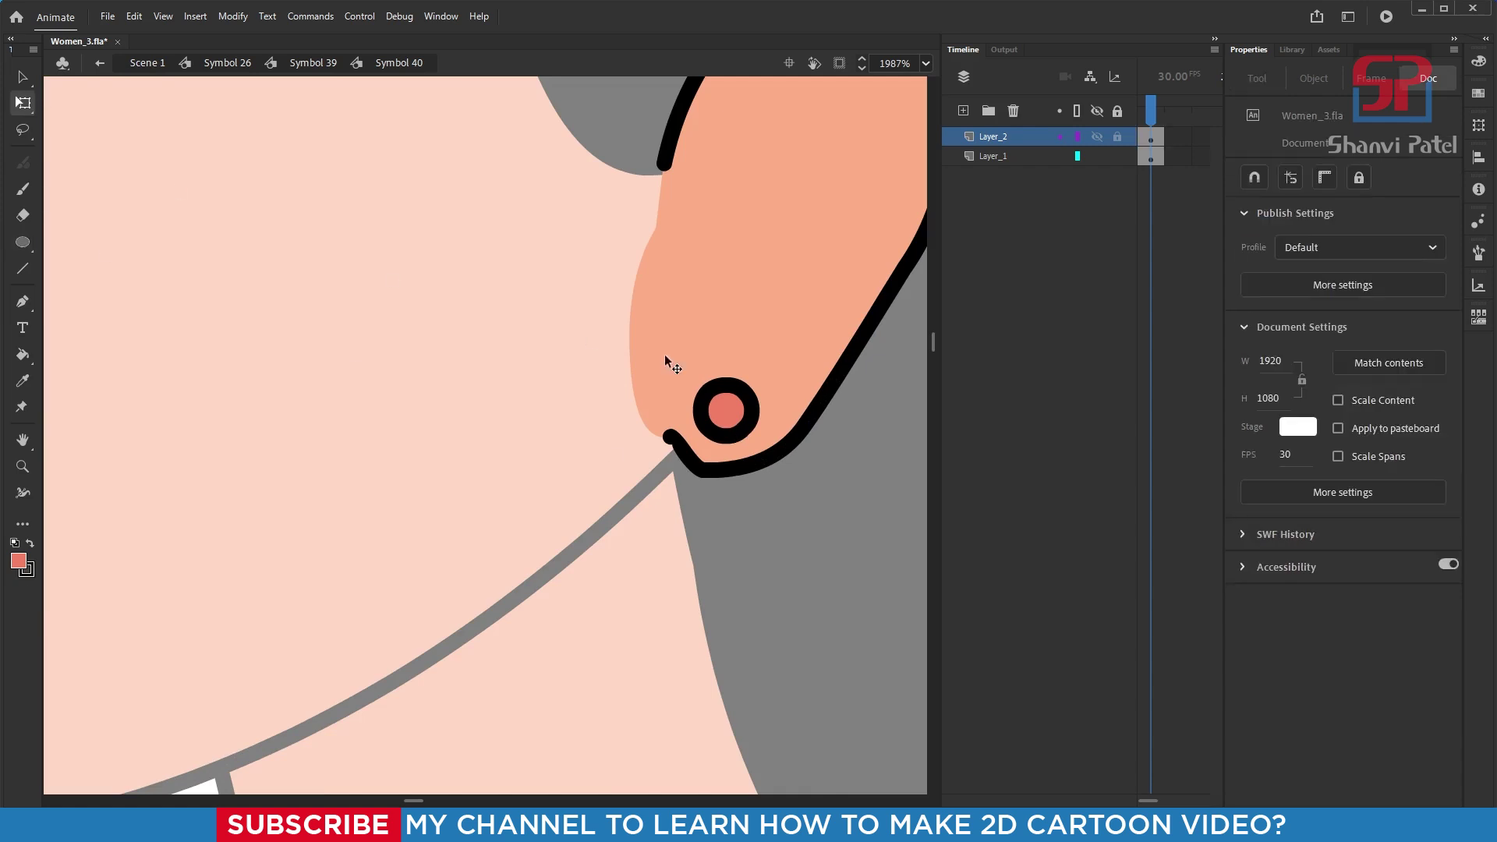
double_click(739, 411)
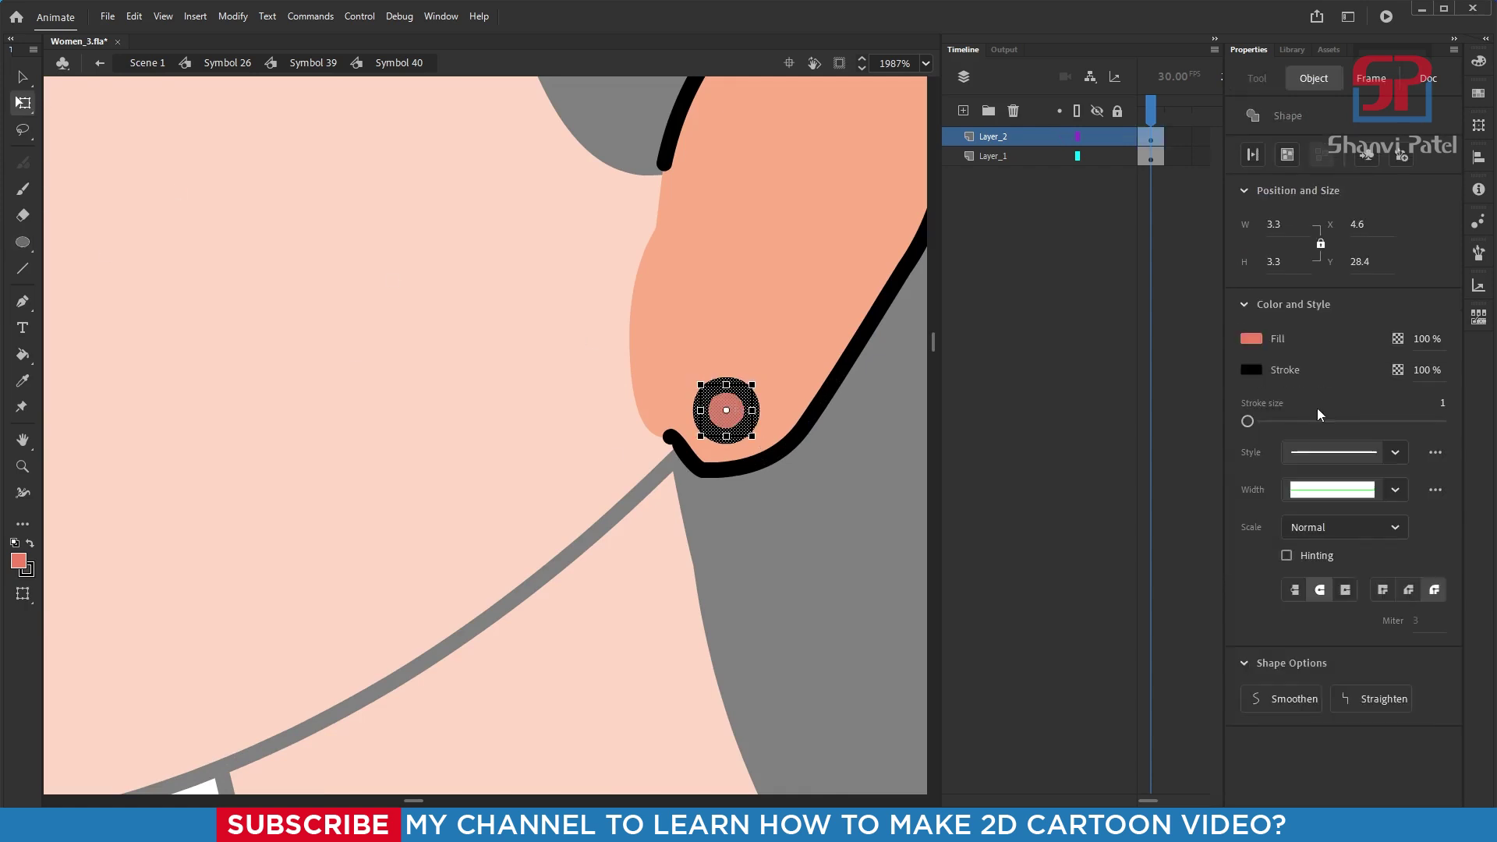
click(1255, 339)
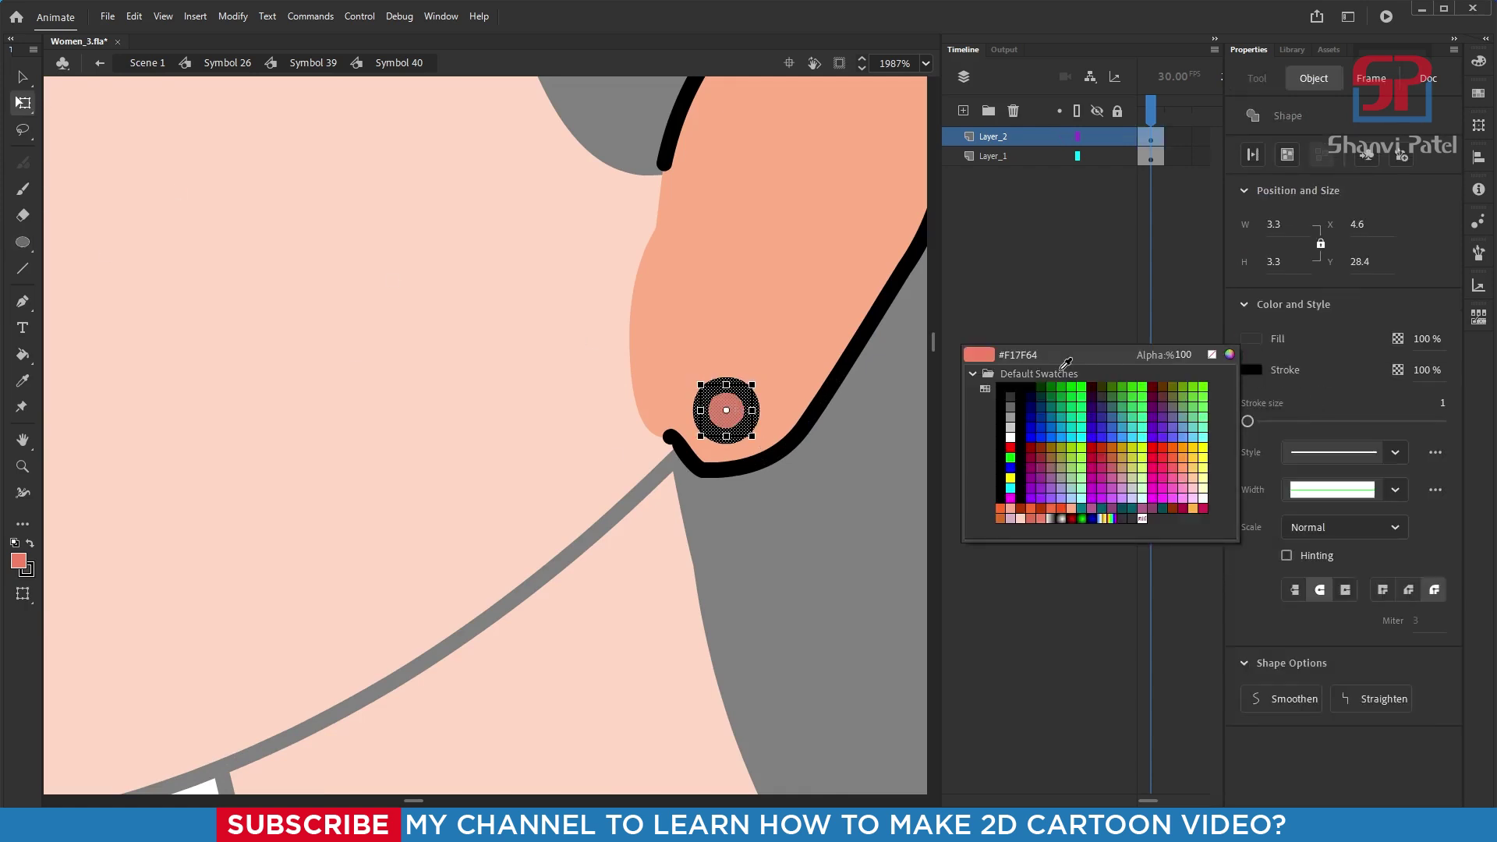
click(1022, 437)
click(865, 421)
drag(745, 391, 672, 340)
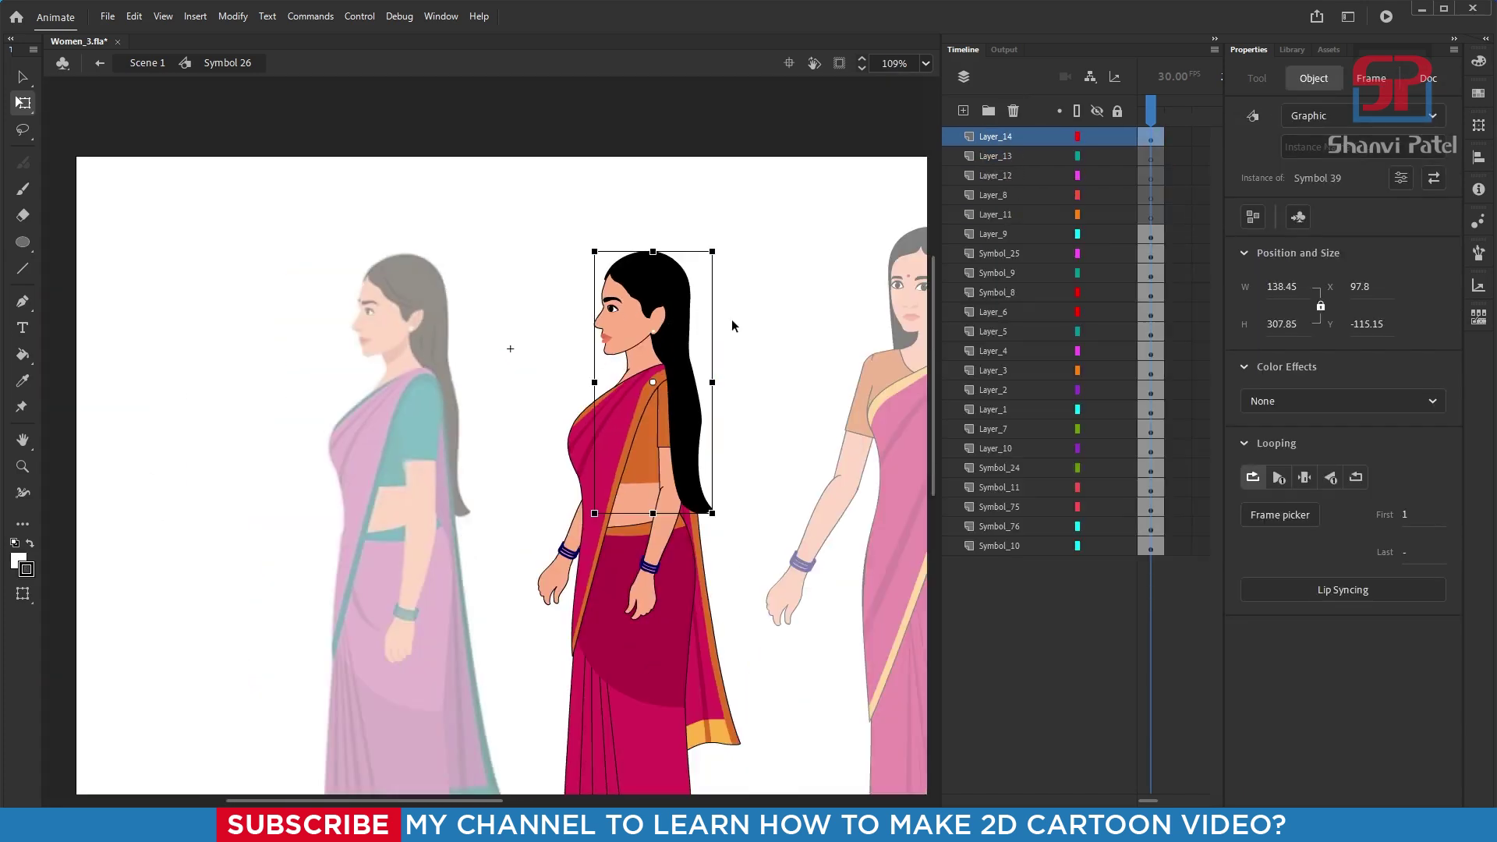
- Return to the main scene and compare the side-view woman with the reference figure and the other saree woman
double_click(512, 322)
scroll(510, 321, down, 2)
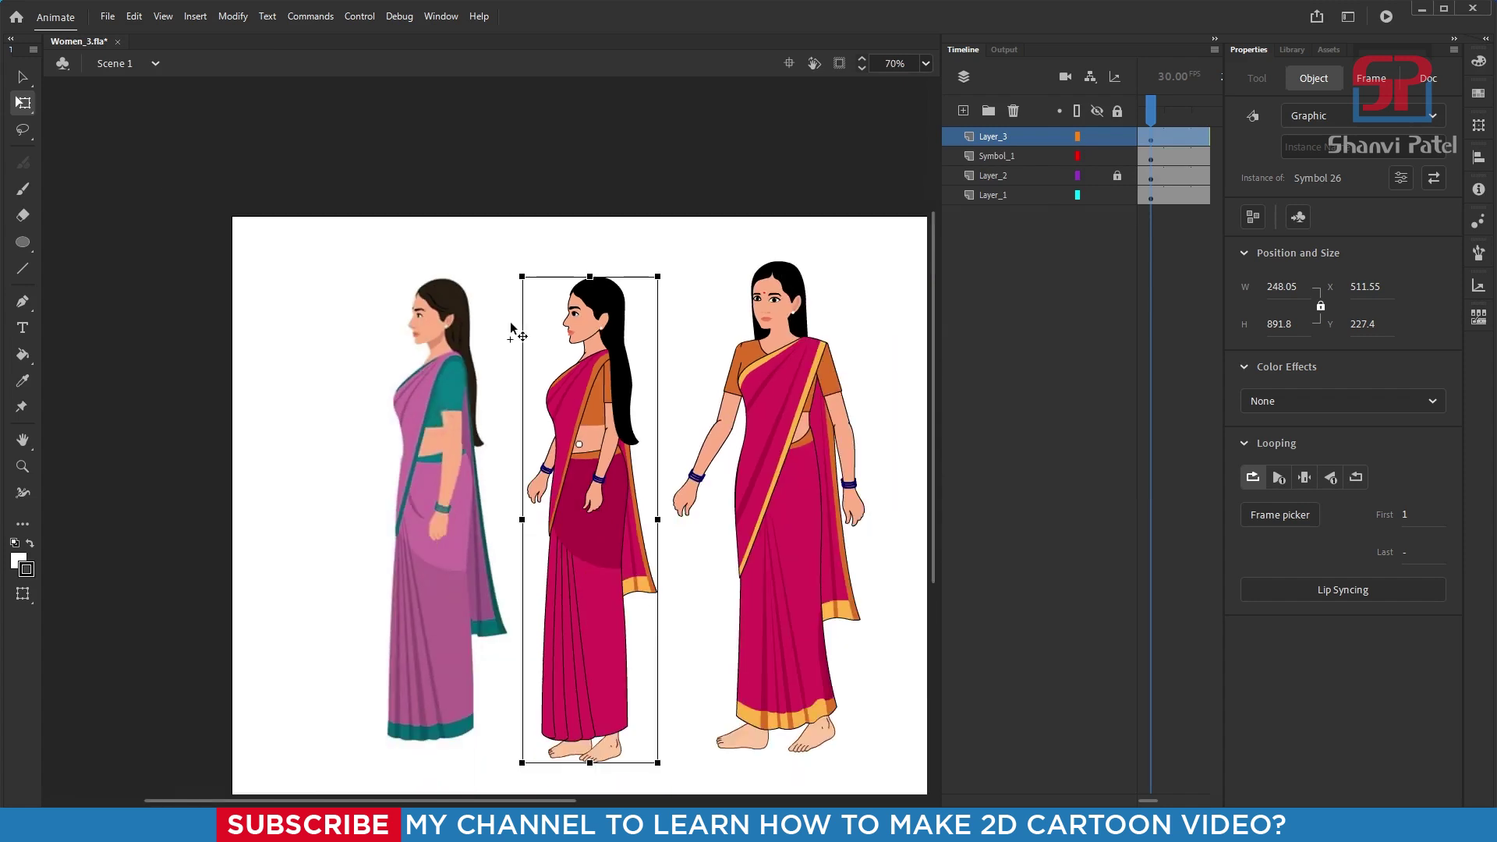
scroll(741, 414, up, 4)
drag(464, 318, 597, 326)
scroll(541, 489, down, 4)
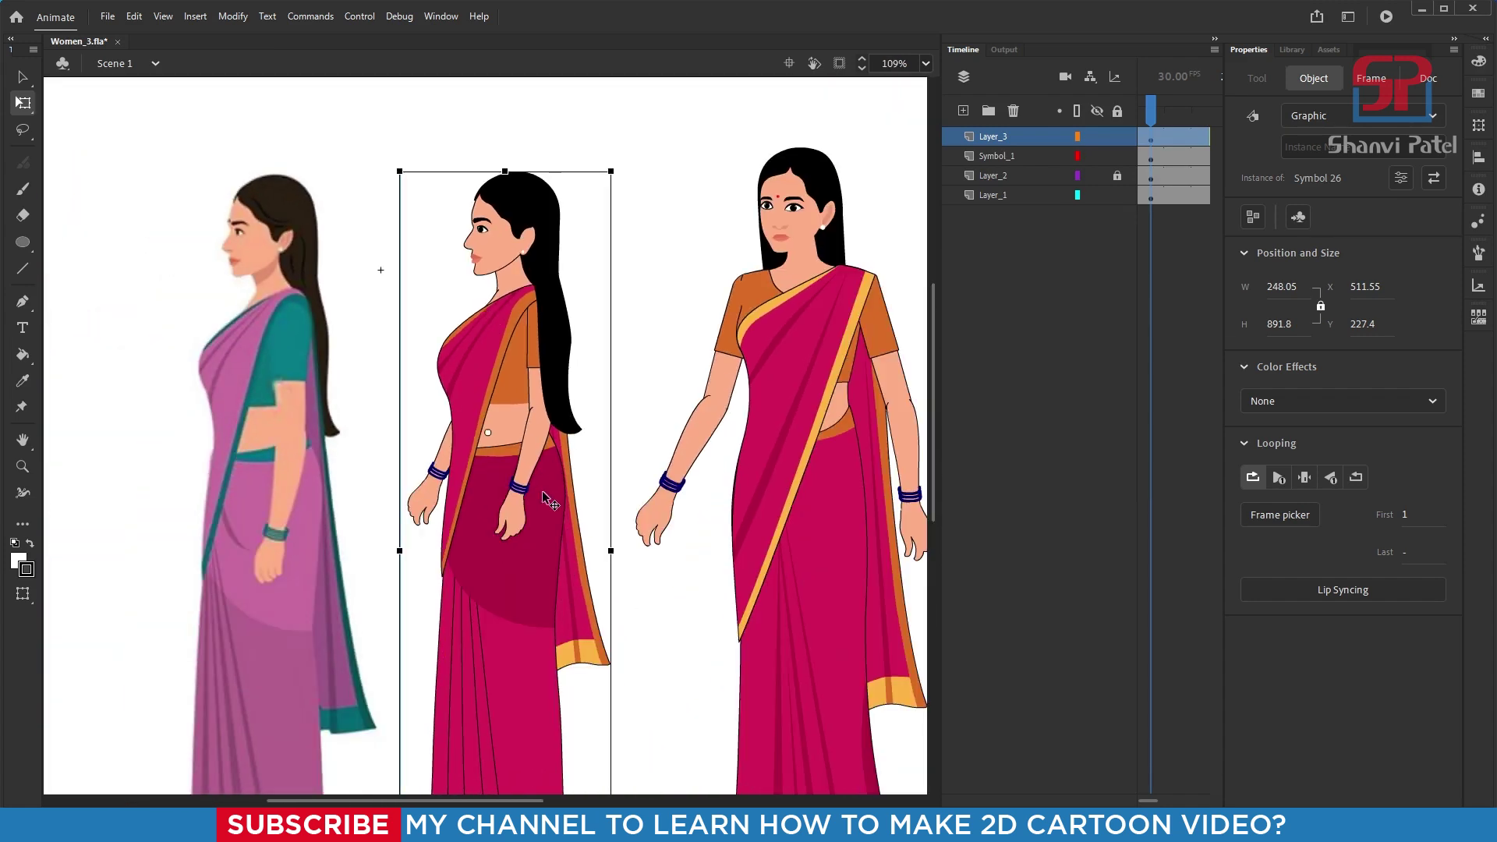
click(174, 409)
click(175, 408)
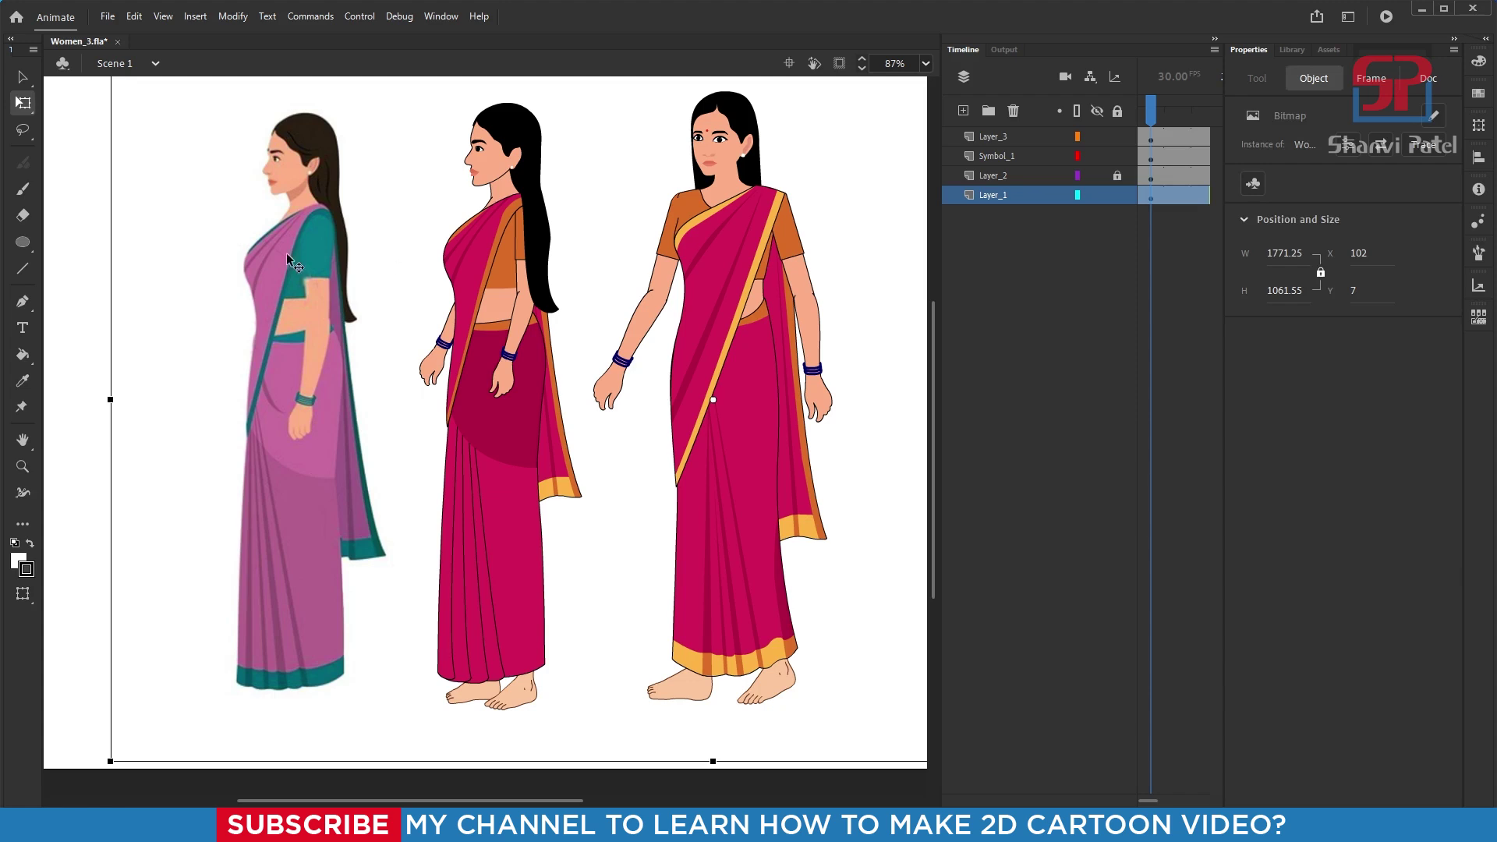
click(70, 246)
- Open the side-view woman symbol and delete the empty layers Layer_13, Layer_12, Layer_8 and Layer_11
double_click(538, 310)
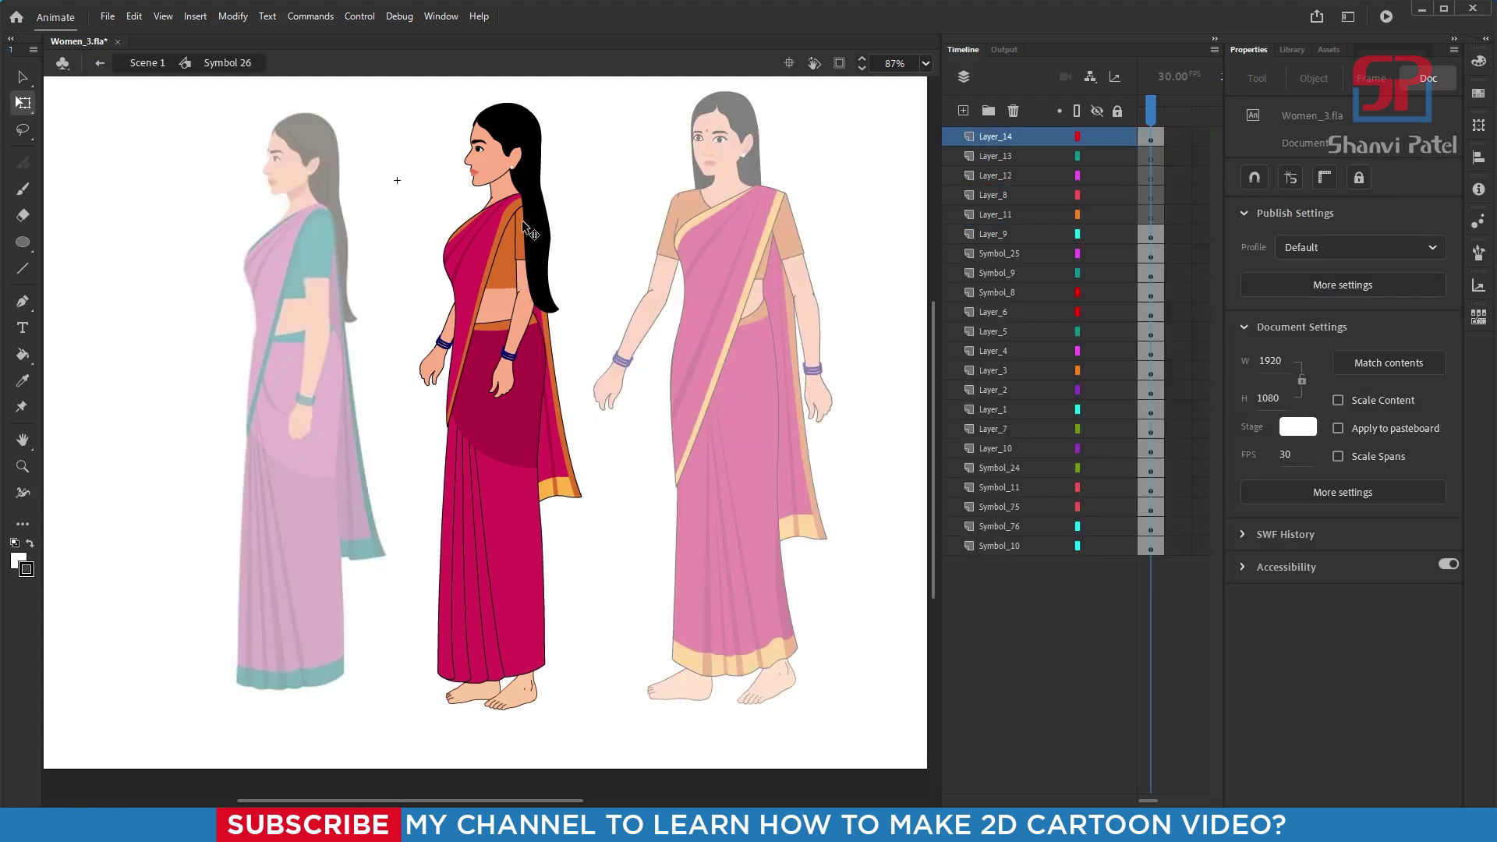
scroll(538, 258, up, 3)
click(573, 296)
scroll(613, 357, down, 2)
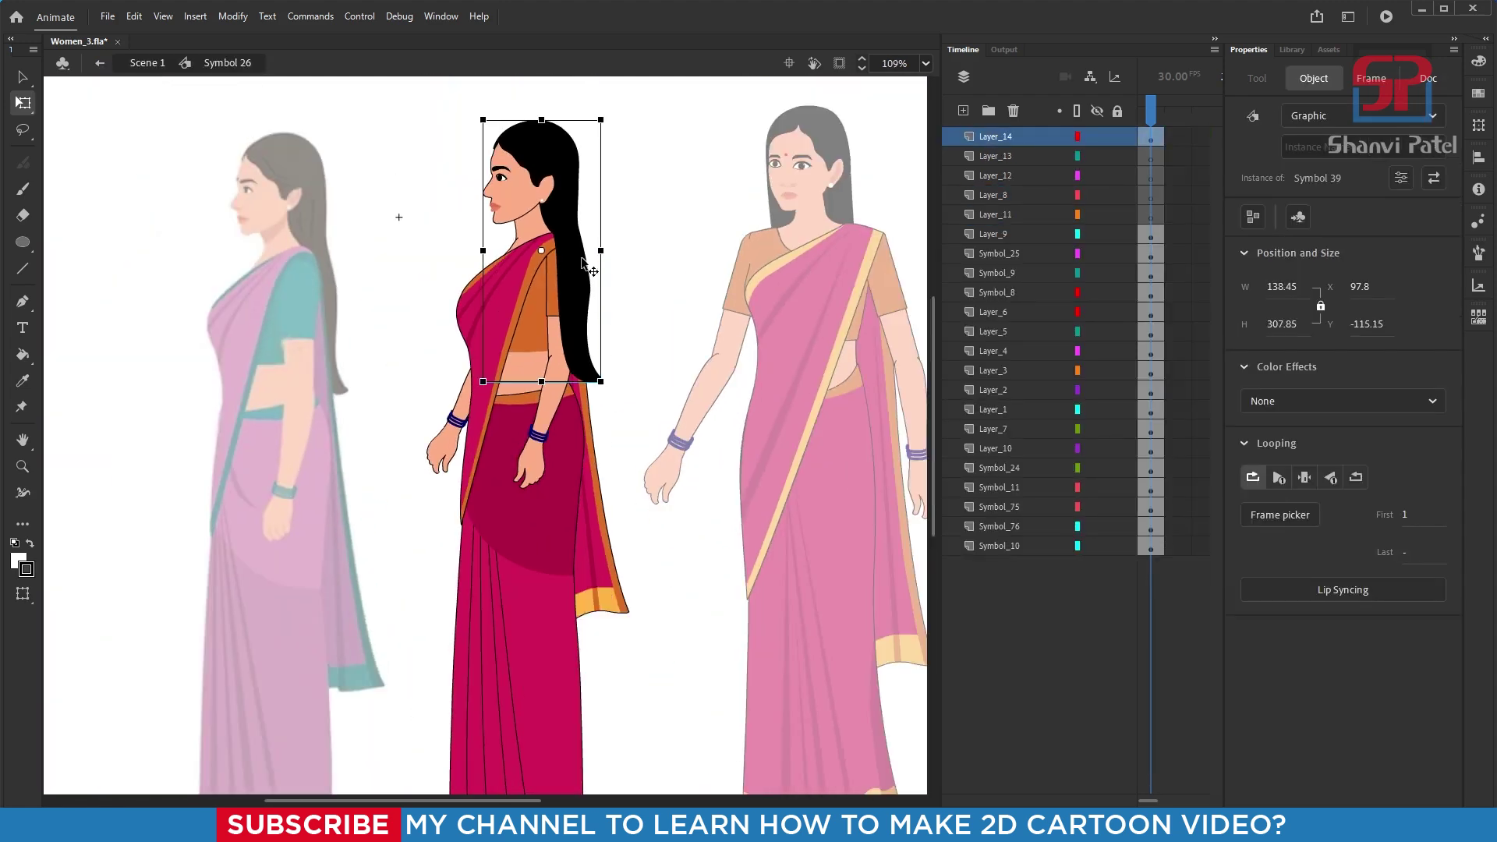
scroll(608, 351, up, 1)
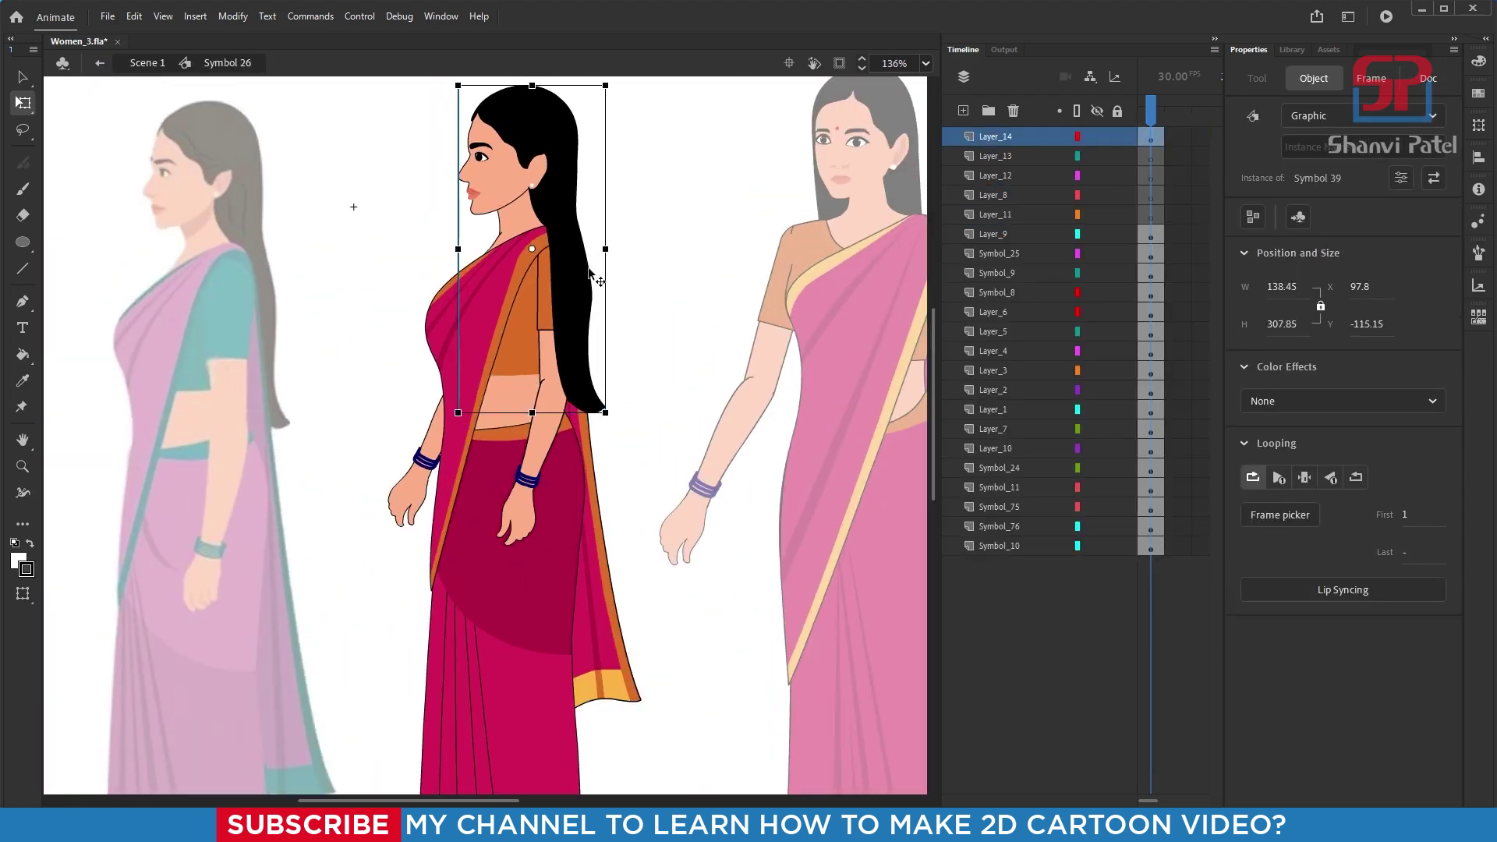
click(536, 448)
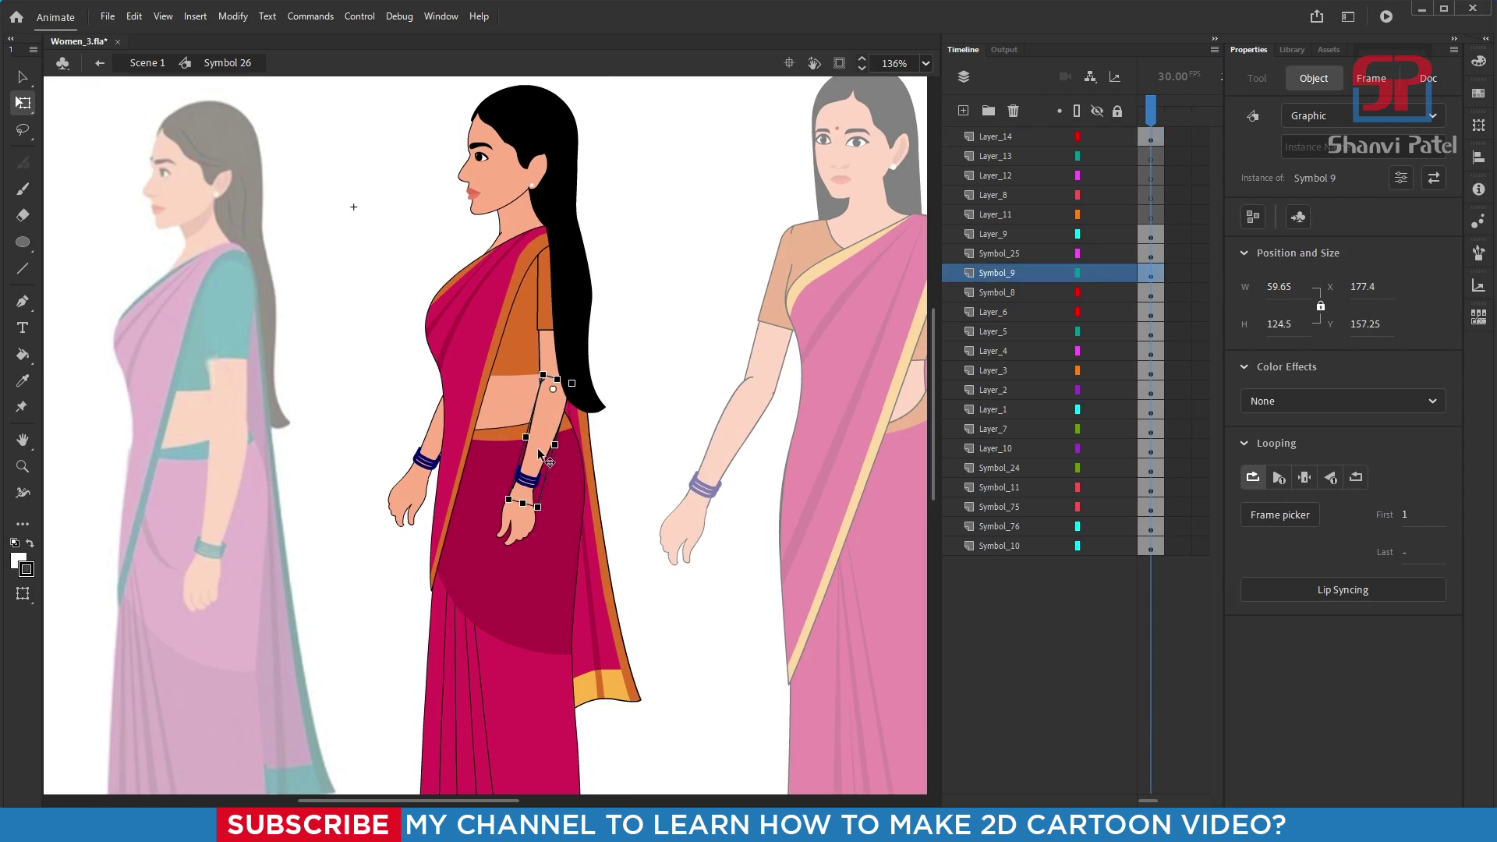
click(985, 156)
shift+click(1004, 218)
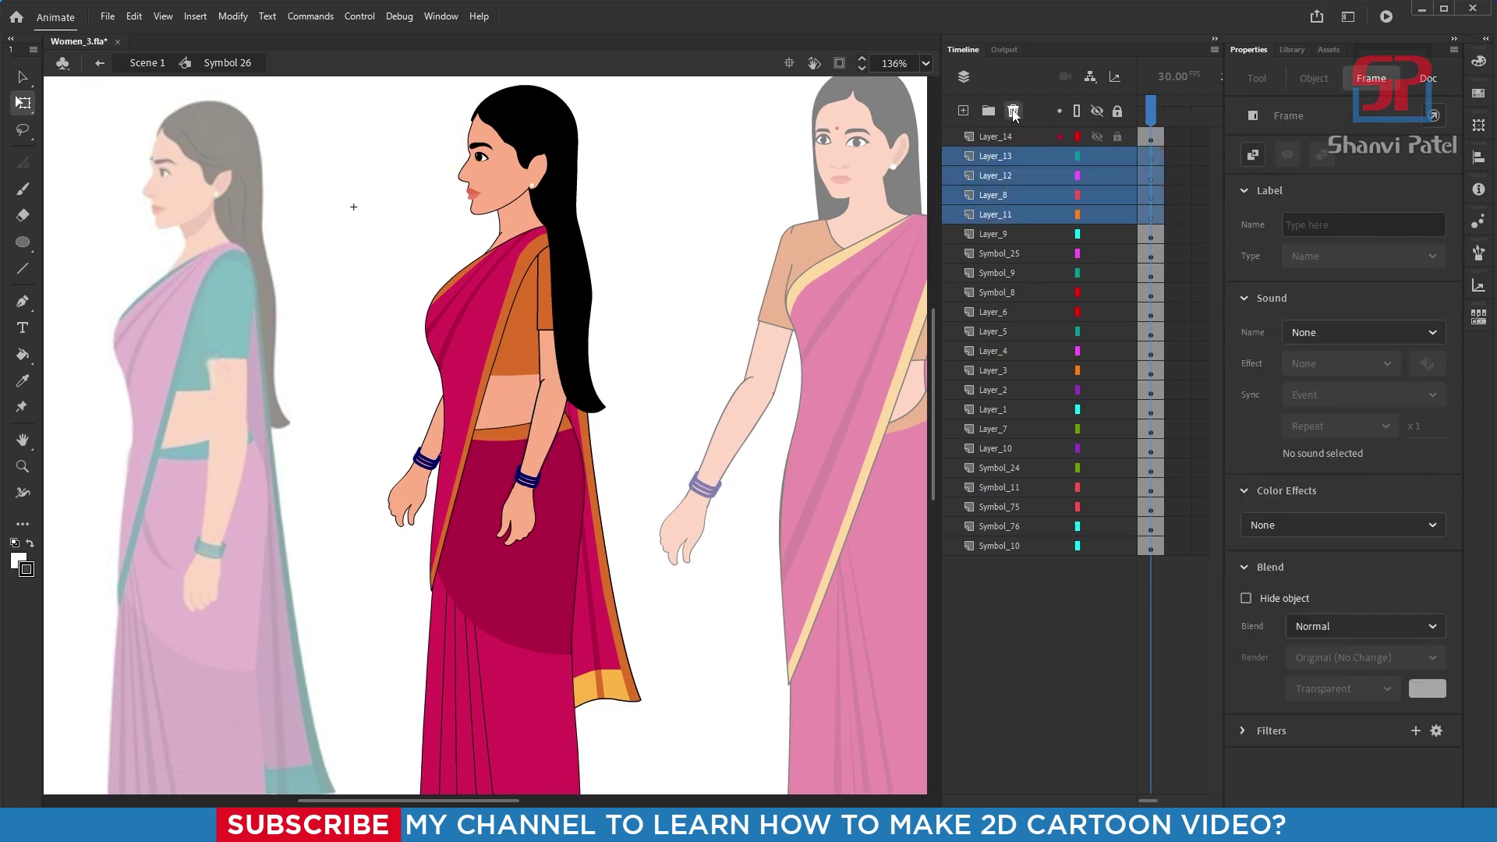
click(1013, 110)
- Select the near arm's hand, forearm and upper arm, and move layers Symbol_25, Symbol_9 and Symbol_8 above the hair layer
click(516, 522)
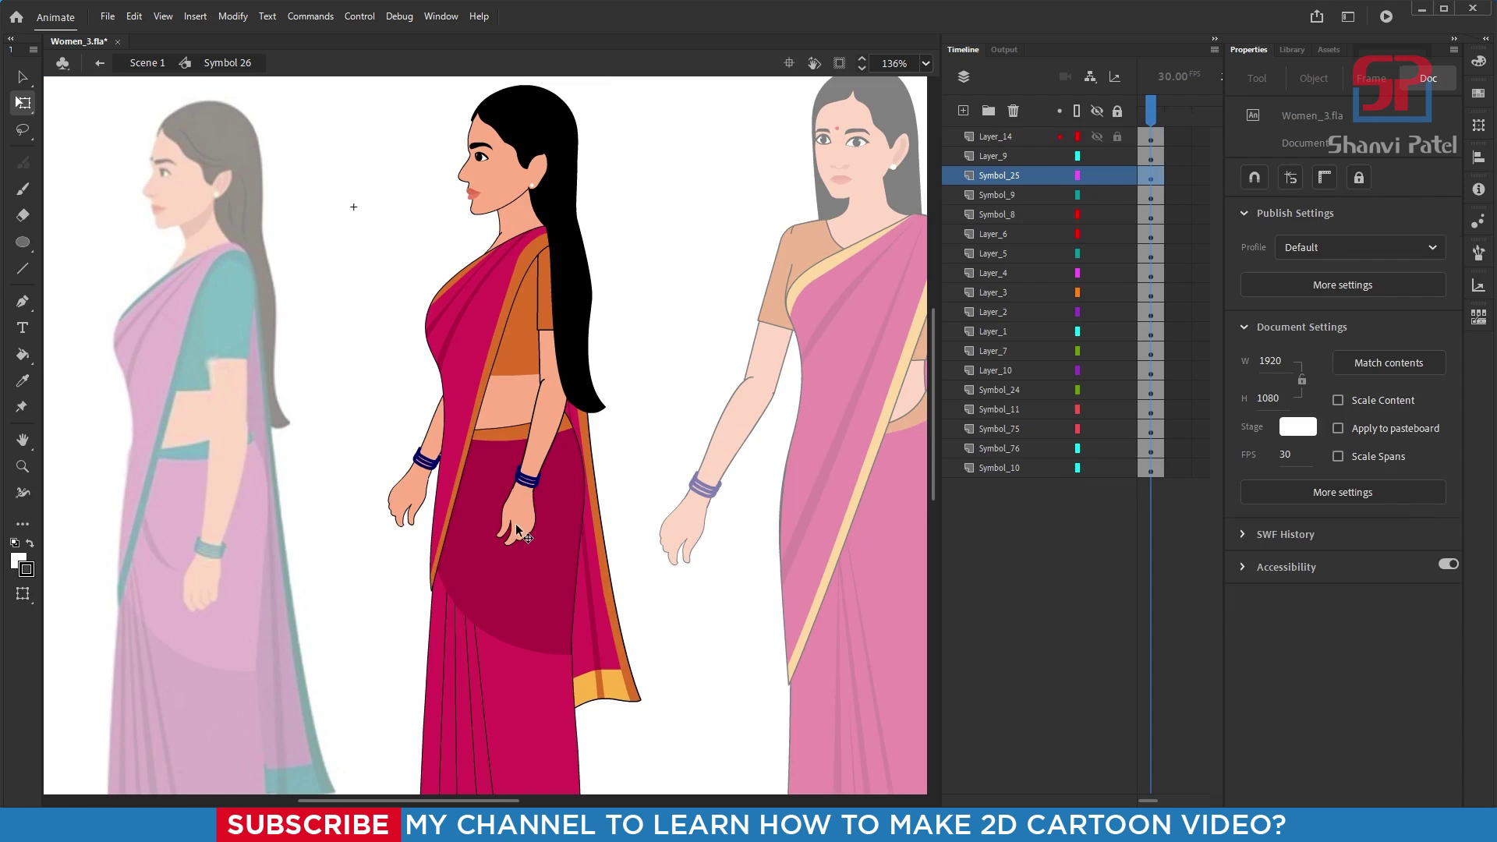
shift+click(539, 450)
shift+click(543, 311)
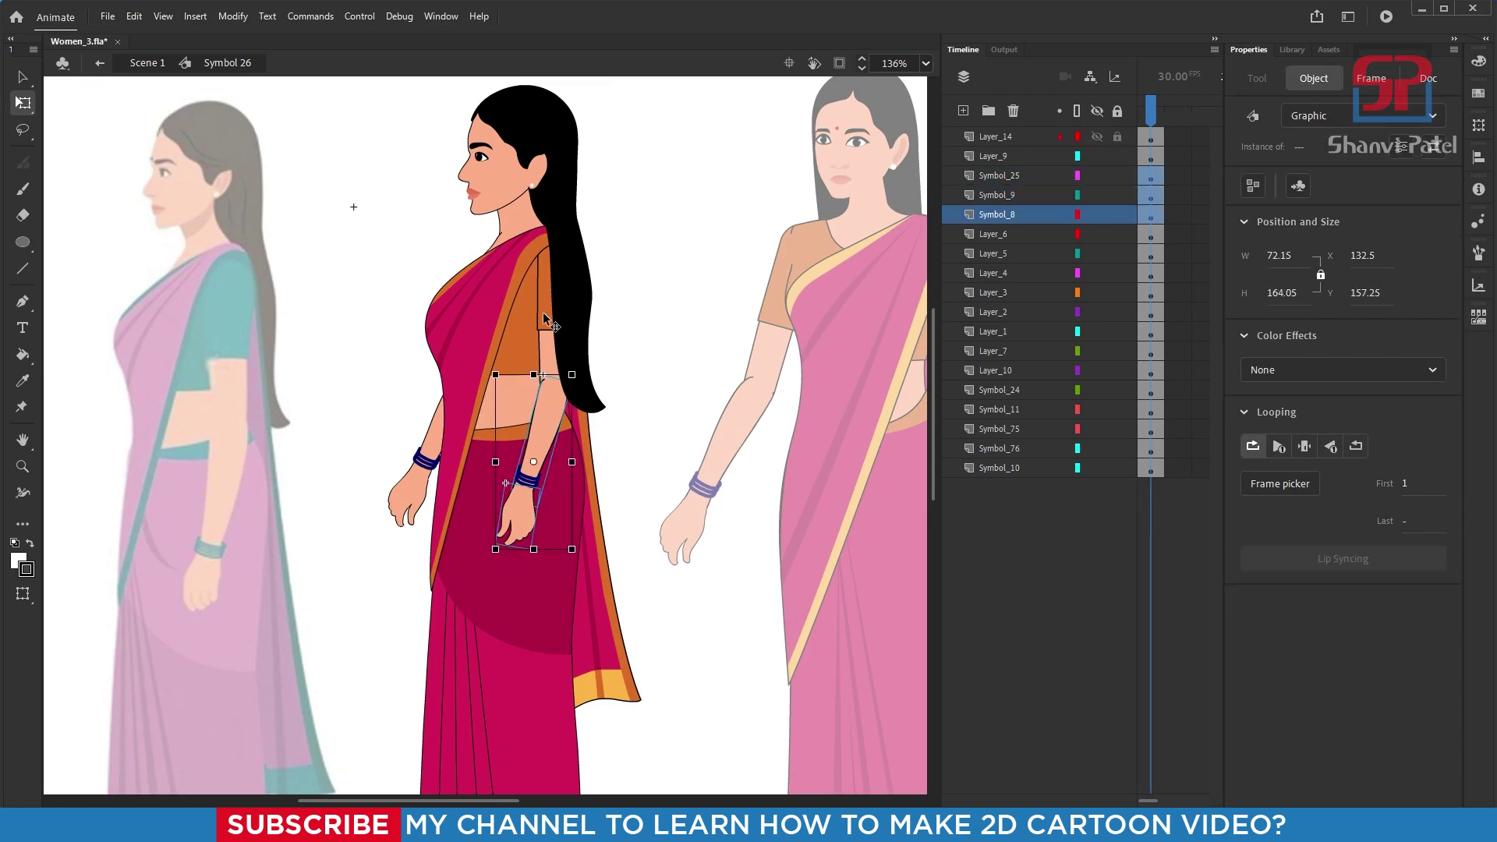
ctrl+click(1009, 194)
ctrl+click(1008, 179)
drag(993, 197, 1003, 129)
- Move the saree drape's layer, Layer_9, to the top of the layer stack, above the arm layers
scroll(521, 234, up, 3)
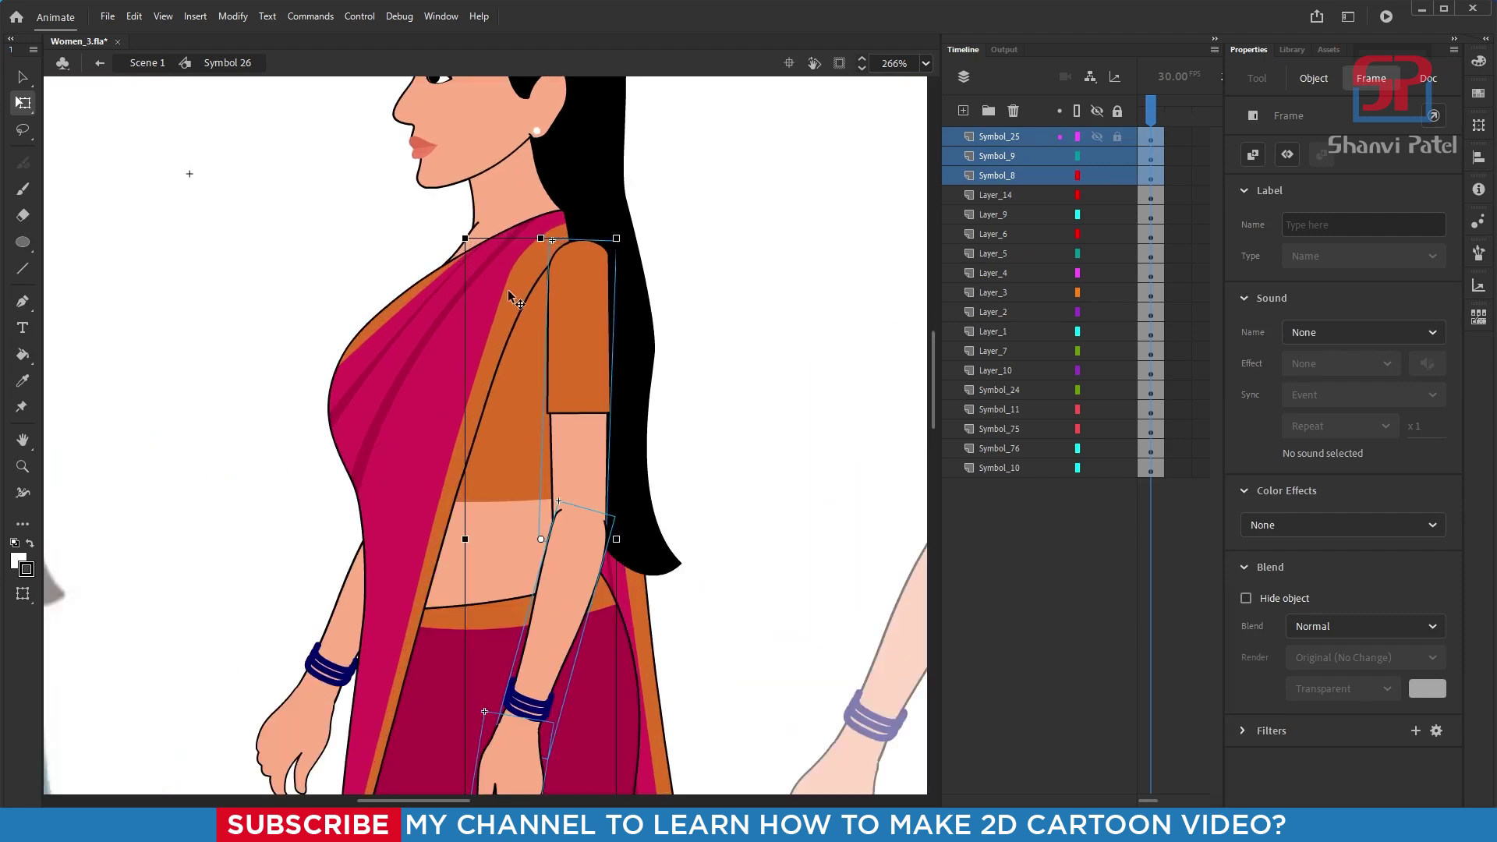
click(407, 382)
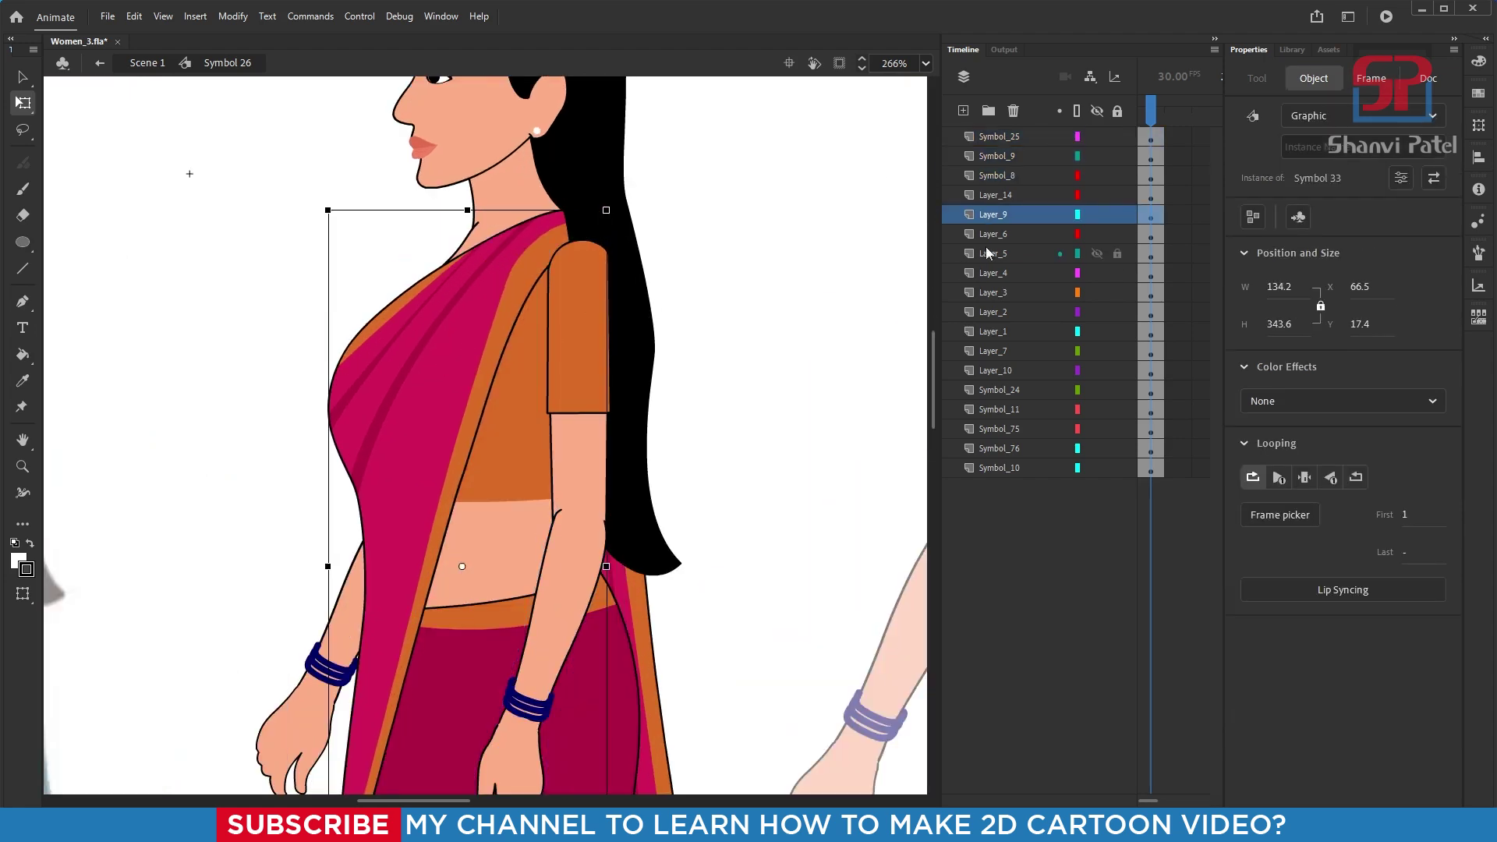
drag(1001, 219, 1009, 134)
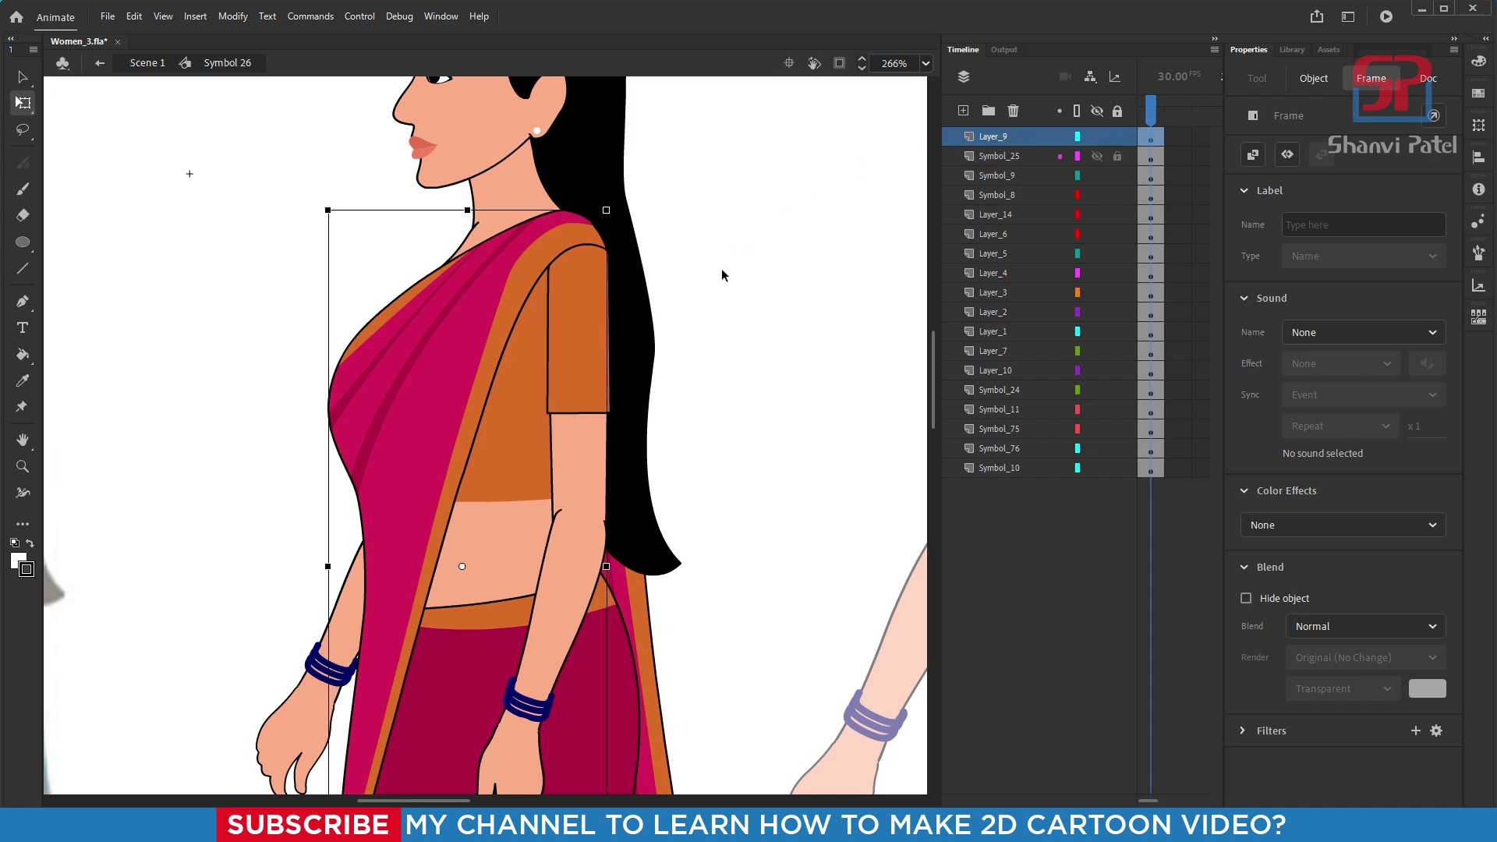
scroll(588, 283, down, 2)
click(340, 290)
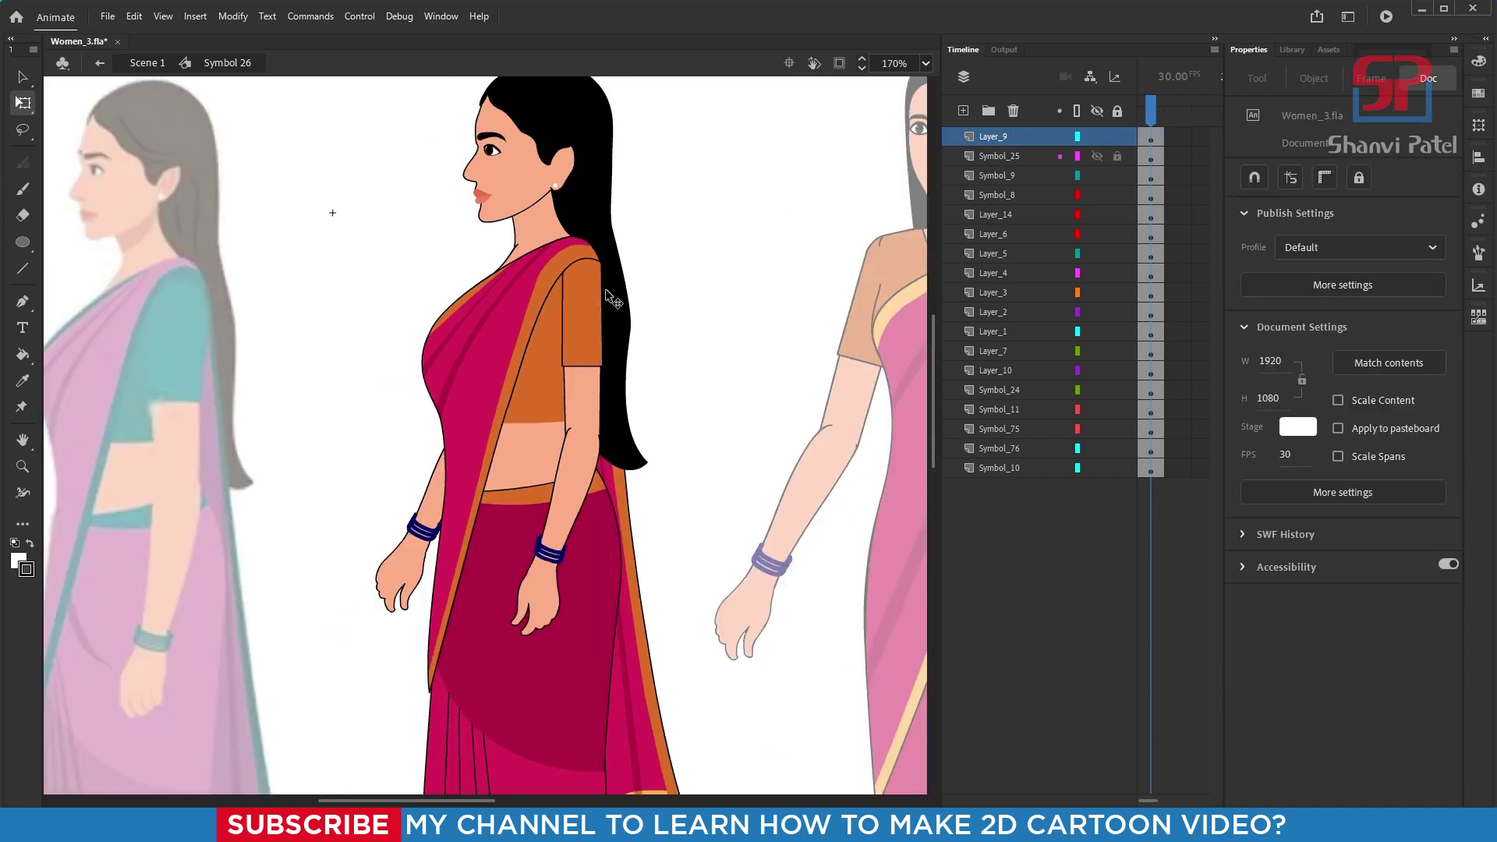
- Check the overlap of the saree, arm and hair on the side-view woman, and return to the main scene
scroll(616, 296, down, 2)
scroll(617, 236, up, 2)
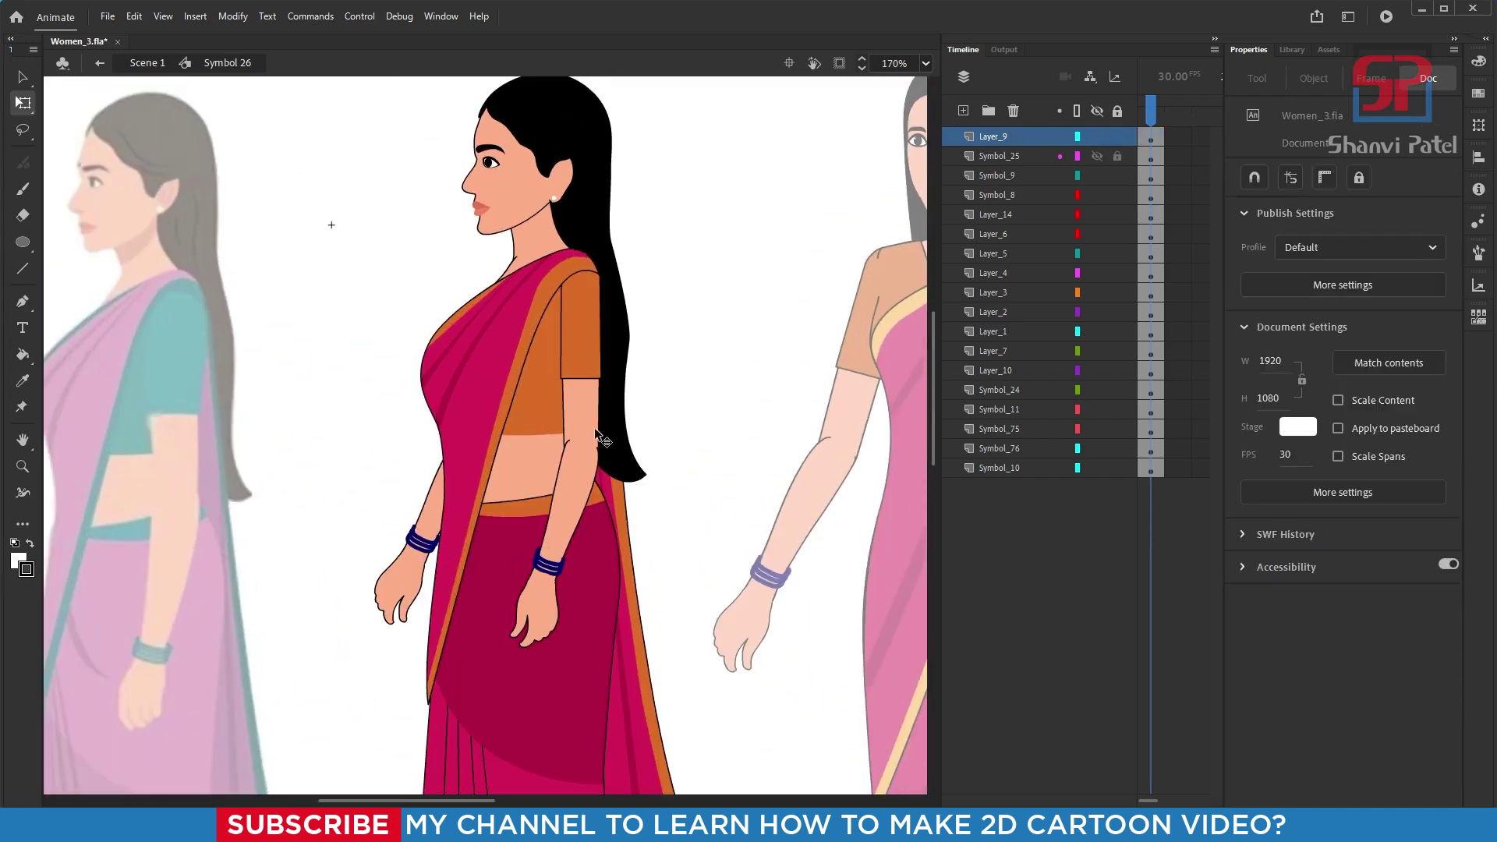
scroll(583, 300, down, 2)
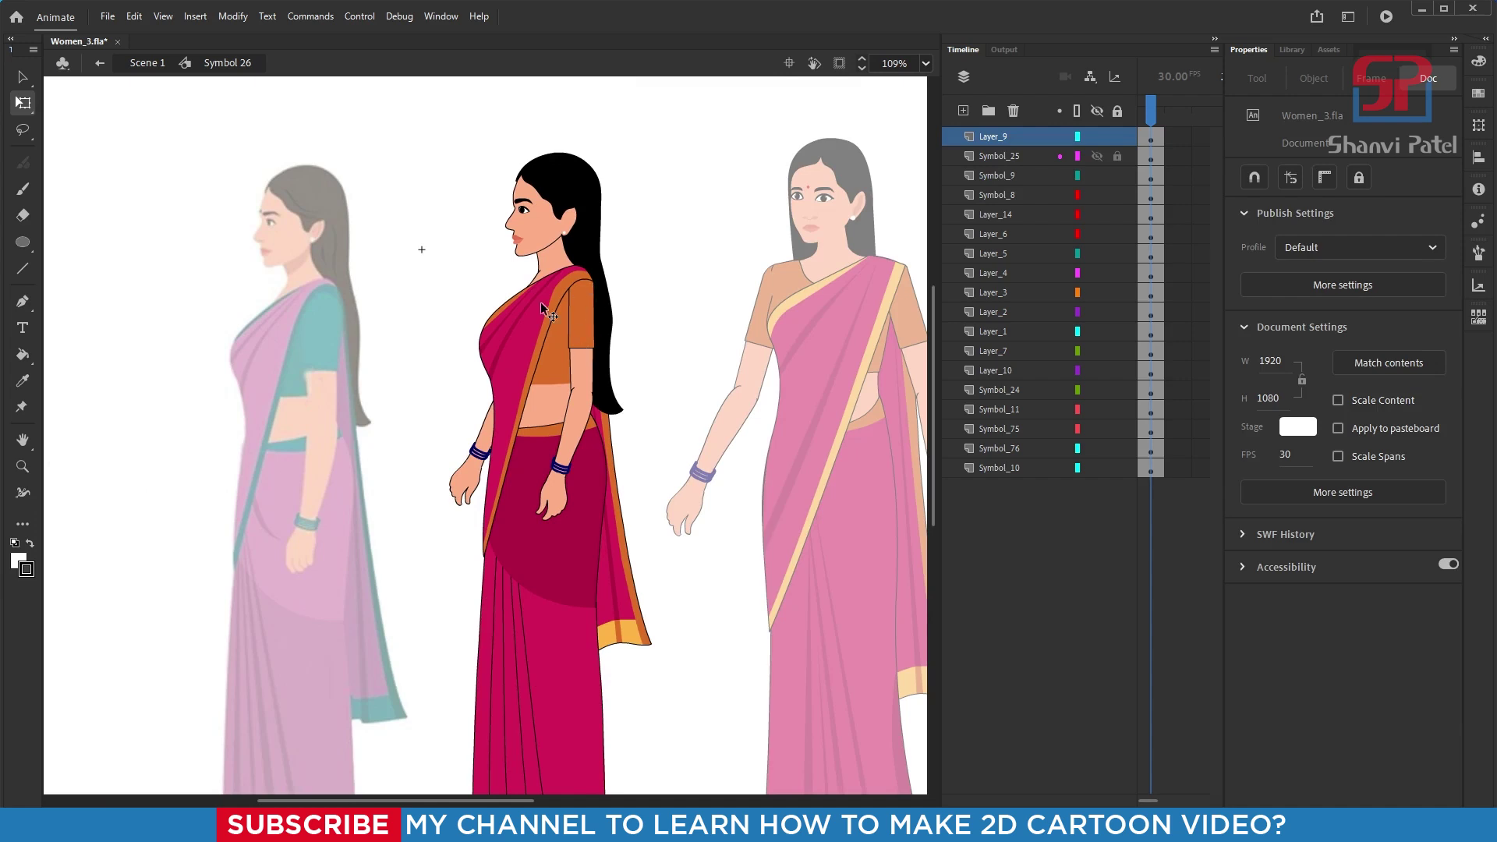
scroll(577, 301, up, 1)
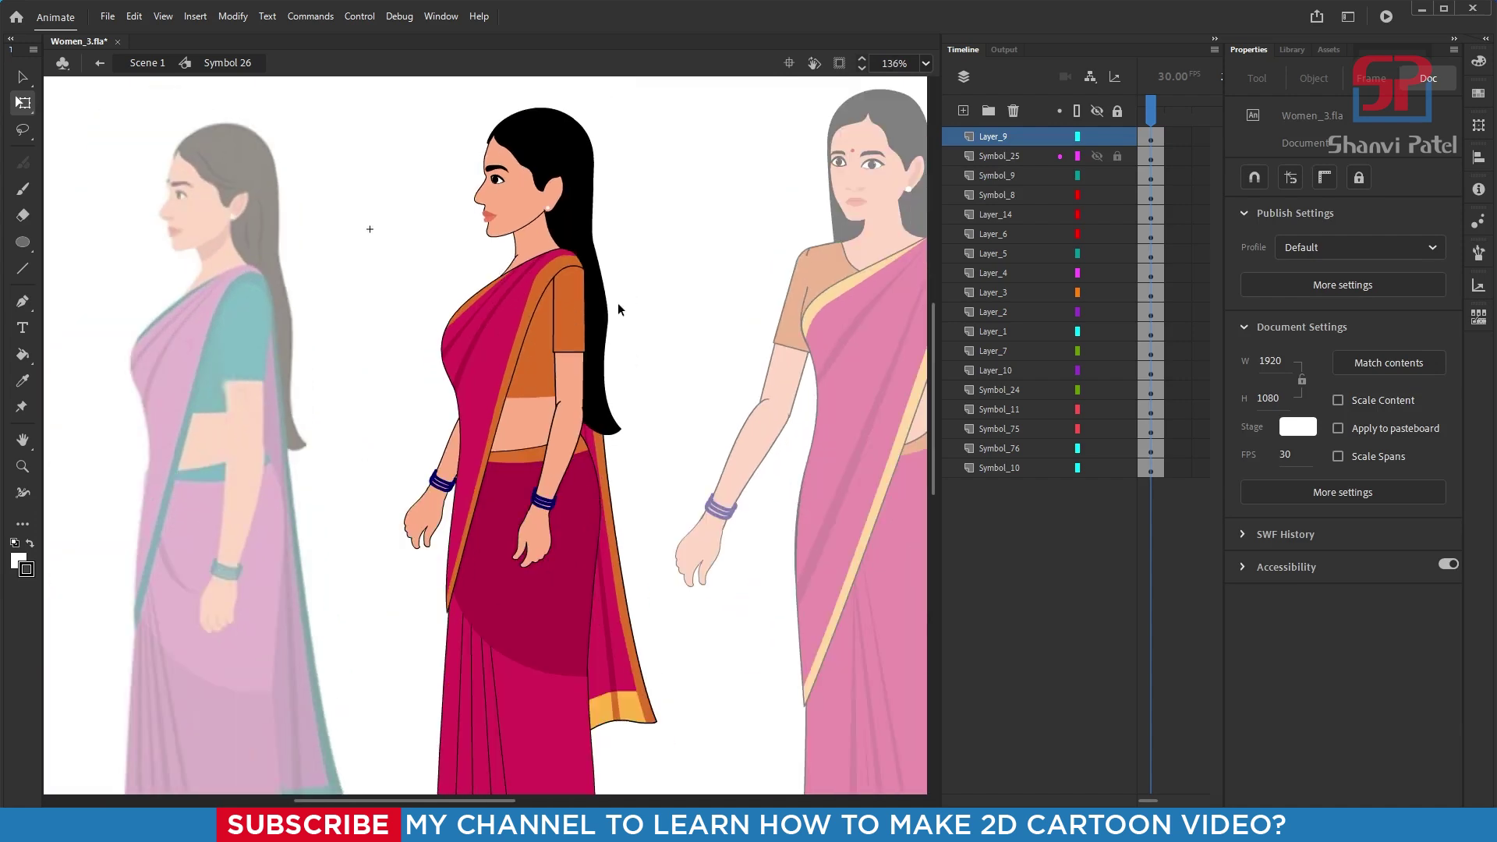
scroll(558, 264, down, 2)
drag(679, 425, 667, 399)
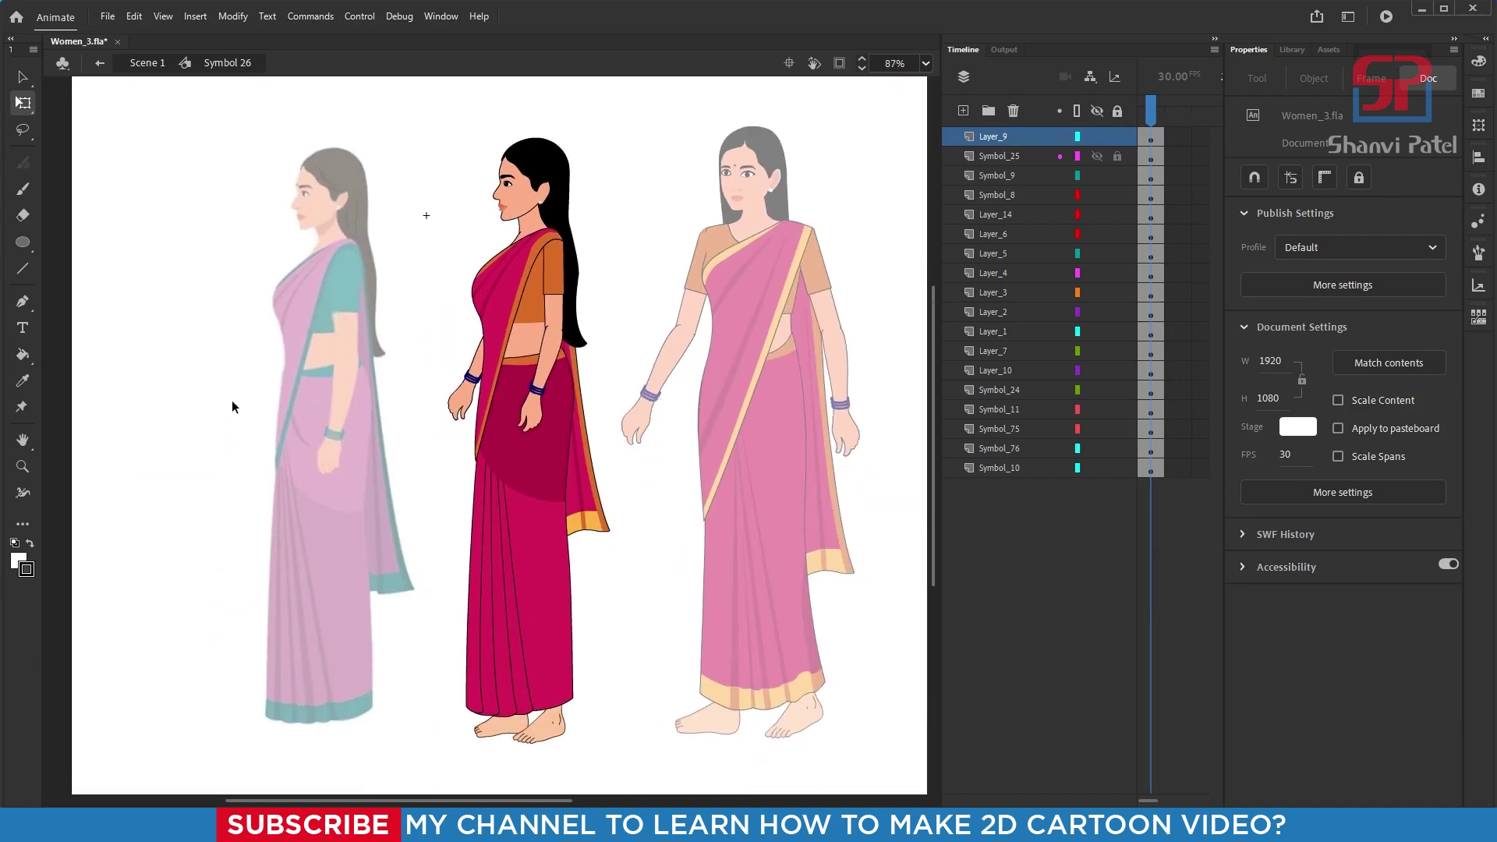
double_click(198, 351)
click(147, 377)
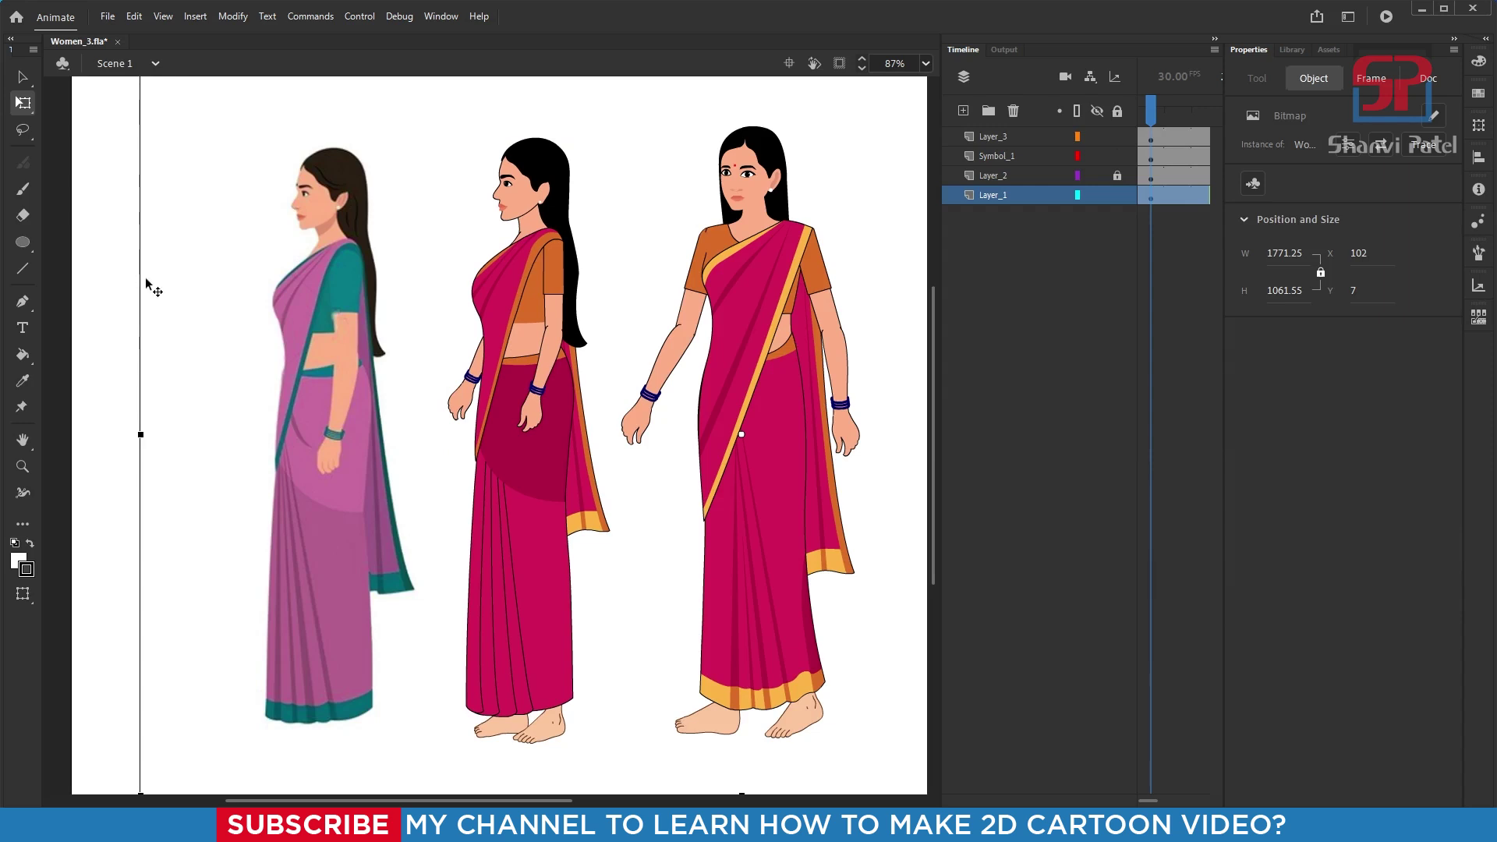
click(96, 285)
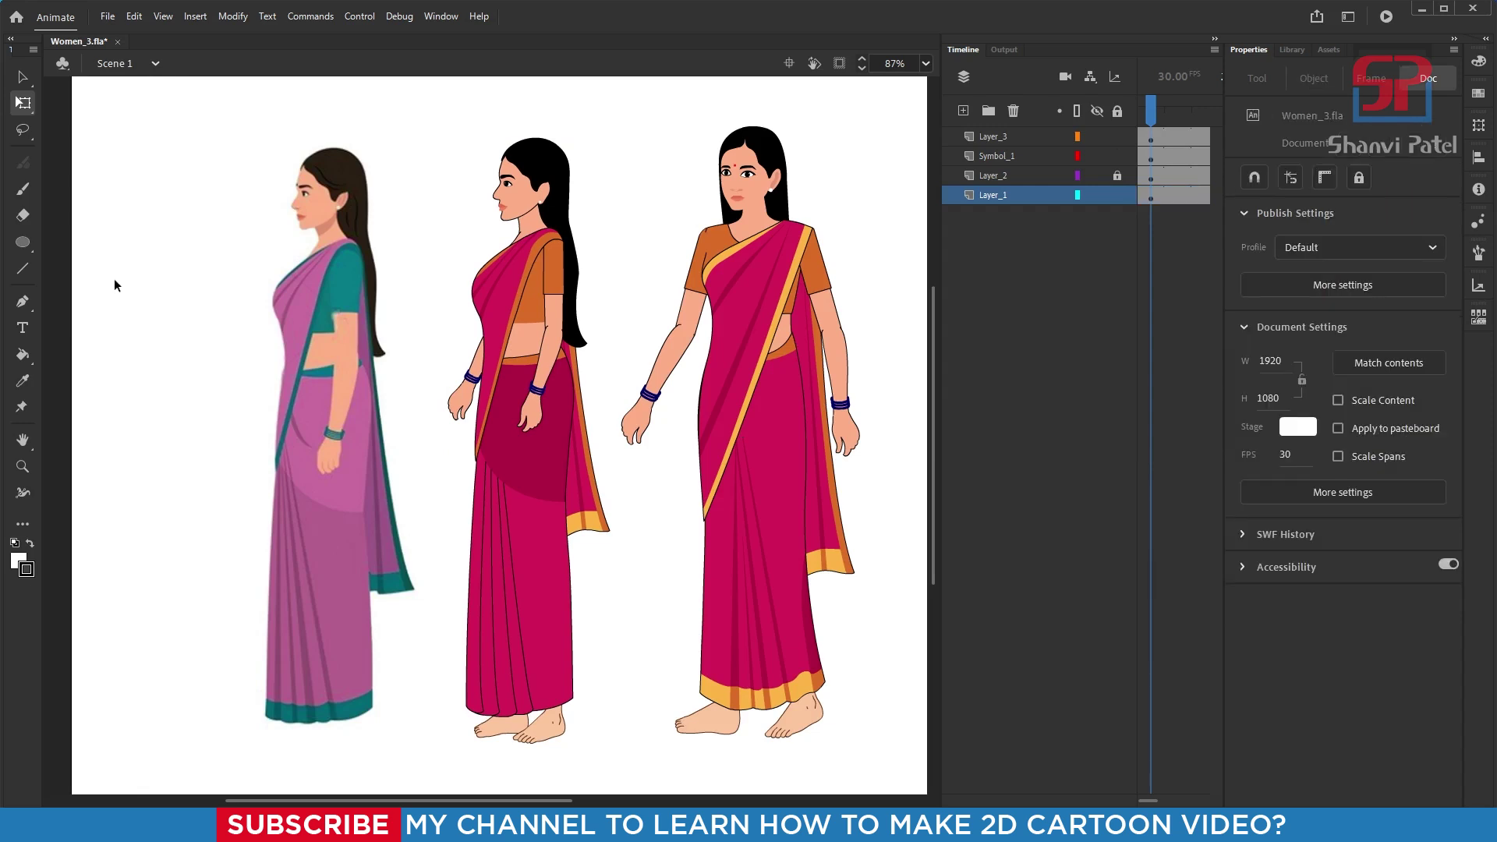